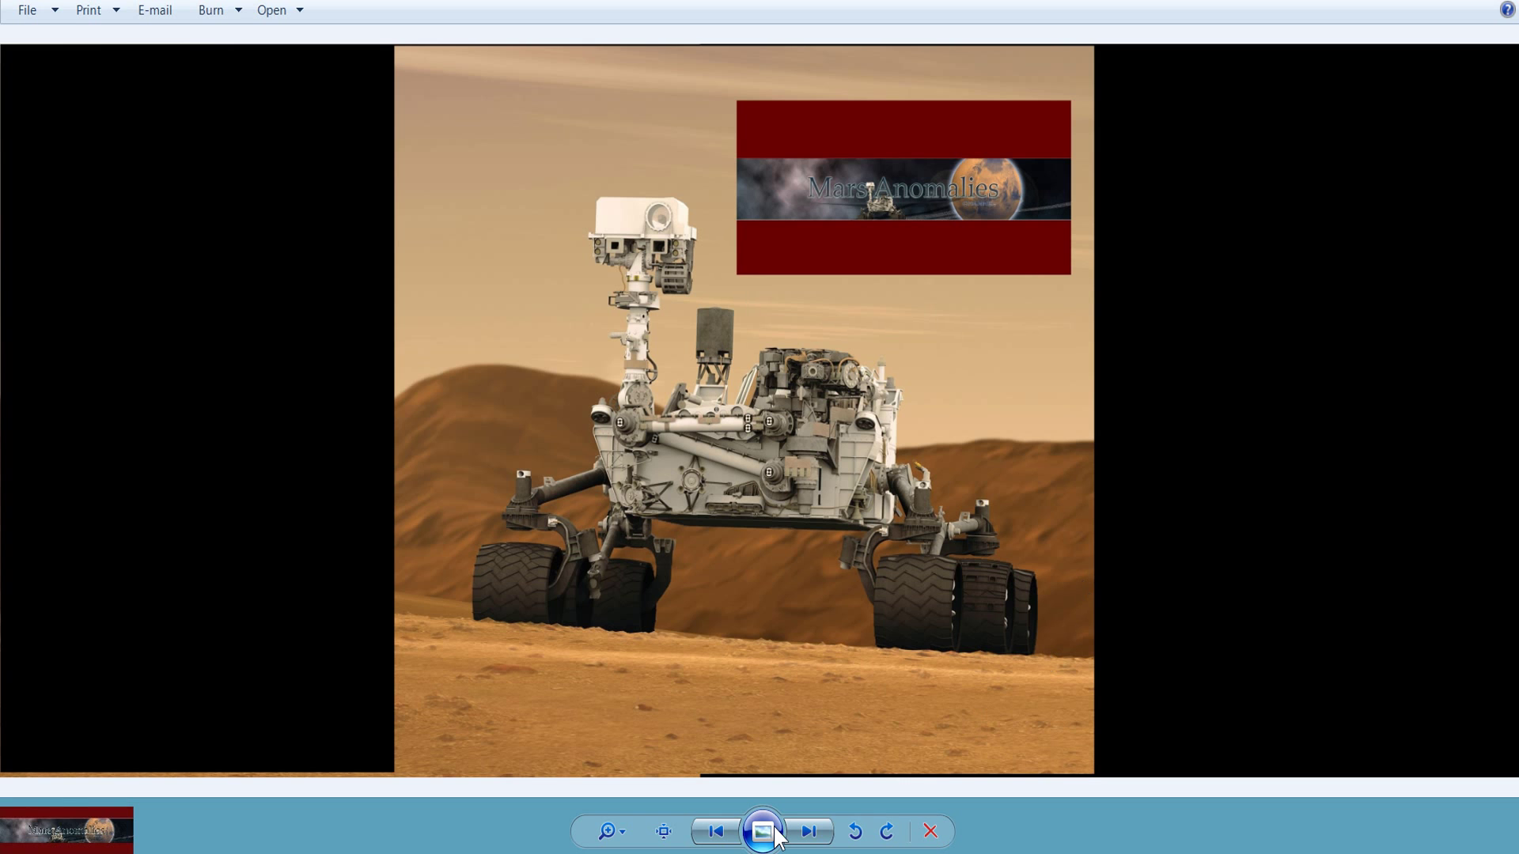
Close the intro picture and open the Sol 184 Mastcam photo's Full Resolution JPG
{"action": "key", "text": "alt+F4"}
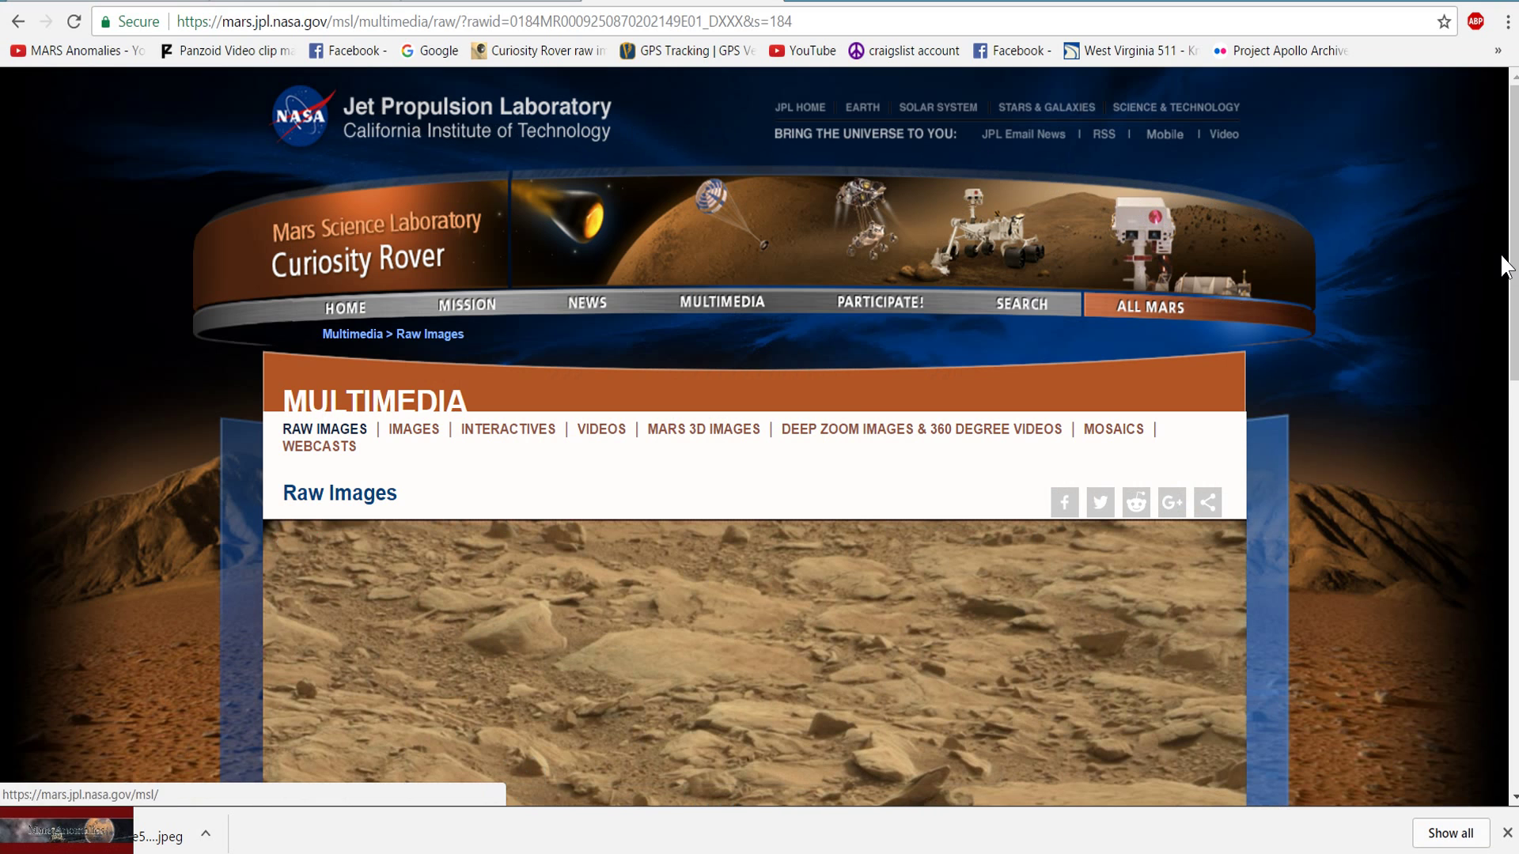
{"action": "scroll", "coordinate": [1362, 286], "scroll_direction": "down", "scroll_amount": 9}
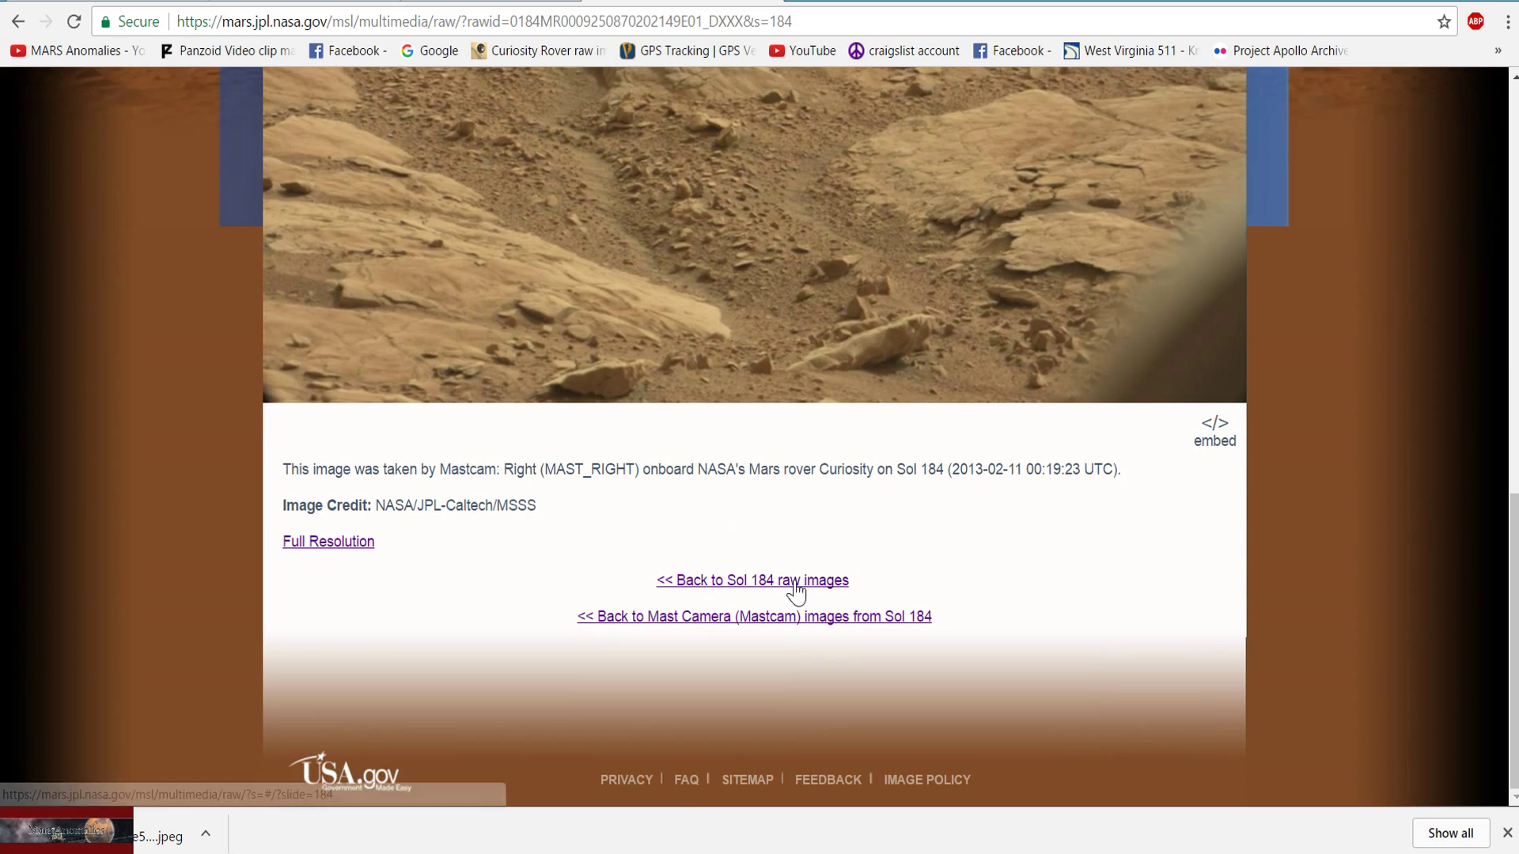
{"action": "scroll", "coordinate": [1305, 491], "scroll_direction": "up", "scroll_amount": 5}
{"action": "scroll", "coordinate": [1310, 485], "scroll_direction": "up", "scroll_amount": 3}
{"action": "scroll", "coordinate": [1316, 492], "scroll_direction": "down", "scroll_amount": 3}
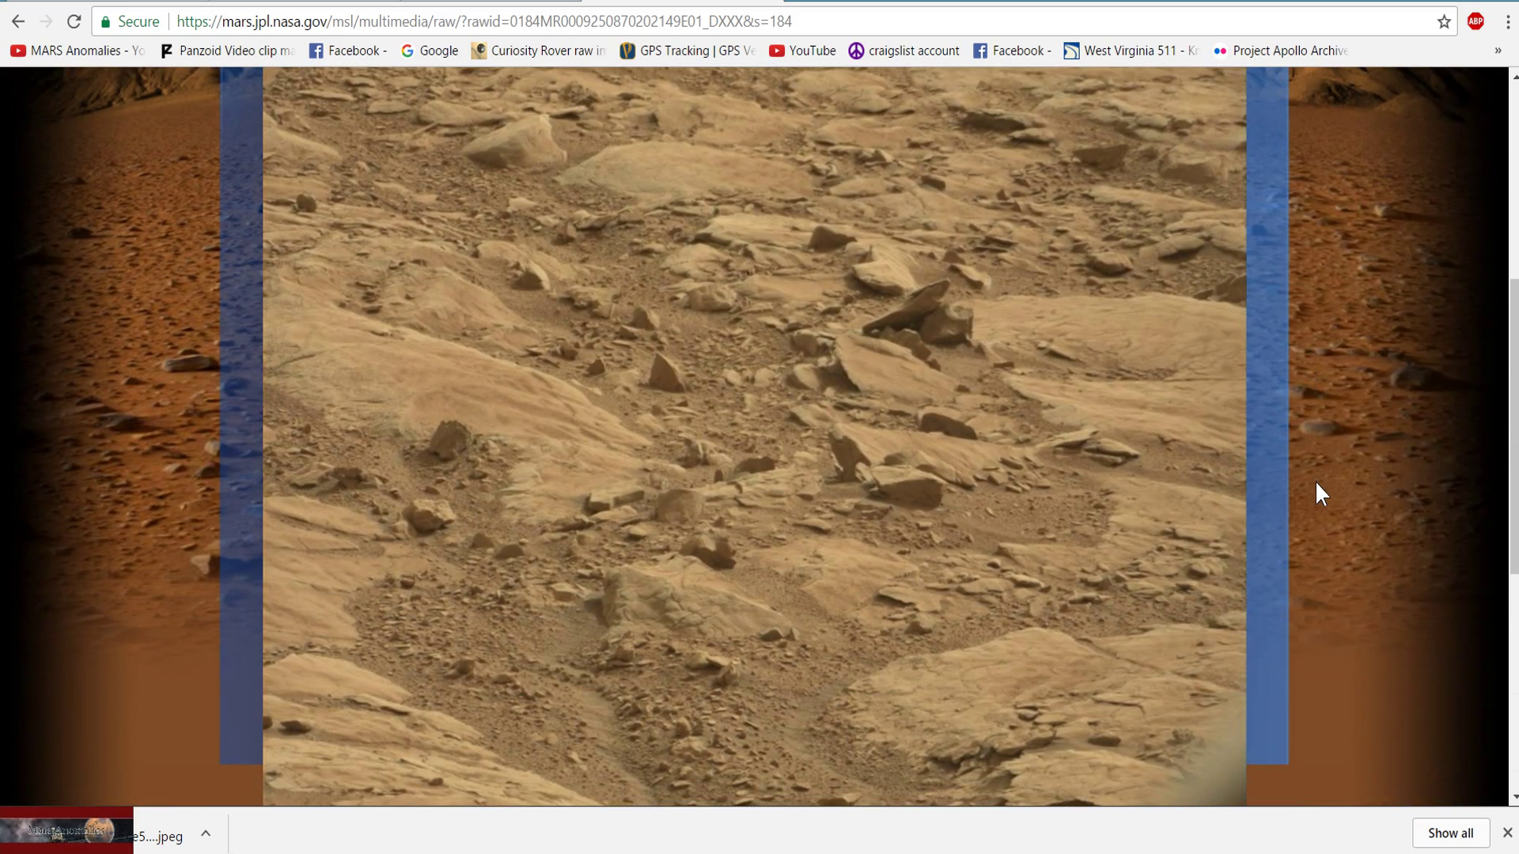
{"action": "scroll", "coordinate": [1155, 321], "scroll_direction": "up", "scroll_amount": 3}
{"action": "scroll", "coordinate": [1155, 320], "scroll_direction": "down", "scroll_amount": 2}
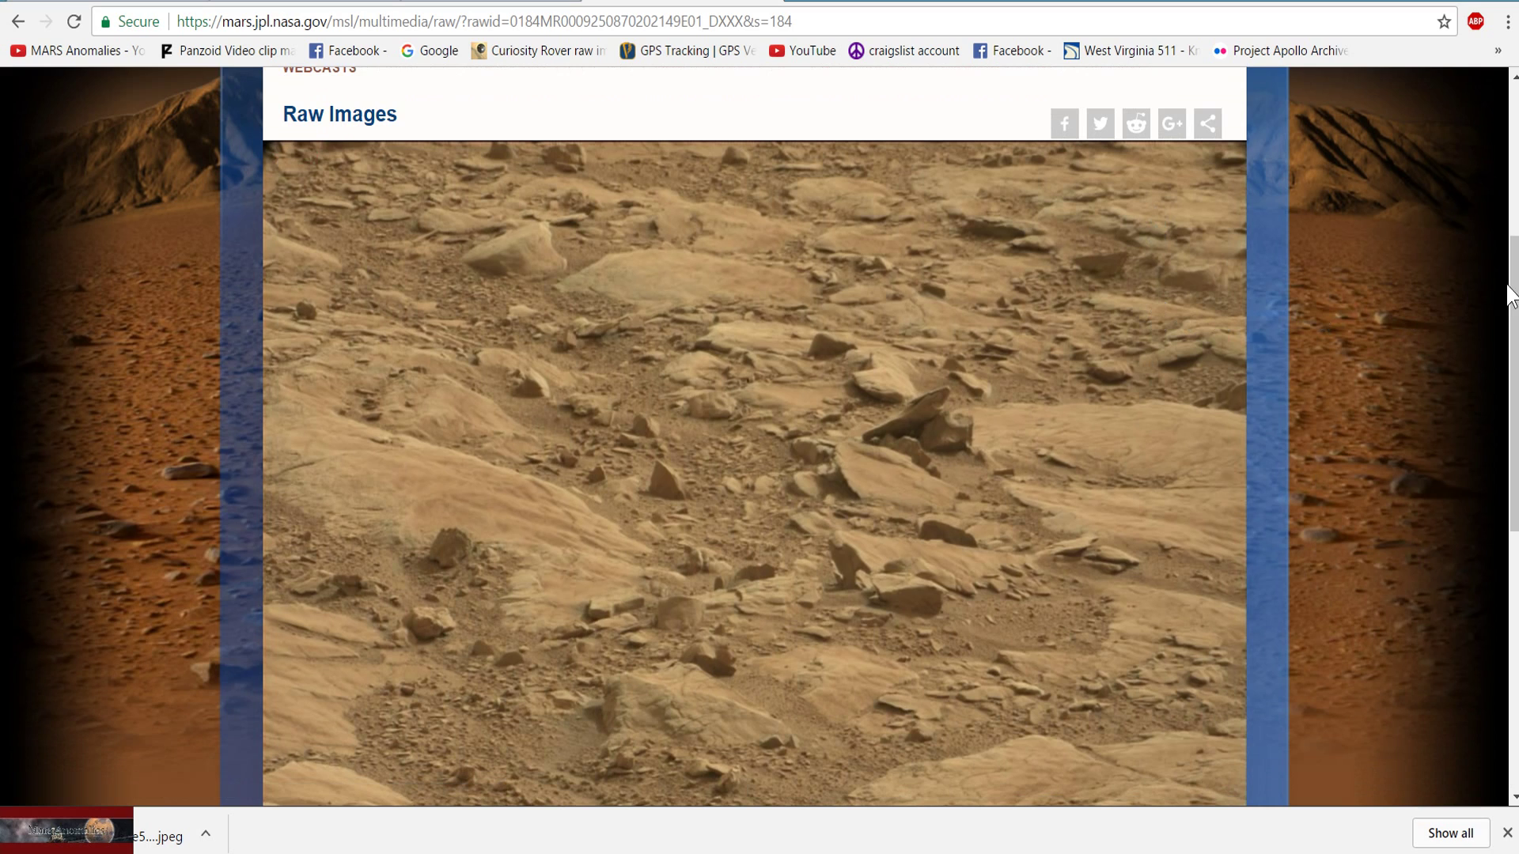
{"action": "scroll", "coordinate": [1329, 356], "scroll_direction": "down", "scroll_amount": 1}
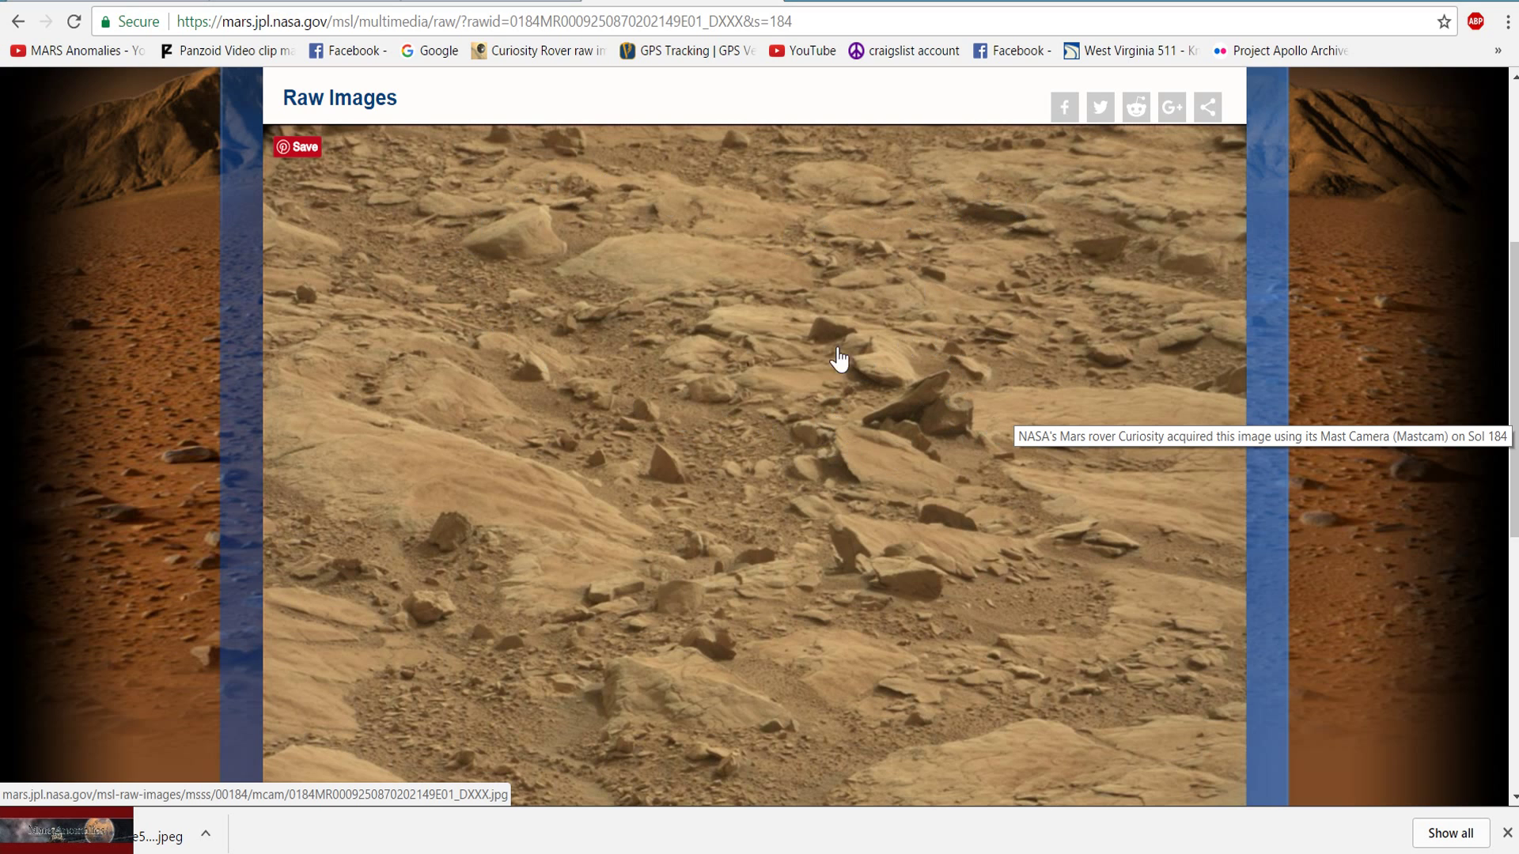
{"action": "scroll", "coordinate": [1007, 467], "scroll_direction": "down", "scroll_amount": 7}
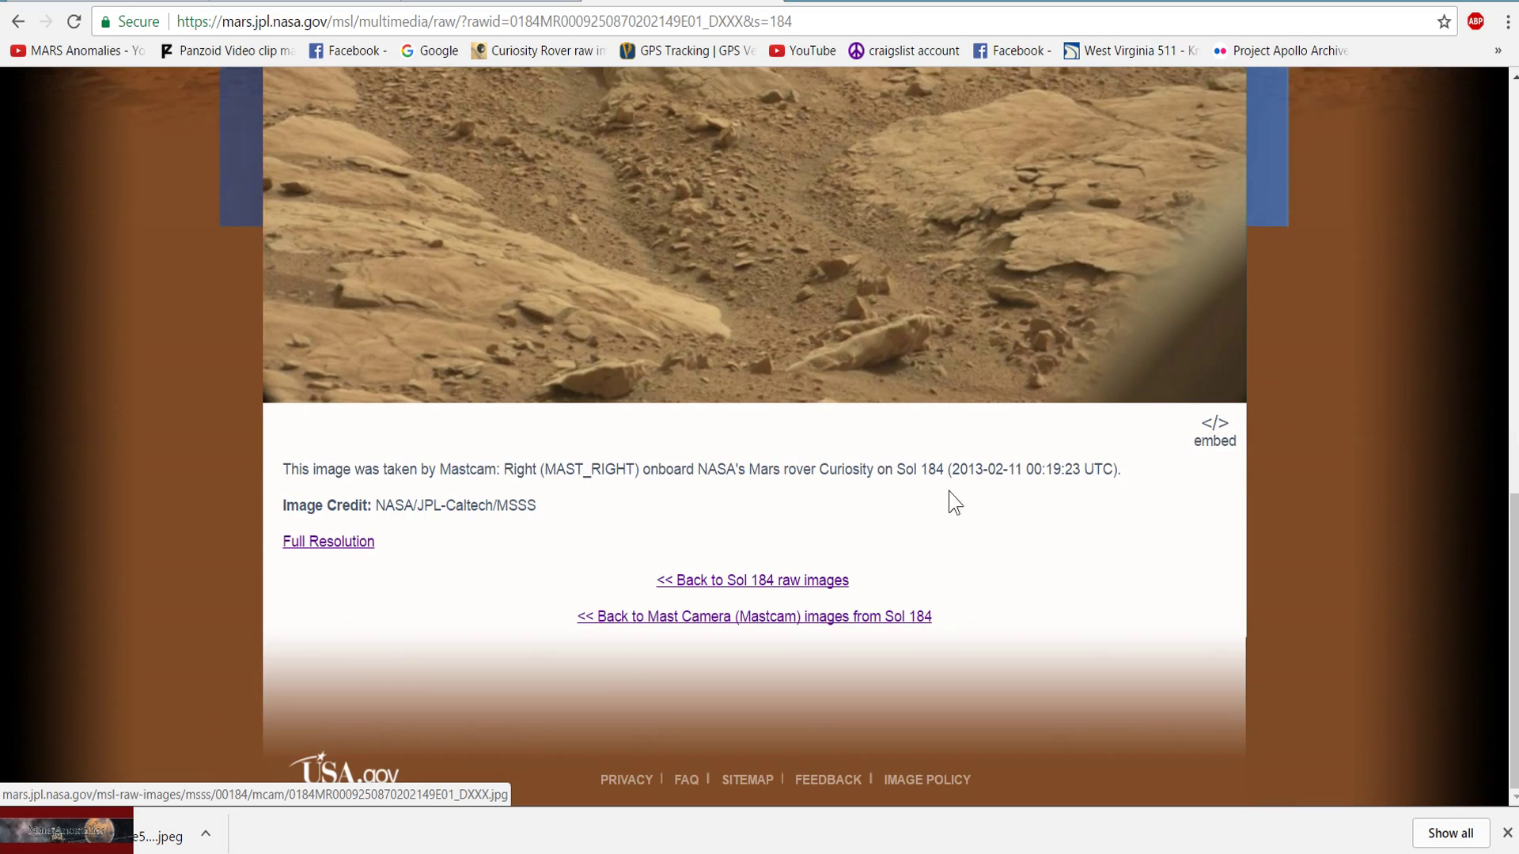
{"action": "left_click", "coordinate": [301, 543]}
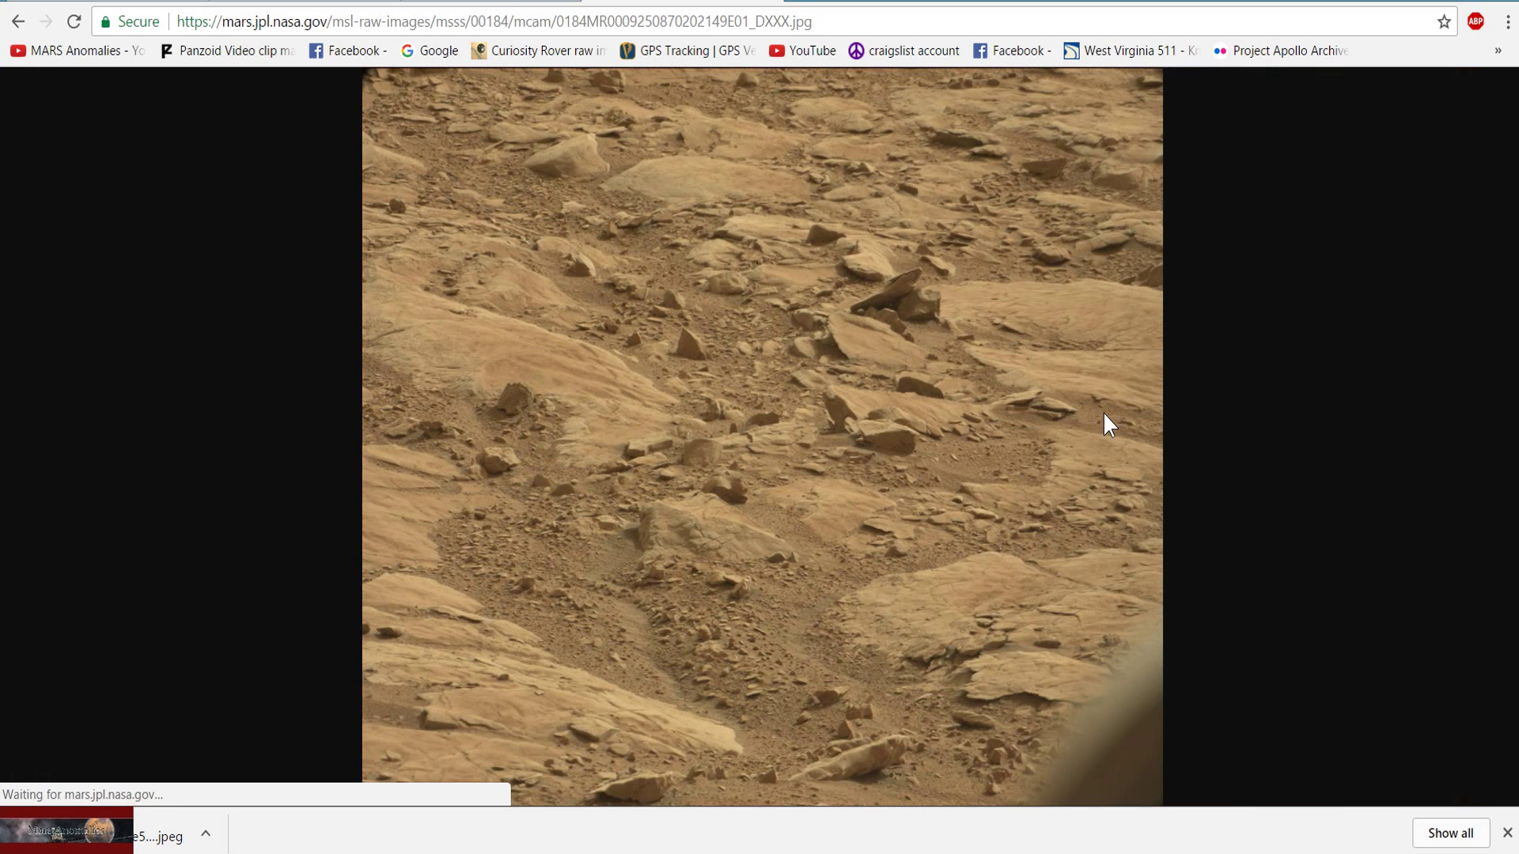
View the Mars photo at actual size, zoom to 175%, and pan right to the wedge-shaped rock
{"action": "left_click", "coordinate": [898, 273]}
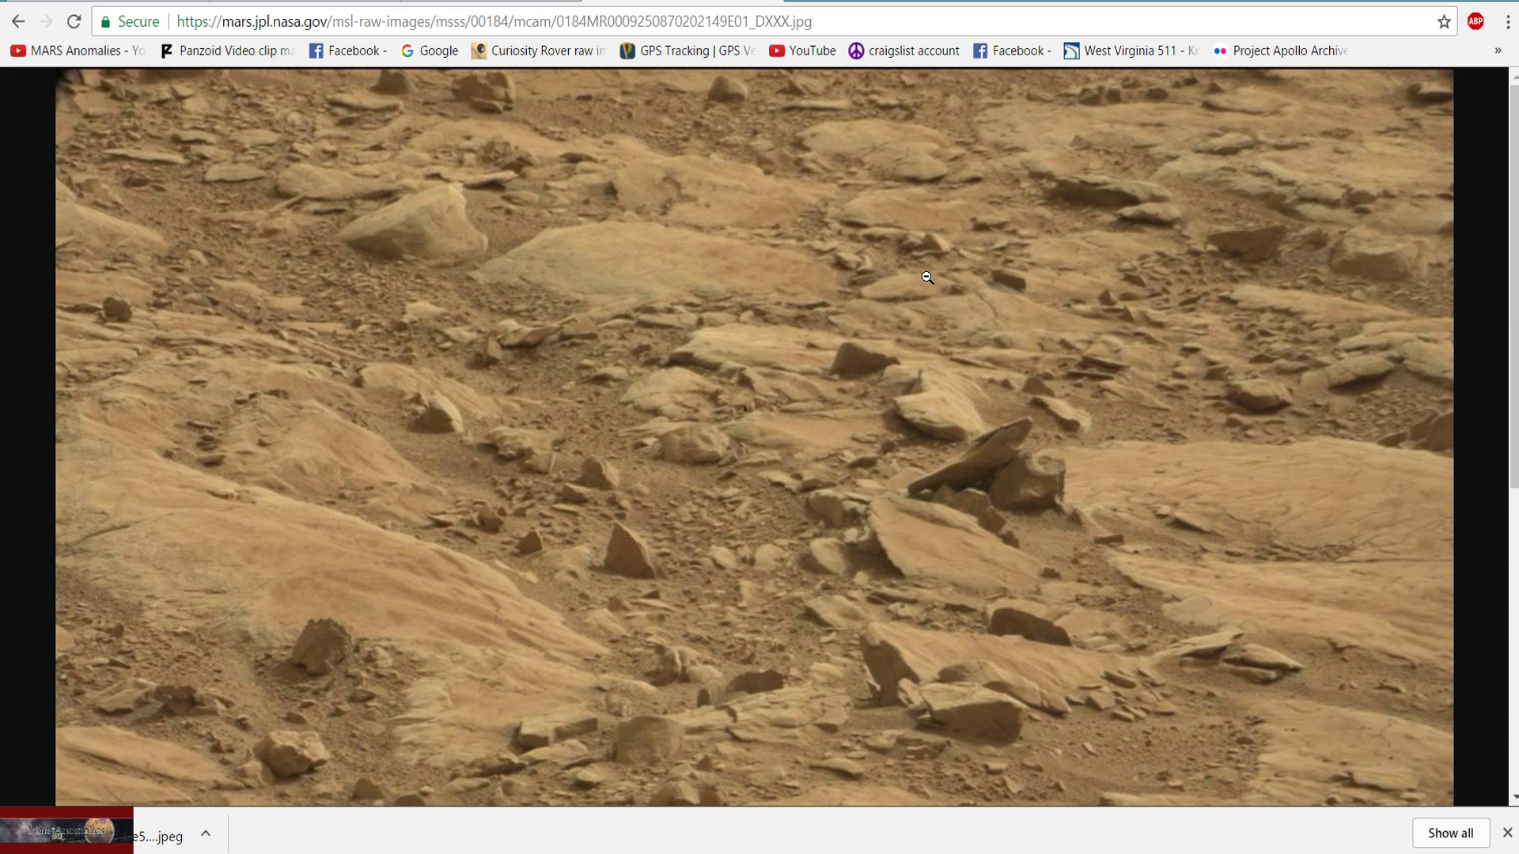
{"action": "scroll", "coordinate": [1114, 426], "scroll_direction": "down", "scroll_amount": 1}
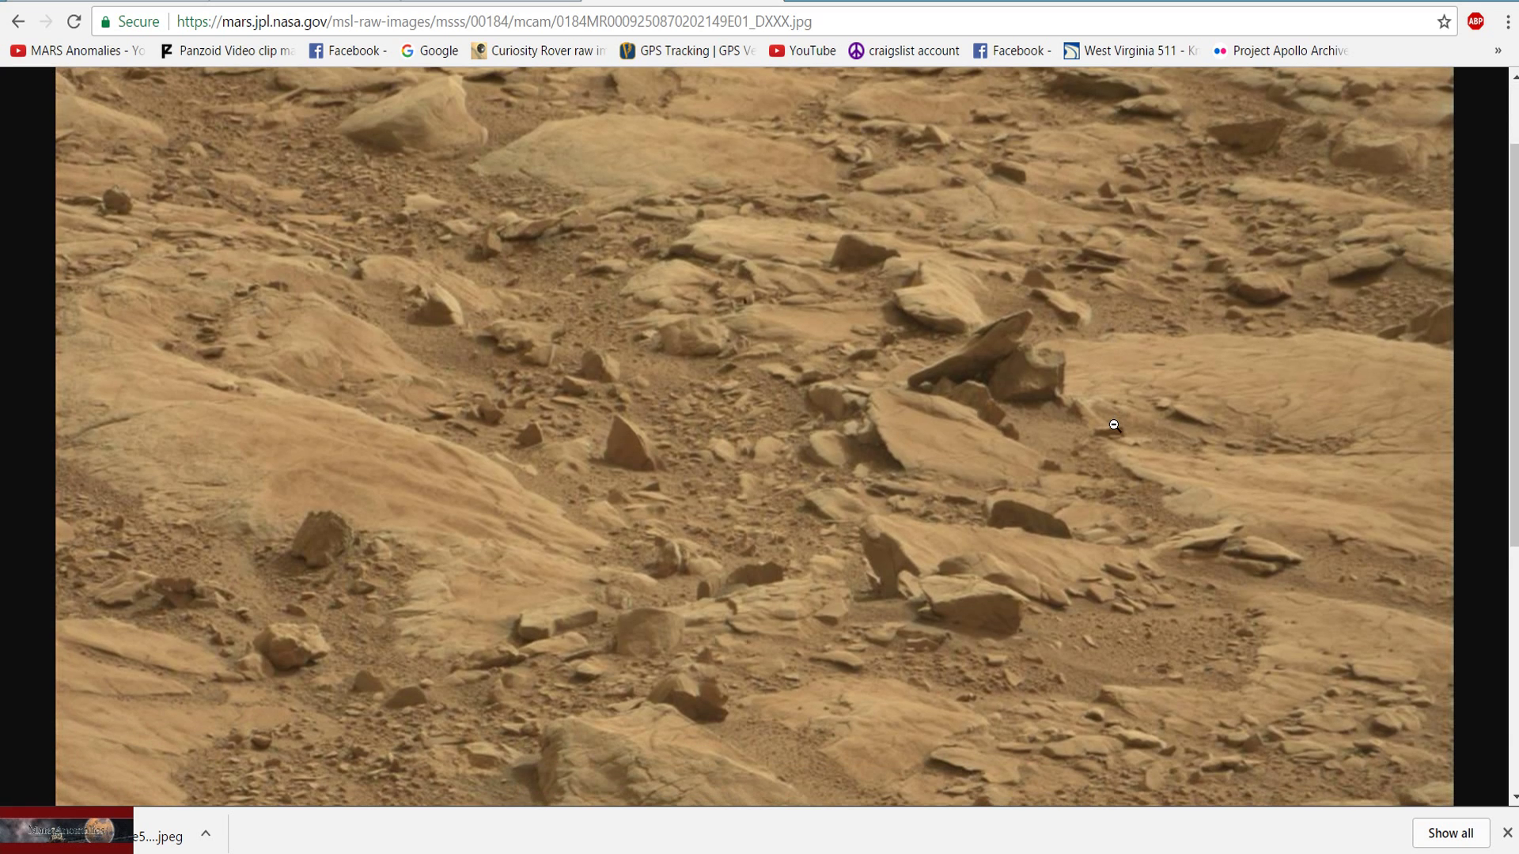
{"action": "key", "text": "ctrl+plus"}
{"action": "key", "text": "ctrl+plus"}
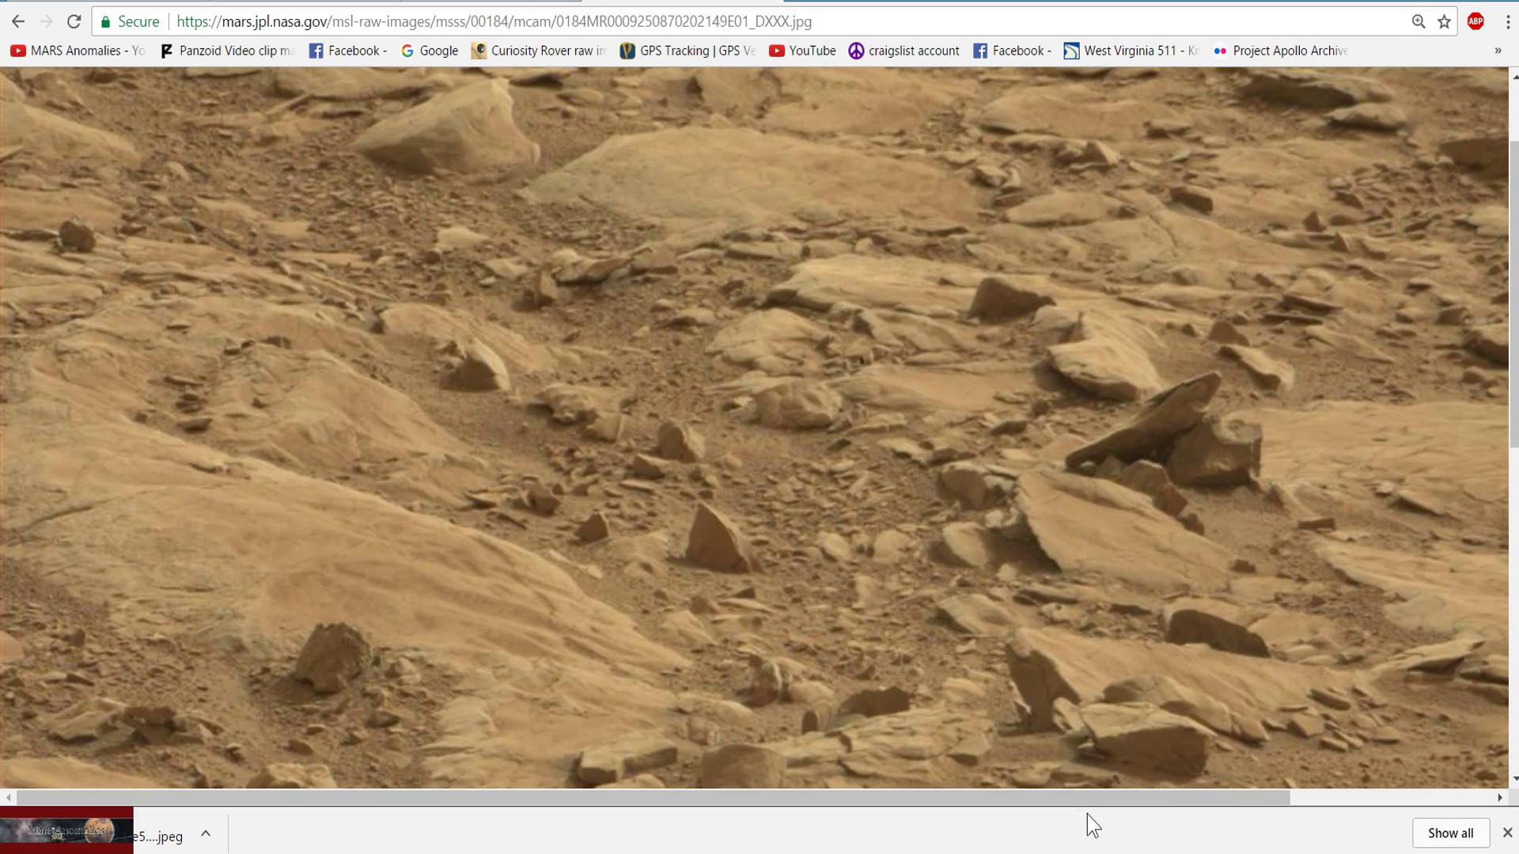
{"action": "left_click_drag", "start_coordinate": [1087, 799], "coordinate": [1306, 795]}
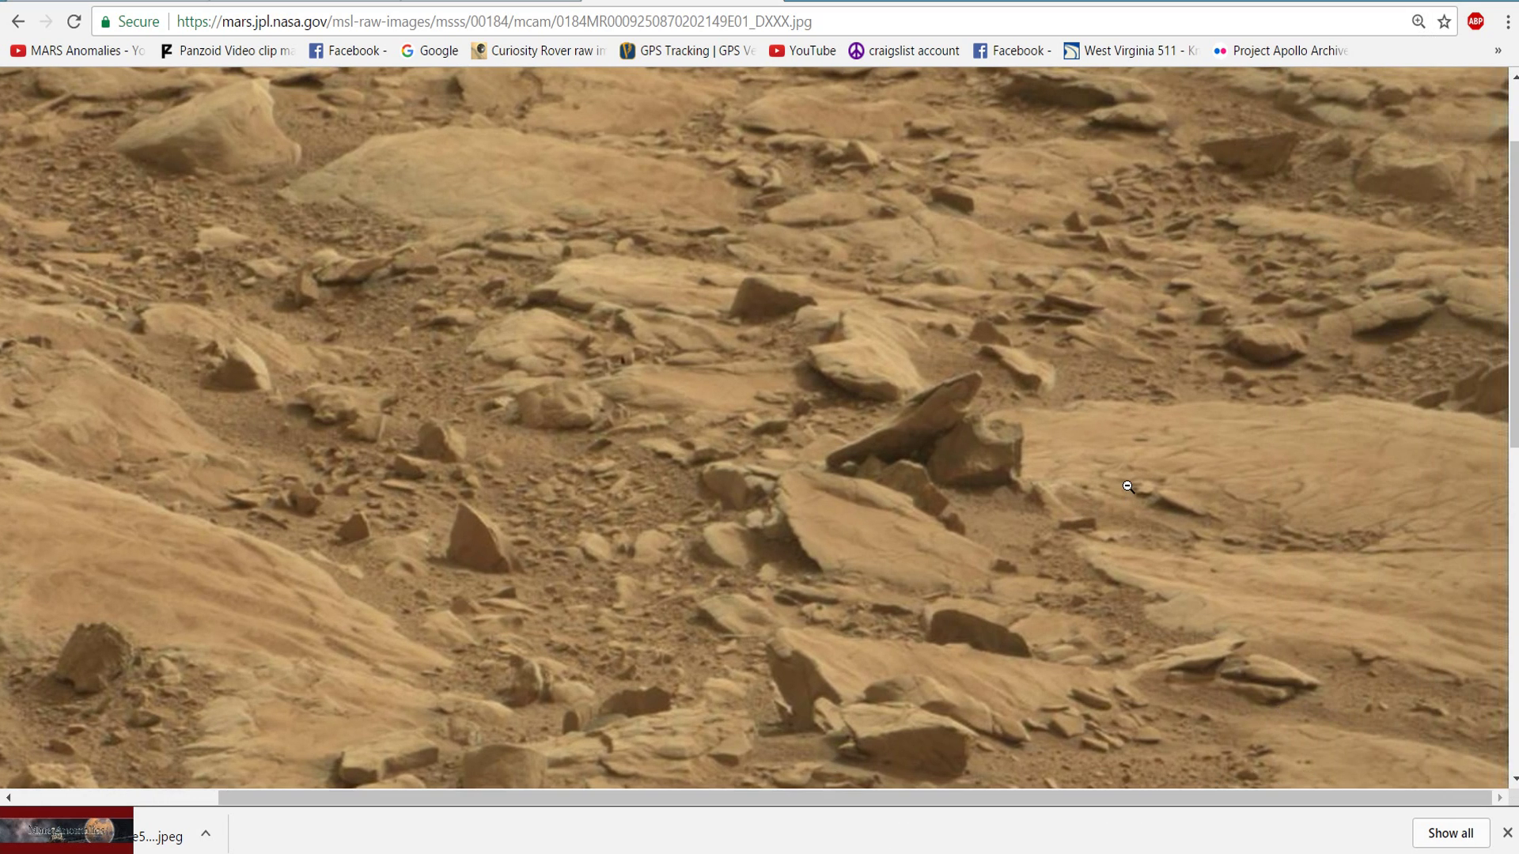
{"action": "key", "text": "ctrl+plus"}
{"action": "key", "text": "ctrl+plus"}
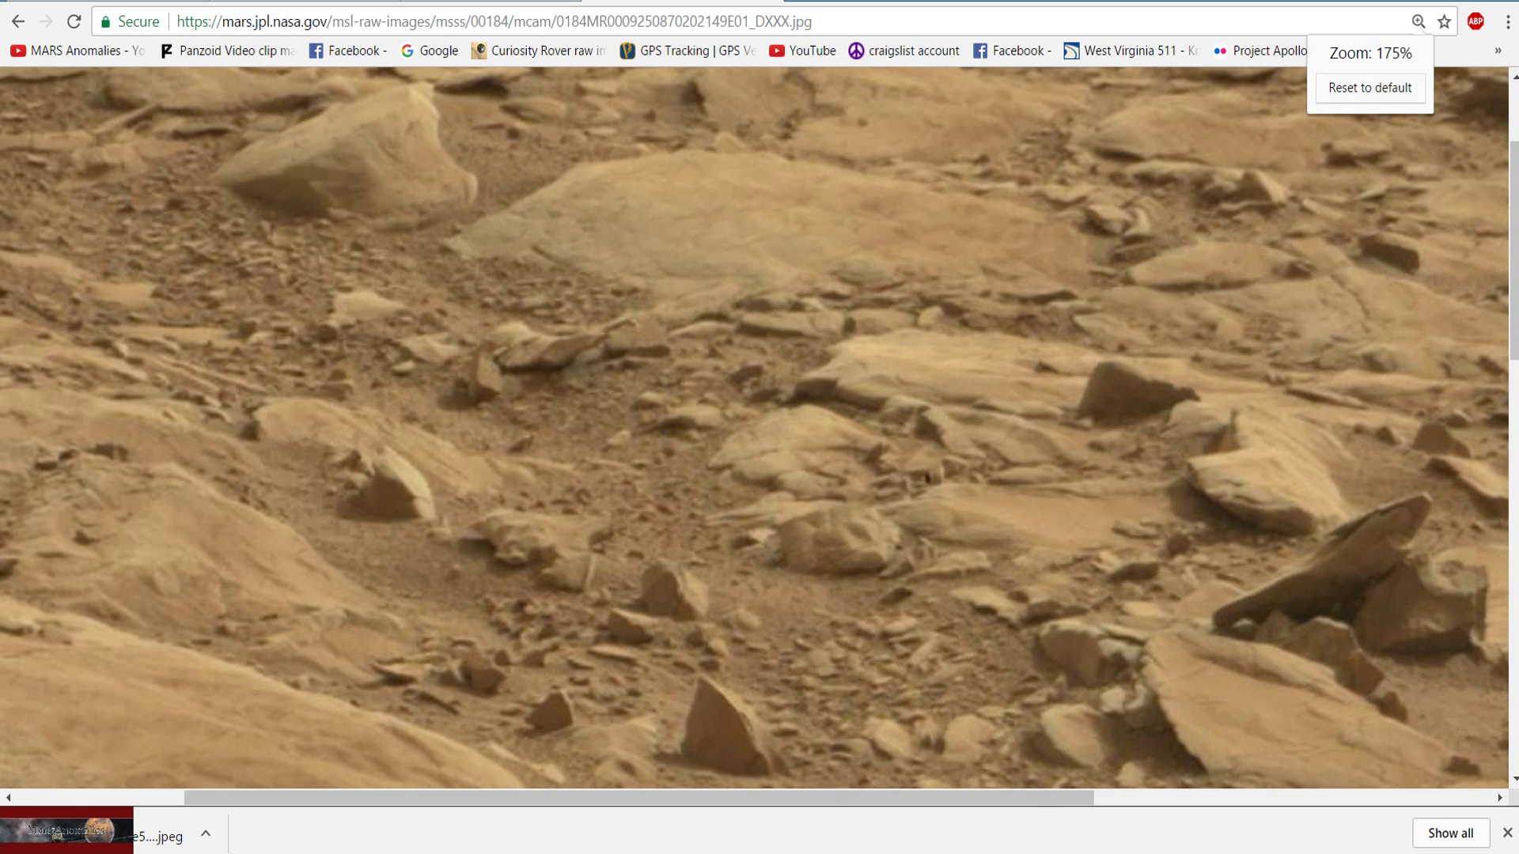
{"action": "left_click_drag", "start_coordinate": [1017, 803], "coordinate": [1328, 800]}
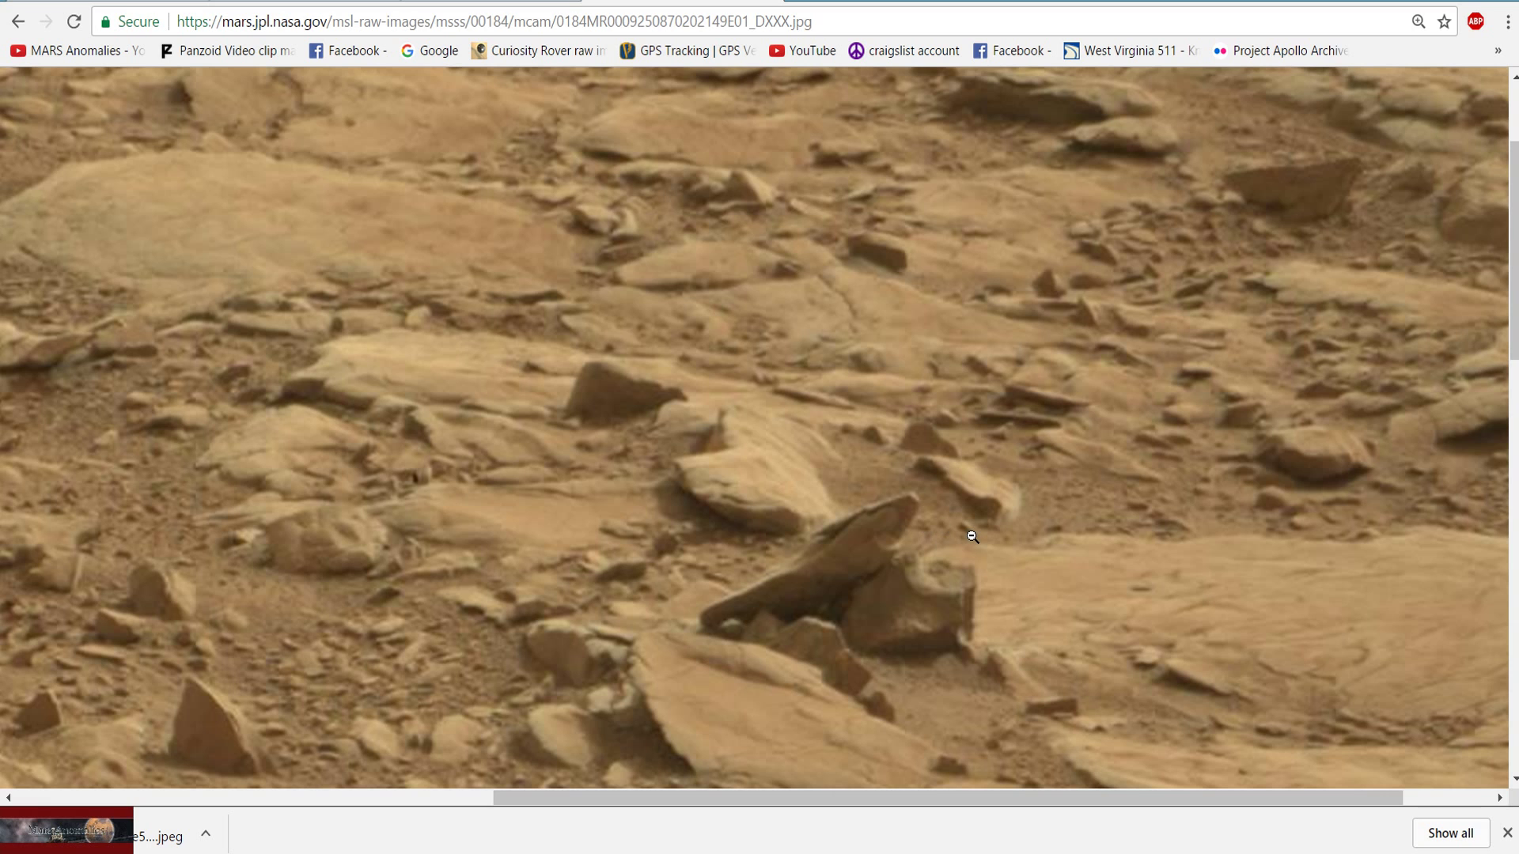
Magnify the photo to 300% and pan around the wedge-shaped rock
{"action": "key", "text": "ctrl+plus"}
{"action": "key", "text": "ctrl+plus"}
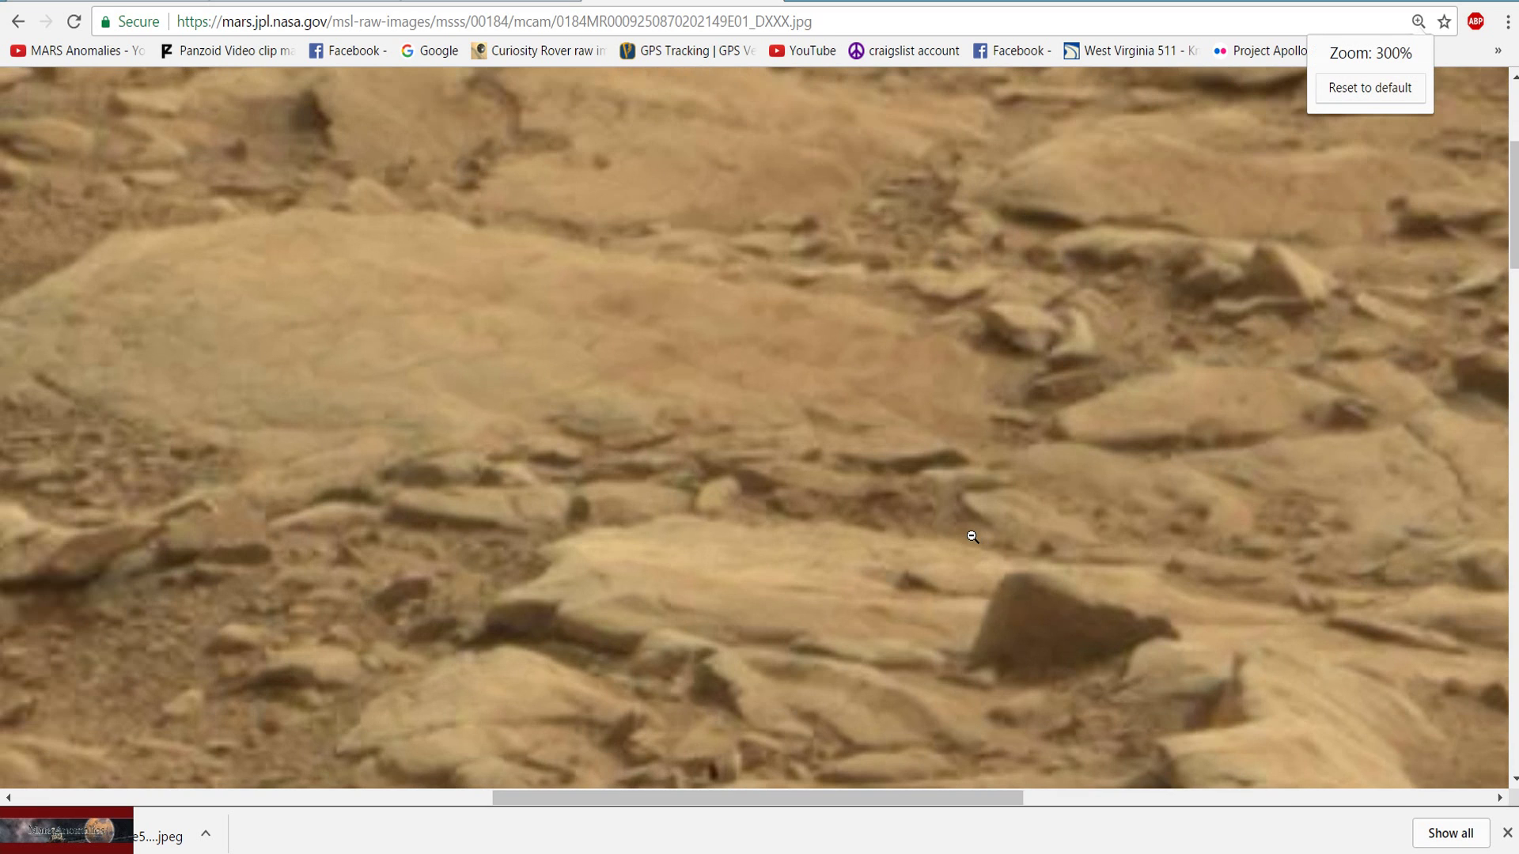
{"action": "left_click_drag", "start_coordinate": [906, 806], "coordinate": [1091, 803]}
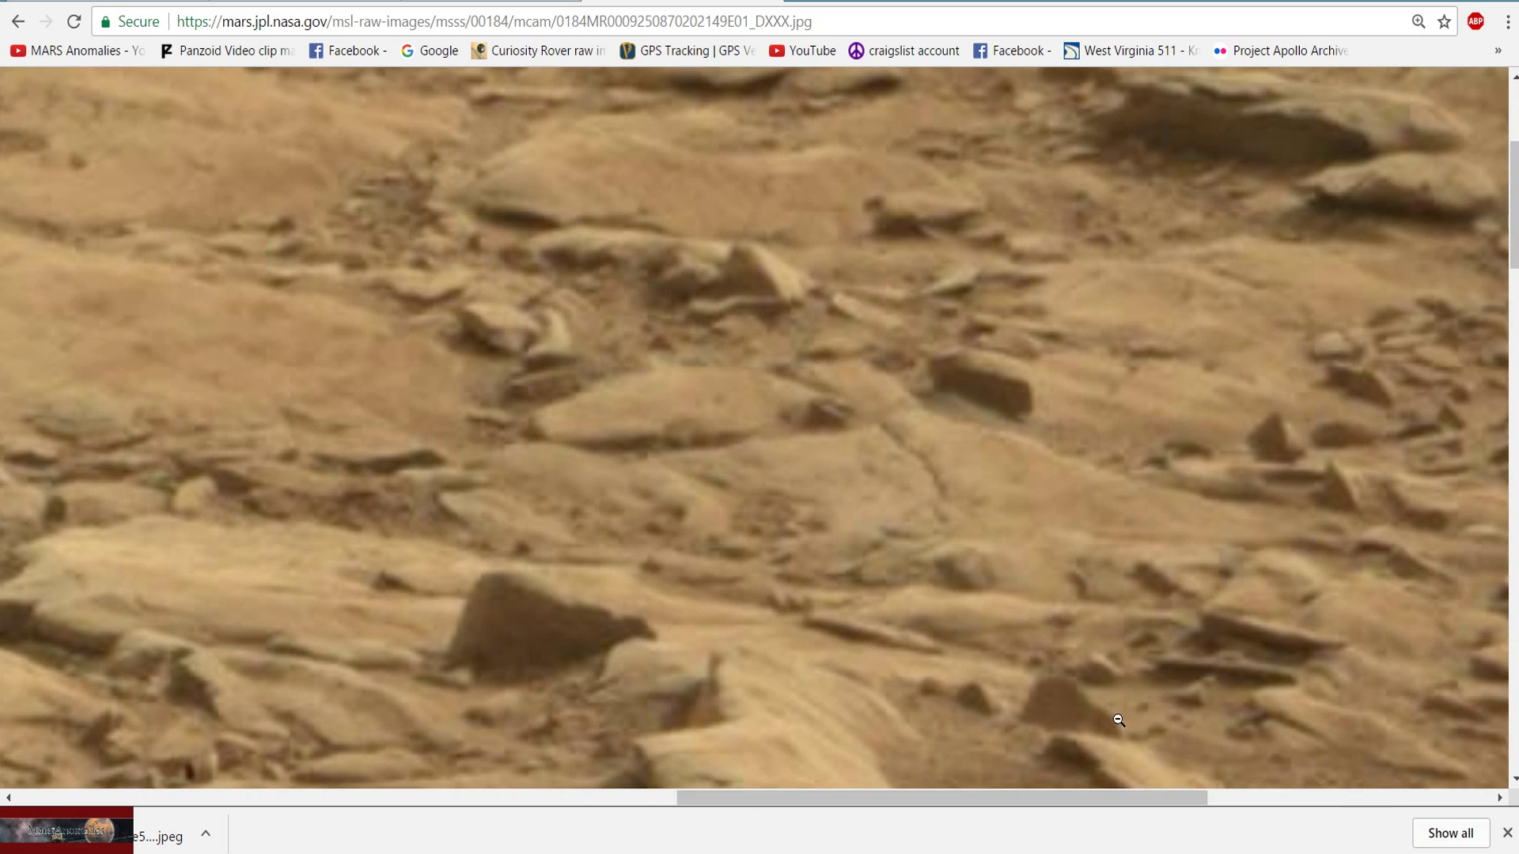
{"action": "scroll", "coordinate": [1120, 696], "scroll_direction": "down", "scroll_amount": 5}
{"action": "scroll", "coordinate": [1122, 677], "scroll_direction": "up", "scroll_amount": 3}
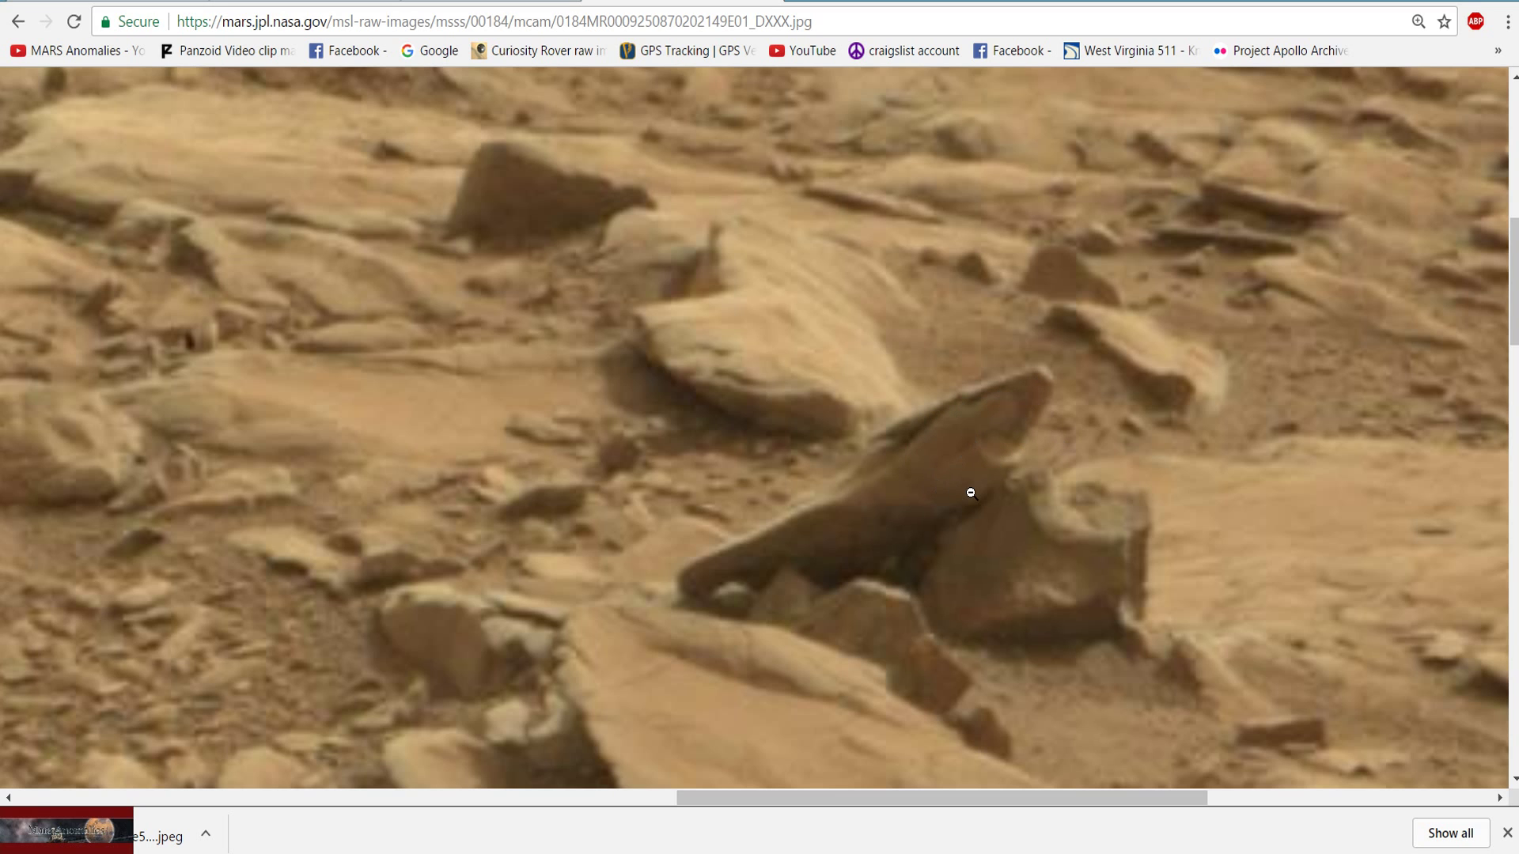
{"action": "scroll", "coordinate": [970, 493], "scroll_direction": "down", "scroll_amount": 2}
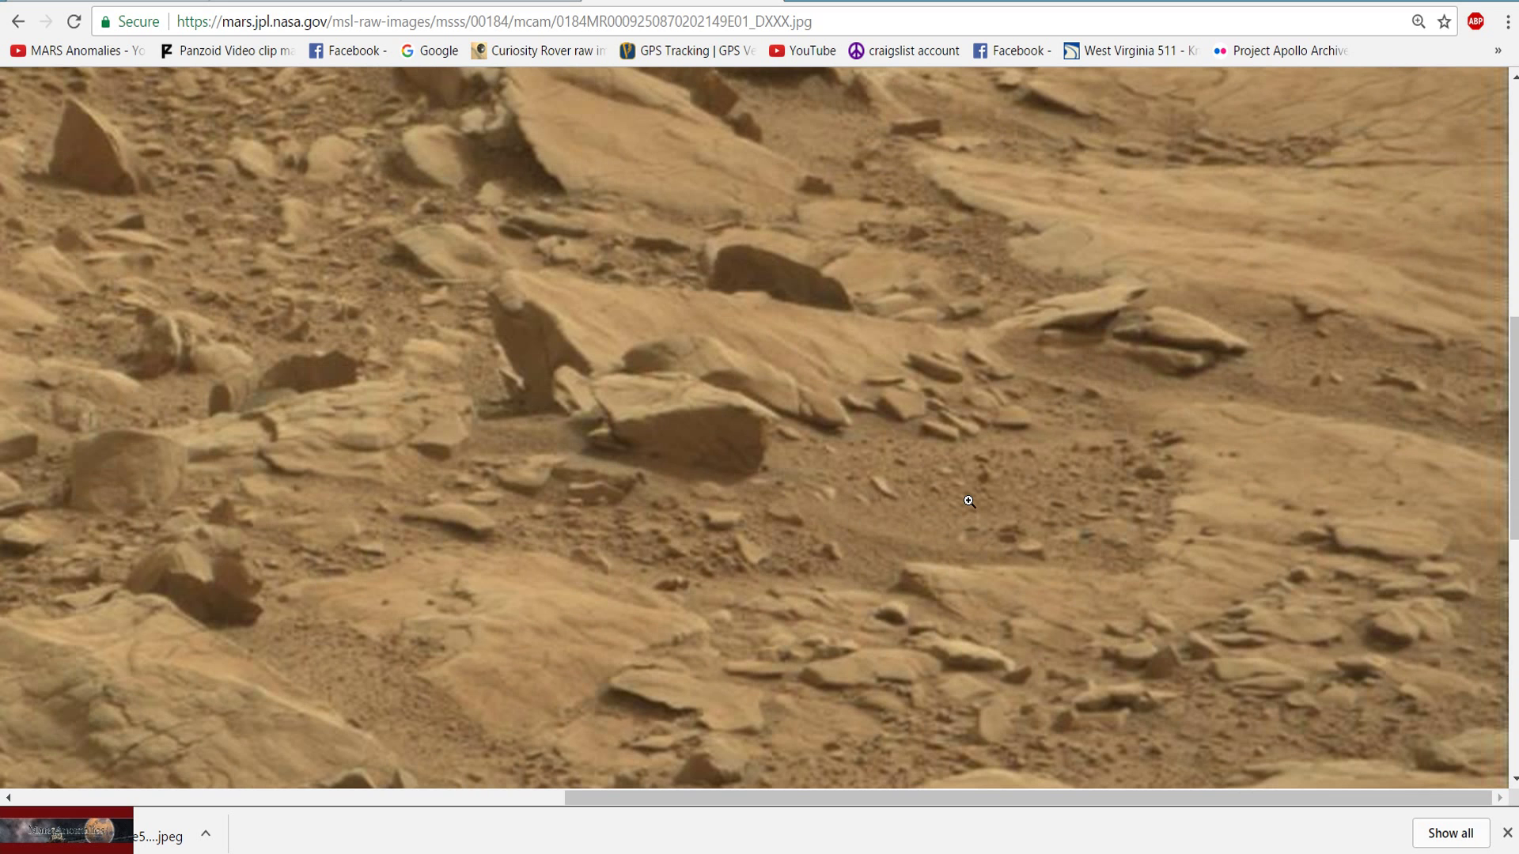
{"action": "scroll", "coordinate": [969, 501], "scroll_direction": "down", "scroll_amount": 5}
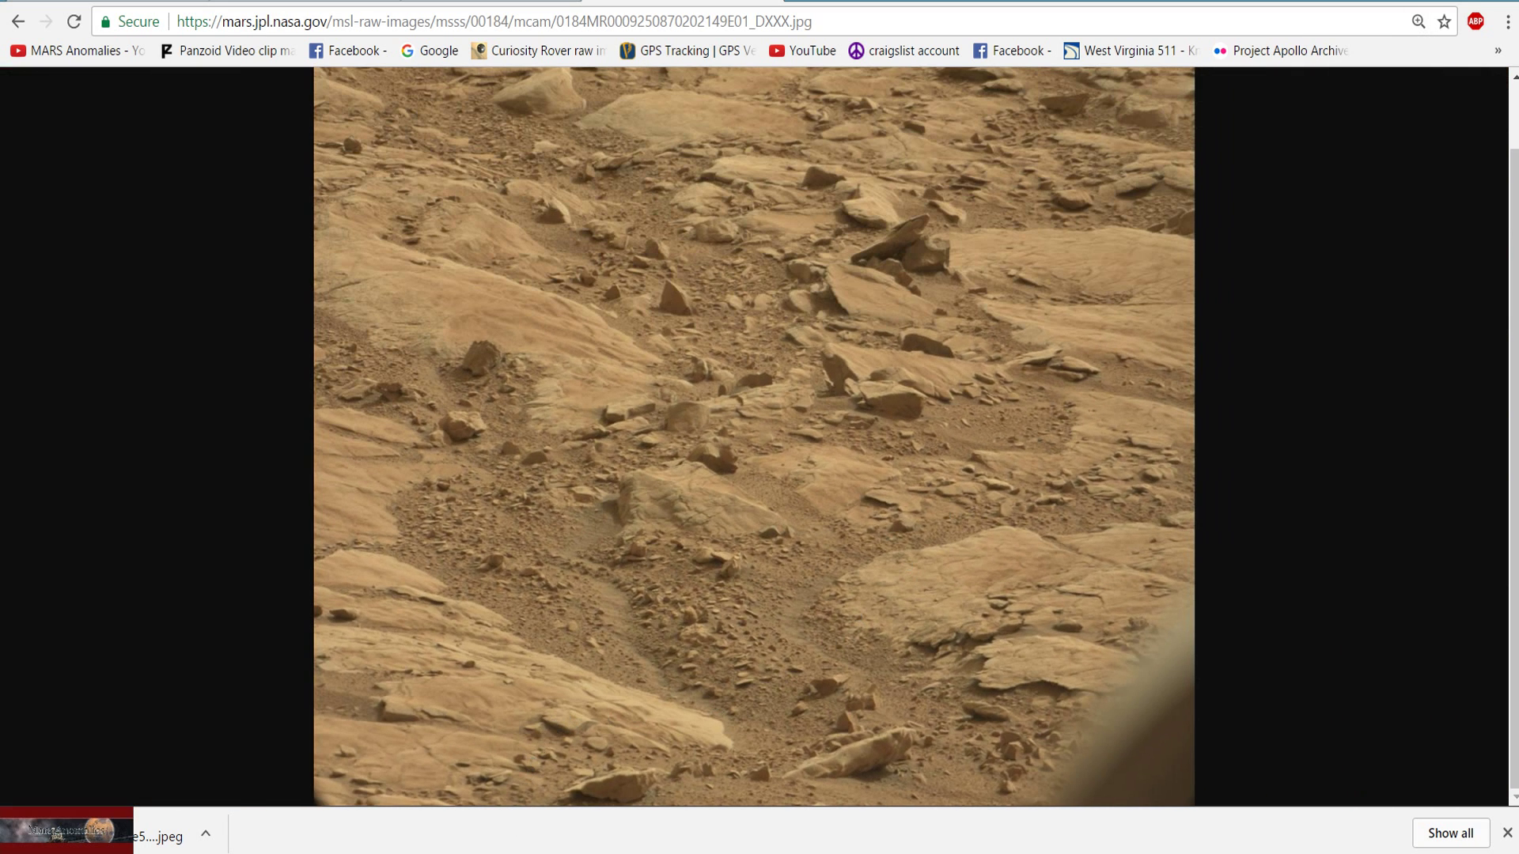
In Photoshop, compare the outlined Snapshot 2, the current state and Snapshot 3, zoomed out
{"action": "key", "text": "alt+Tab"}
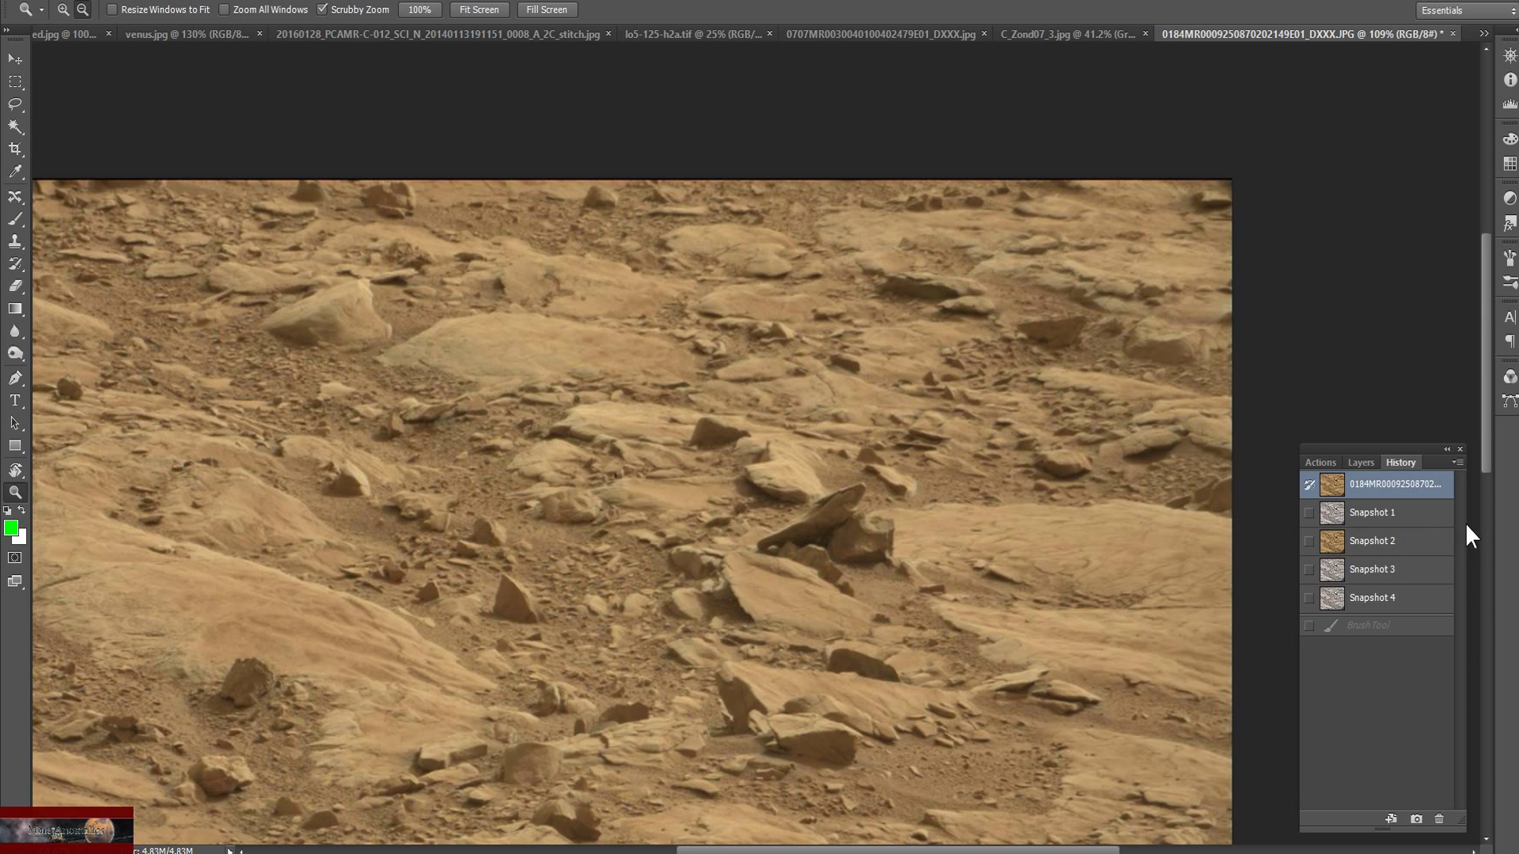
{"action": "left_click", "coordinate": [1389, 541]}
{"action": "scroll", "coordinate": [953, 415], "scroll_direction": "down", "scroll_amount": 2}
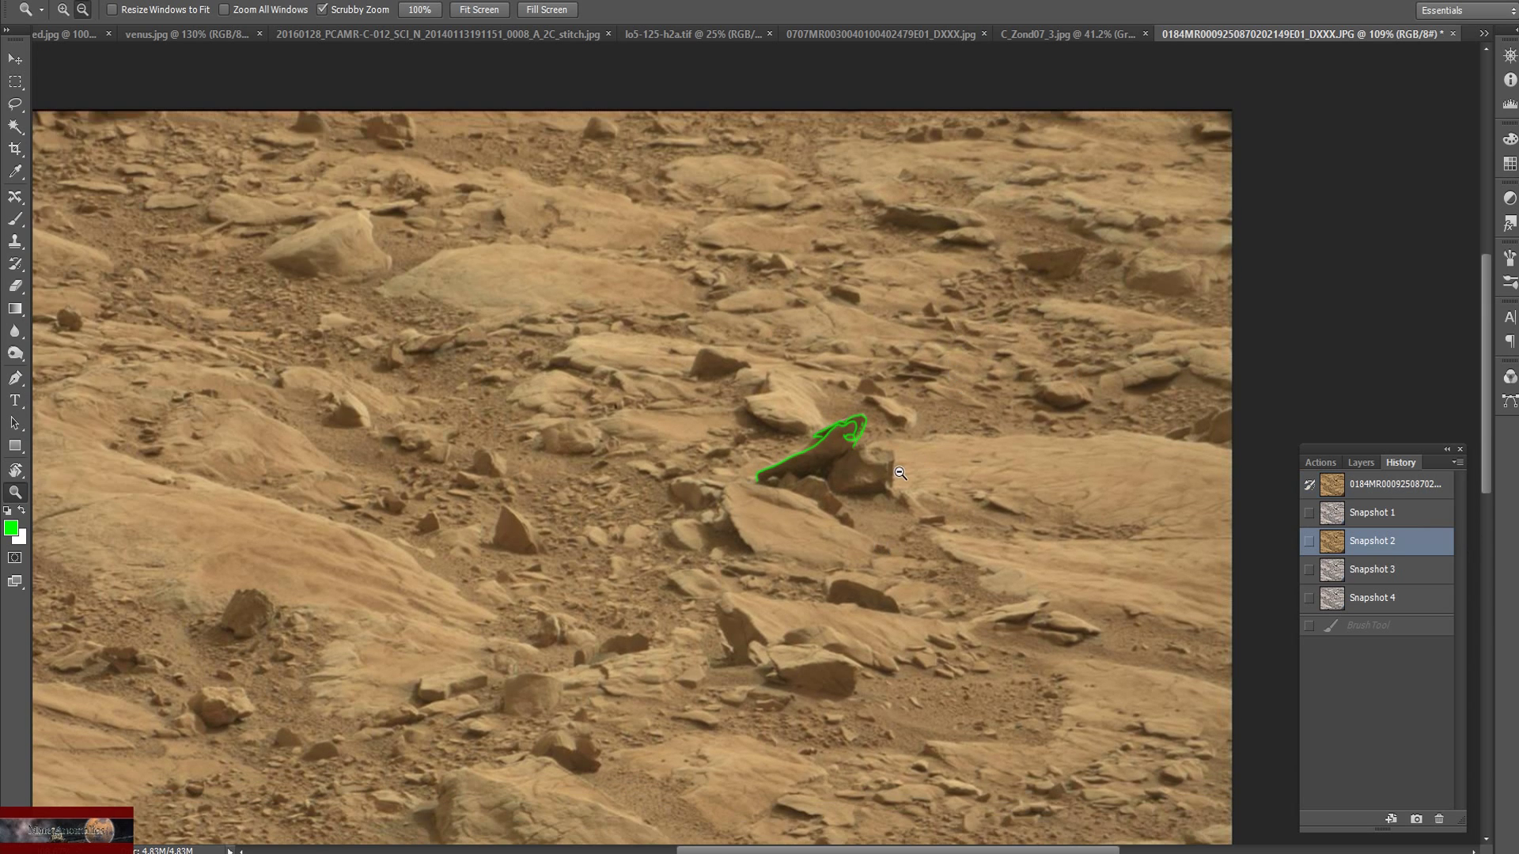
{"action": "scroll", "coordinate": [923, 427], "scroll_direction": "up", "scroll_amount": 5}
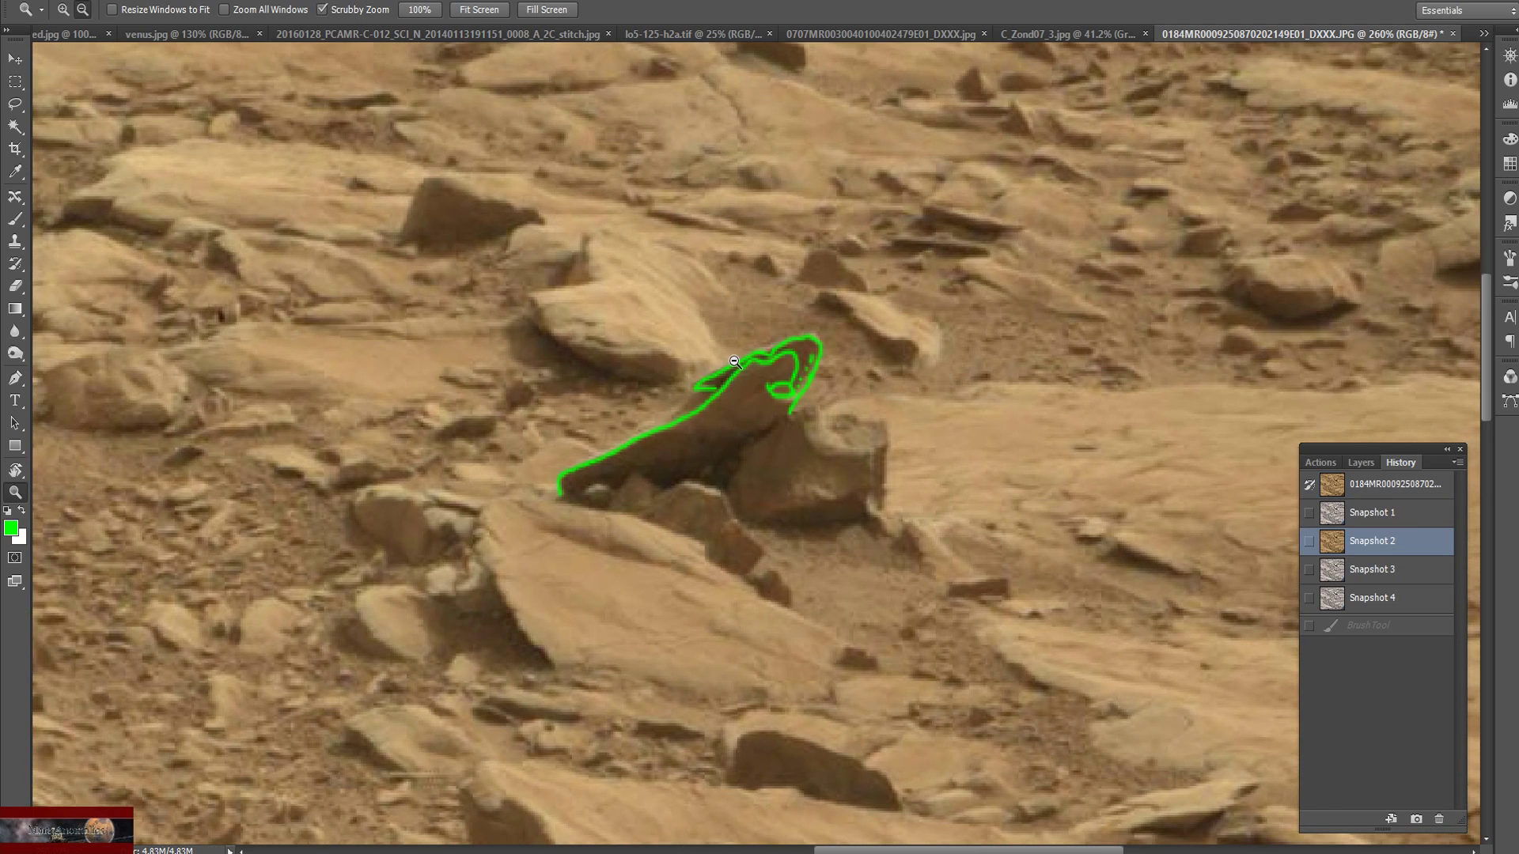
{"action": "left_click", "coordinate": [1401, 491]}
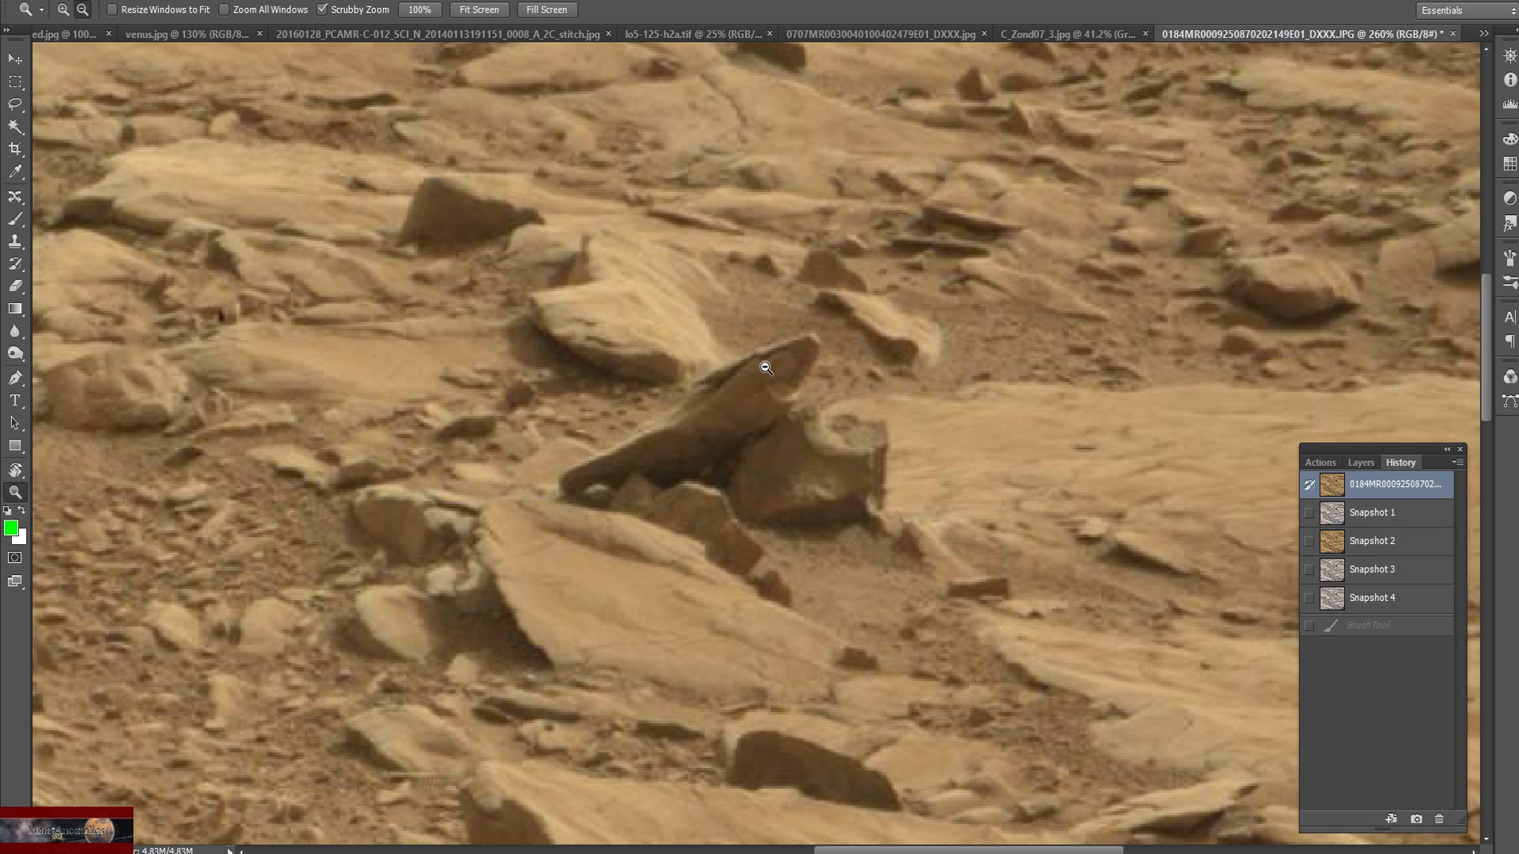
{"action": "left_click", "coordinate": [1444, 569]}
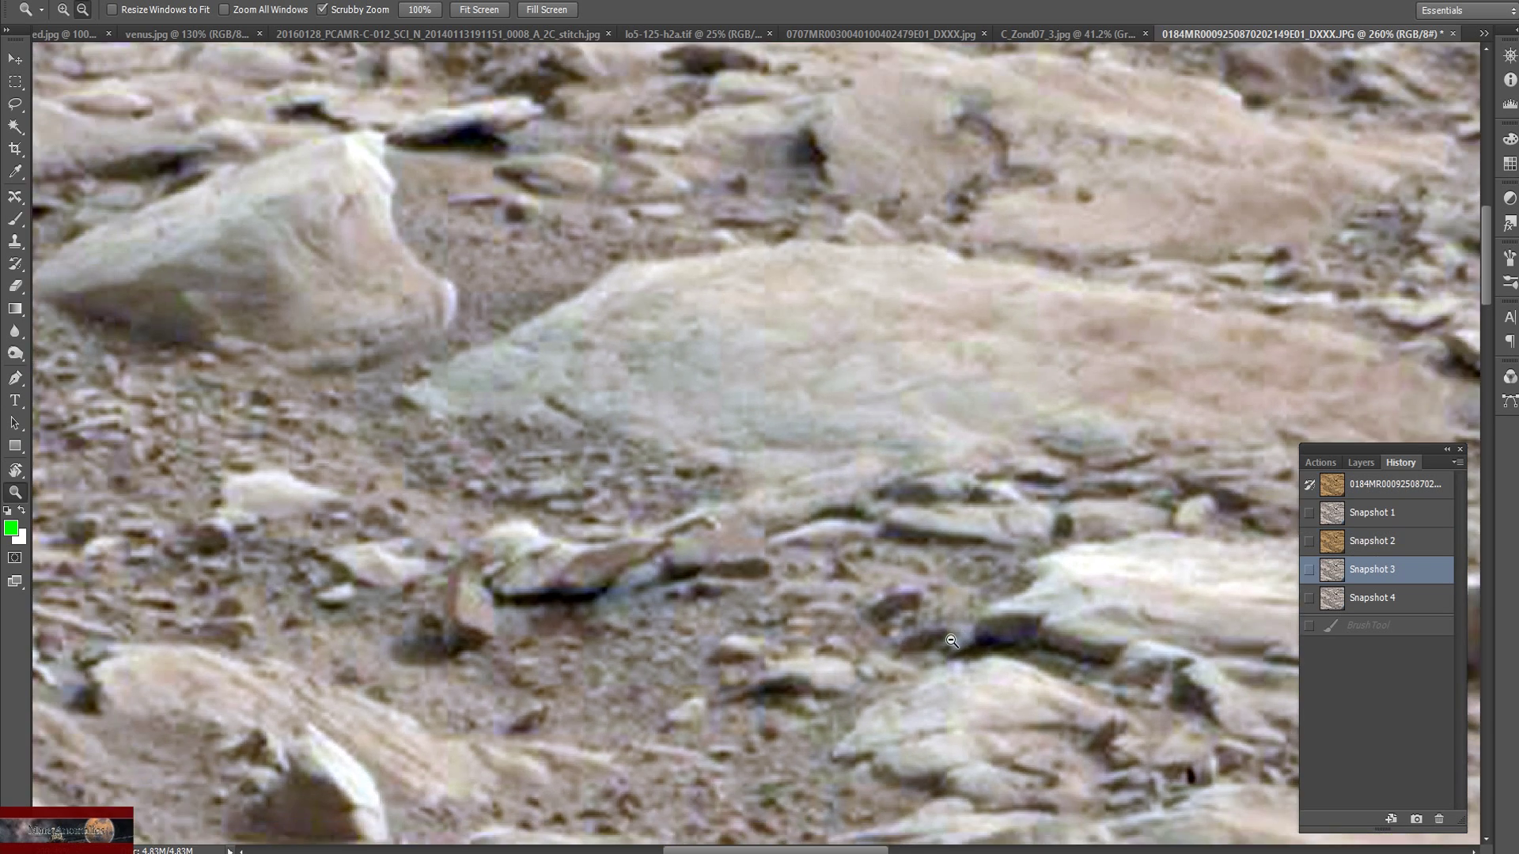
{"action": "left_click_drag", "start_coordinate": [951, 641], "coordinate": [965, 852]}
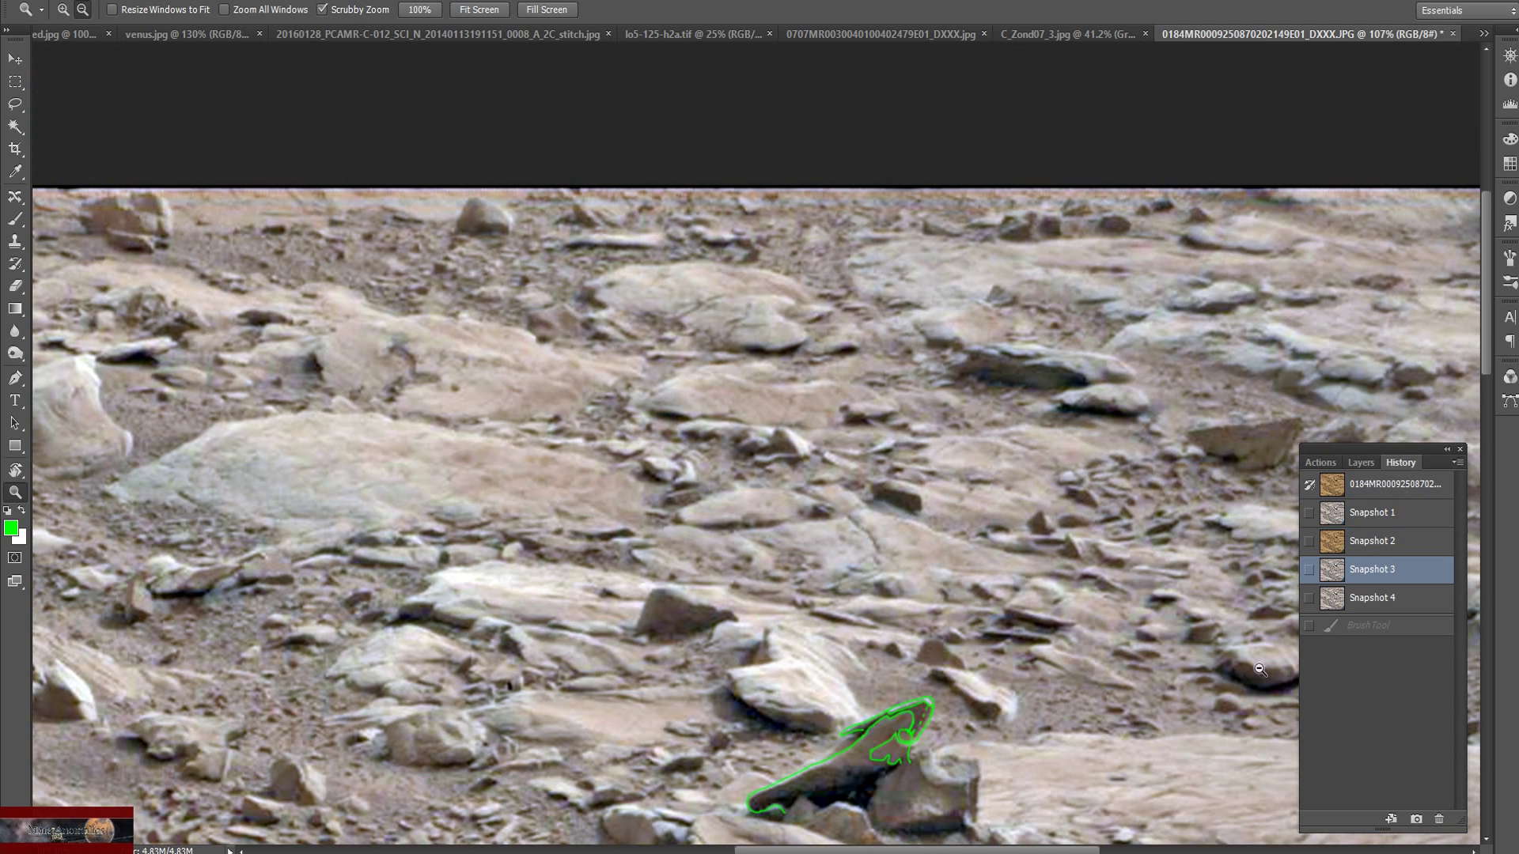
Cycle through Snapshot 1 and Snapshot 2, ending on the green-outlined Snapshot 3
{"action": "left_click", "coordinate": [1392, 512]}
{"action": "scroll", "coordinate": [1086, 556], "scroll_direction": "down", "scroll_amount": 4}
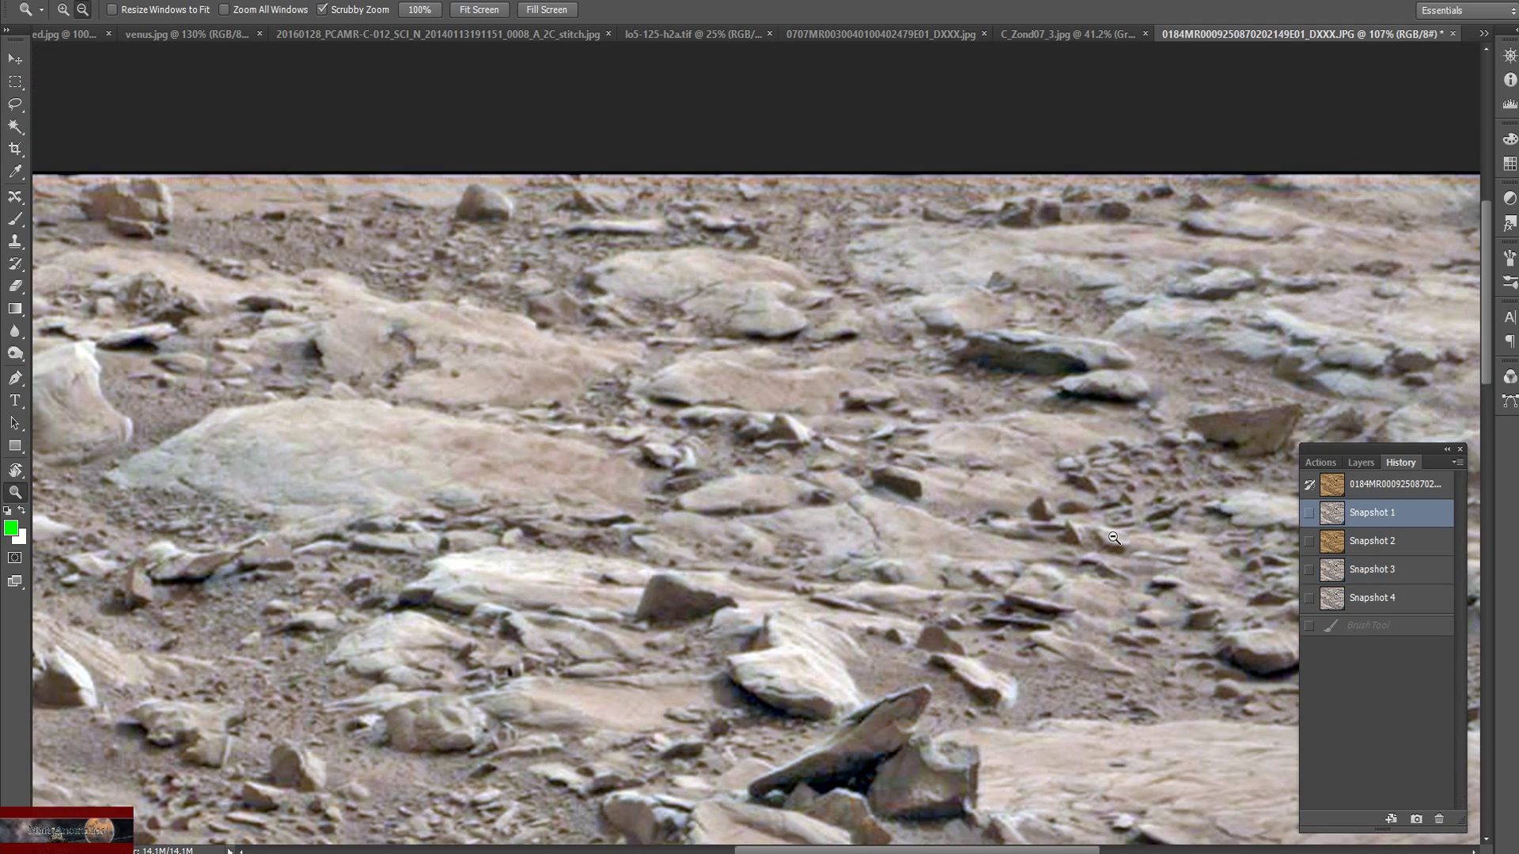
{"action": "scroll", "coordinate": [1086, 555], "scroll_direction": "down", "scroll_amount": 2}
{"action": "left_click_drag", "start_coordinate": [925, 549], "coordinate": [997, 545]}
{"action": "left_click", "coordinate": [1405, 546]}
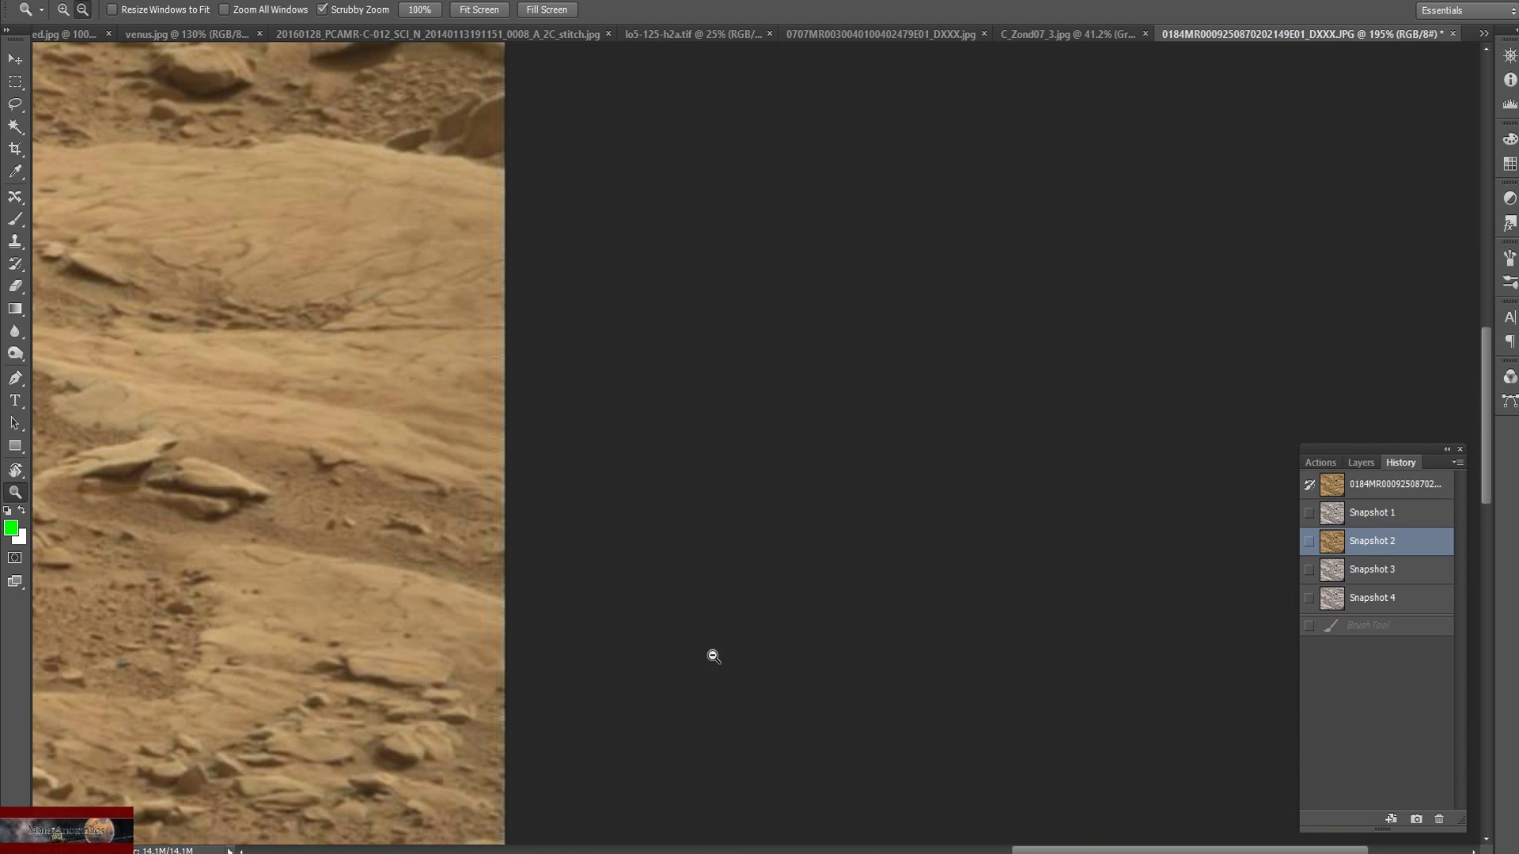
{"action": "left_click_drag", "start_coordinate": [1056, 852], "coordinate": [808, 853]}
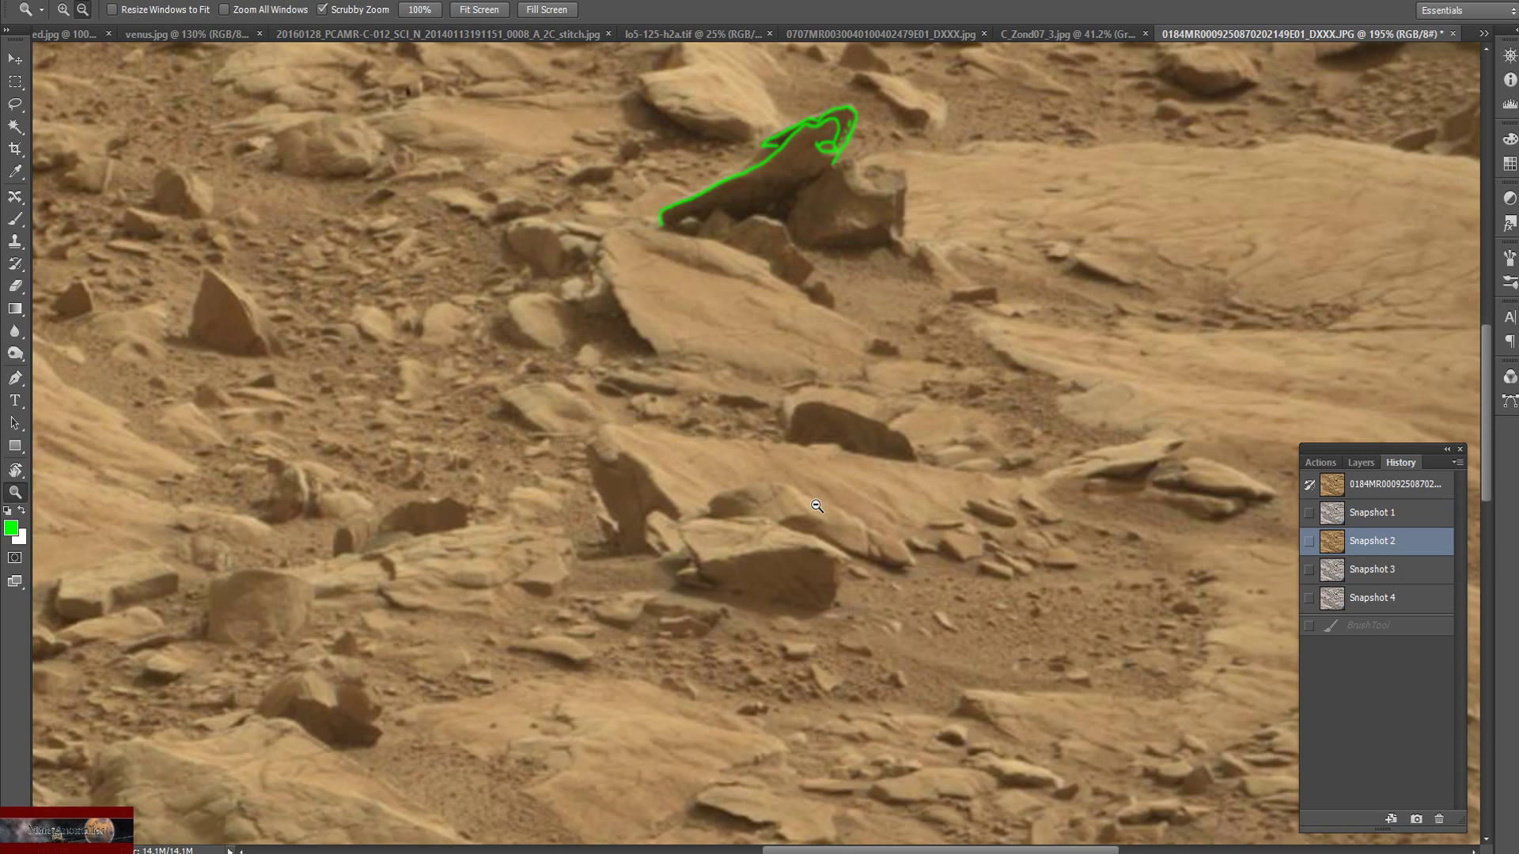
{"action": "scroll", "coordinate": [820, 514], "scroll_direction": "up", "scroll_amount": 3}
{"action": "scroll", "coordinate": [820, 514], "scroll_direction": "up", "scroll_amount": 2}
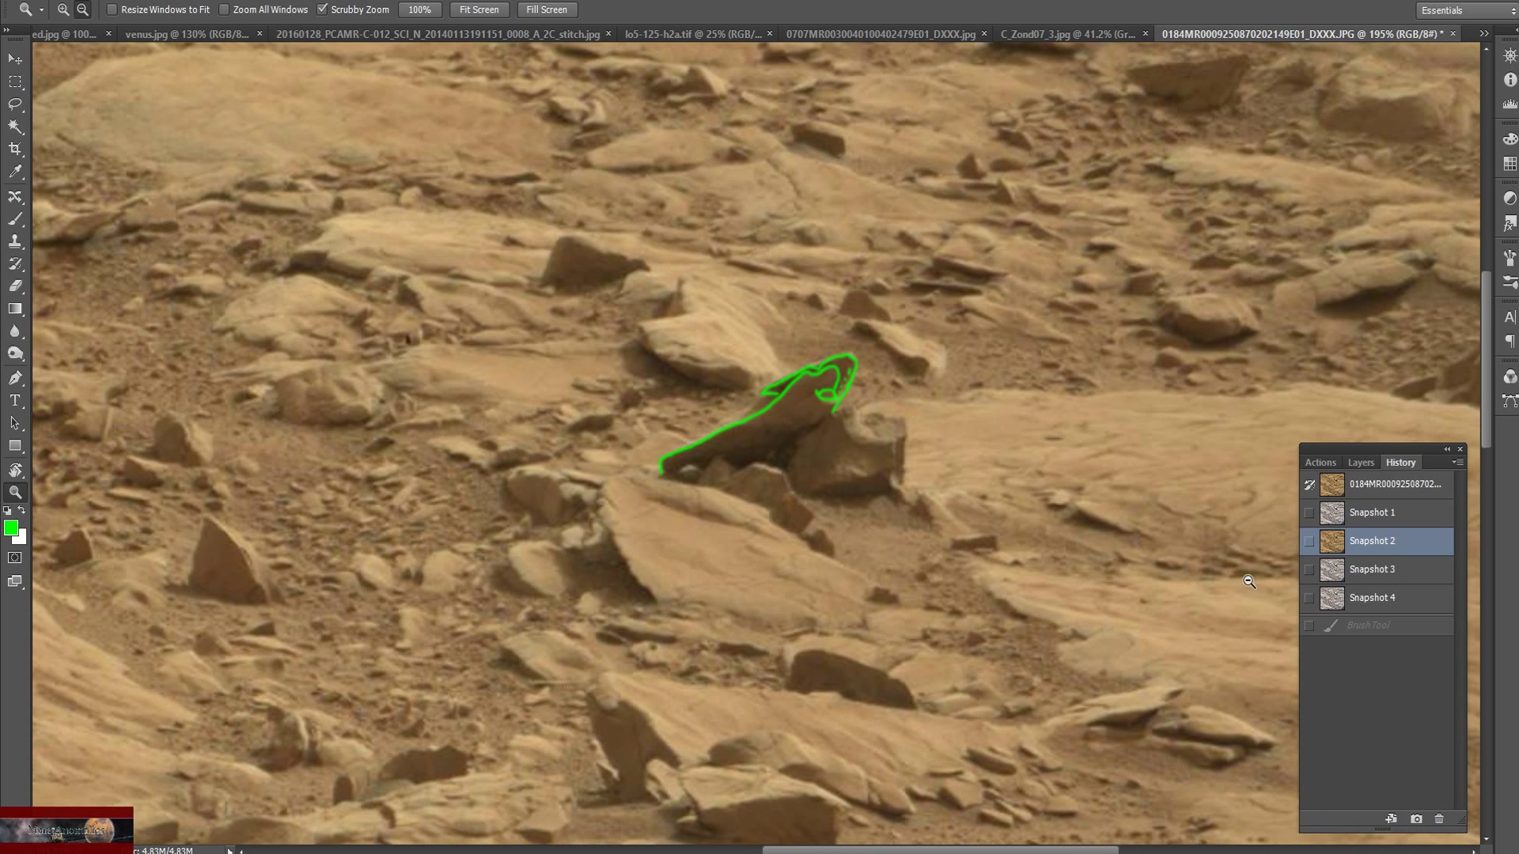
{"action": "left_click", "coordinate": [1337, 577]}
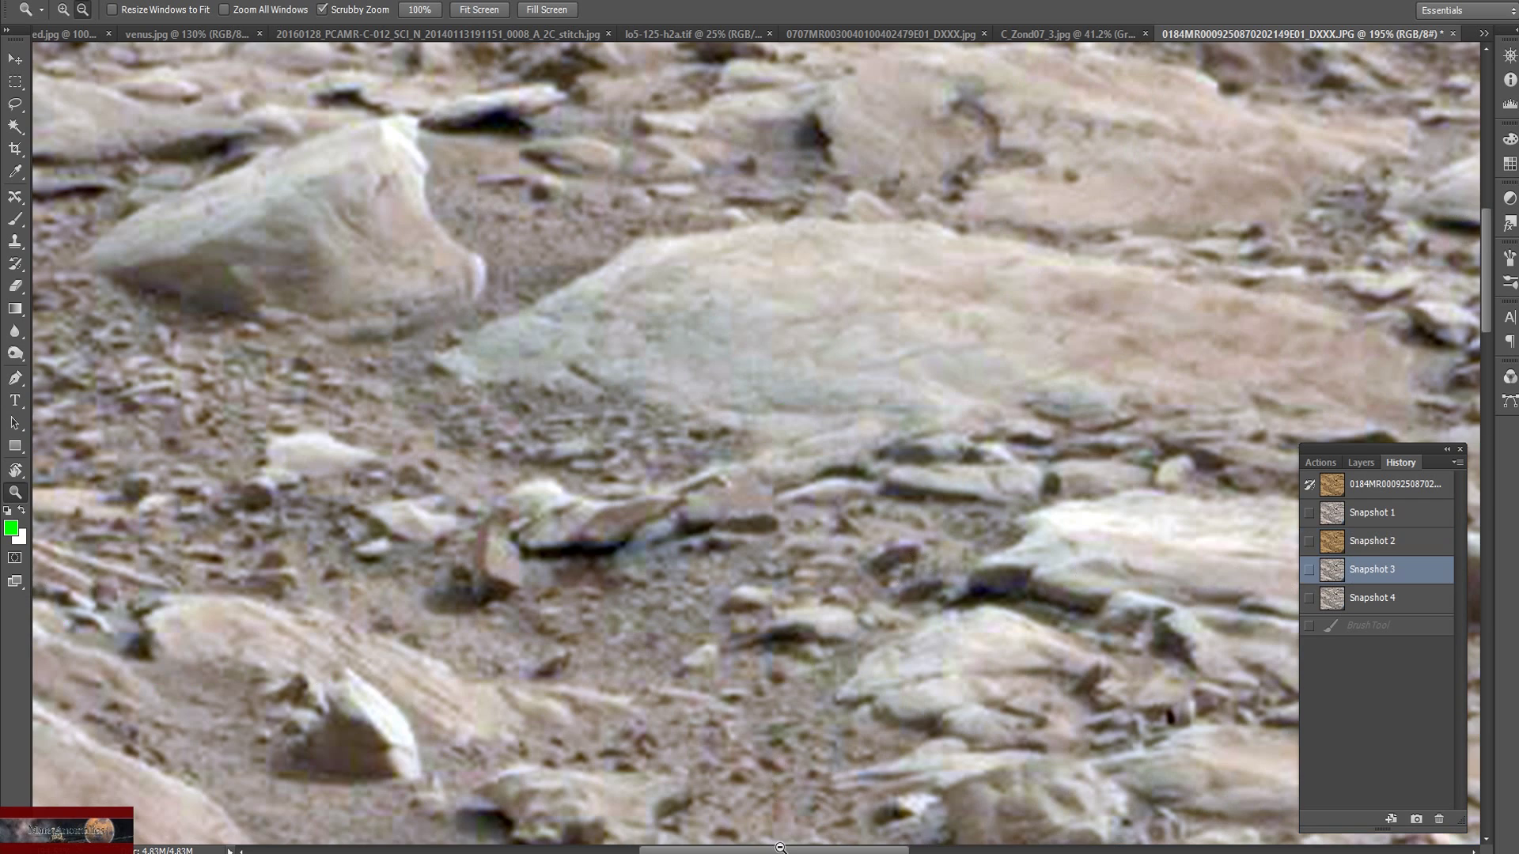
{"action": "left_click_drag", "start_coordinate": [782, 851], "coordinate": [969, 824]}
{"action": "scroll", "coordinate": [1096, 677], "scroll_direction": "down", "scroll_amount": 5}
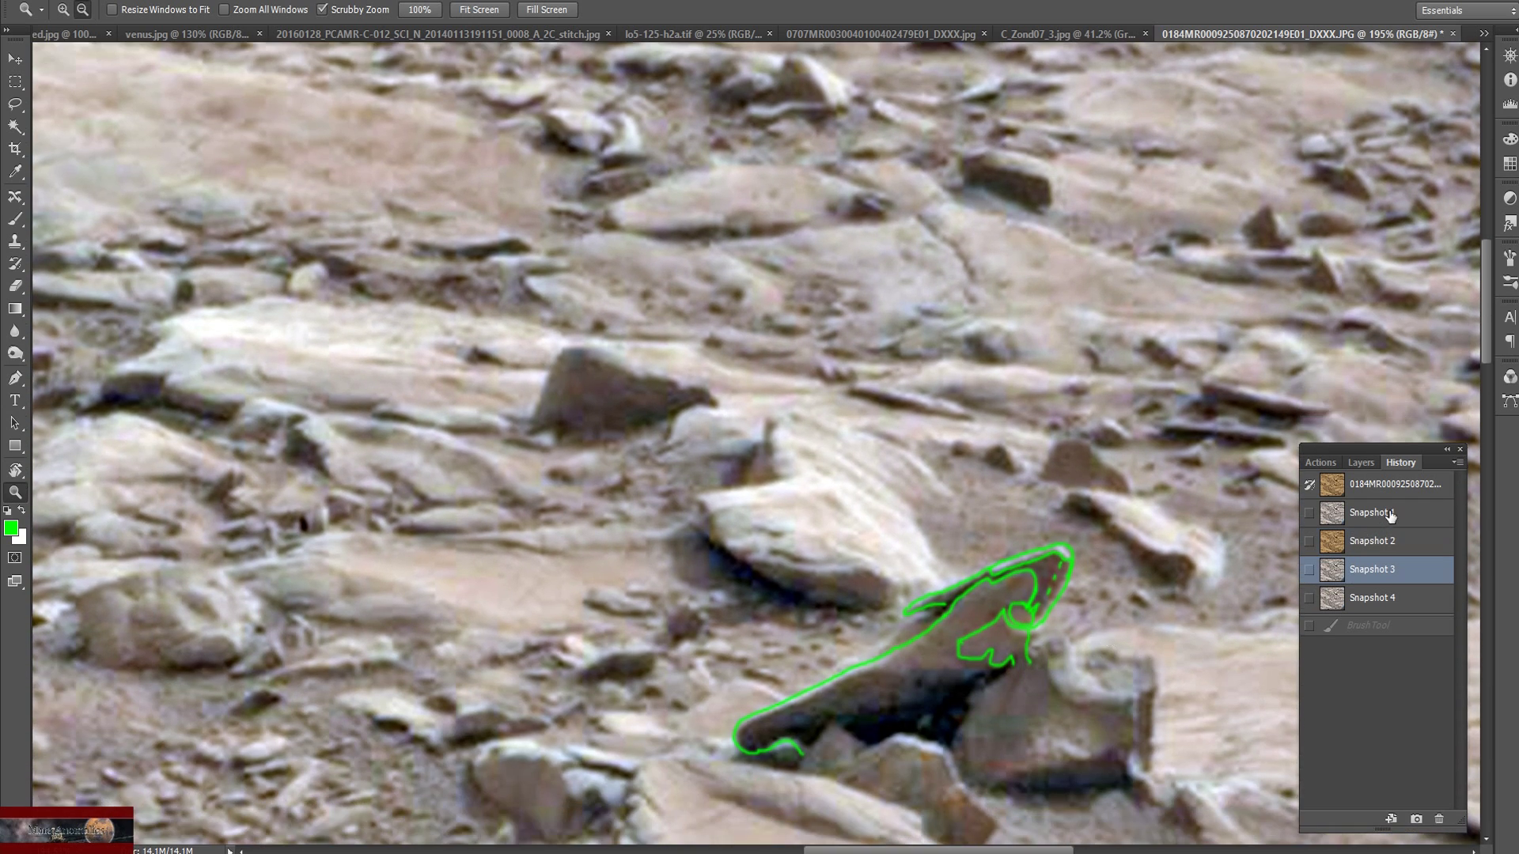
Restore the unmarked Snapshot 1 state and zoom in on the wedge-shaped rock
{"action": "left_click", "coordinate": [1384, 513]}
{"action": "scroll", "coordinate": [988, 553], "scroll_direction": "down", "scroll_amount": 1}
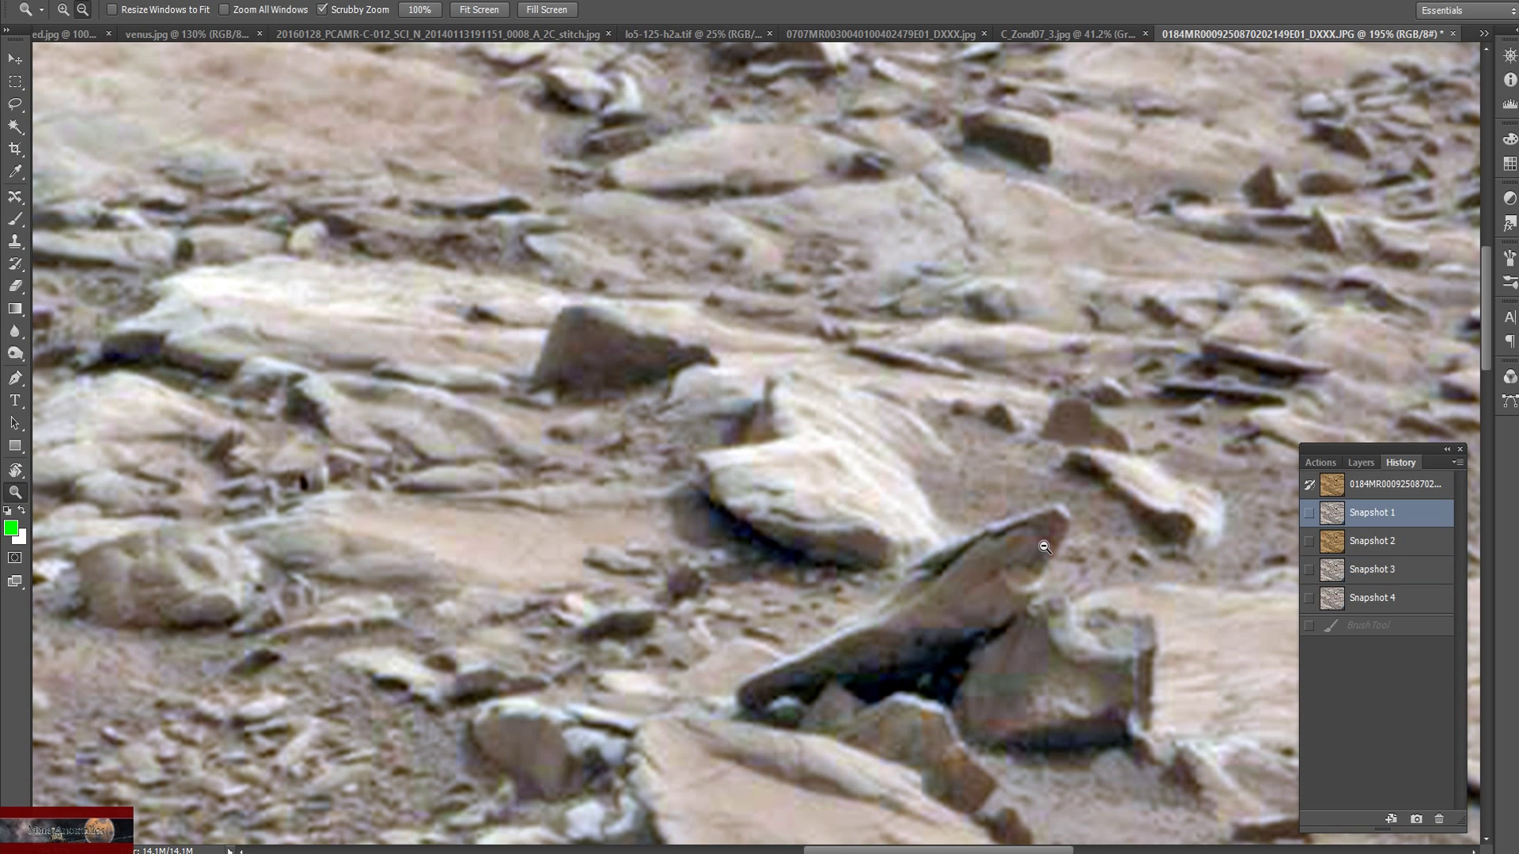
{"action": "scroll", "coordinate": [1111, 541], "scroll_direction": "up", "scroll_amount": 2}
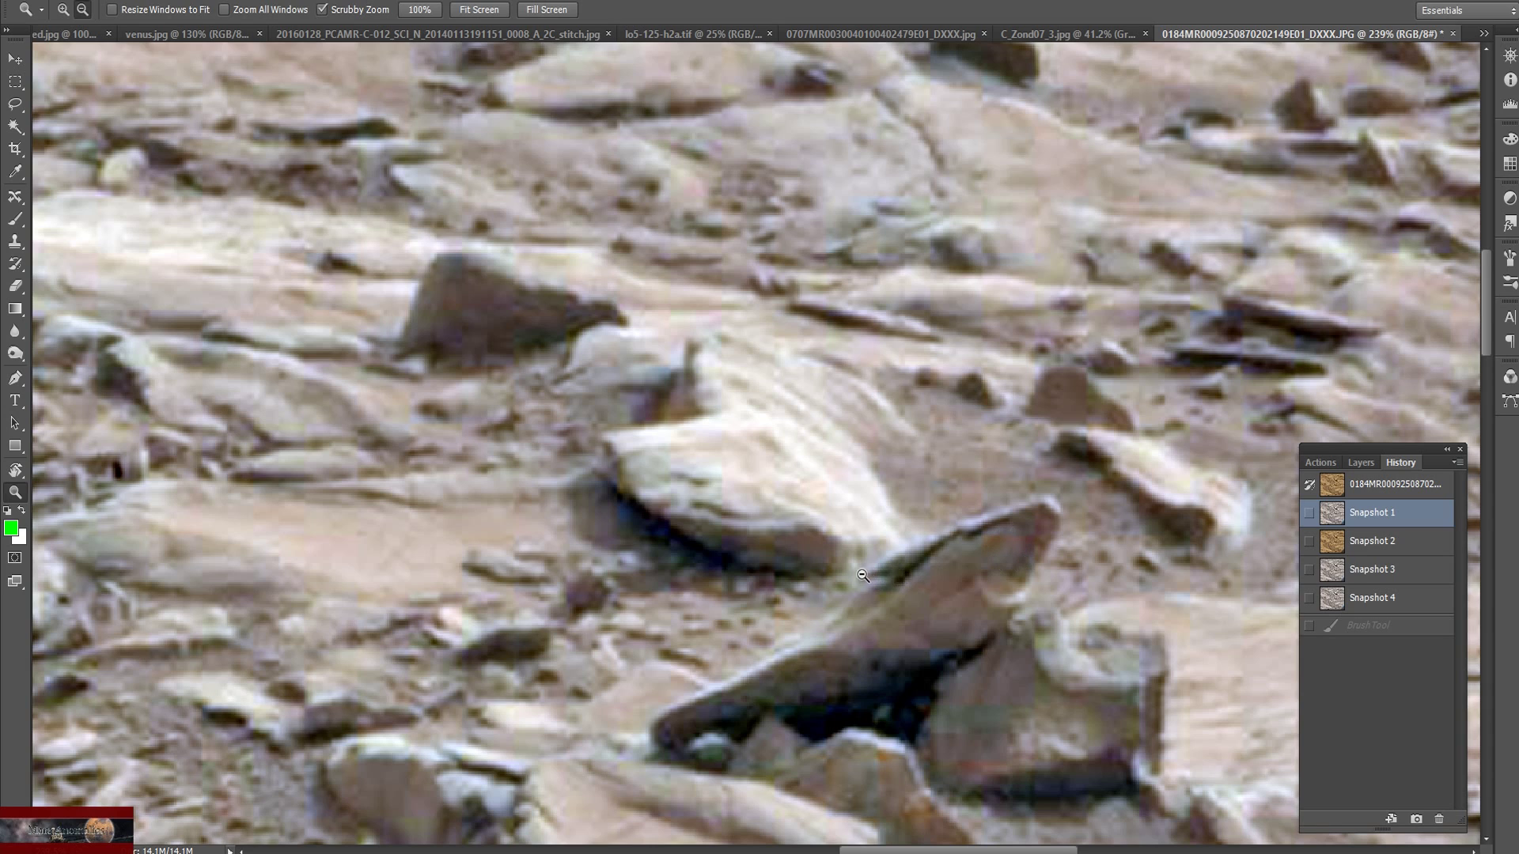
Paint green Brush strokes along the rock's pointed top and upper edge
{"action": "left_click", "coordinate": [16, 220]}
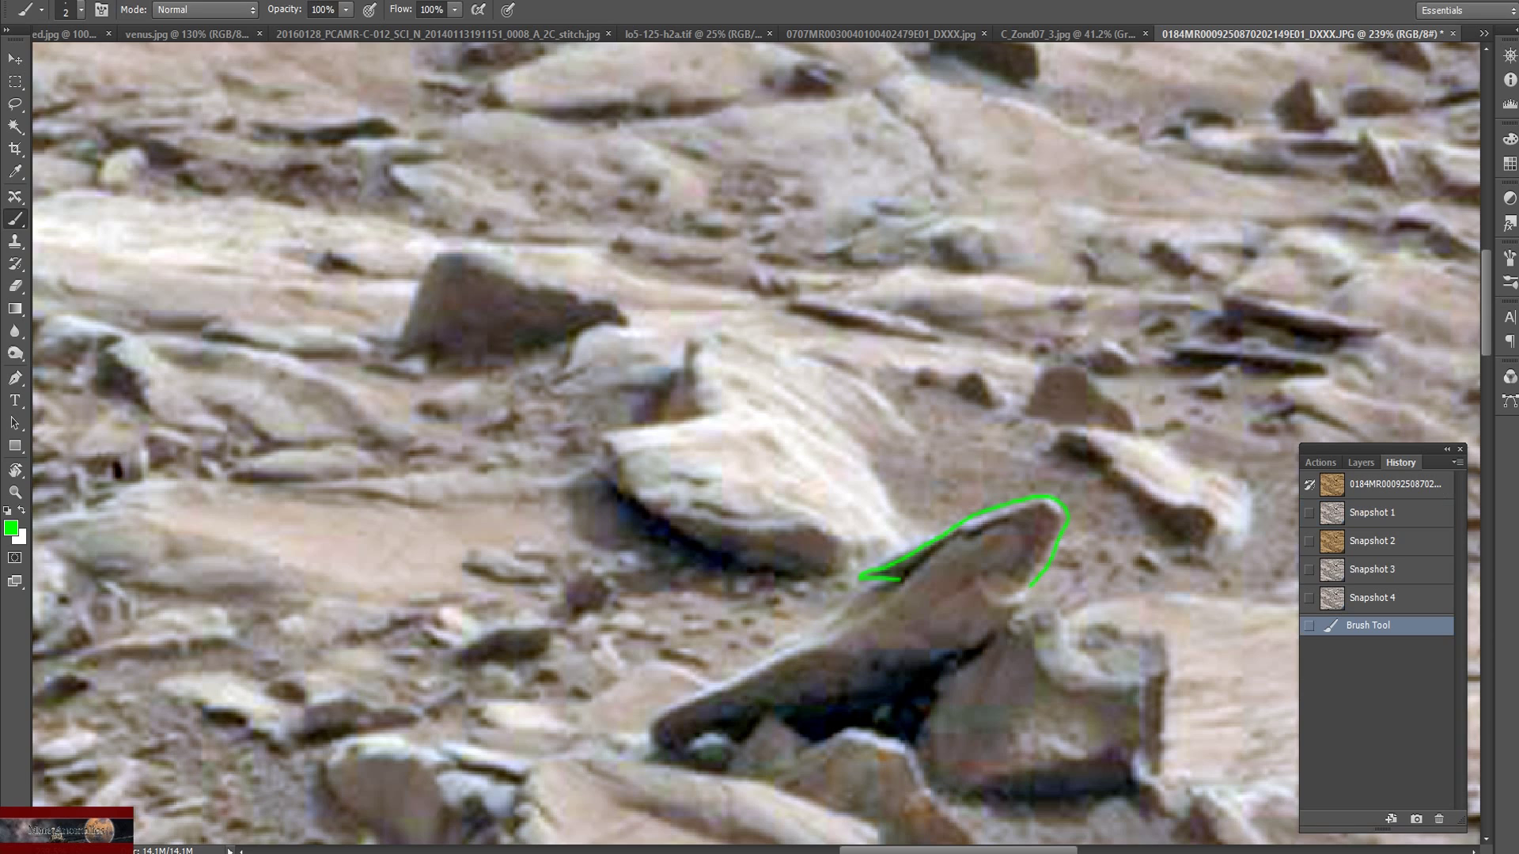
{"action": "left_click_drag", "start_coordinate": [1007, 575], "coordinate": [1037, 508]}
{"action": "mouse_move", "coordinate": [957, 534]}
{"action": "left_mouse_down"}
{"action": "mouse_move", "coordinate": [1011, 512]}
{"action": "mouse_move", "coordinate": [1060, 524]}
{"action": "left_mouse_up"}
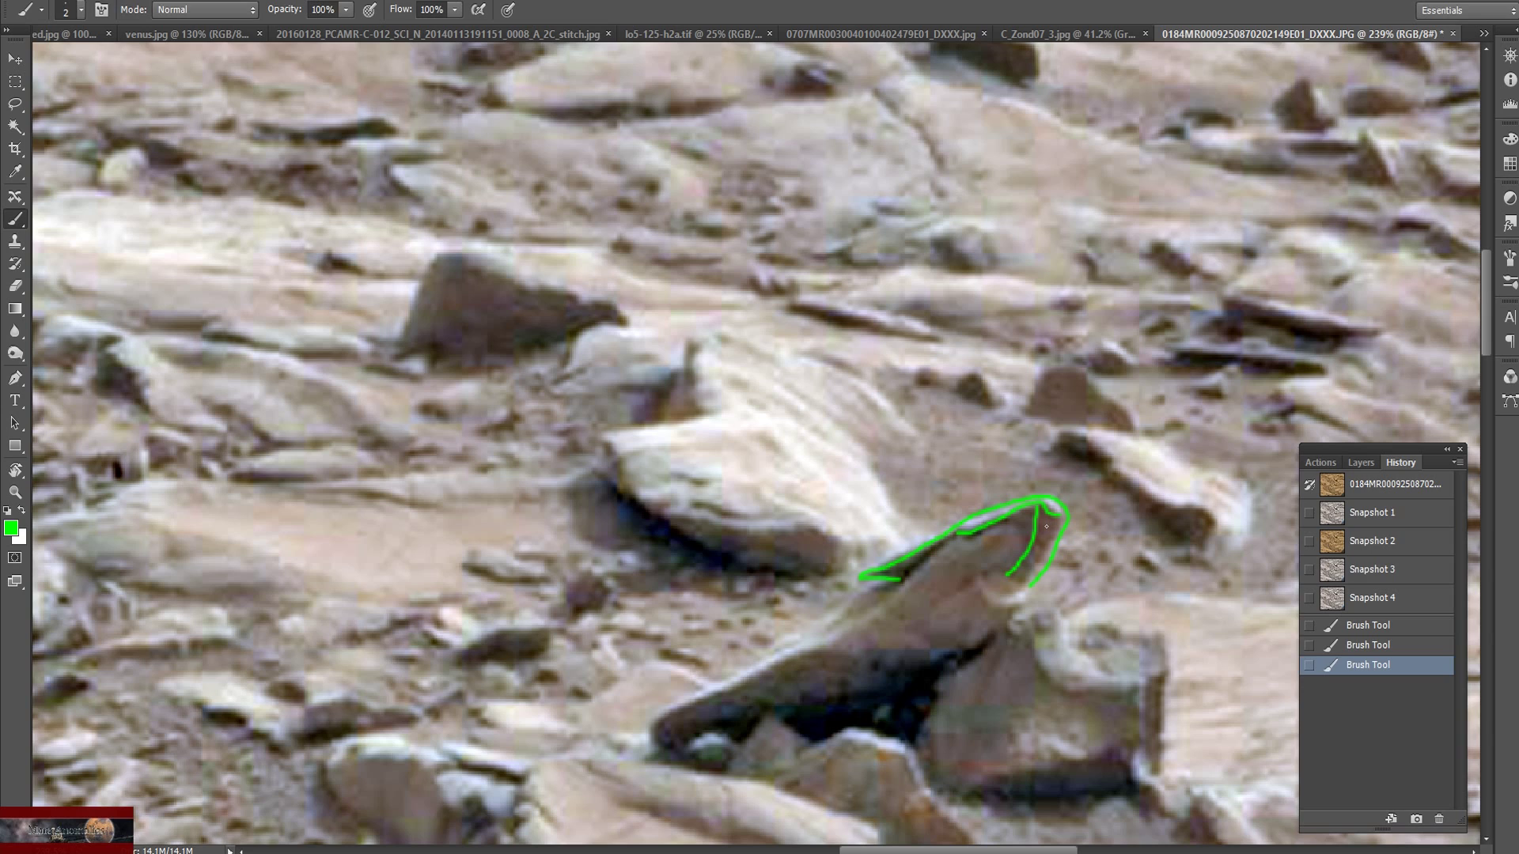
Add green dots down the inner stroke and trace upward from the outline's lower-left tip
{"action": "left_click", "coordinate": [1045, 524]}
{"action": "left_click", "coordinate": [1043, 536]}
{"action": "left_click", "coordinate": [1041, 552]}
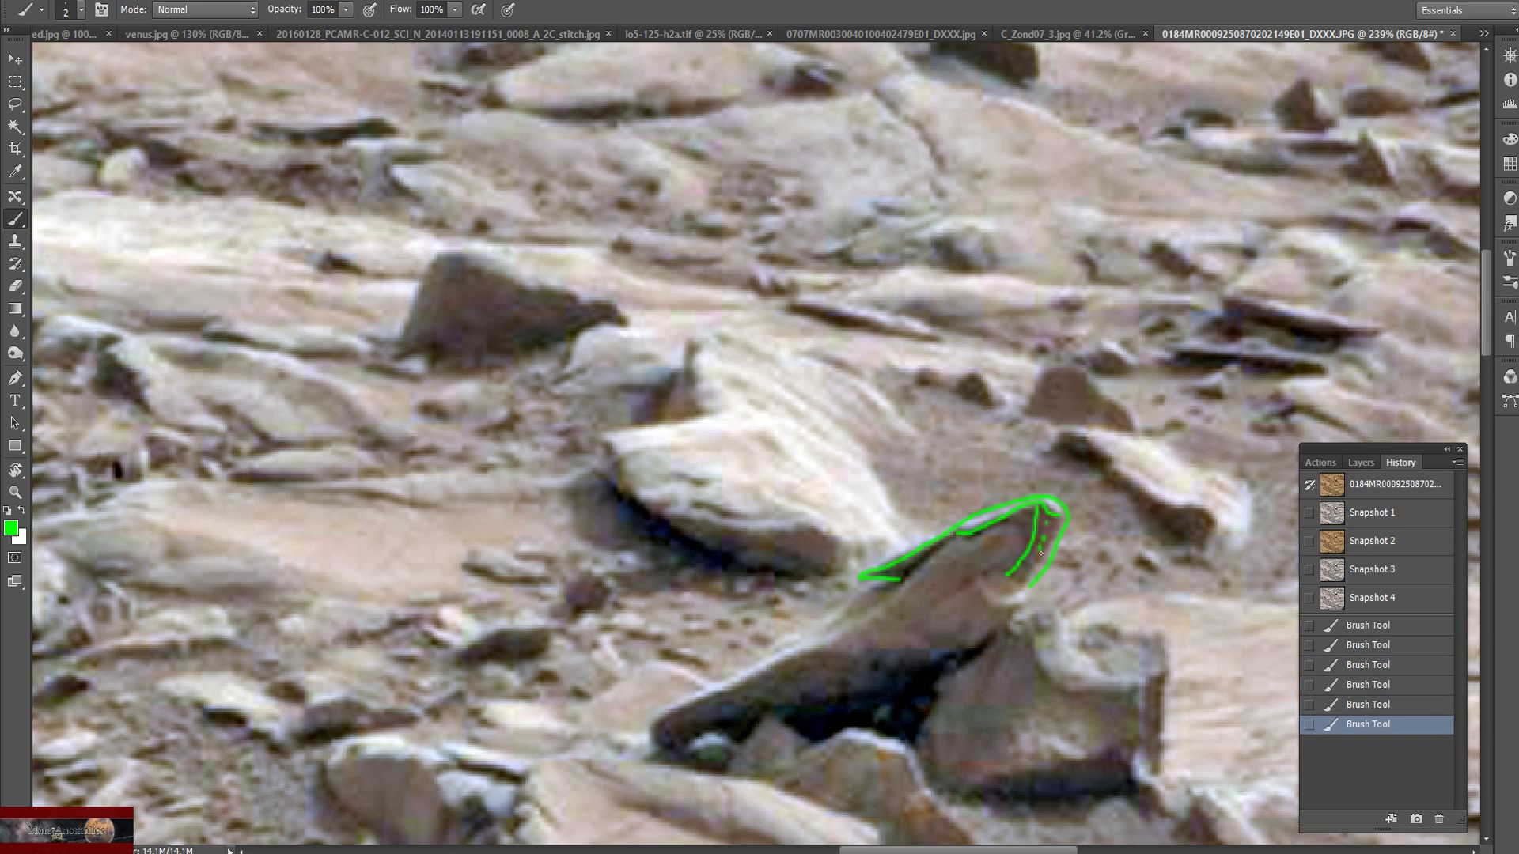
{"action": "left_click", "coordinate": [1033, 567]}
{"action": "left_click", "coordinate": [1024, 572]}
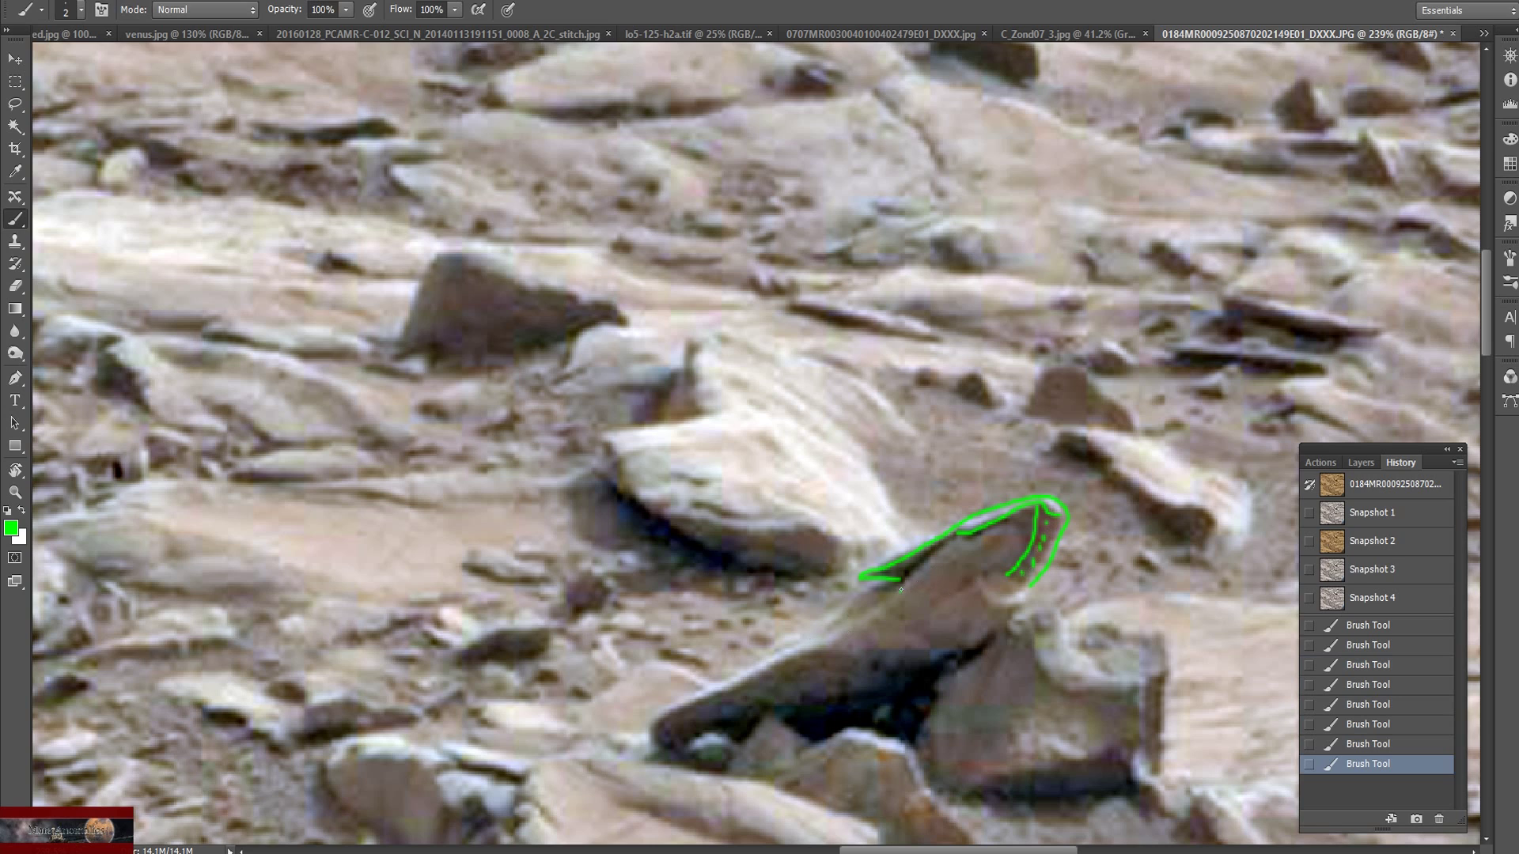
{"action": "mouse_move", "coordinate": [901, 589]}
{"action": "left_mouse_down"}
{"action": "mouse_move", "coordinate": [955, 541]}
{"action": "mouse_move", "coordinate": [1004, 530]}
{"action": "mouse_move", "coordinate": [1012, 574]}
{"action": "mouse_move", "coordinate": [998, 528]}
{"action": "mouse_move", "coordinate": [1021, 561]}
{"action": "left_mouse_up"}
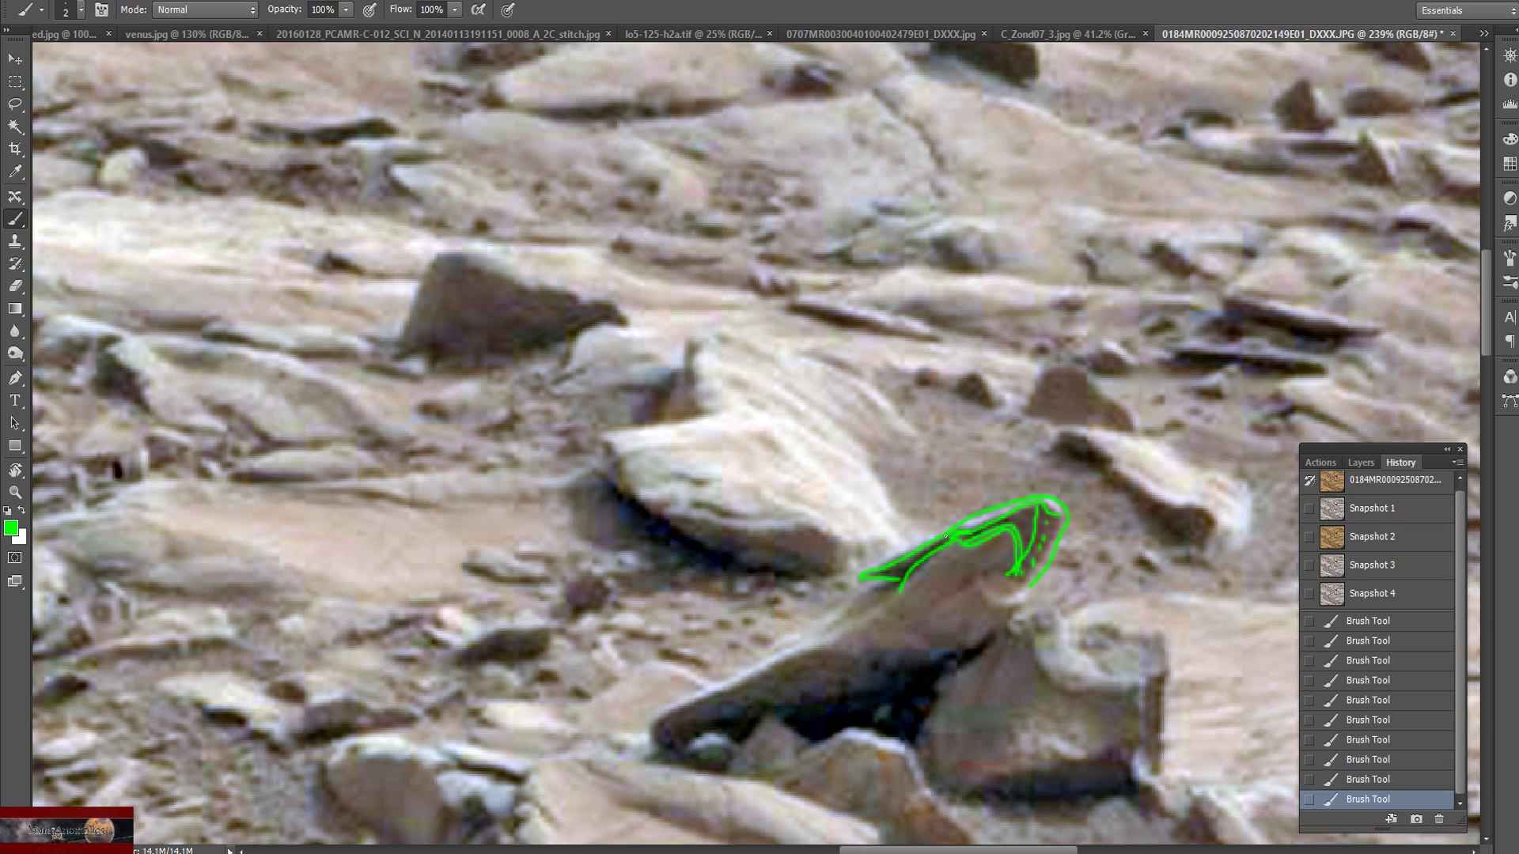
{"action": "scroll", "coordinate": [1376, 633], "scroll_direction": "down", "scroll_amount": 1}
Try a green loop and a curved hook on the rock tip, discarding them via Snapshot 1
{"action": "left_click", "coordinate": [1333, 546]}
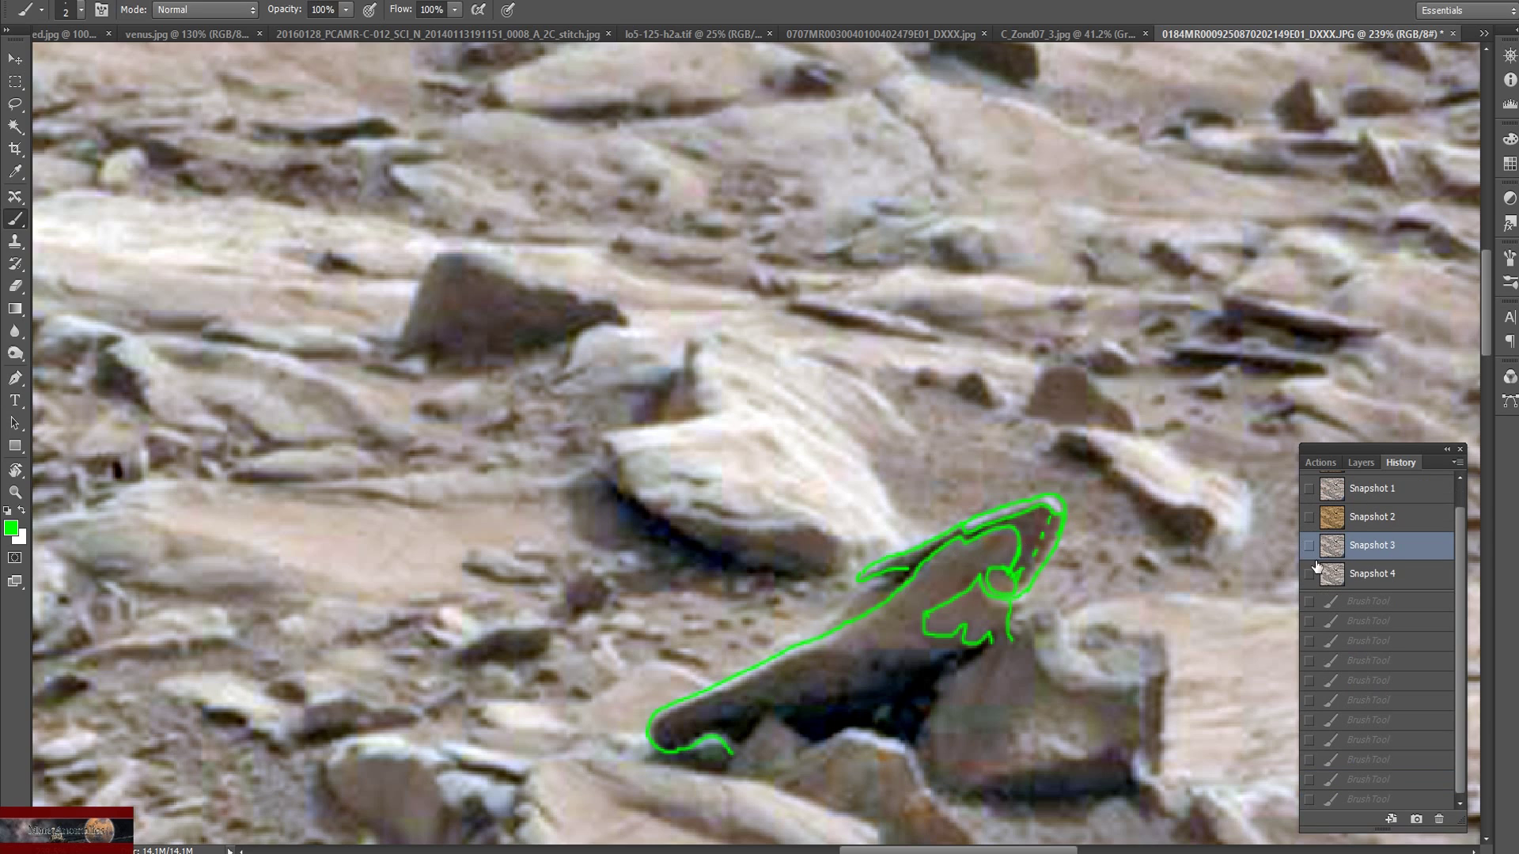
{"action": "left_click", "coordinate": [1401, 489]}
{"action": "mouse_move", "coordinate": [965, 500]}
{"action": "left_mouse_down"}
{"action": "mouse_move", "coordinate": [898, 528]}
{"action": "mouse_move", "coordinate": [918, 584]}
{"action": "mouse_move", "coordinate": [986, 570]}
{"action": "mouse_move", "coordinate": [995, 521]}
{"action": "mouse_move", "coordinate": [948, 501]}
{"action": "left_mouse_up"}
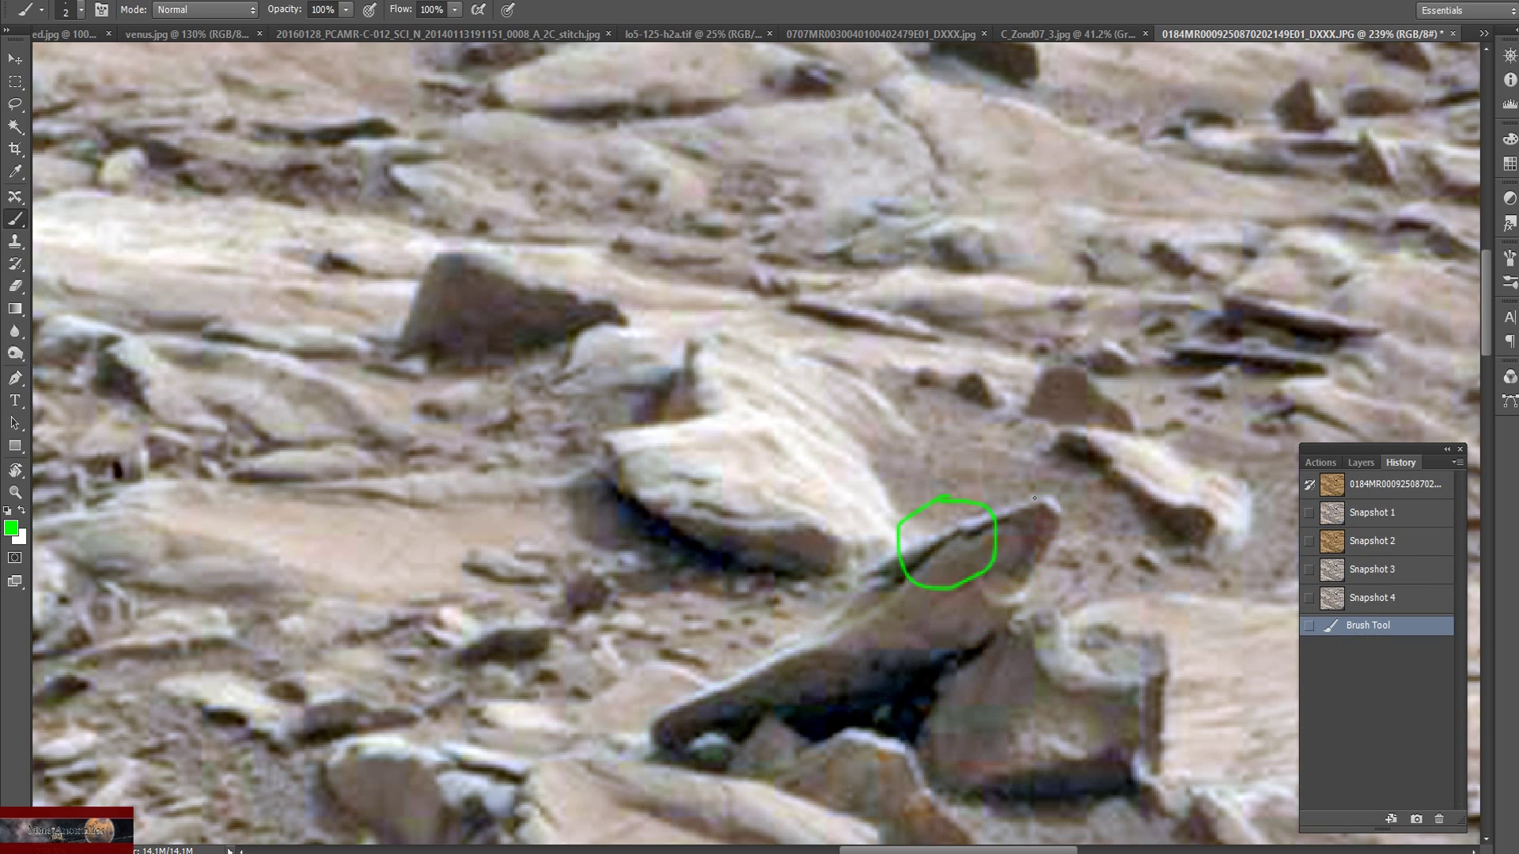
{"action": "left_click", "coordinate": [1426, 524]}
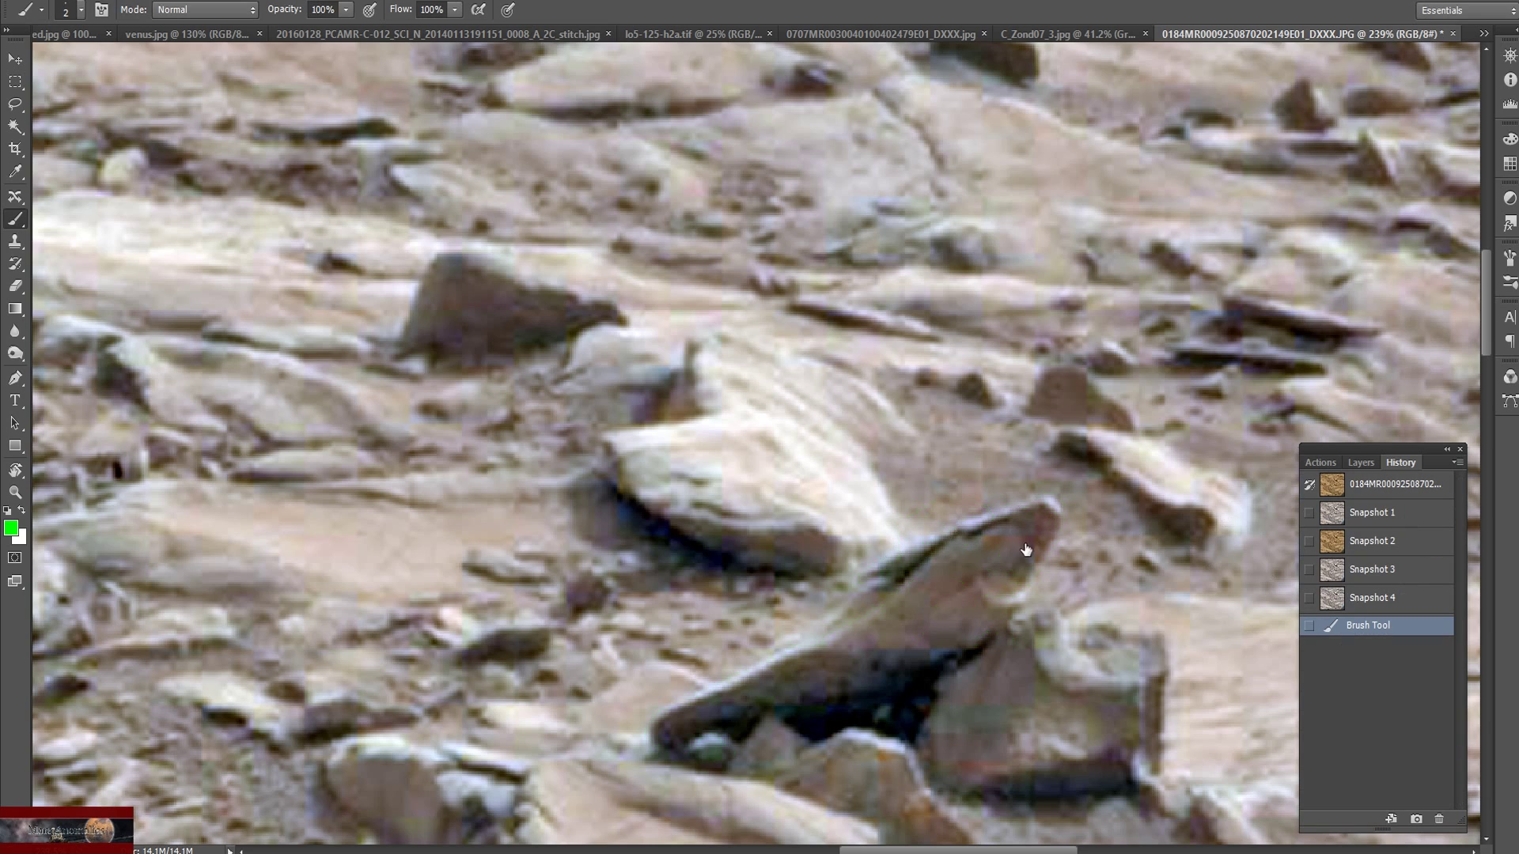
{"action": "mouse_move", "coordinate": [970, 543]}
{"action": "left_mouse_down"}
{"action": "mouse_move", "coordinate": [1005, 526]}
{"action": "mouse_move", "coordinate": [1013, 577]}
{"action": "mouse_move", "coordinate": [1017, 524]}
{"action": "mouse_move", "coordinate": [990, 527]}
{"action": "left_mouse_up"}
Compare Snapshot 3, then show Snapshot 4 zoomed out to 100%
{"action": "left_click", "coordinate": [1356, 576]}
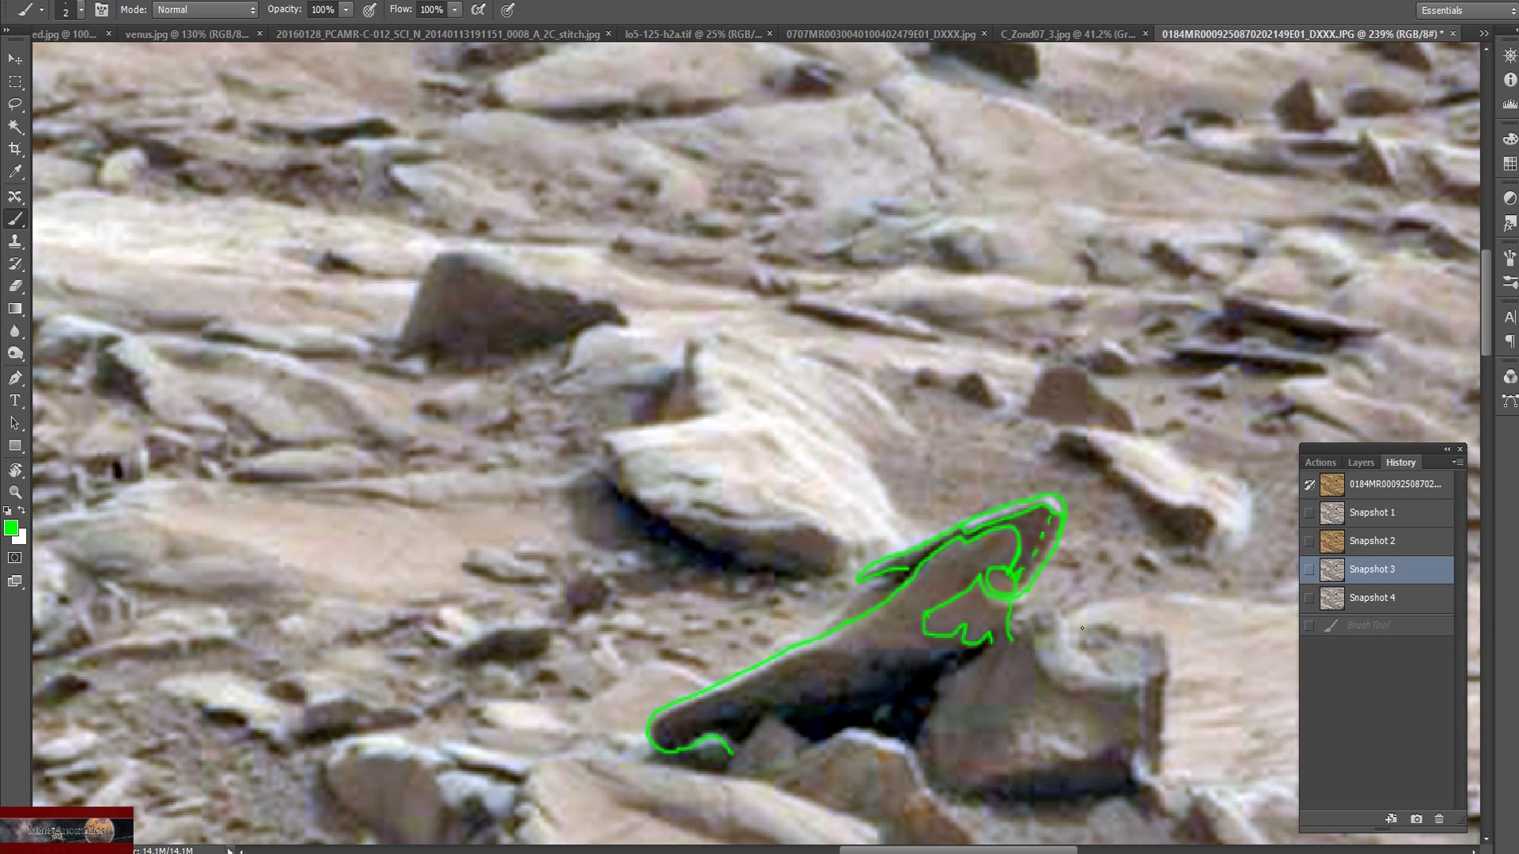
{"action": "left_click", "coordinate": [1383, 602]}
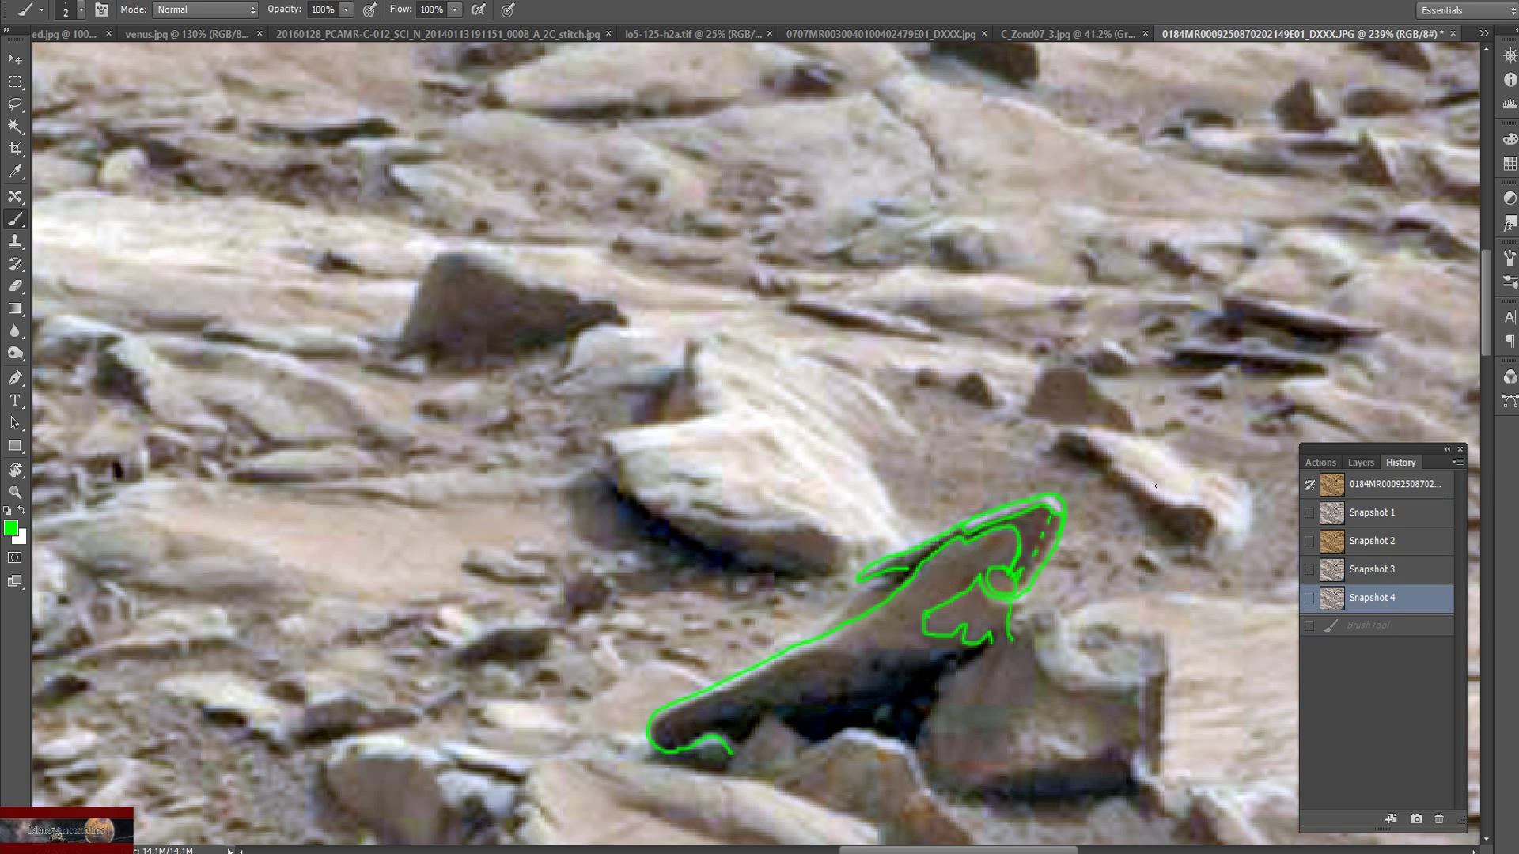
{"action": "key", "text": "ctrl+minus"}
{"action": "key", "text": "ctrl+minus"}
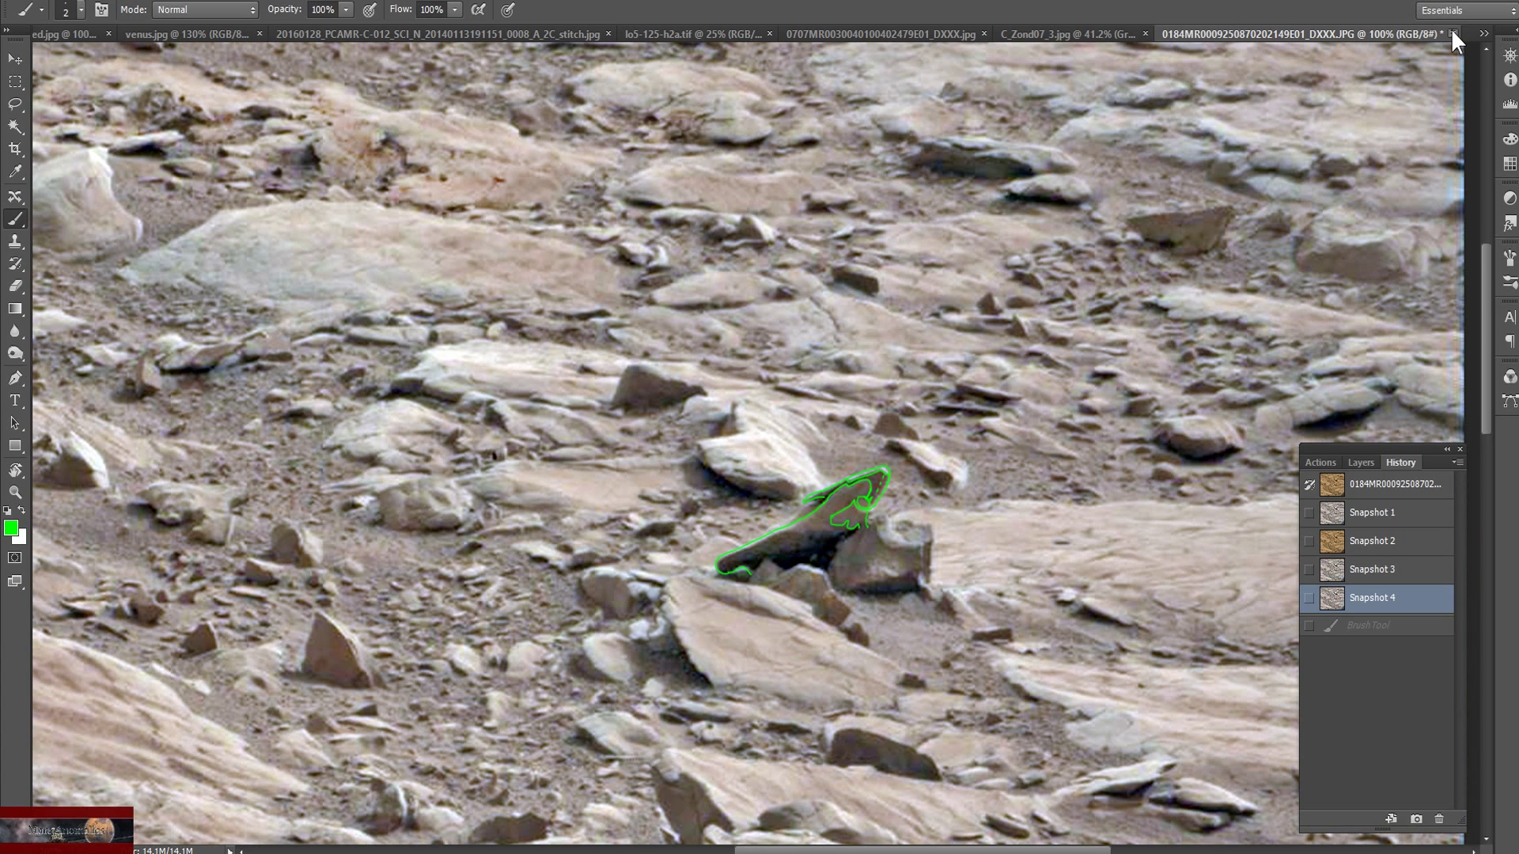
Switch to the sepia Recovered.JPG document and circle the dark rock in green
{"action": "left_click", "coordinate": [1479, 32]}
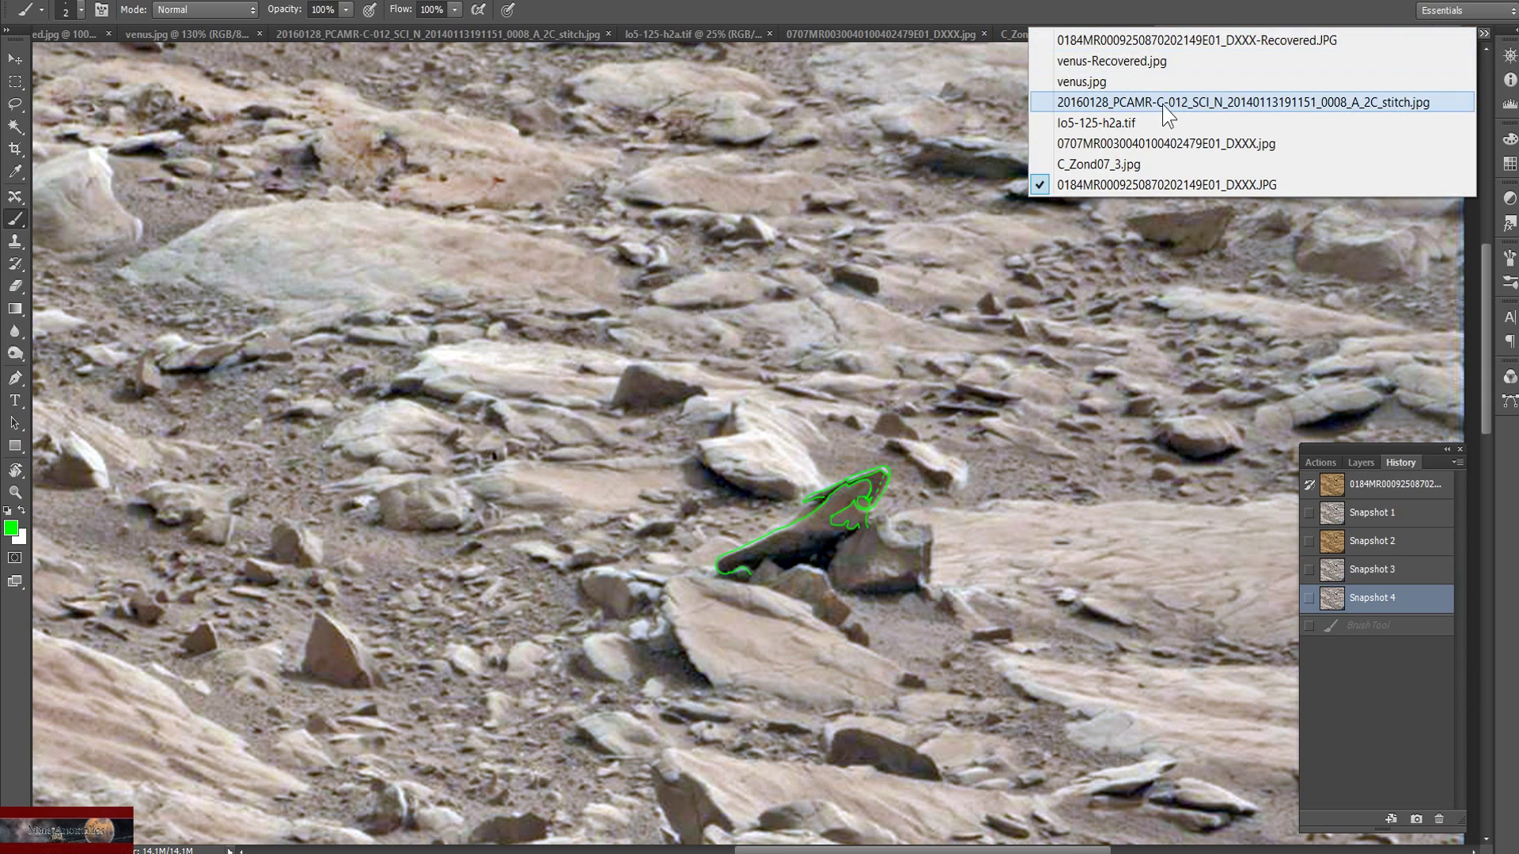
{"action": "left_click", "coordinate": [1160, 41]}
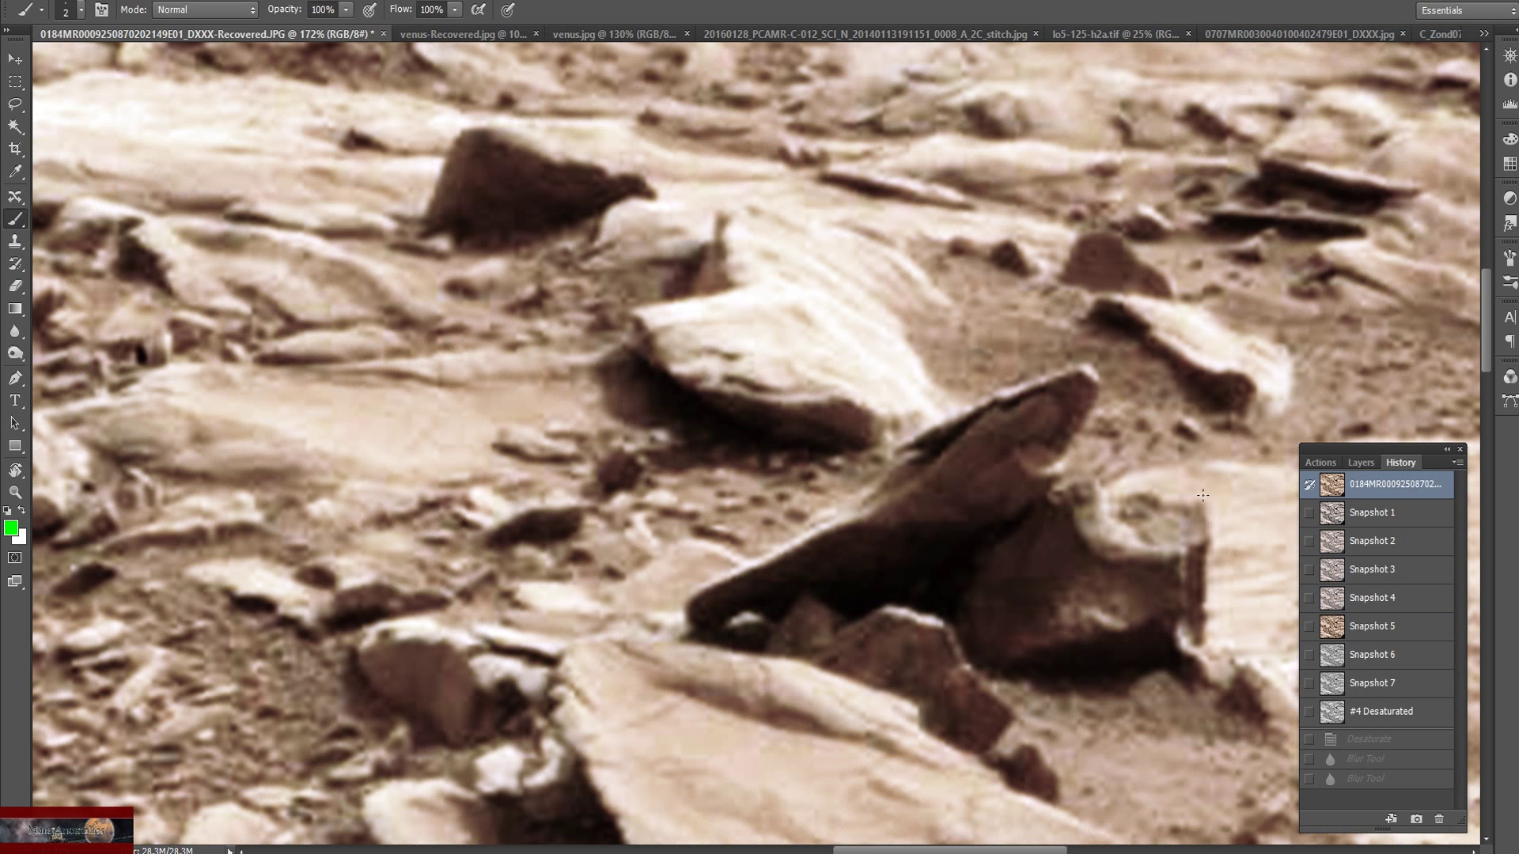
{"action": "mouse_move", "coordinate": [957, 343]}
{"action": "left_mouse_down"}
{"action": "mouse_move", "coordinate": [898, 518]}
{"action": "mouse_move", "coordinate": [1084, 559]}
{"action": "mouse_move", "coordinate": [1154, 408]}
{"action": "mouse_move", "coordinate": [1064, 356]}
{"action": "mouse_move", "coordinate": [985, 345]}
{"action": "left_mouse_up"}
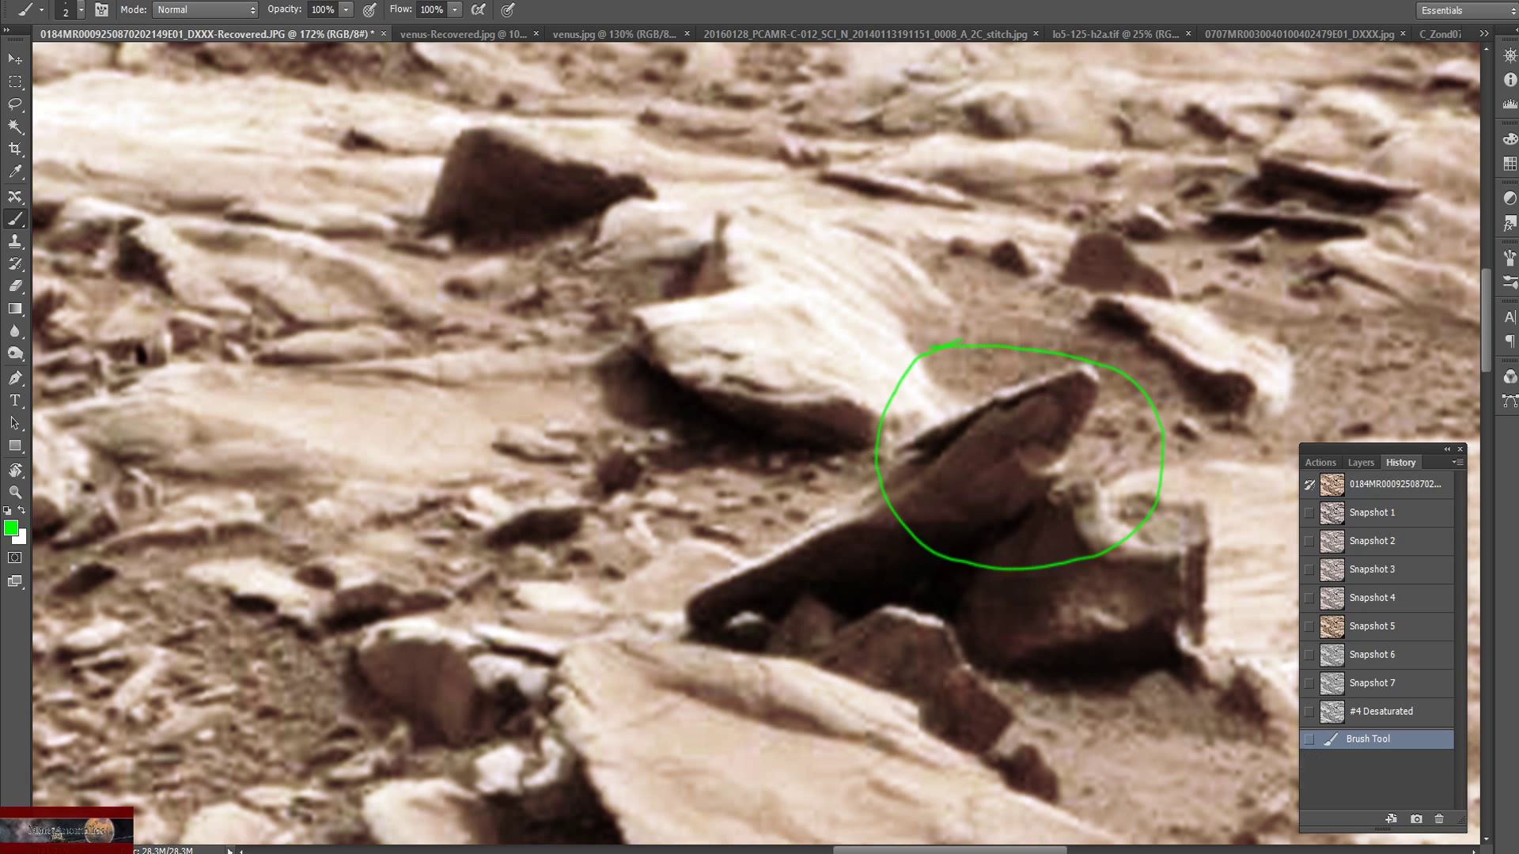
Add green dots and a short stroke near the rock's tip, then revert to the original history state
{"action": "left_click", "coordinate": [1063, 439]}
{"action": "left_click", "coordinate": [1070, 429]}
{"action": "left_click", "coordinate": [1083, 393]}
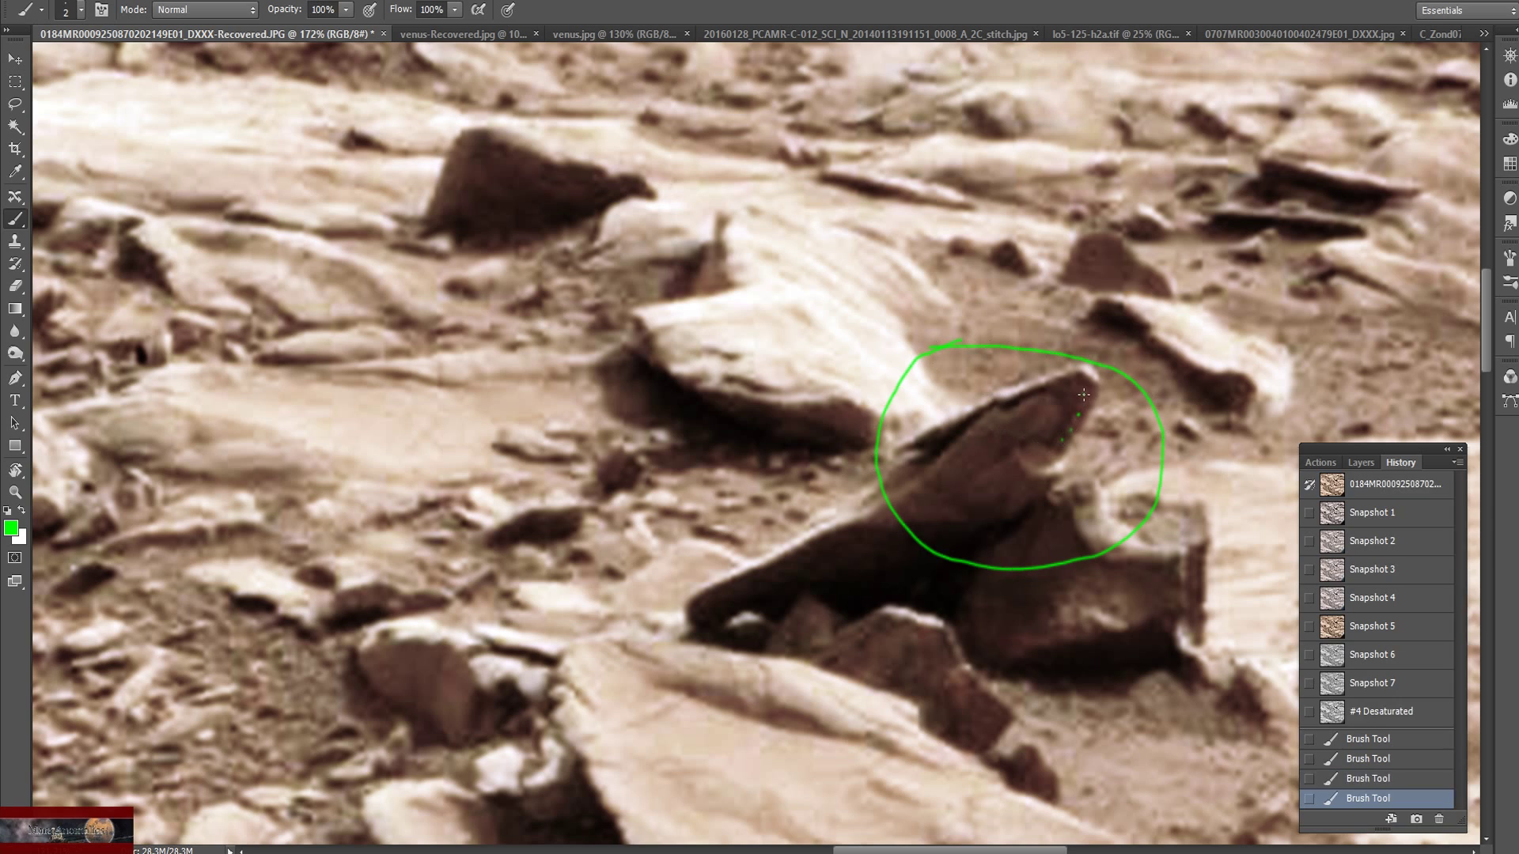
{"action": "left_click", "coordinate": [1078, 415]}
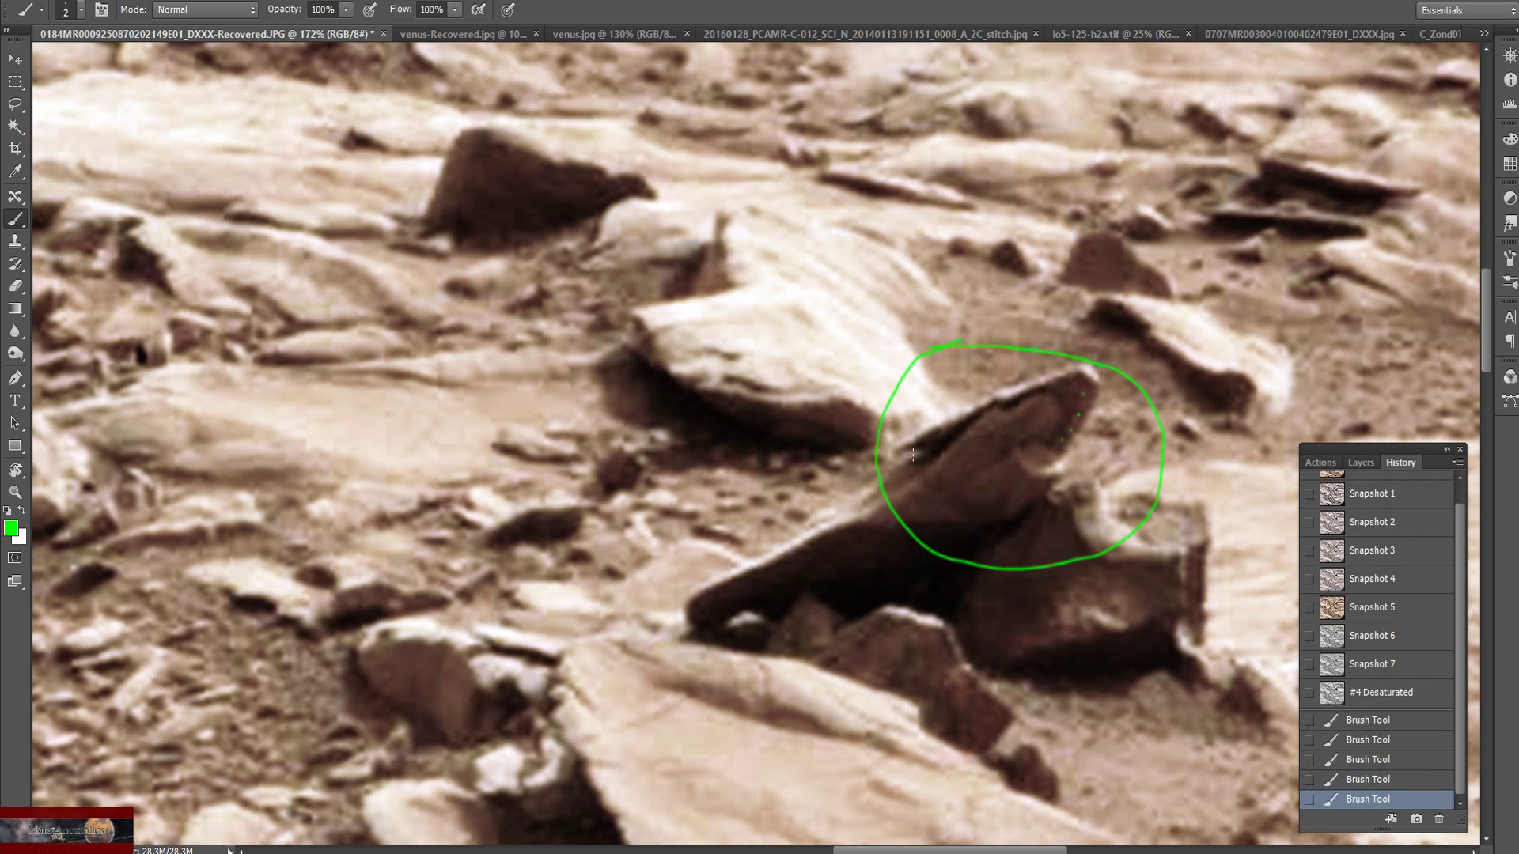
{"action": "mouse_move", "coordinate": [923, 451]}
{"action": "left_mouse_down"}
{"action": "mouse_move", "coordinate": [898, 450]}
{"action": "mouse_move", "coordinate": [1001, 391]}
{"action": "left_mouse_up"}
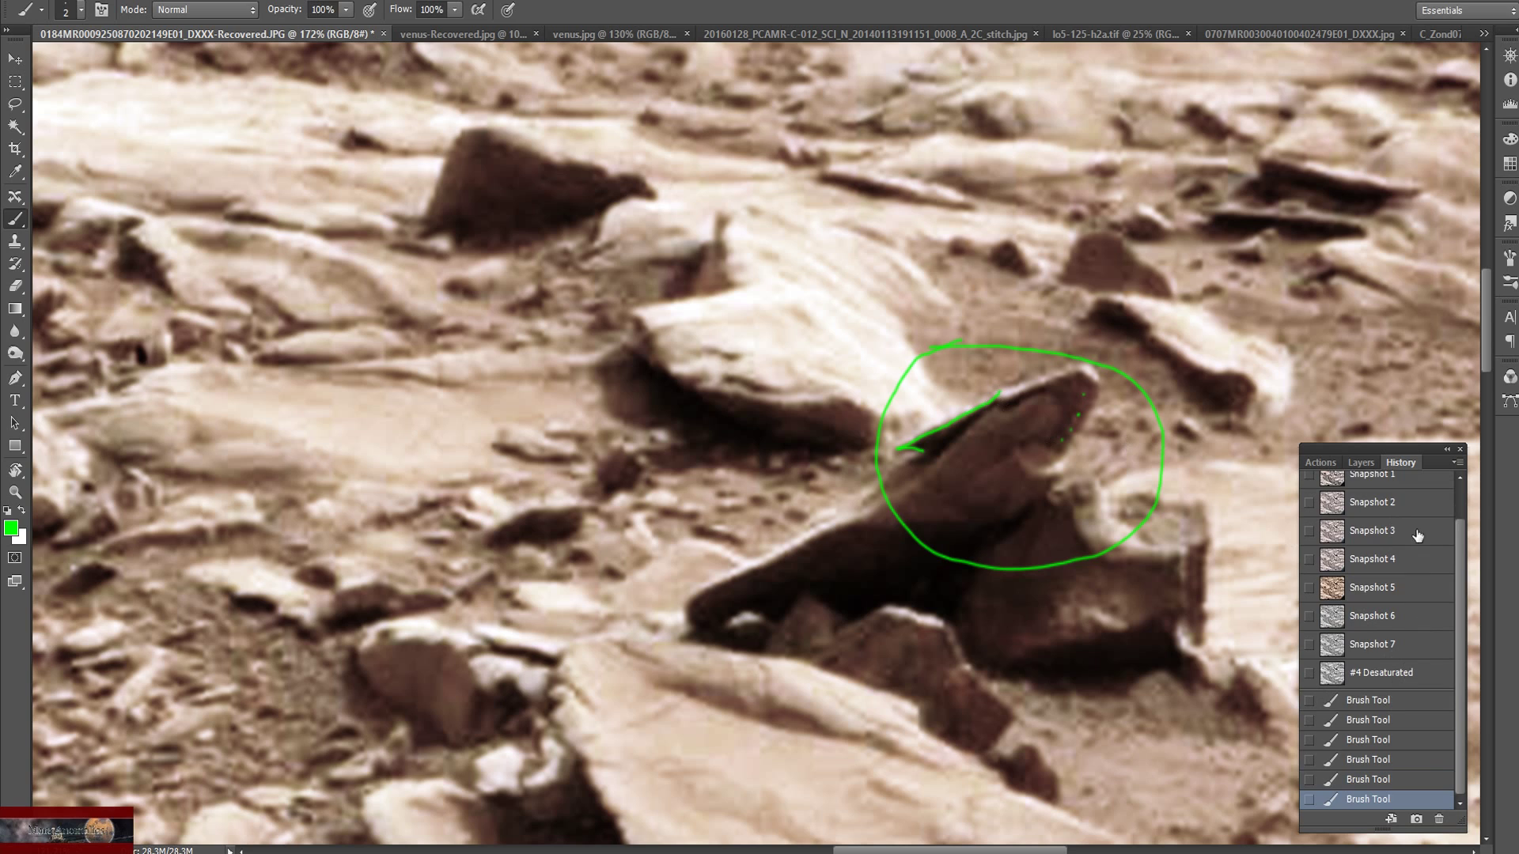
{"action": "left_click", "coordinate": [1460, 480]}
{"action": "left_click", "coordinate": [1385, 487]}
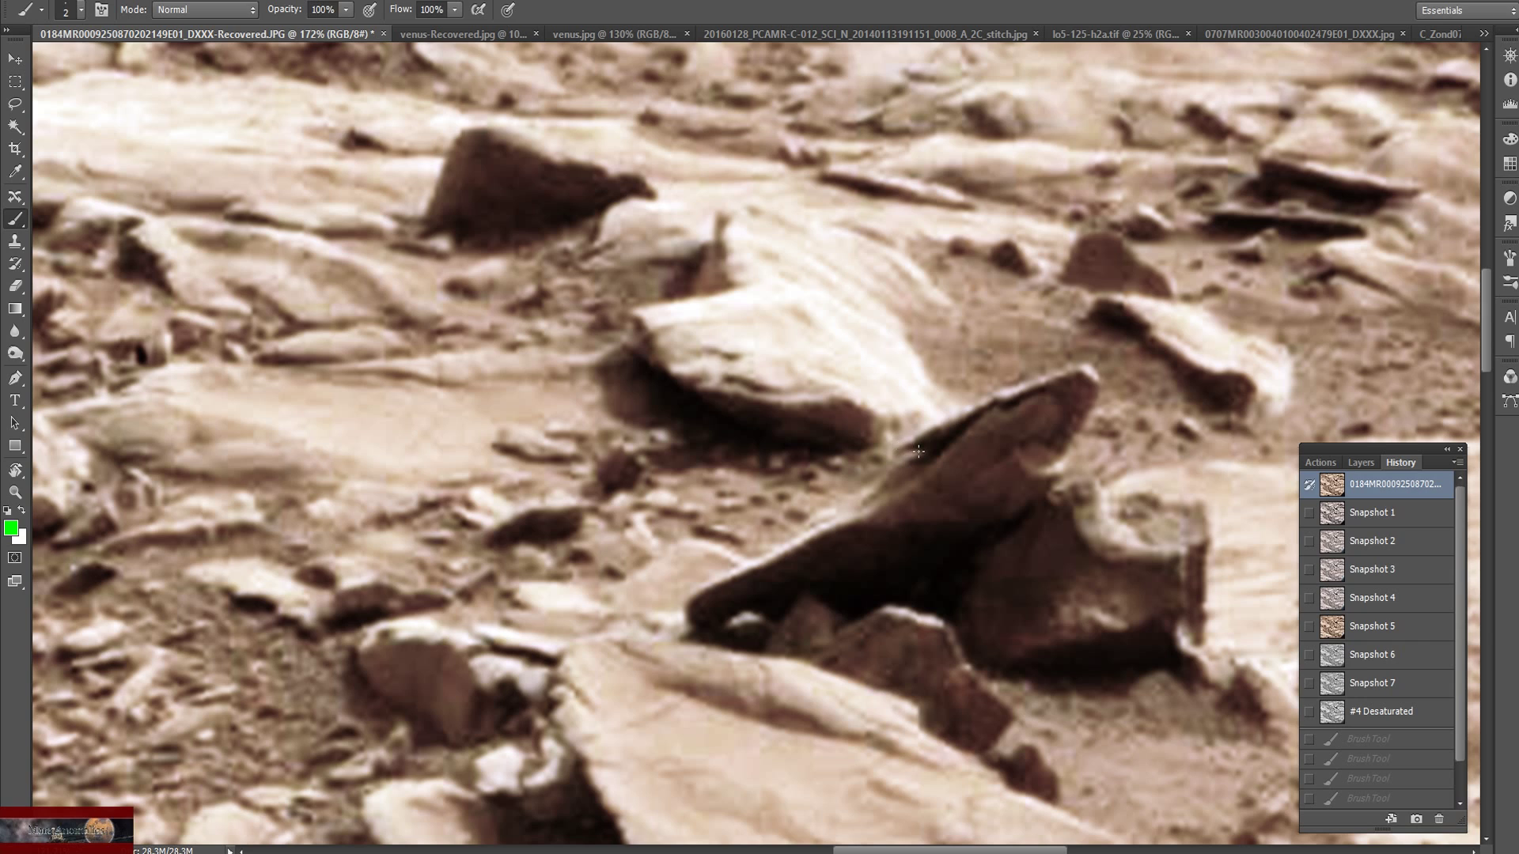
Paint a green ladder-like outline with crossbar rungs along the hooked rock's top edge
{"action": "mouse_move", "coordinate": [917, 452]}
{"action": "left_mouse_down"}
{"action": "mouse_move", "coordinate": [904, 452]}
{"action": "mouse_move", "coordinate": [916, 433]}
{"action": "mouse_move", "coordinate": [1045, 373]}
{"action": "mouse_move", "coordinate": [1097, 400]}
{"action": "mouse_move", "coordinate": [1065, 446]}
{"action": "mouse_move", "coordinate": [1094, 381]}
{"action": "mouse_move", "coordinate": [1076, 392]}
{"action": "mouse_move", "coordinate": [1051, 448]}
{"action": "mouse_move", "coordinate": [1088, 395]}
{"action": "mouse_move", "coordinate": [1080, 413]}
{"action": "left_mouse_up"}
{"action": "left_click_drag", "start_coordinate": [1064, 431], "coordinate": [1076, 425]}
{"action": "scroll", "coordinate": [1466, 576], "scroll_direction": "up", "scroll_amount": 3}
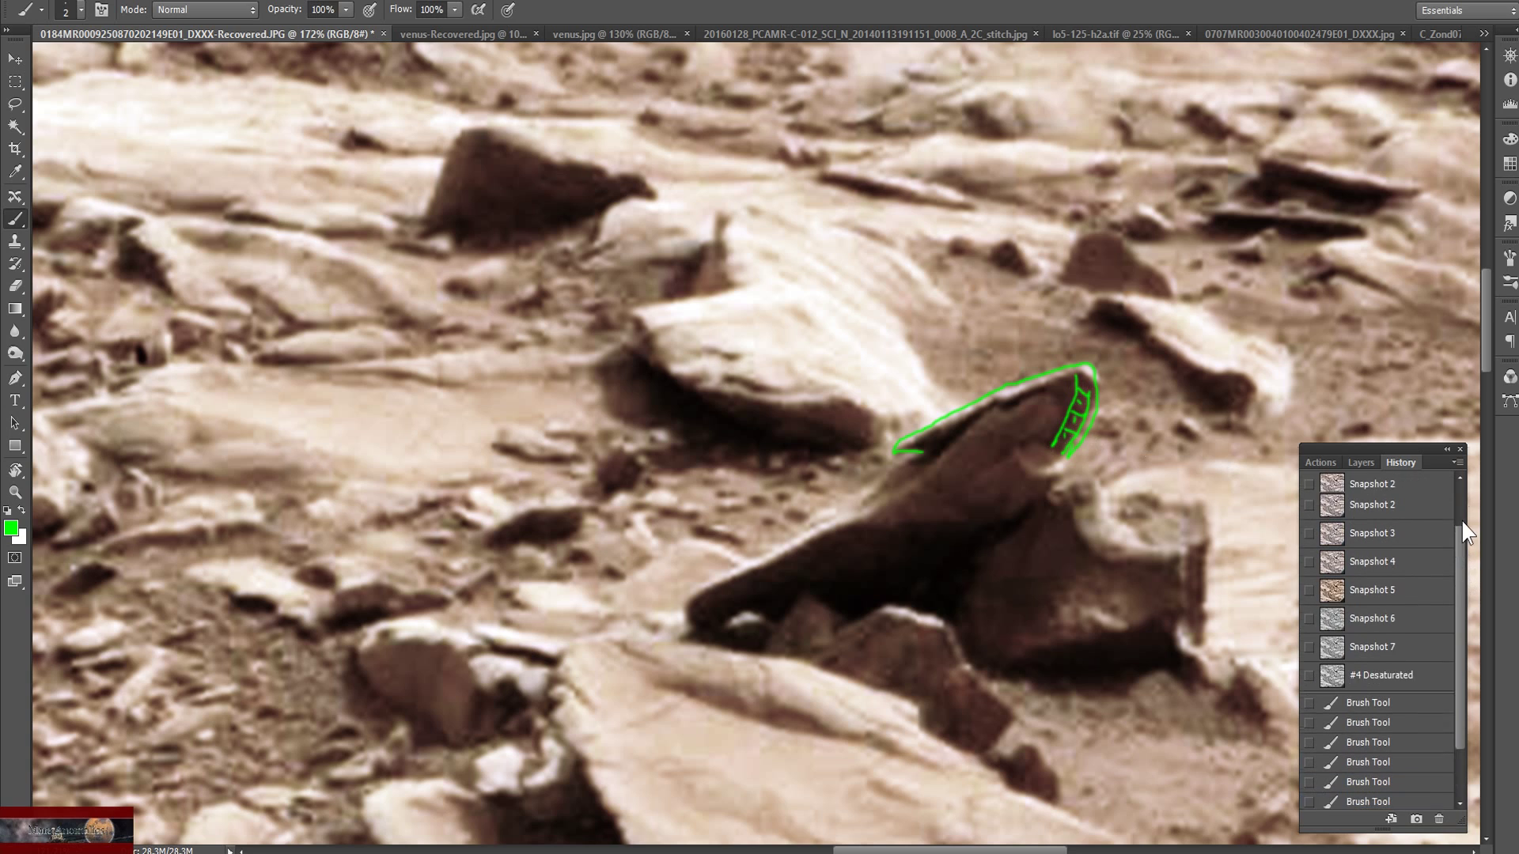
{"action": "mouse_move", "coordinate": [923, 479]}
{"action": "left_mouse_down"}
{"action": "mouse_move", "coordinate": [990, 412]}
{"action": "mouse_move", "coordinate": [956, 438]}
{"action": "mouse_move", "coordinate": [1040, 399]}
{"action": "mouse_move", "coordinate": [1063, 417]}
{"action": "mouse_move", "coordinate": [1050, 444]}
{"action": "mouse_move", "coordinate": [1044, 399]}
{"action": "left_mouse_up"}
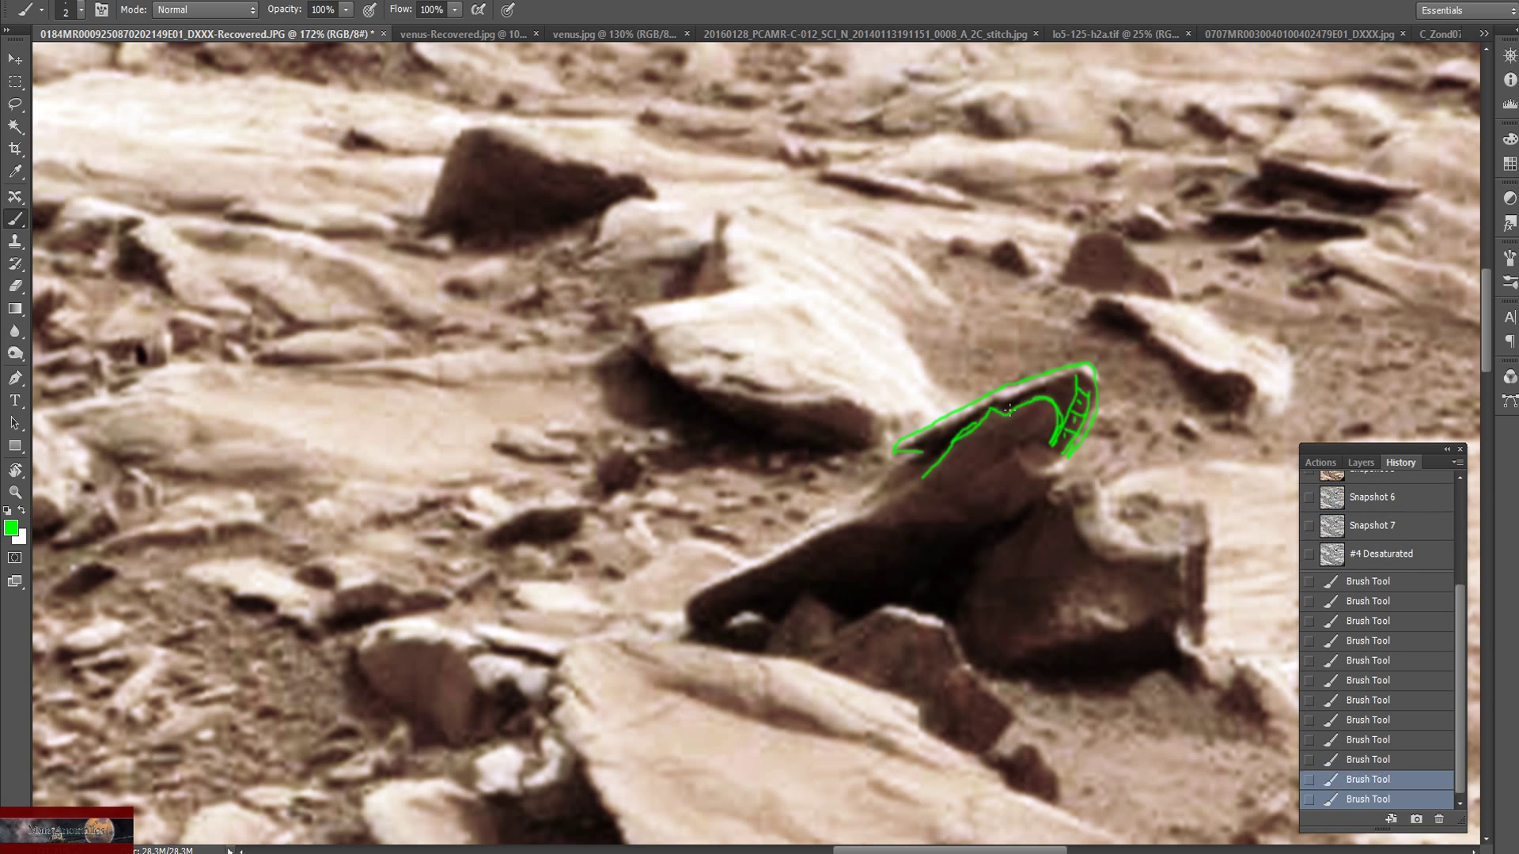
{"action": "mouse_move", "coordinate": [904, 450]}
{"action": "left_mouse_down"}
{"action": "mouse_move", "coordinate": [1078, 373]}
{"action": "mouse_move", "coordinate": [1005, 396]}
{"action": "left_mouse_up"}
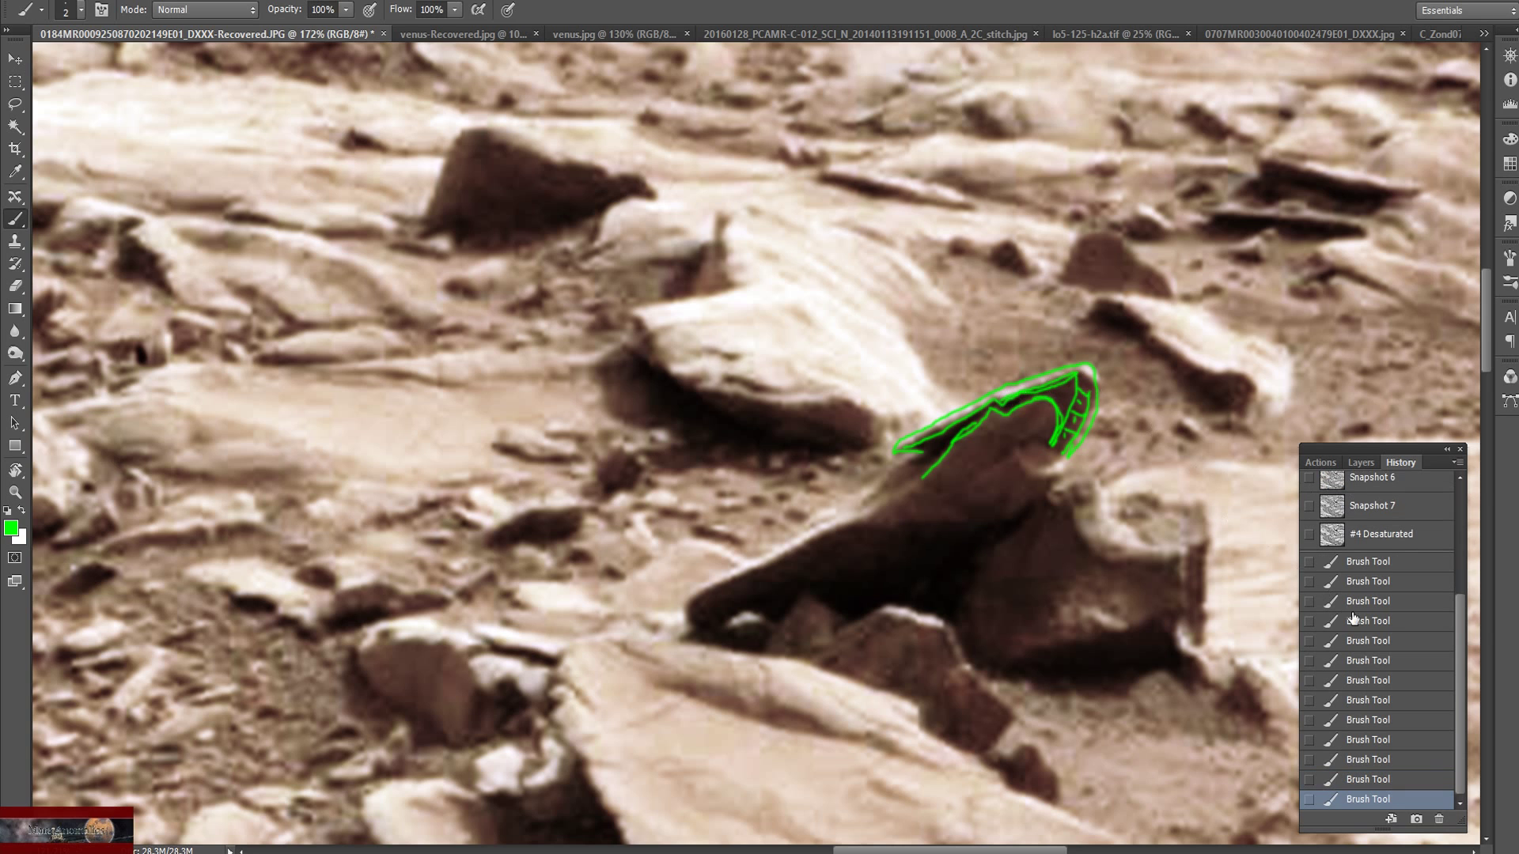
Compare the grayscale Snapshot 7, colour Snapshot 5 and bluish Snapshot 4 versions
{"action": "left_click", "coordinate": [1386, 508]}
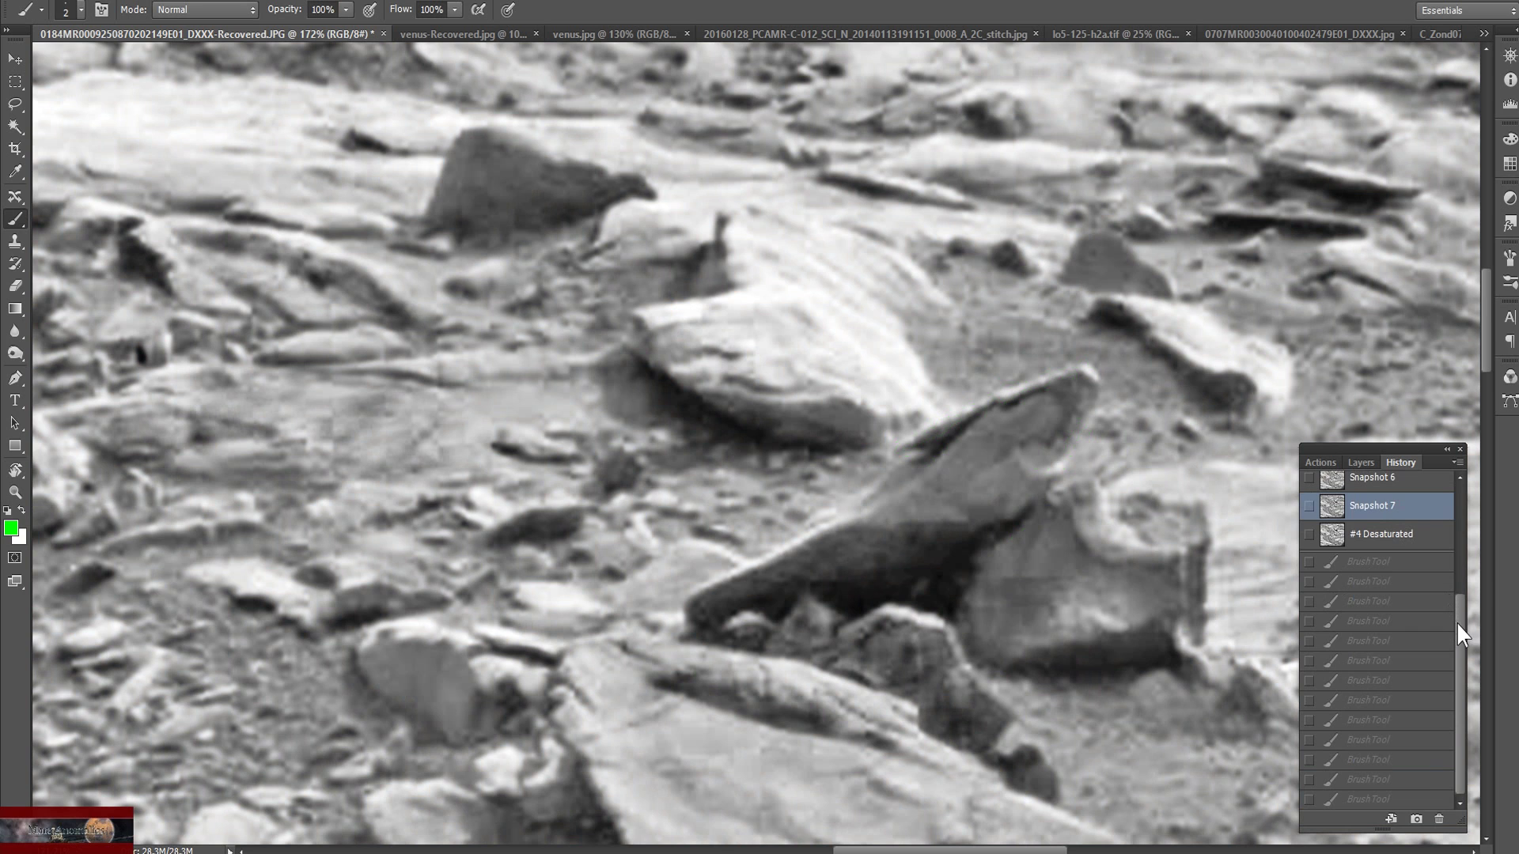
{"action": "left_click_drag", "start_coordinate": [1459, 622], "coordinate": [1462, 559]}
{"action": "left_click", "coordinate": [1415, 575]}
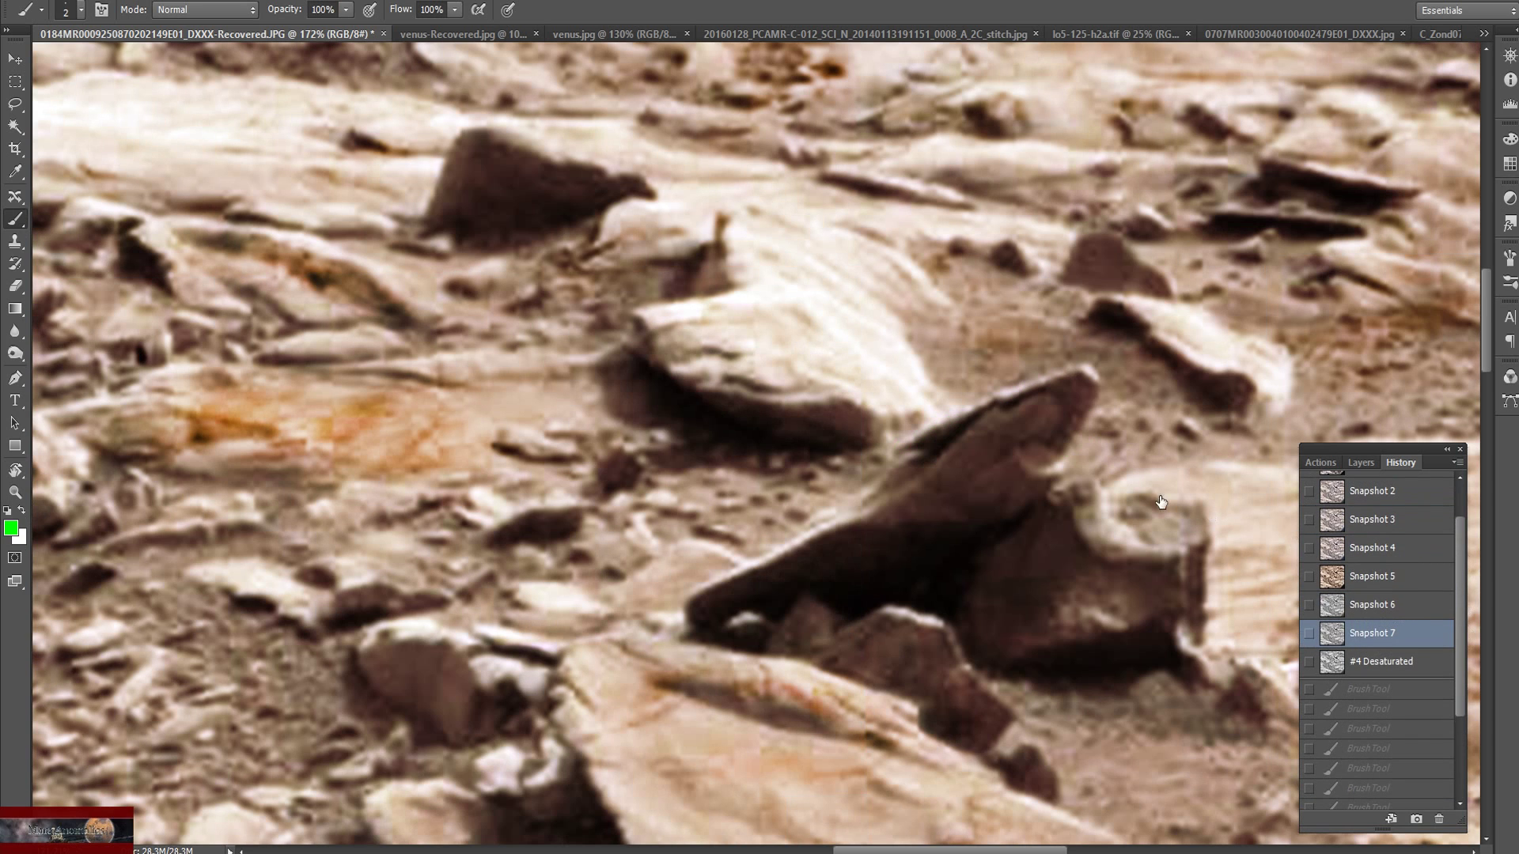
{"action": "left_click", "coordinate": [1401, 549]}
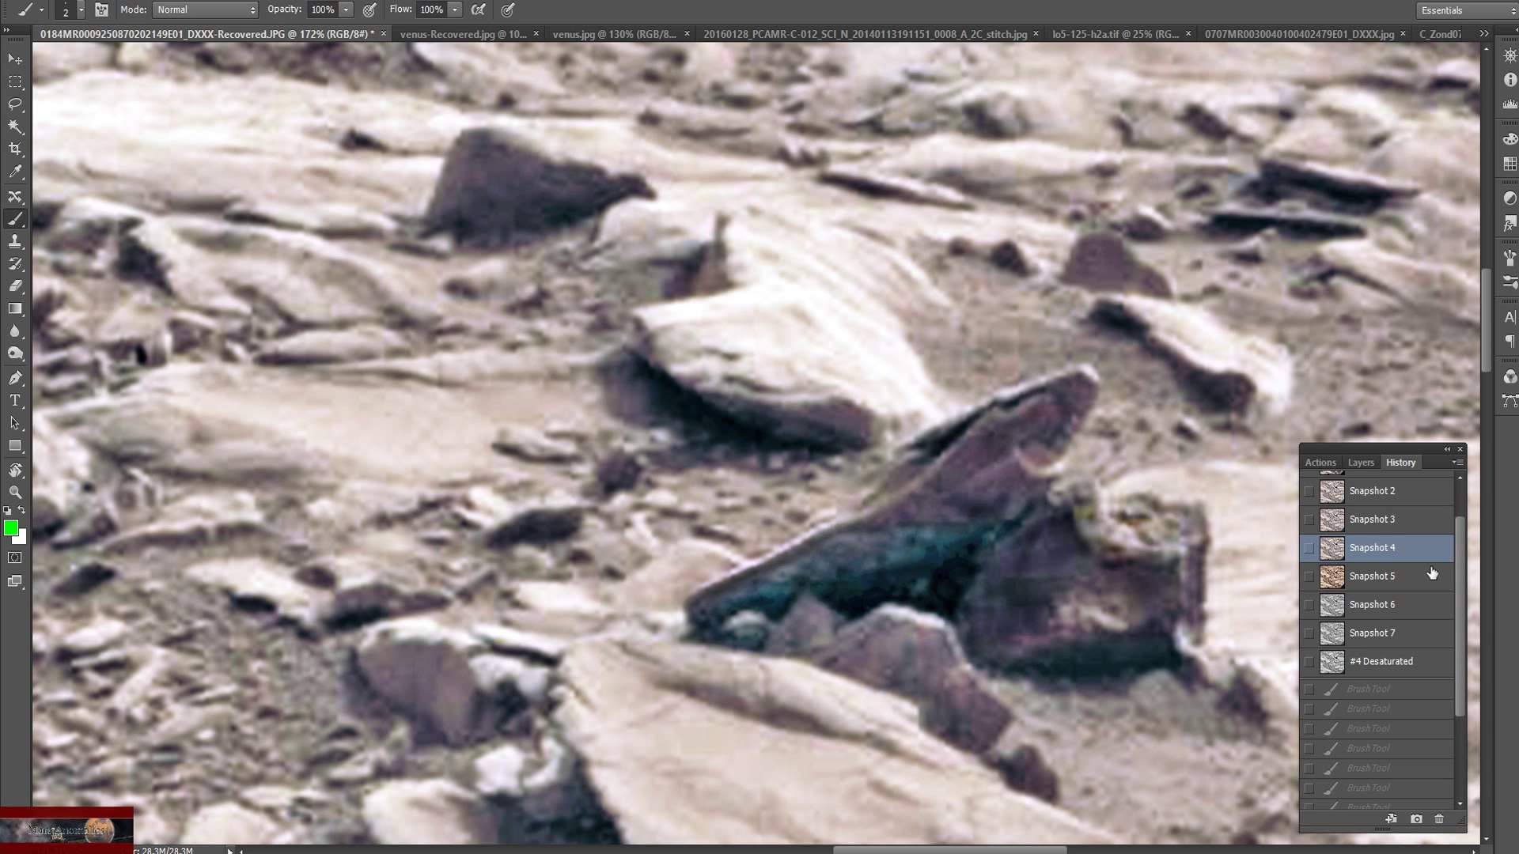
{"action": "scroll", "coordinate": [1456, 576], "scroll_direction": "up", "scroll_amount": 2}
Try a green stroke on Snapshot 1, discard it, then view Snapshot 2 and the teal Snapshot 4
{"action": "left_click", "coordinate": [1393, 516]}
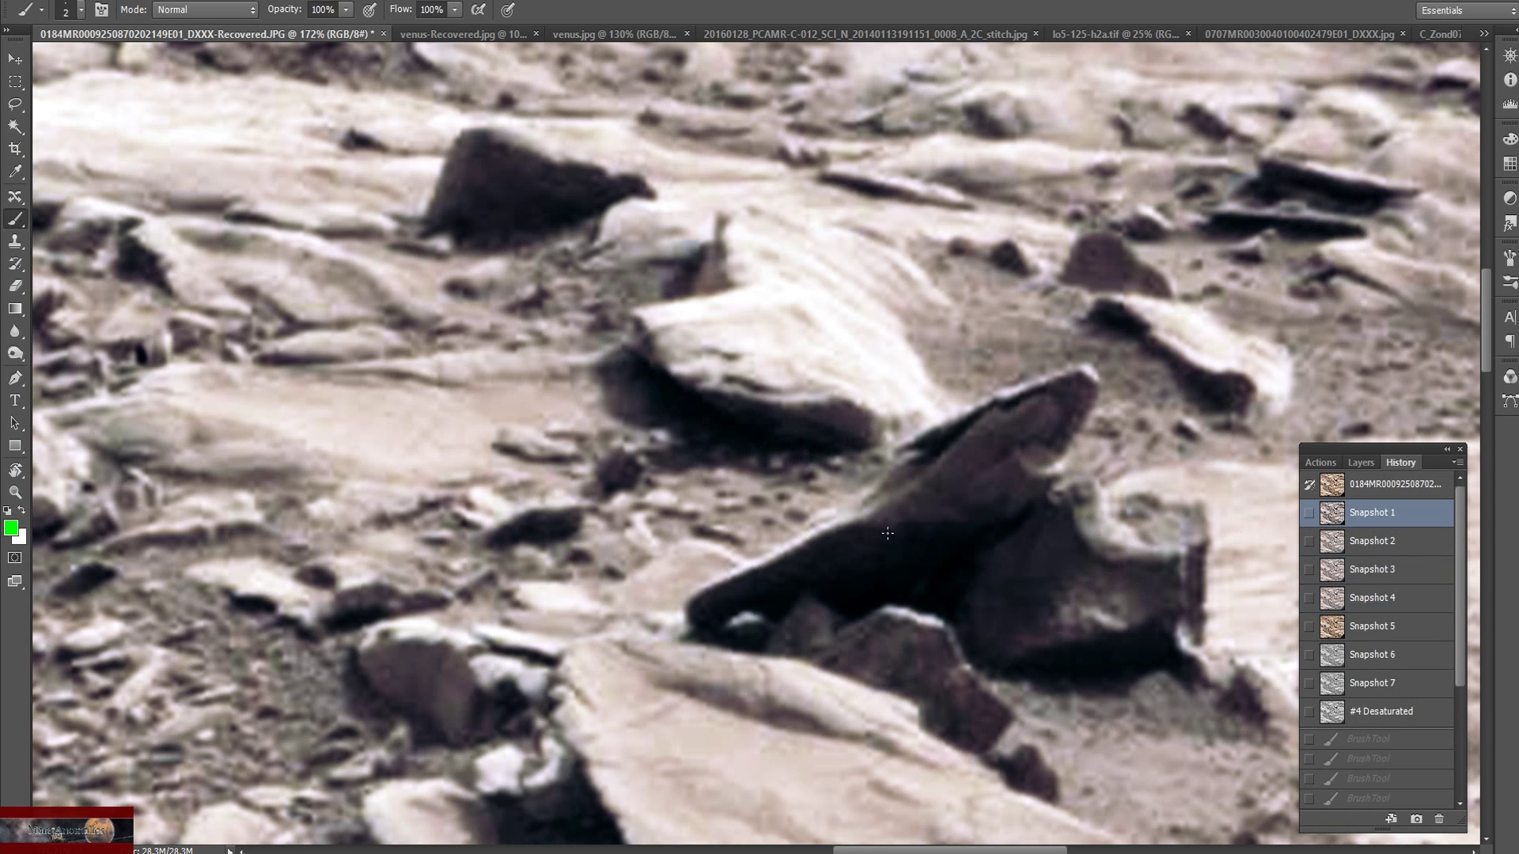
{"action": "mouse_move", "coordinate": [886, 530]}
{"action": "left_mouse_down"}
{"action": "mouse_move", "coordinate": [816, 526]}
{"action": "mouse_move", "coordinate": [706, 579]}
{"action": "mouse_move", "coordinate": [906, 525]}
{"action": "mouse_move", "coordinate": [1026, 519]}
{"action": "left_mouse_up"}
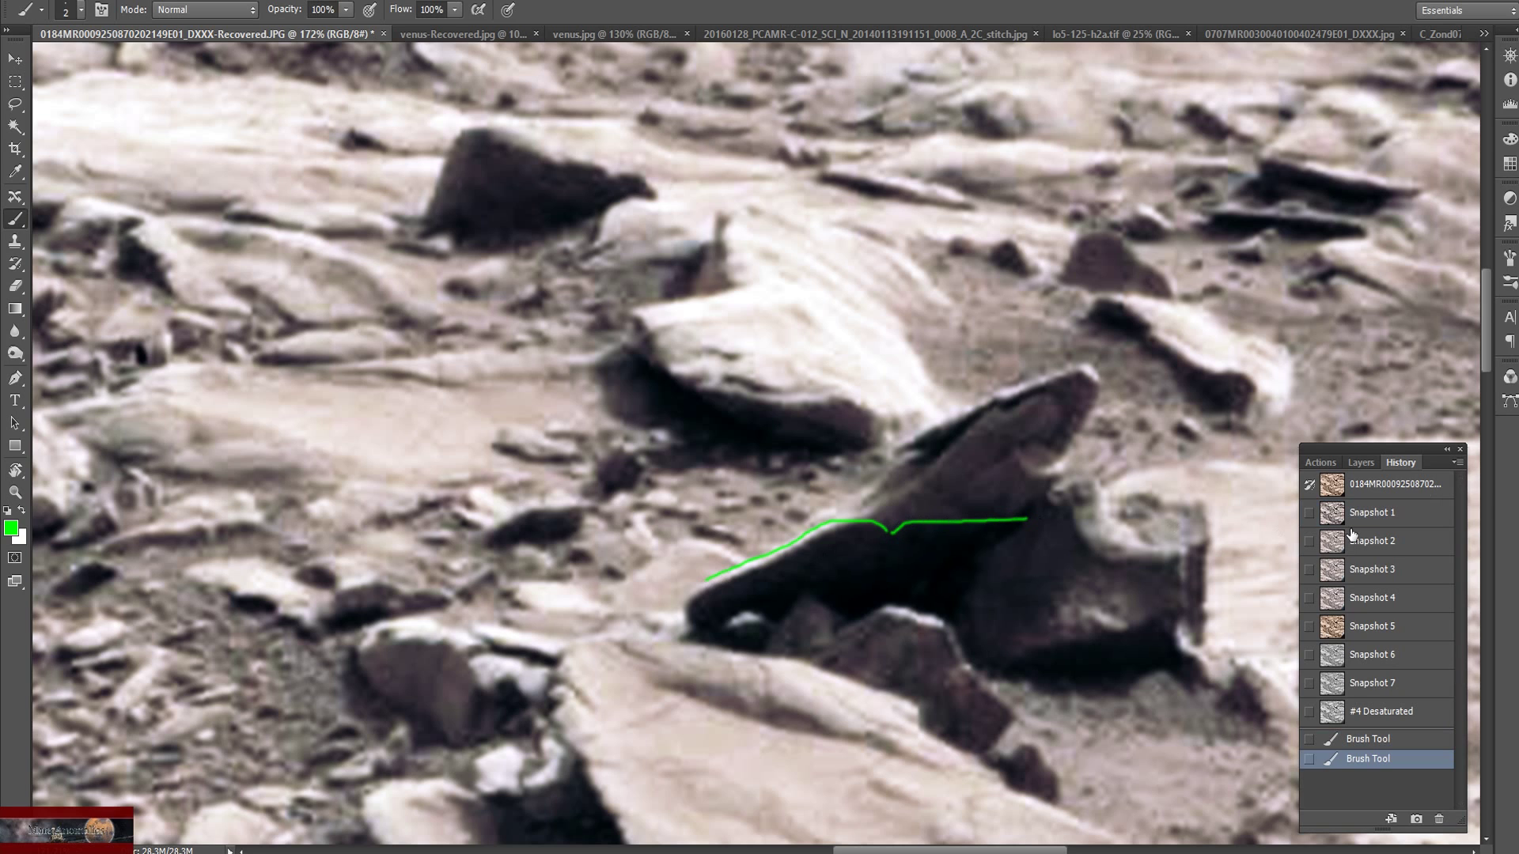
{"action": "left_click", "coordinate": [1374, 514]}
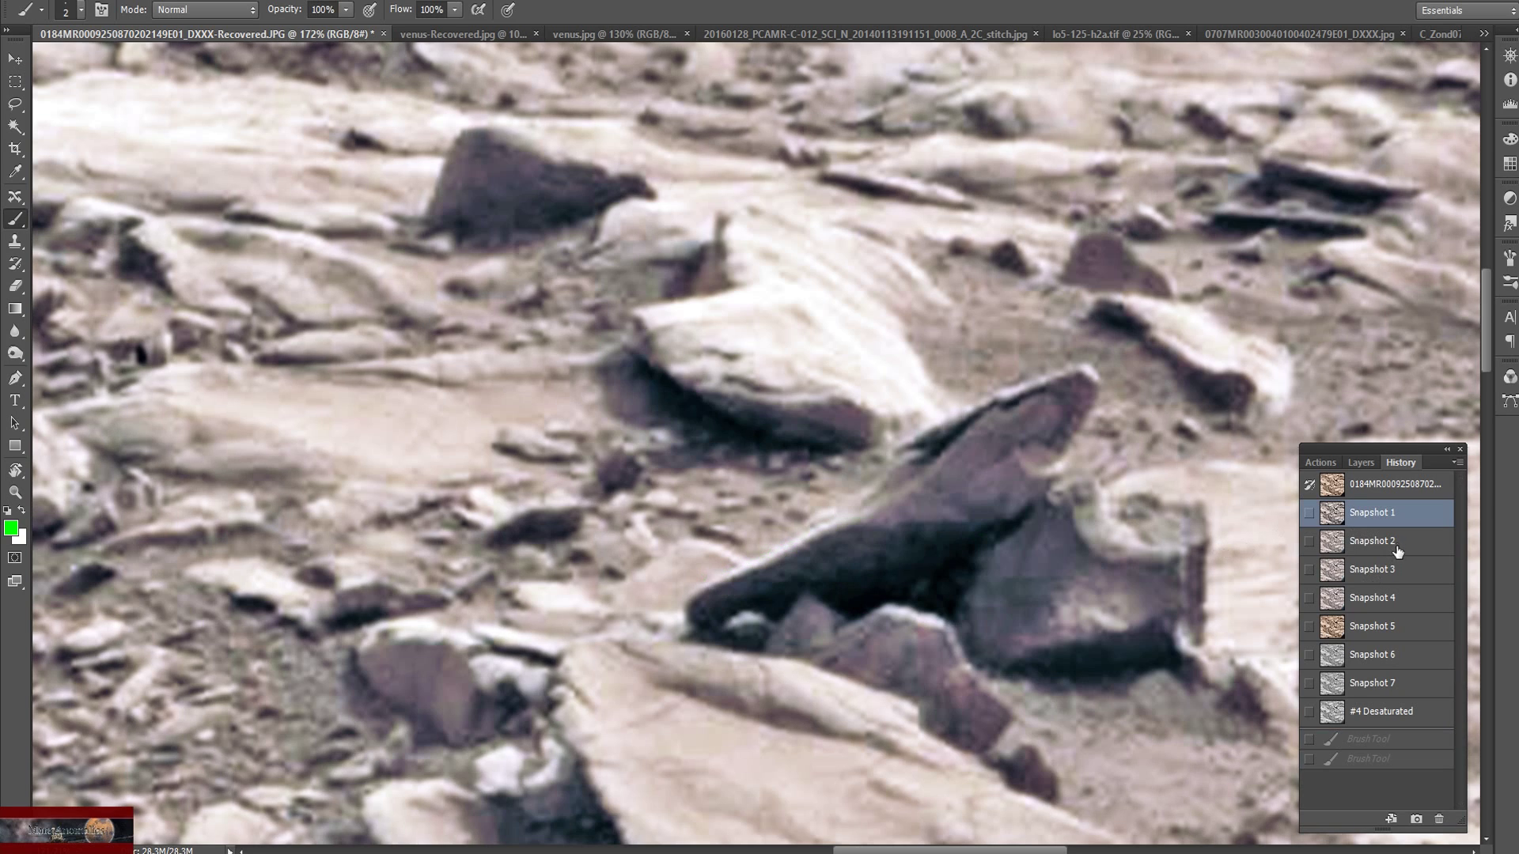
{"action": "left_click", "coordinate": [1397, 549]}
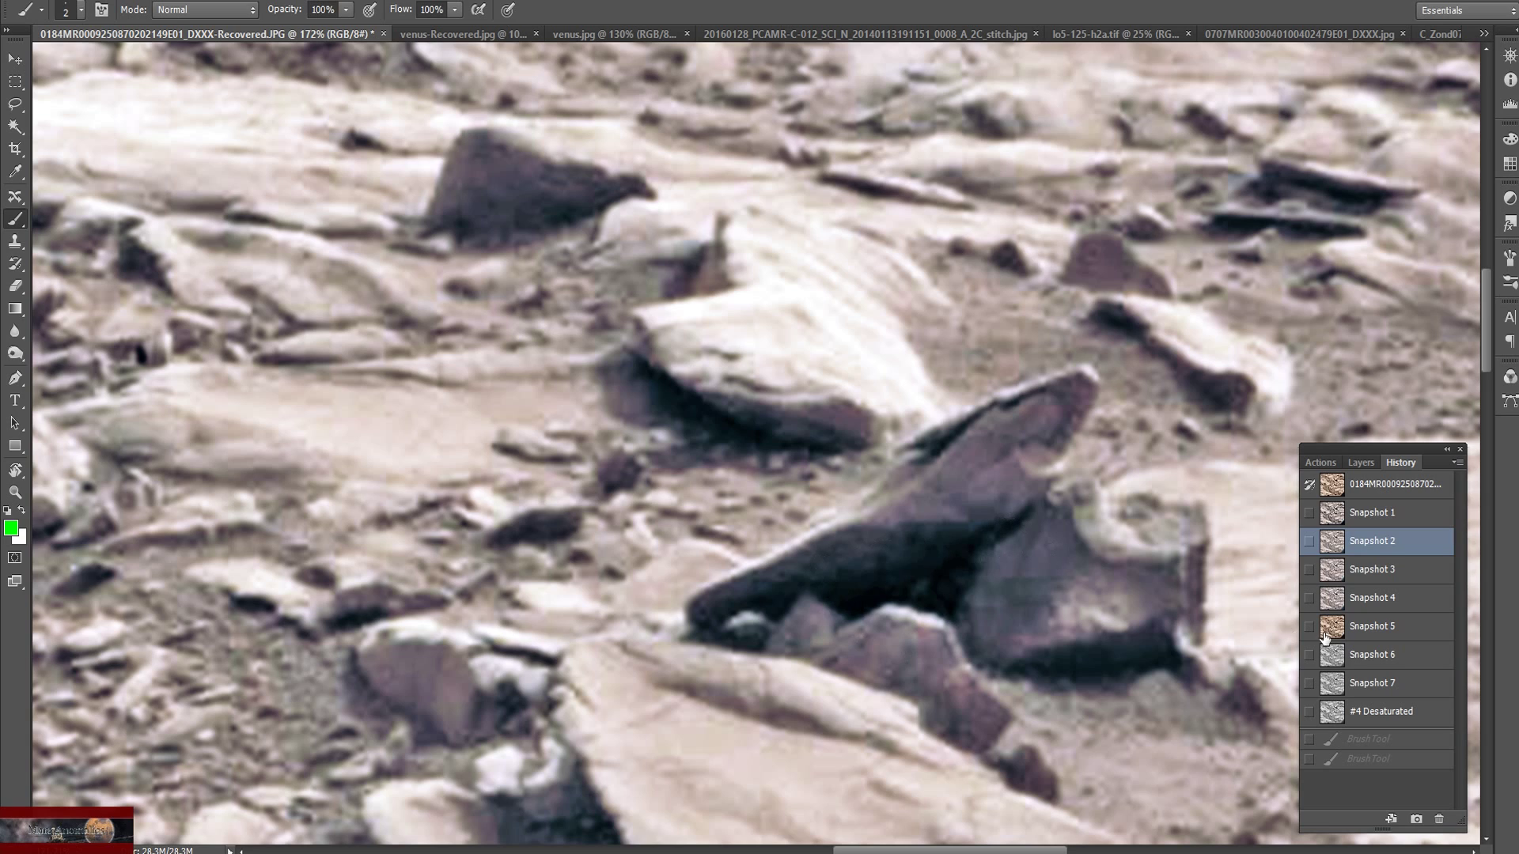
{"action": "left_click", "coordinate": [1423, 598]}
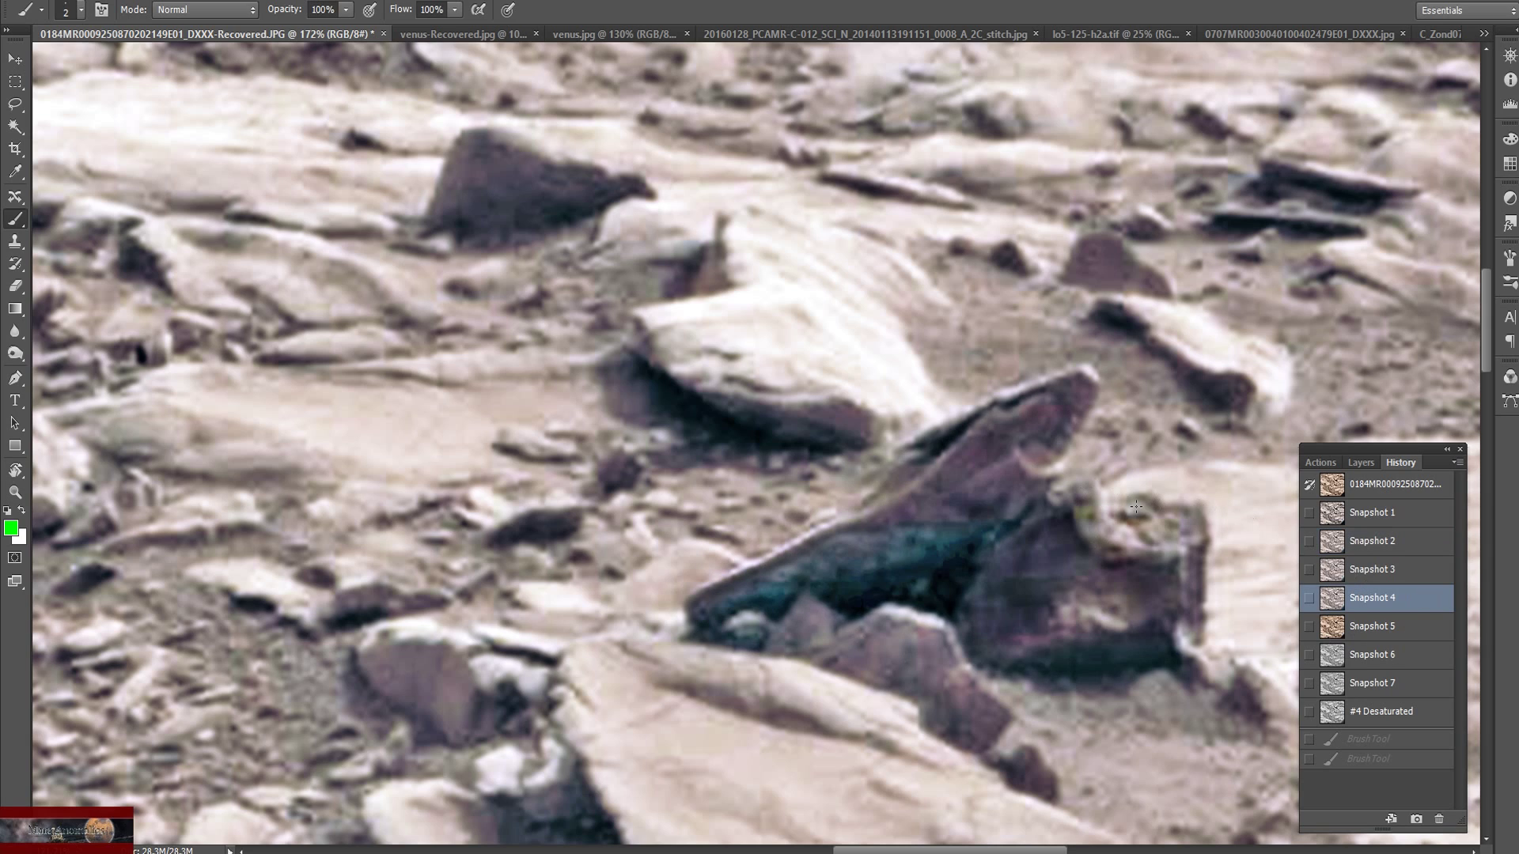
{"action": "left_click_drag", "start_coordinate": [1111, 511], "coordinate": [1152, 546]}
{"action": "left_click", "coordinate": [1393, 598]}
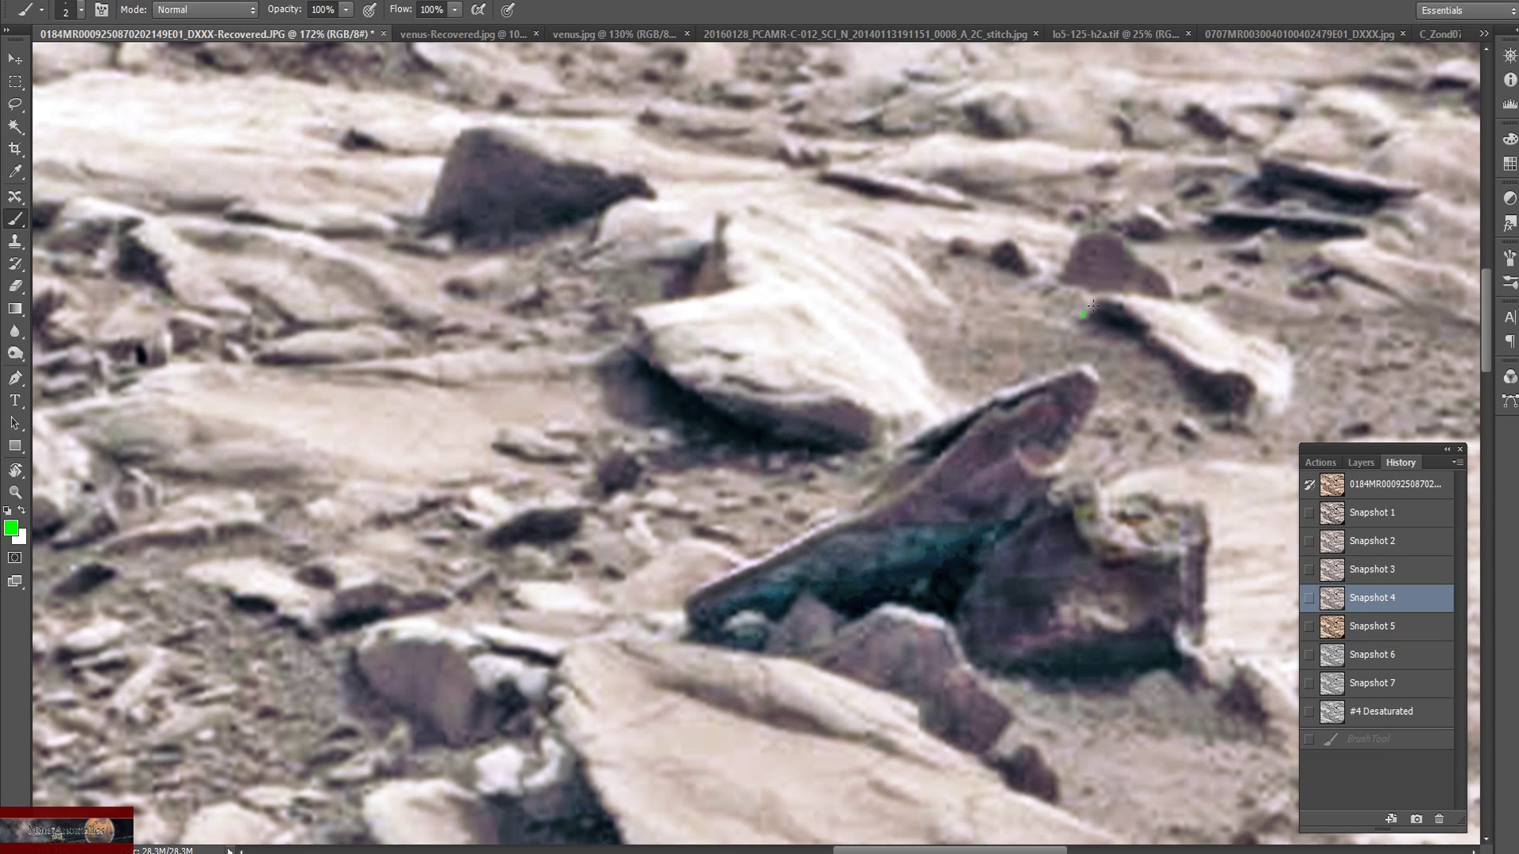
{"action": "mouse_move", "coordinate": [1092, 305]}
{"action": "left_mouse_down"}
{"action": "mouse_move", "coordinate": [1119, 302]}
{"action": "mouse_move", "coordinate": [1151, 328]}
{"action": "mouse_move", "coordinate": [1143, 345]}
{"action": "mouse_move", "coordinate": [1187, 366]}
{"action": "mouse_move", "coordinate": [1173, 340]}
{"action": "mouse_move", "coordinate": [1223, 368]}
{"action": "mouse_move", "coordinate": [1200, 371]}
{"action": "mouse_move", "coordinate": [1238, 372]}
{"action": "mouse_move", "coordinate": [1249, 410]}
{"action": "left_mouse_up"}
{"action": "left_click", "coordinate": [1248, 385]}
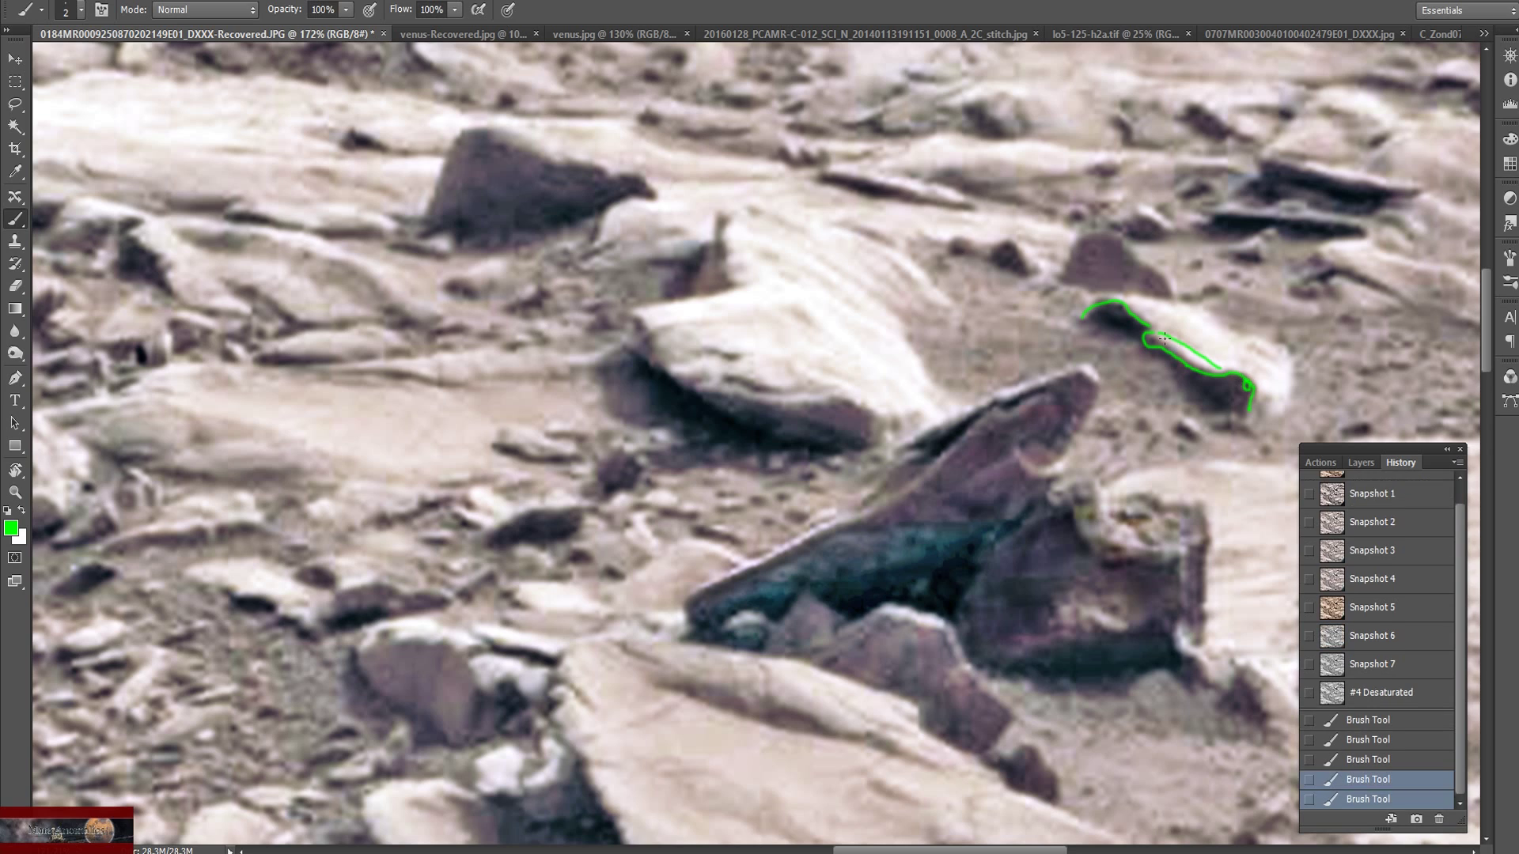
{"action": "left_click", "coordinate": [1149, 340]}
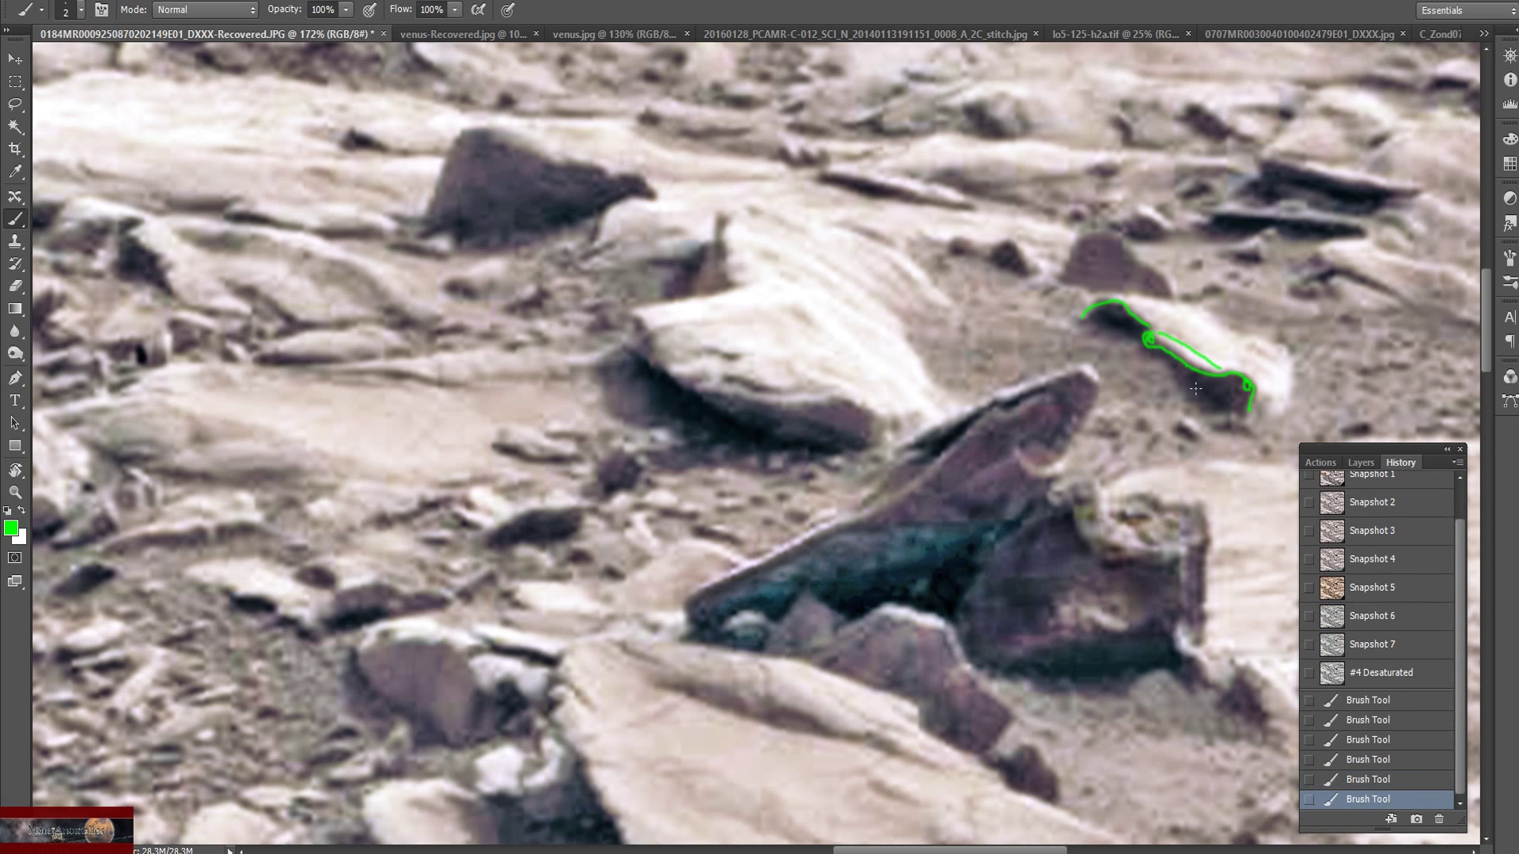
{"action": "left_click_drag", "start_coordinate": [1223, 383], "coordinate": [1238, 405]}
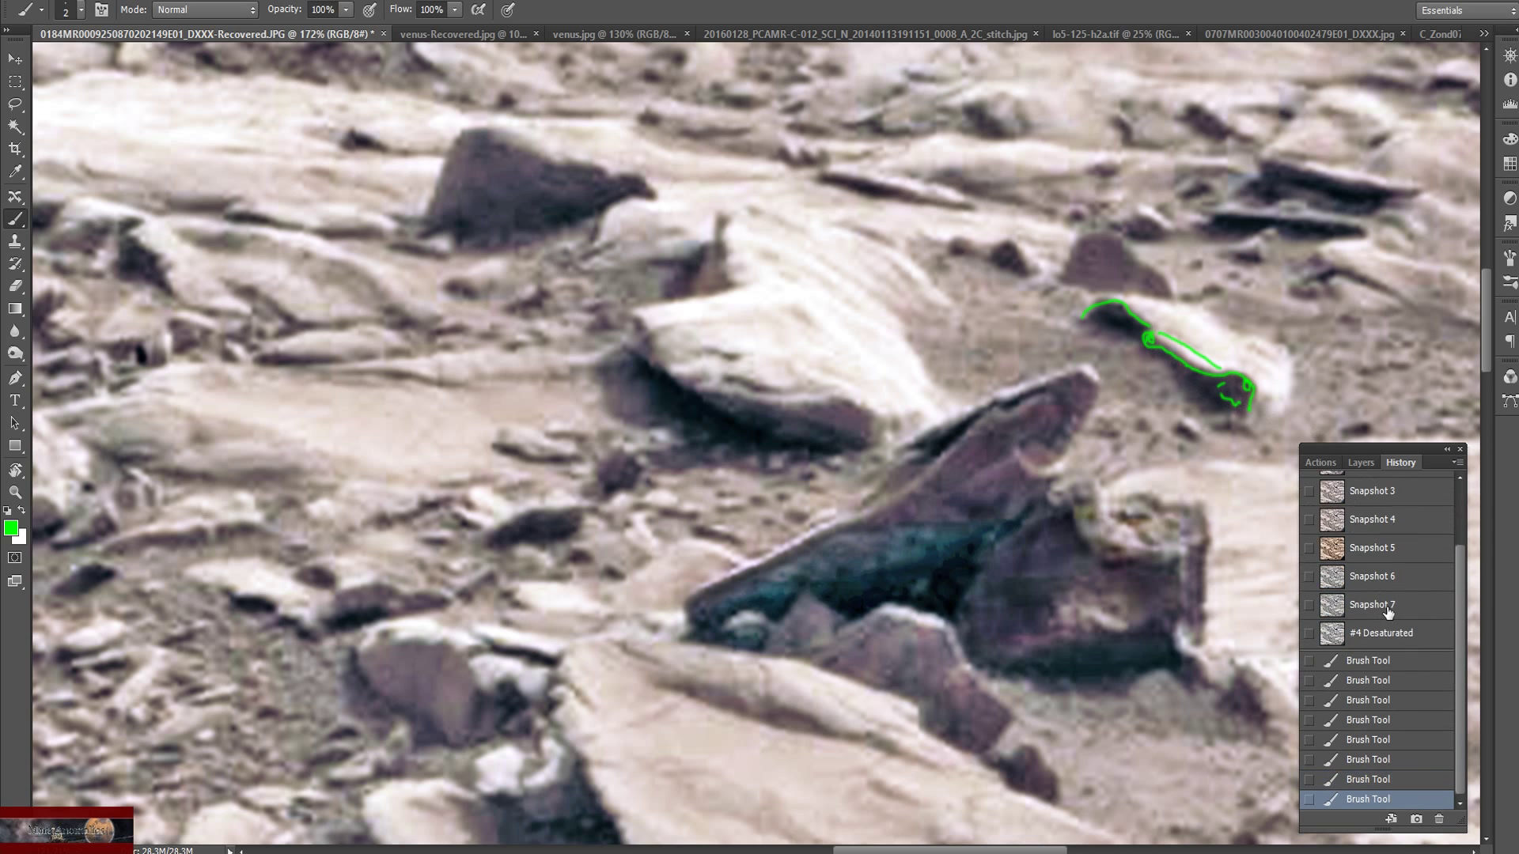
{"action": "scroll", "coordinate": [1454, 589], "scroll_direction": "up", "scroll_amount": 2}
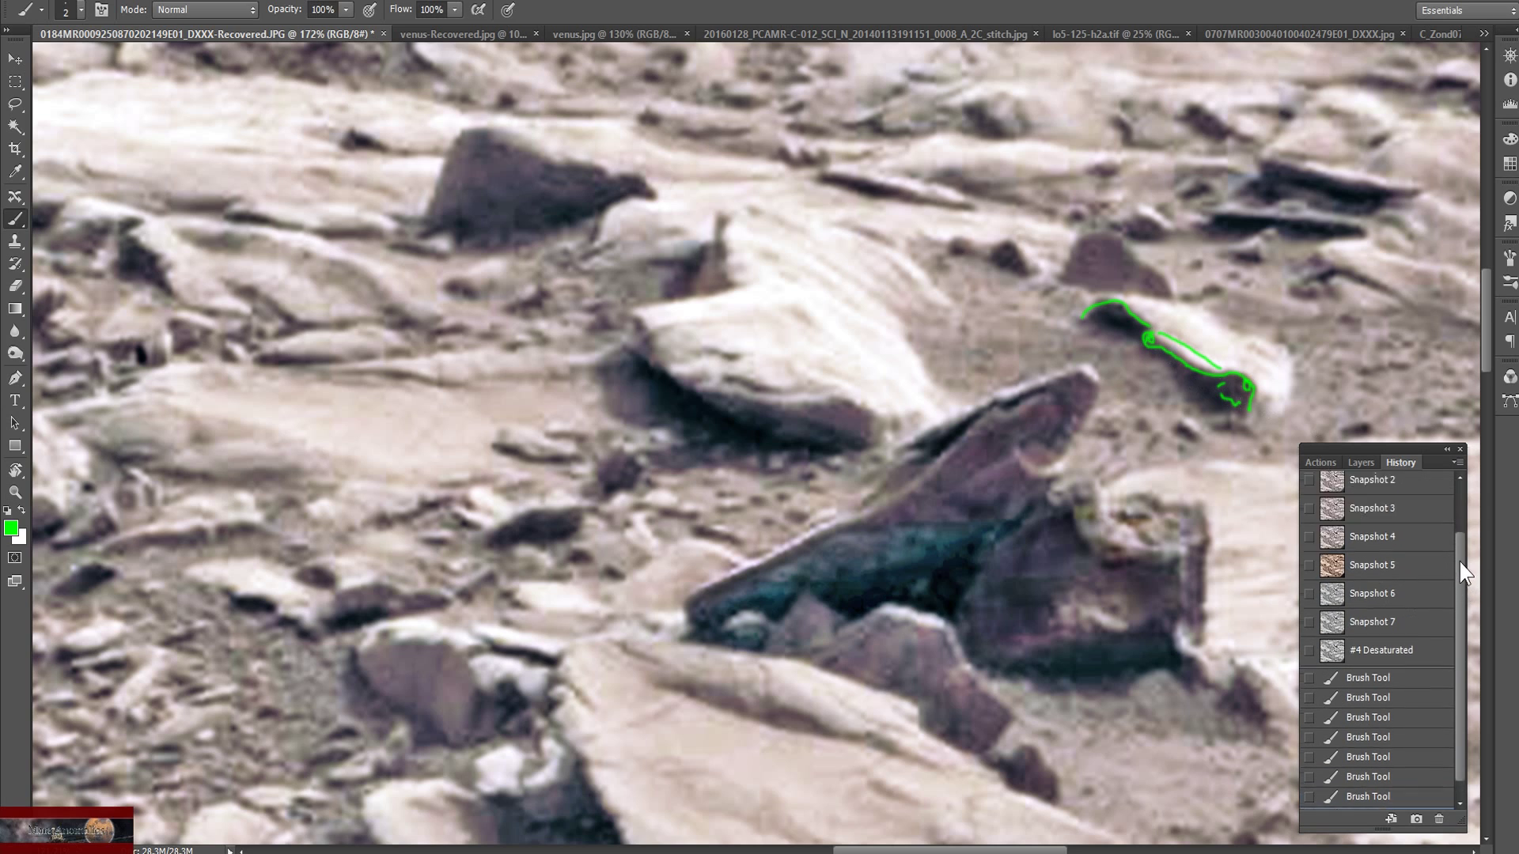
{"action": "left_click", "coordinate": [1415, 568]}
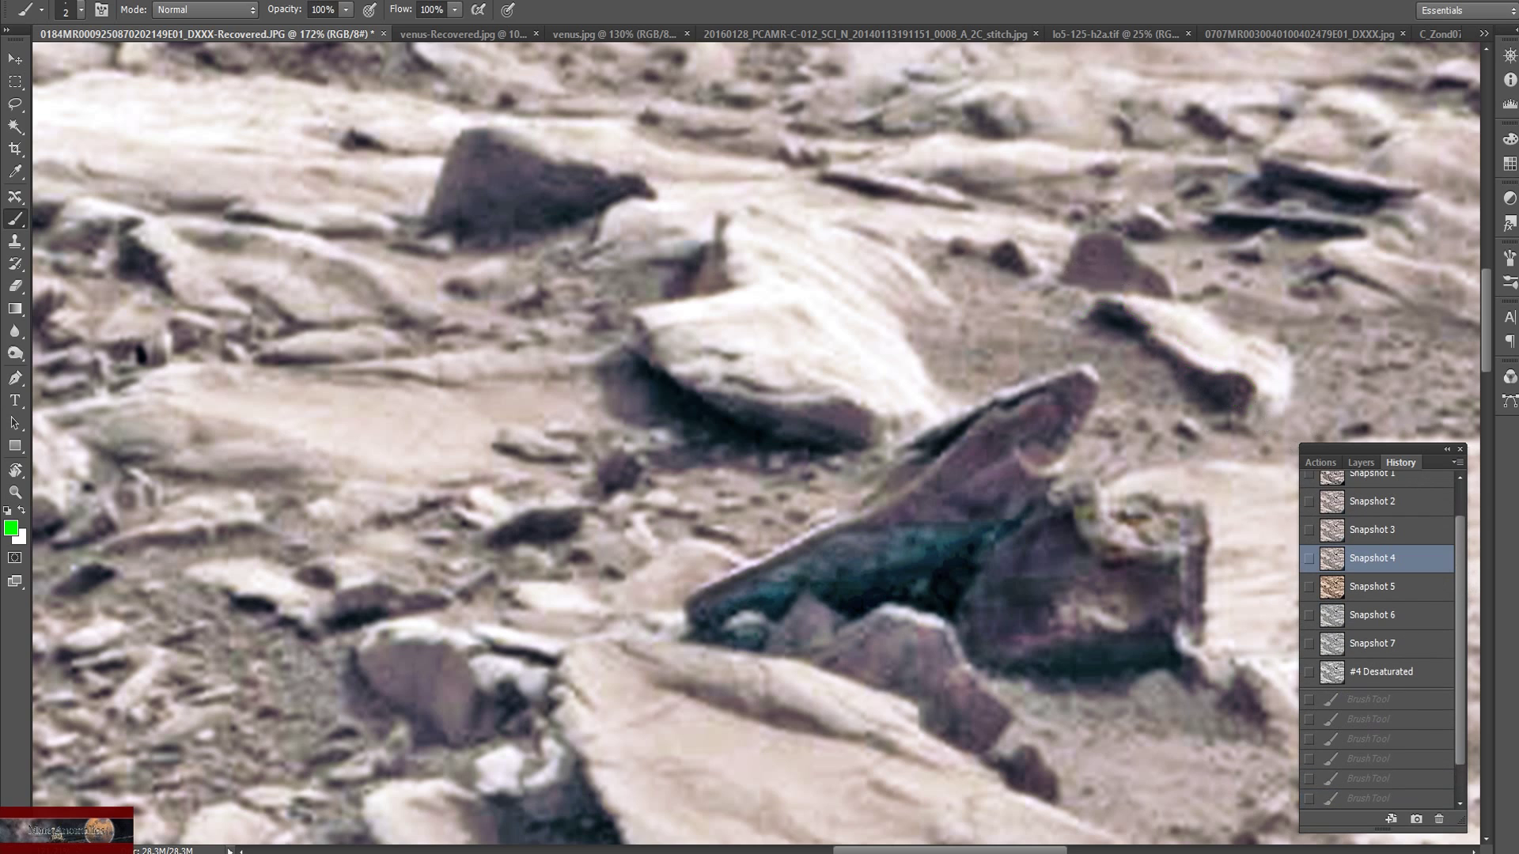
View the photo at 100% and brush a trial green circle around a distant flat rock
{"action": "scroll", "coordinate": [1042, 371], "scroll_direction": "up", "scroll_amount": 5}
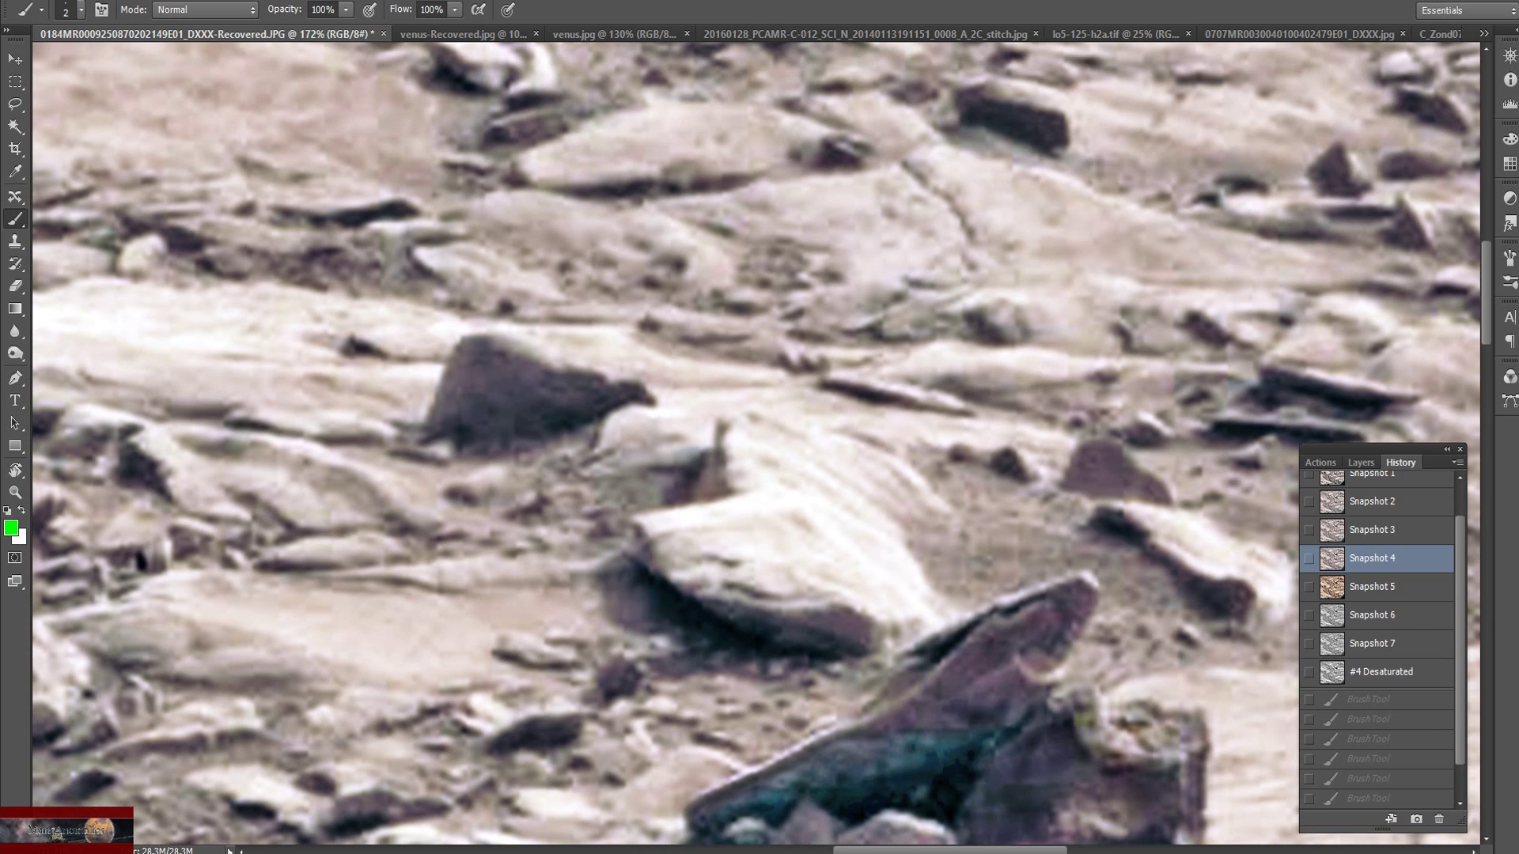
{"action": "scroll", "coordinate": [1124, 467], "scroll_direction": "up", "scroll_amount": 2}
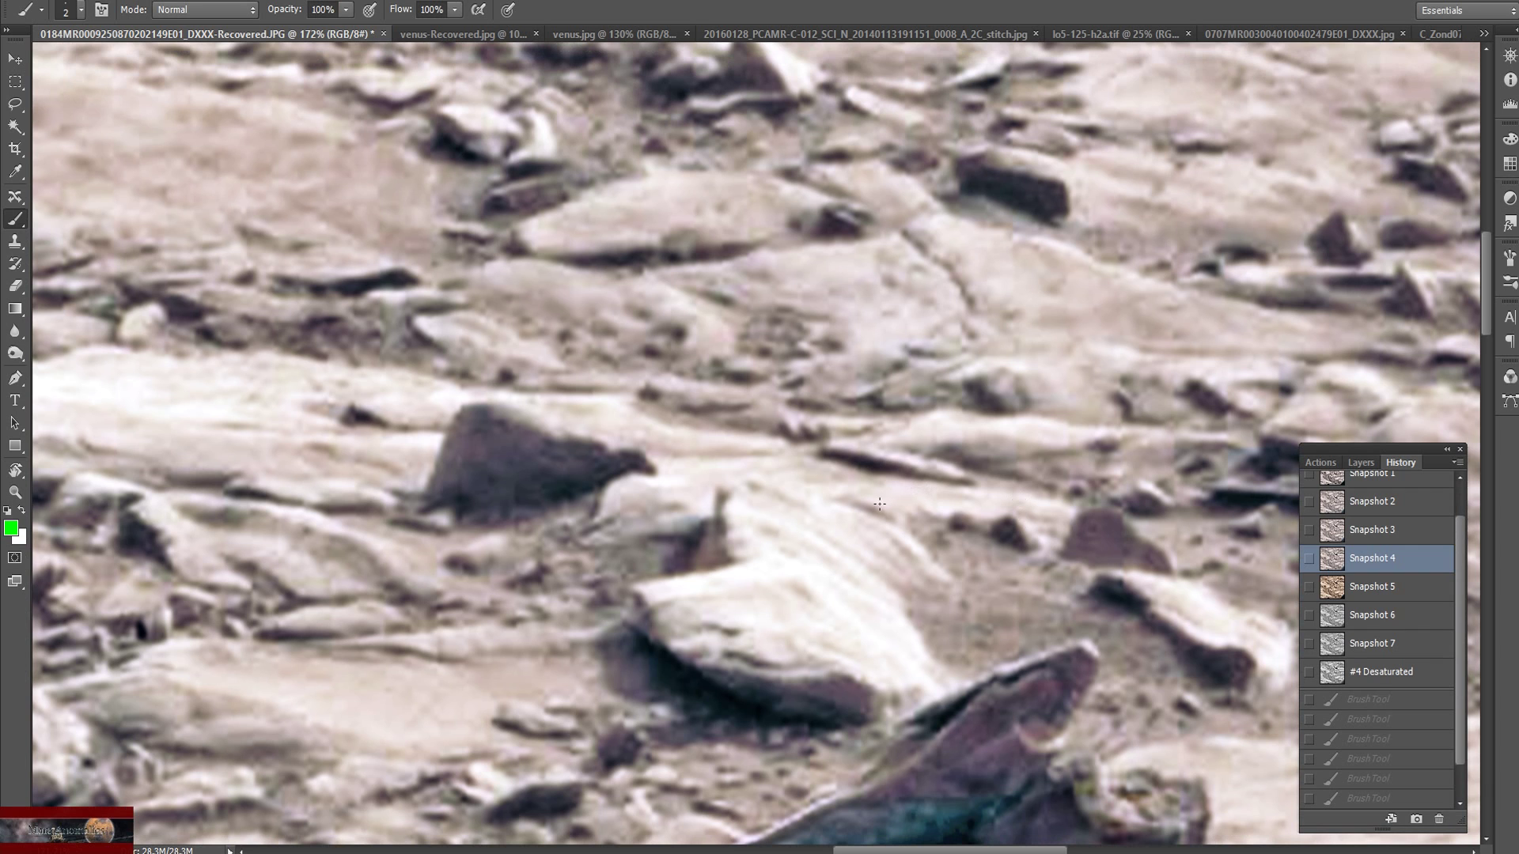
{"action": "scroll", "coordinate": [645, 435], "scroll_direction": "up", "scroll_amount": 4}
{"action": "scroll", "coordinate": [578, 564], "scroll_direction": "up", "scroll_amount": 3}
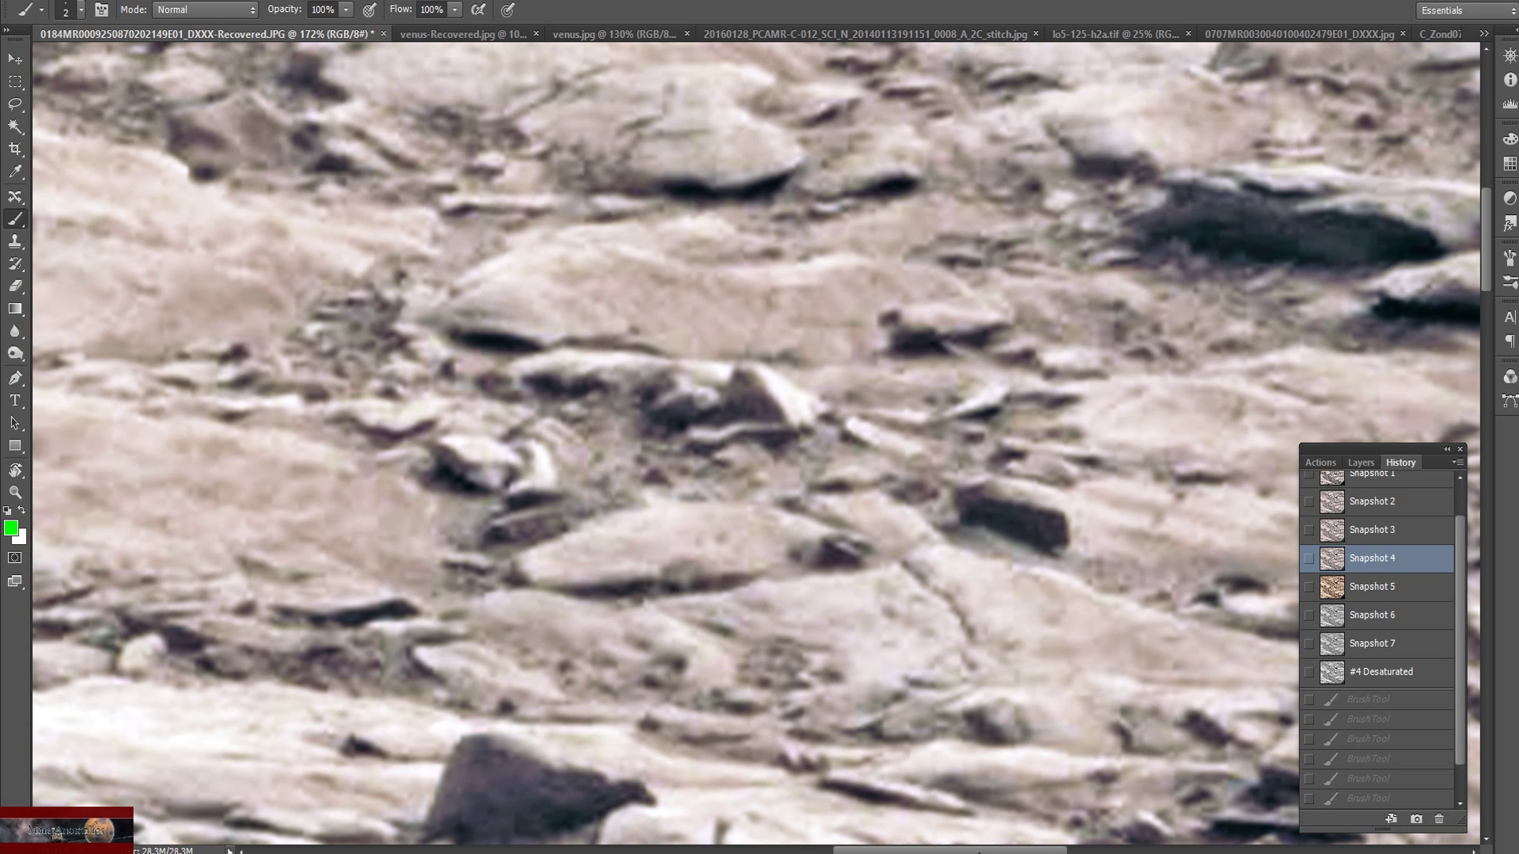
{"action": "key", "text": "ctrl+1"}
{"action": "scroll", "coordinate": [755, 455], "scroll_direction": "up", "scroll_amount": 2}
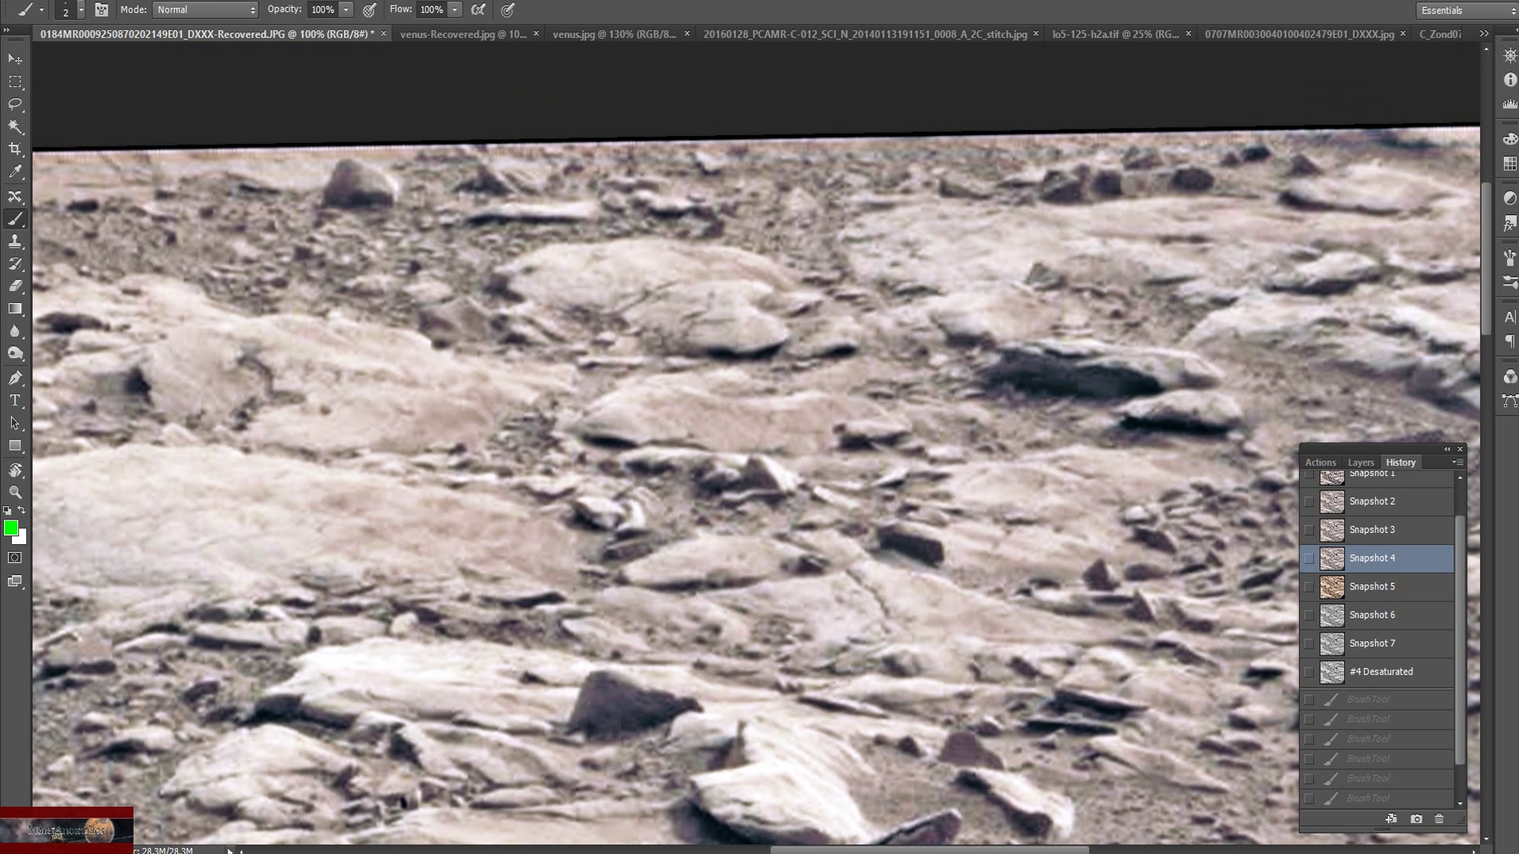
{"action": "left_click_drag", "start_coordinate": [924, 851], "coordinate": [811, 852]}
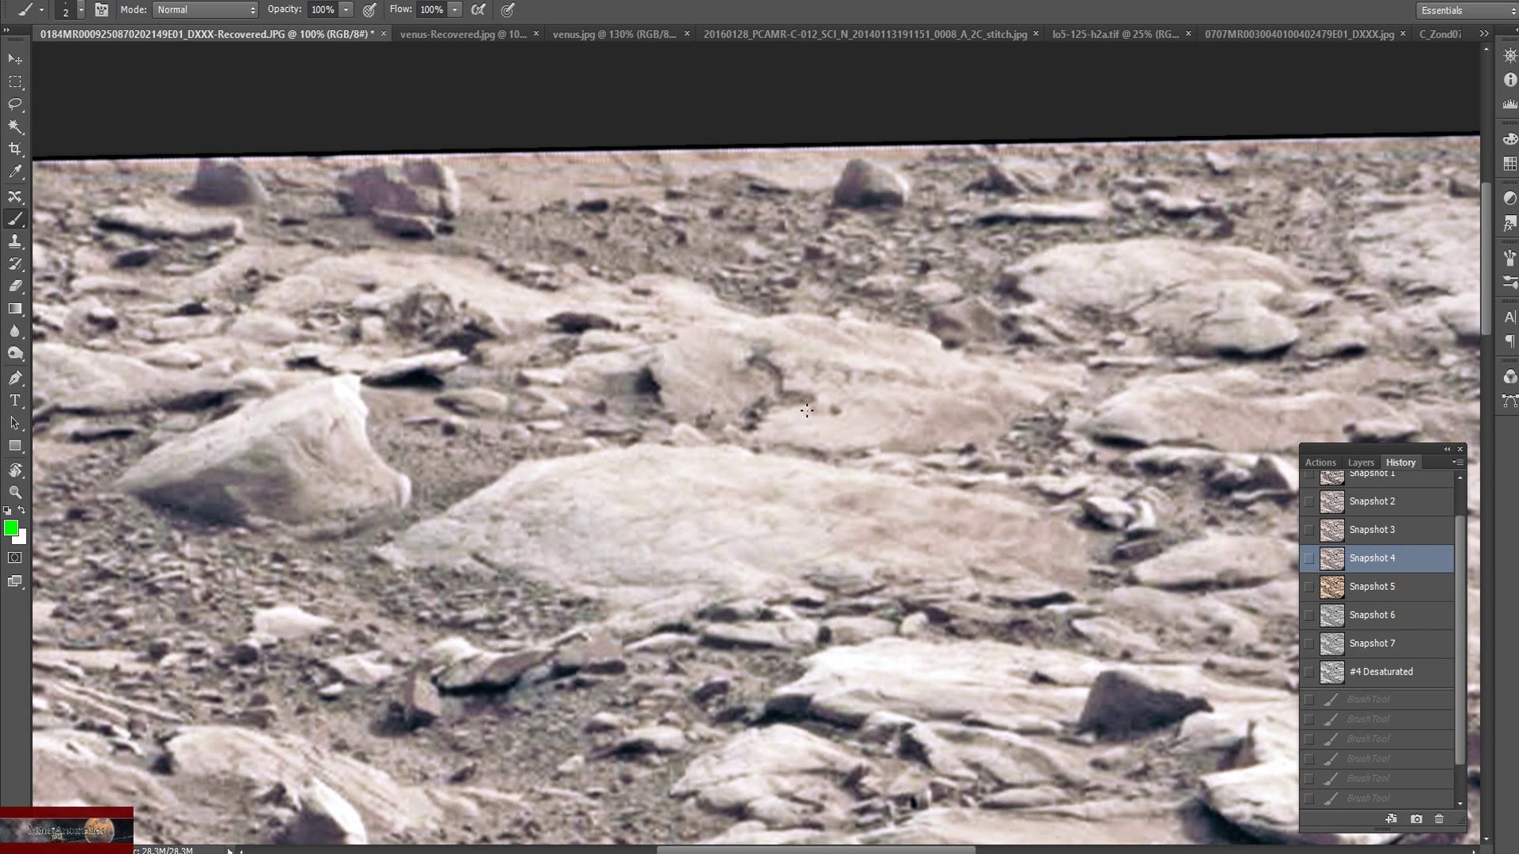
{"action": "mouse_move", "coordinate": [760, 336]}
{"action": "left_mouse_down"}
{"action": "mouse_move", "coordinate": [690, 371]}
{"action": "mouse_move", "coordinate": [695, 457]}
{"action": "mouse_move", "coordinate": [777, 469]}
{"action": "mouse_move", "coordinate": [836, 408]}
{"action": "mouse_move", "coordinate": [816, 345]}
{"action": "mouse_move", "coordinate": [750, 329]}
{"action": "left_mouse_up"}
{"action": "left_click", "coordinate": [1327, 484]}
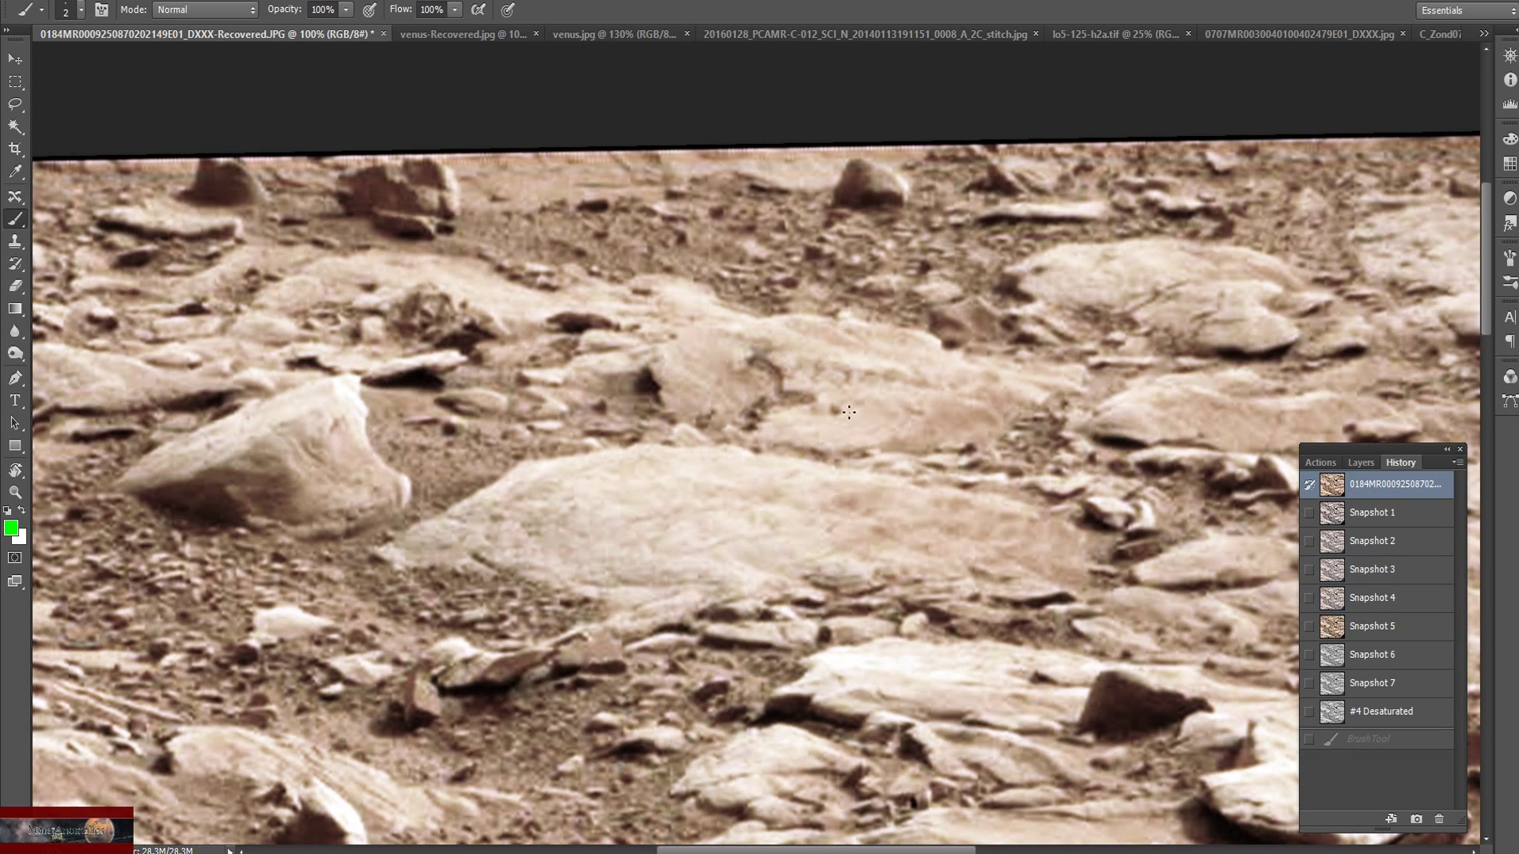
{"action": "key", "text": "ctrl+plus"}
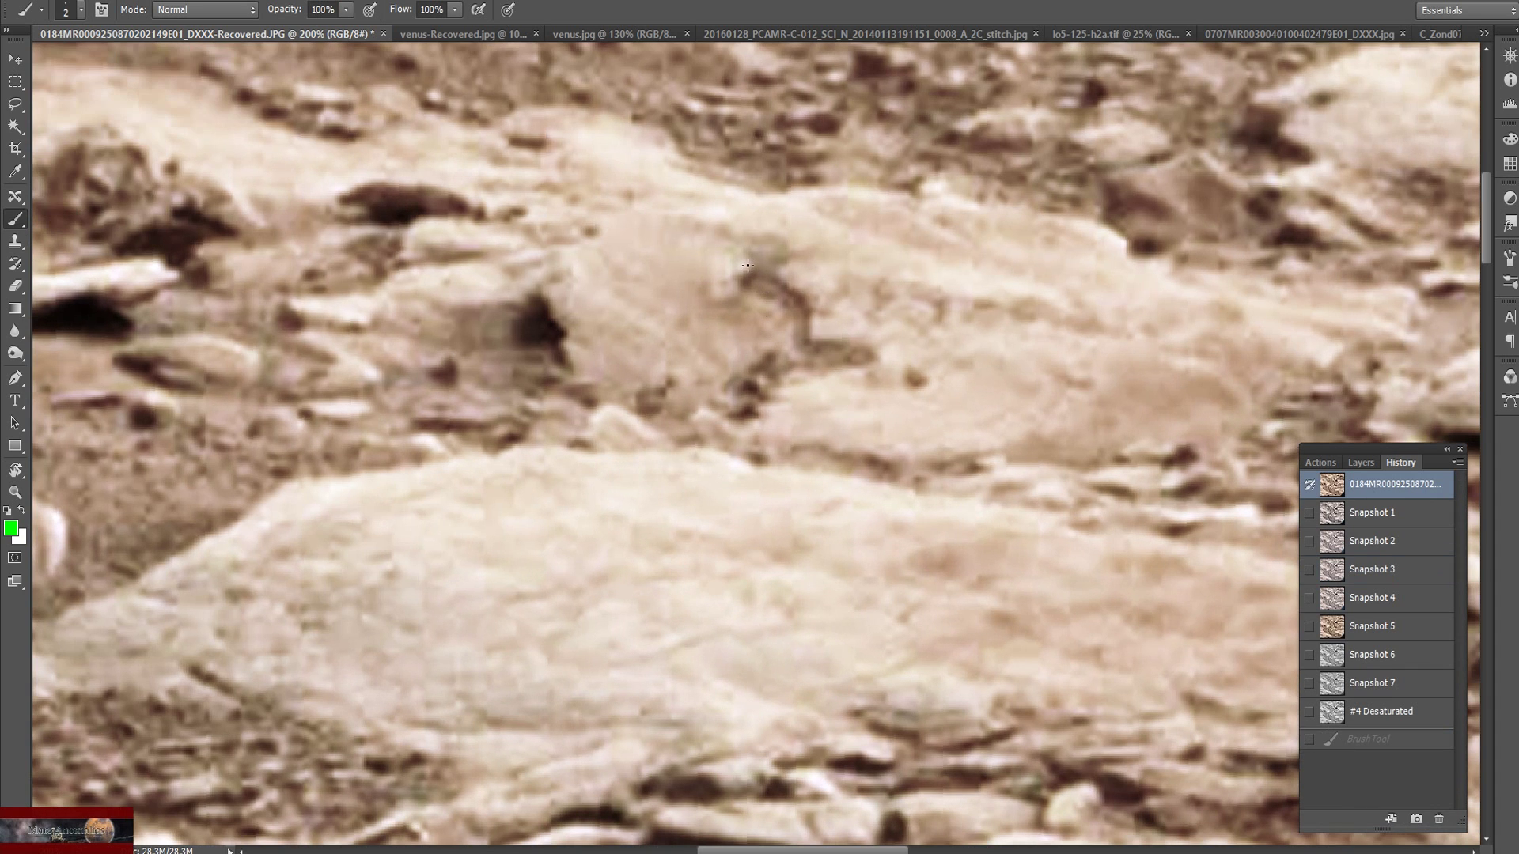
{"action": "mouse_move", "coordinate": [747, 266]}
{"action": "left_mouse_down"}
{"action": "mouse_move", "coordinate": [745, 307]}
{"action": "mouse_move", "coordinate": [772, 340]}
{"action": "mouse_move", "coordinate": [721, 388]}
{"action": "left_mouse_up"}
{"action": "mouse_move", "coordinate": [745, 292]}
{"action": "left_mouse_down"}
{"action": "mouse_move", "coordinate": [739, 277]}
{"action": "mouse_move", "coordinate": [783, 279]}
{"action": "left_mouse_up"}
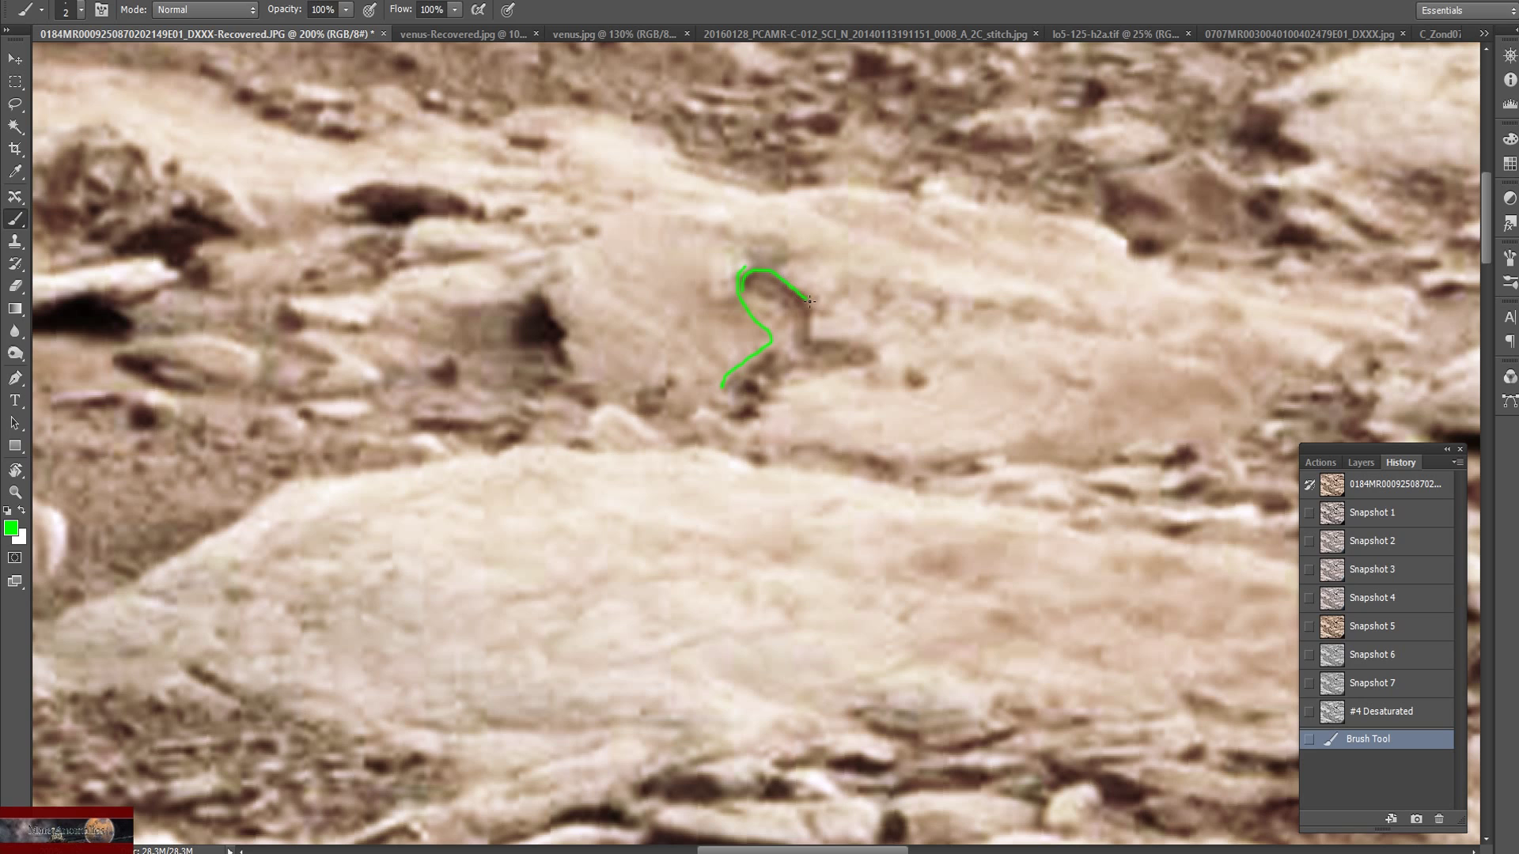
{"action": "mouse_move", "coordinate": [809, 300]}
{"action": "left_mouse_down"}
{"action": "mouse_move", "coordinate": [812, 323]}
{"action": "mouse_move", "coordinate": [858, 348]}
{"action": "mouse_move", "coordinate": [843, 374]}
{"action": "mouse_move", "coordinate": [791, 382]}
{"action": "mouse_move", "coordinate": [775, 400]}
{"action": "mouse_move", "coordinate": [787, 416]}
{"action": "mouse_move", "coordinate": [756, 428]}
{"action": "left_mouse_up"}
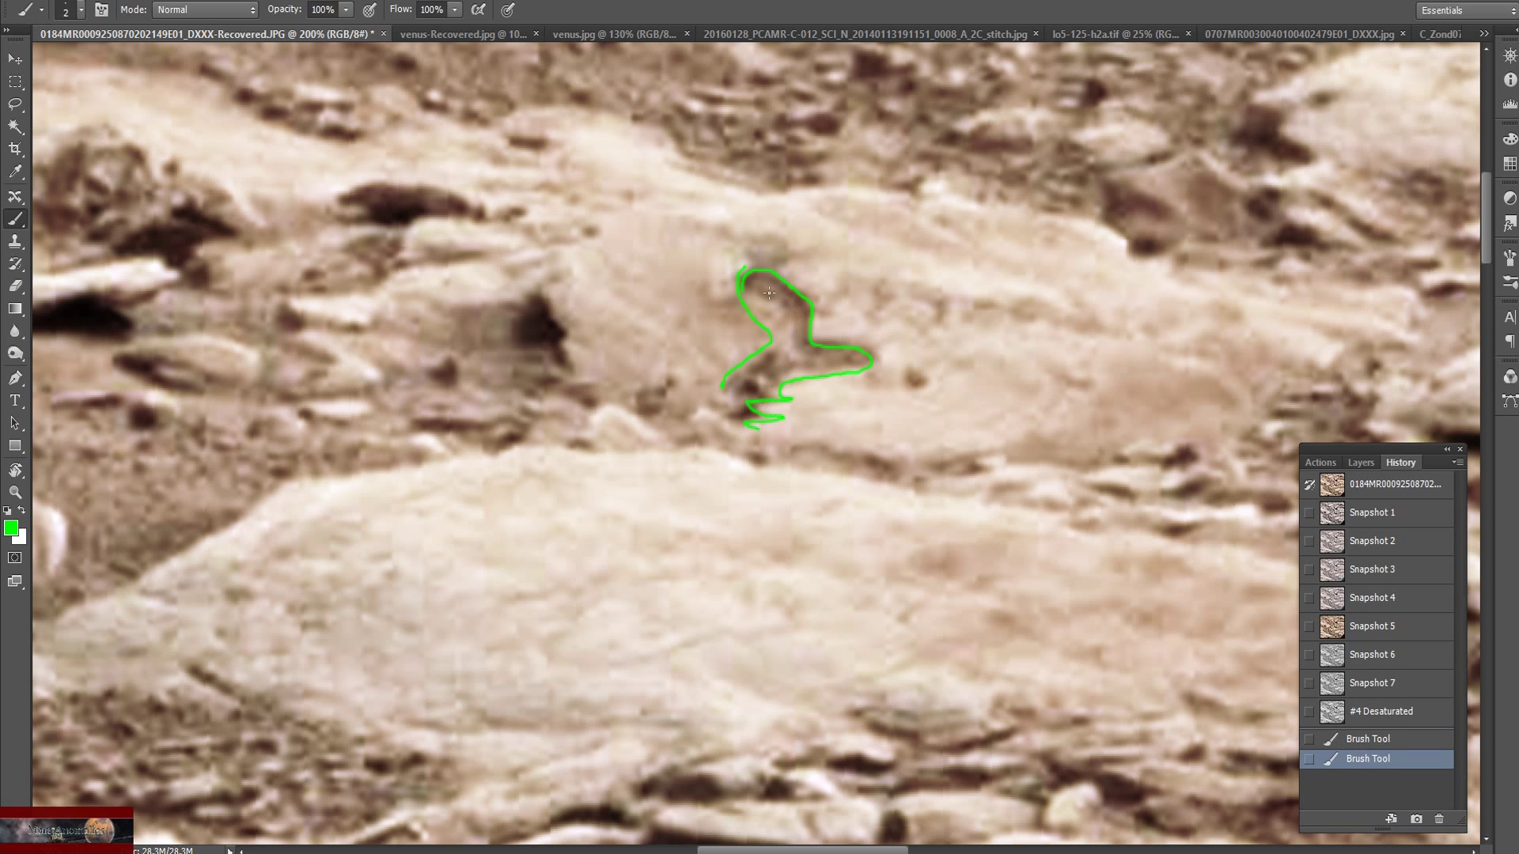
{"action": "mouse_move", "coordinate": [758, 283]}
{"action": "left_mouse_down"}
{"action": "mouse_move", "coordinate": [803, 344]}
{"action": "mouse_move", "coordinate": [840, 361]}
{"action": "left_mouse_up"}
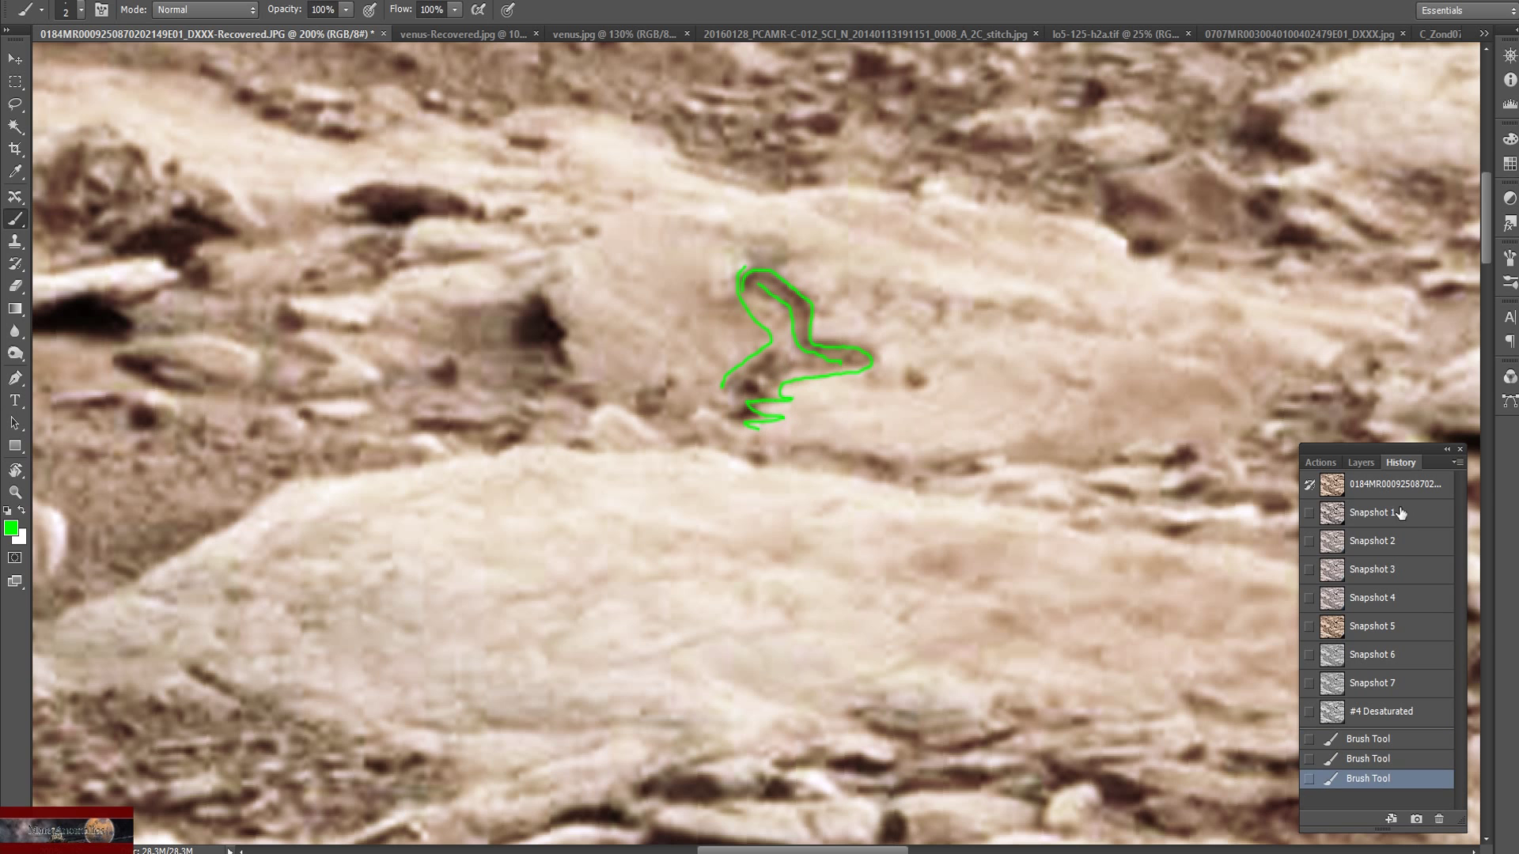
{"action": "left_click", "coordinate": [1392, 484]}
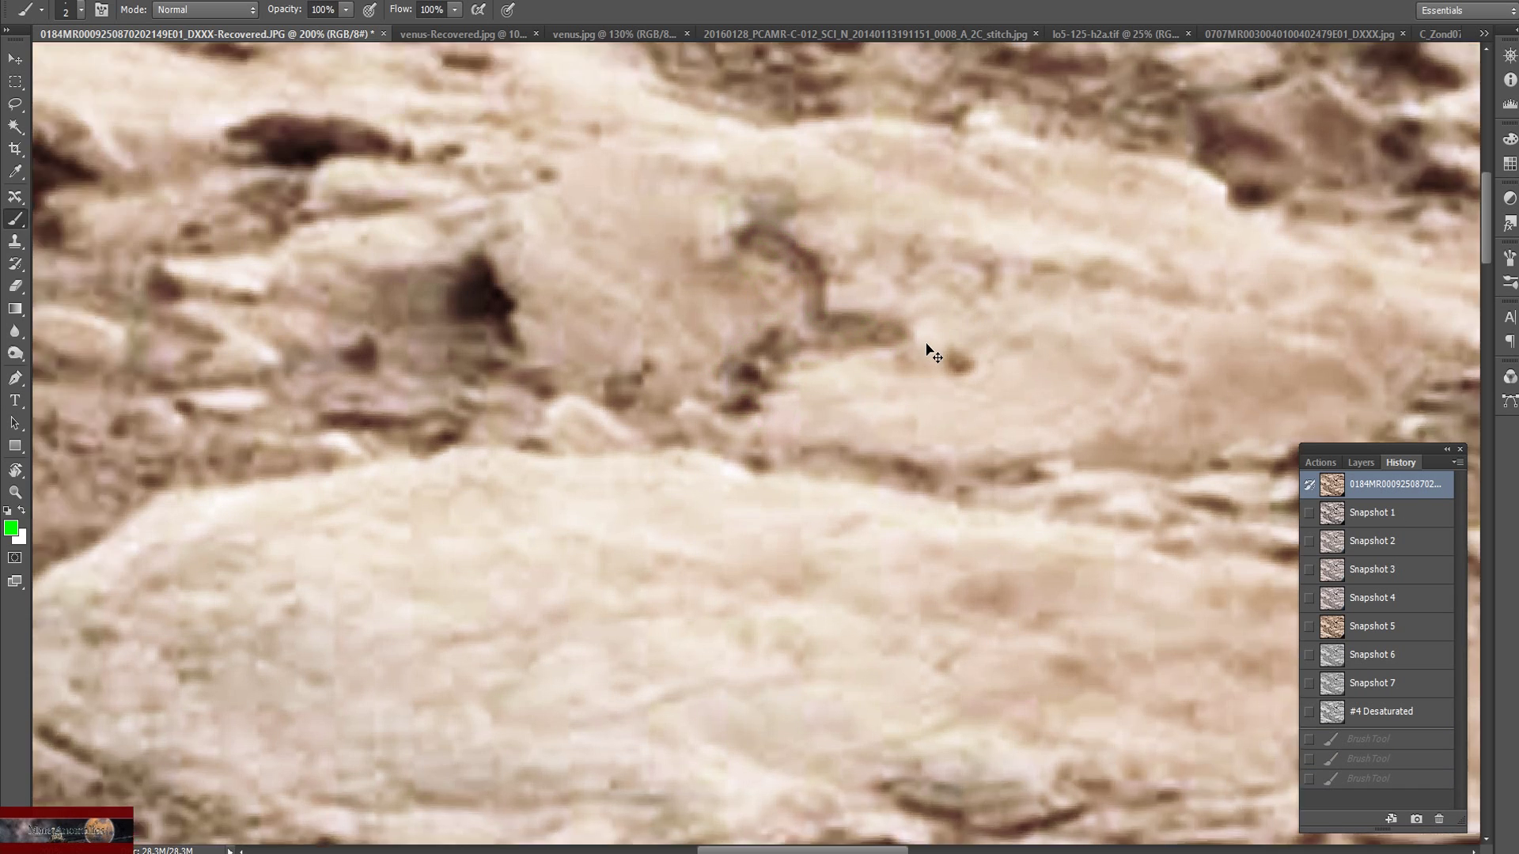
Zoom to 400% and brush a closed green circle around the dark shape on the middle rock
{"action": "scroll", "coordinate": [933, 352], "scroll_direction": "up", "scroll_amount": 1}
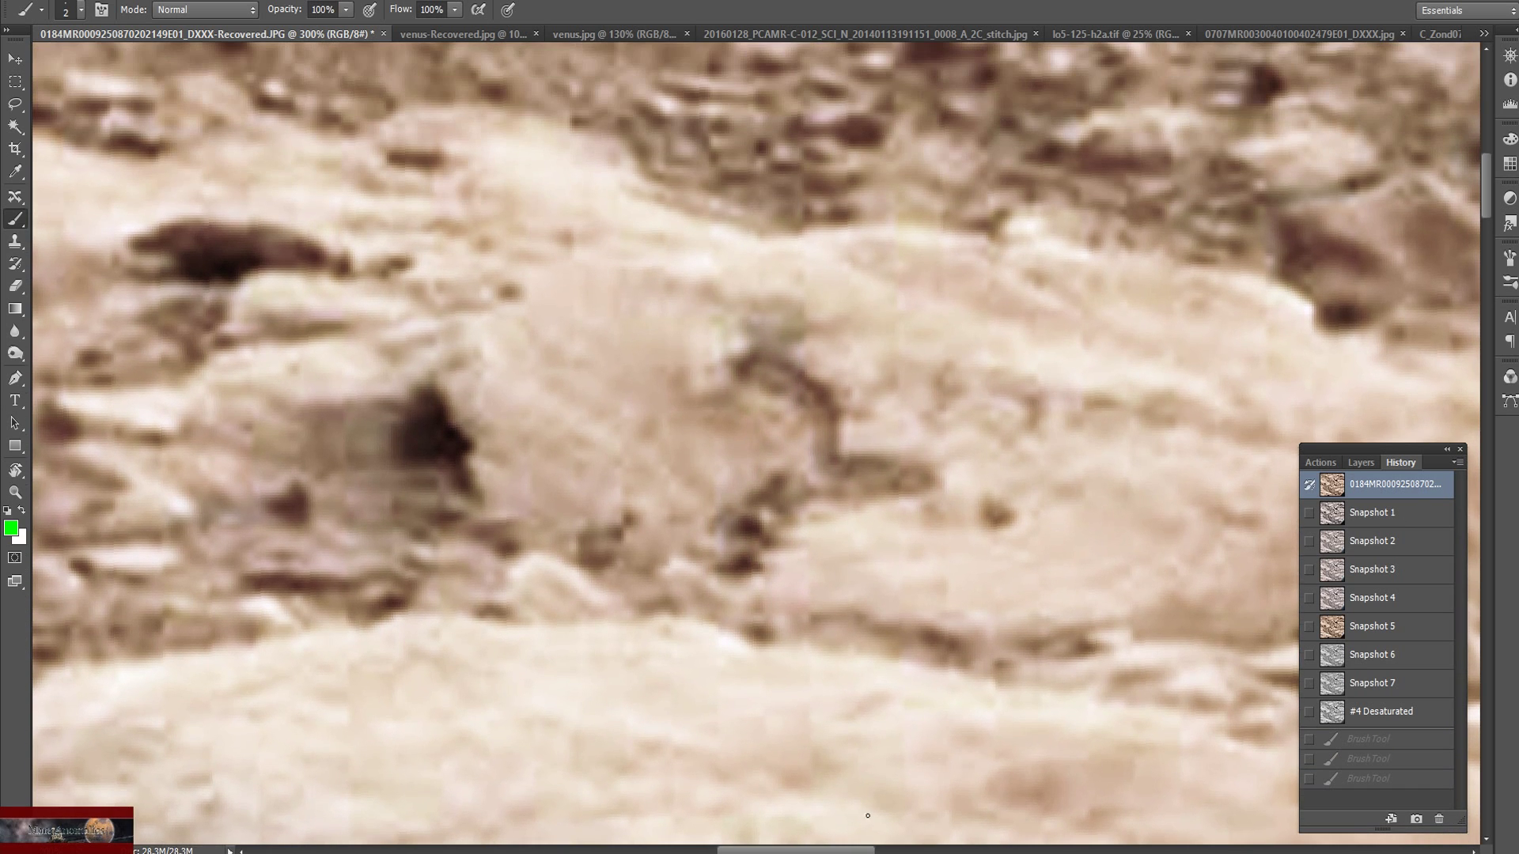
{"action": "left_click_drag", "start_coordinate": [829, 852], "coordinate": [853, 852]}
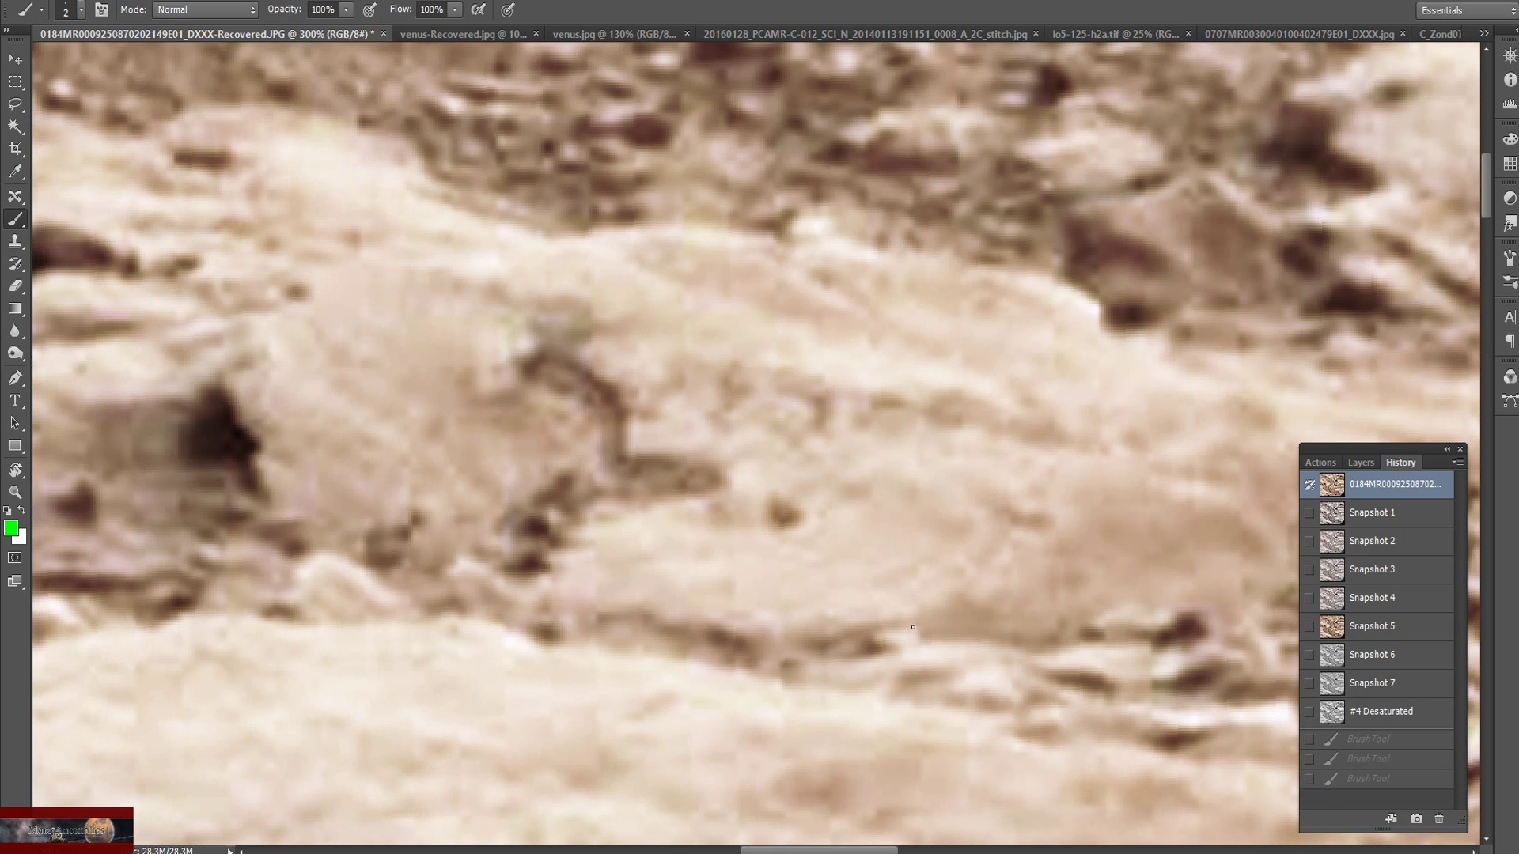
{"action": "scroll", "coordinate": [917, 601], "scroll_direction": "up", "scroll_amount": 1}
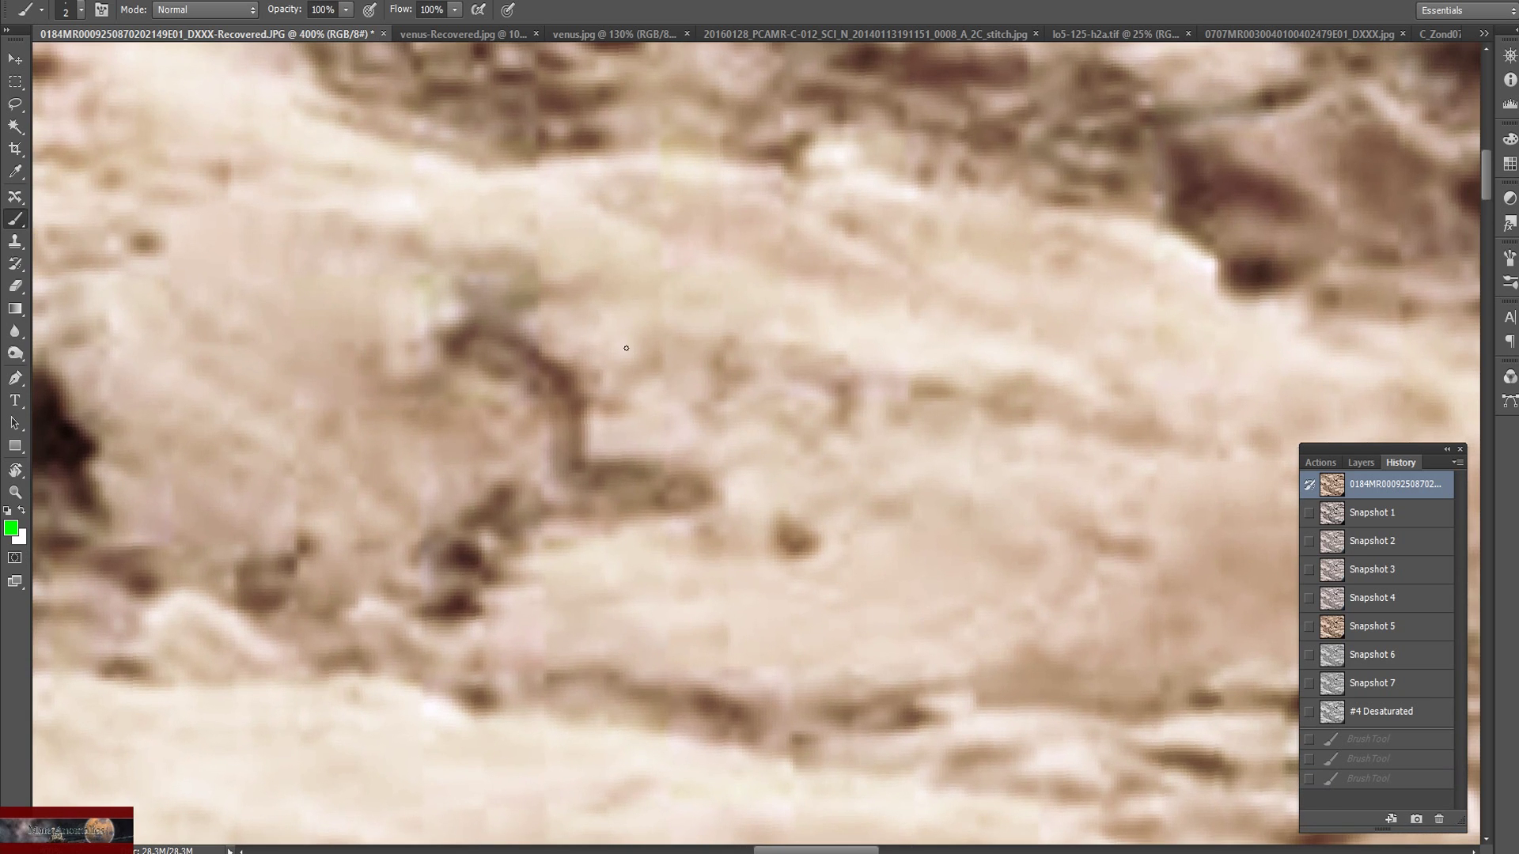
{"action": "mouse_move", "coordinate": [469, 243]}
{"action": "left_mouse_down"}
{"action": "mouse_move", "coordinate": [302, 366]}
{"action": "mouse_move", "coordinate": [302, 629]}
{"action": "mouse_move", "coordinate": [548, 744]}
{"action": "mouse_move", "coordinate": [857, 549]}
{"action": "mouse_move", "coordinate": [786, 373]}
{"action": "mouse_move", "coordinate": [444, 240]}
{"action": "left_mouse_up"}
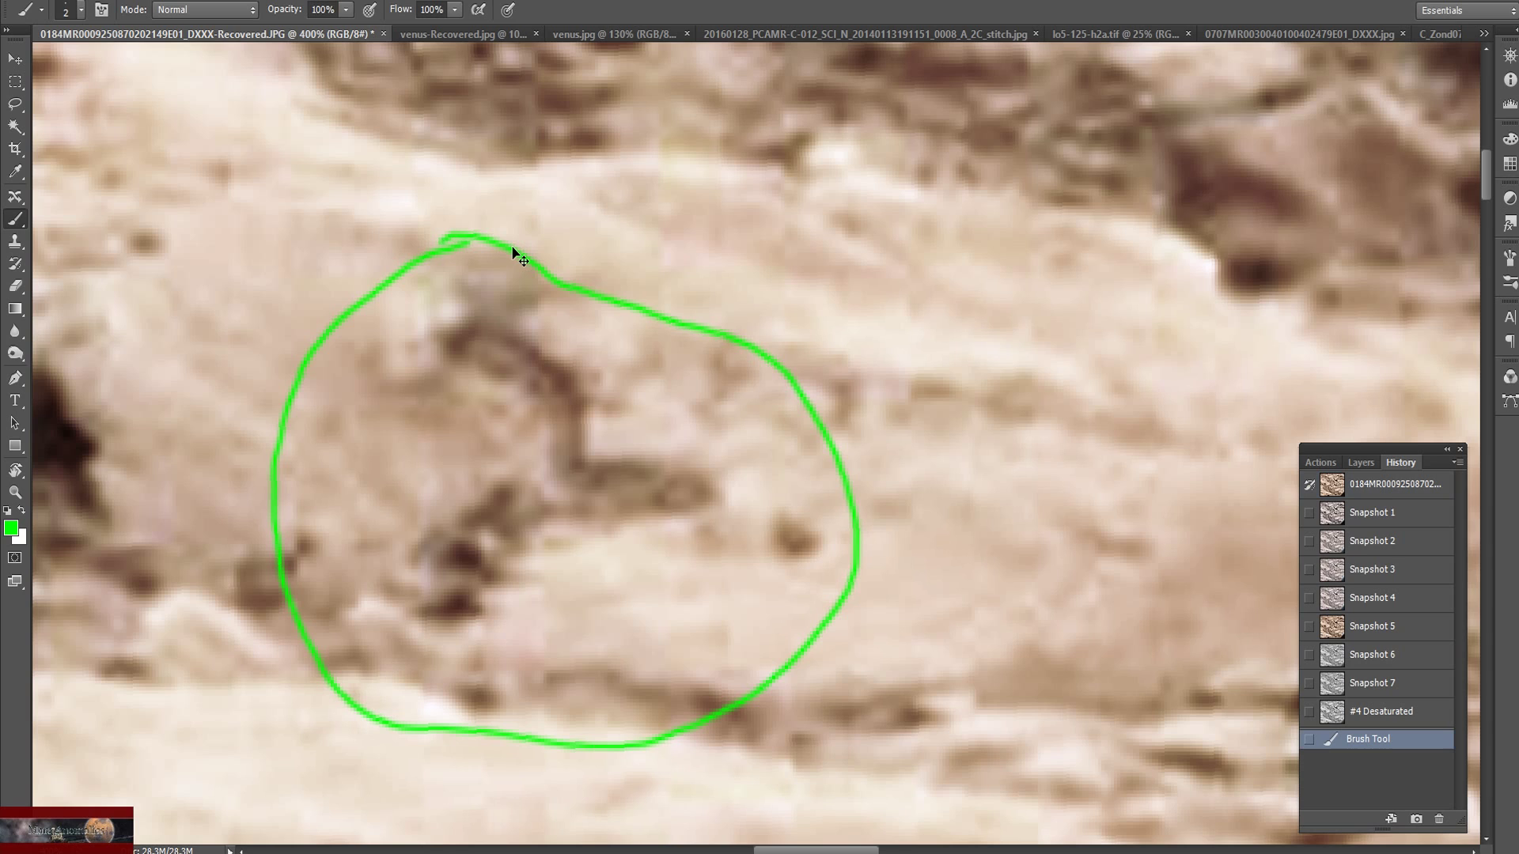
{"action": "scroll", "coordinate": [514, 252], "scroll_direction": "down", "scroll_amount": 2}
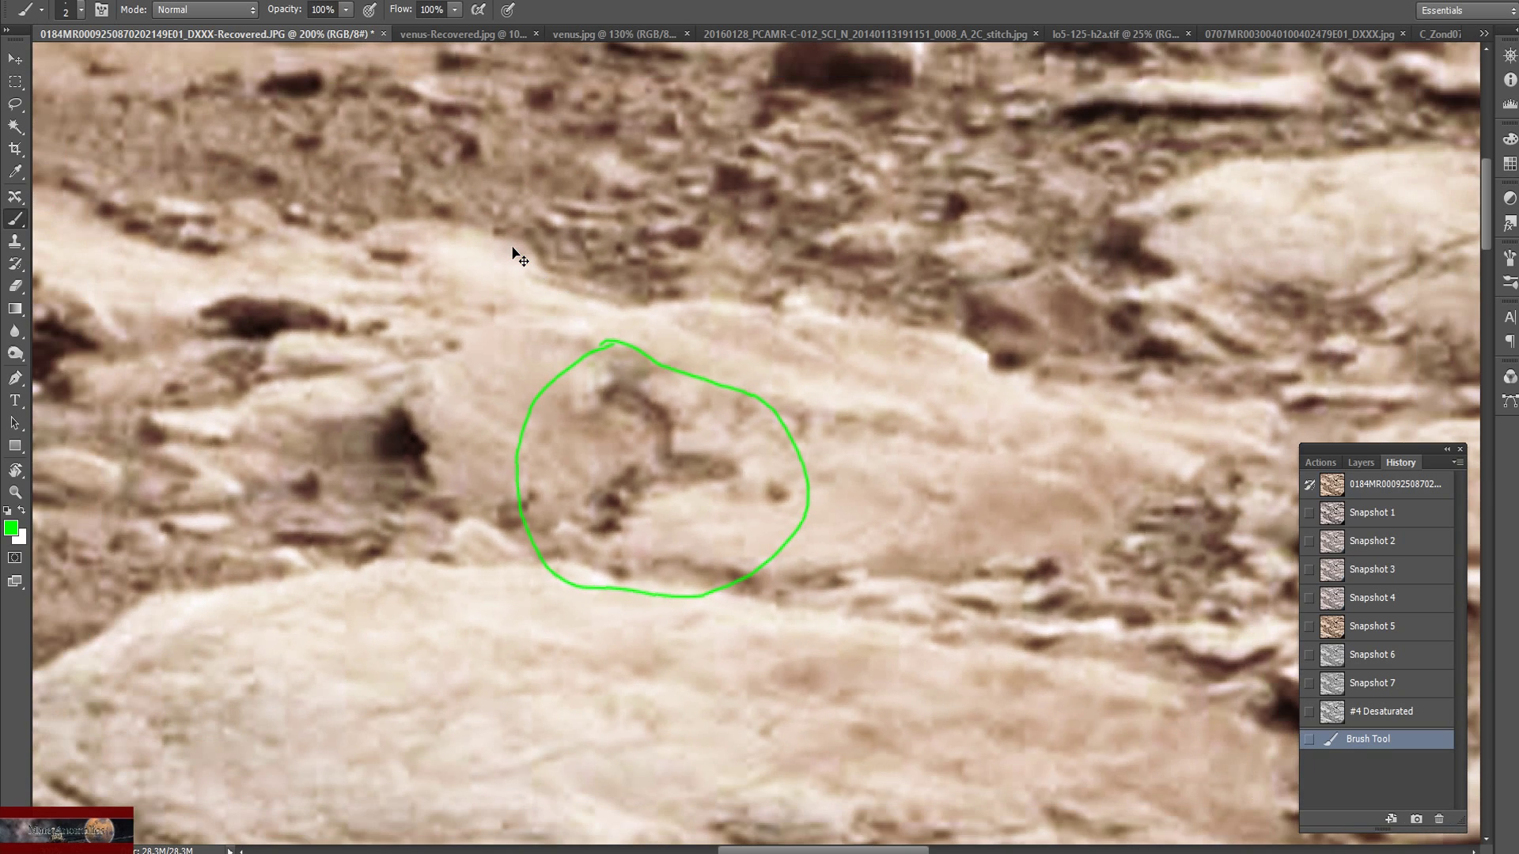
{"action": "scroll", "coordinate": [519, 257], "scroll_direction": "down", "scroll_amount": 2}
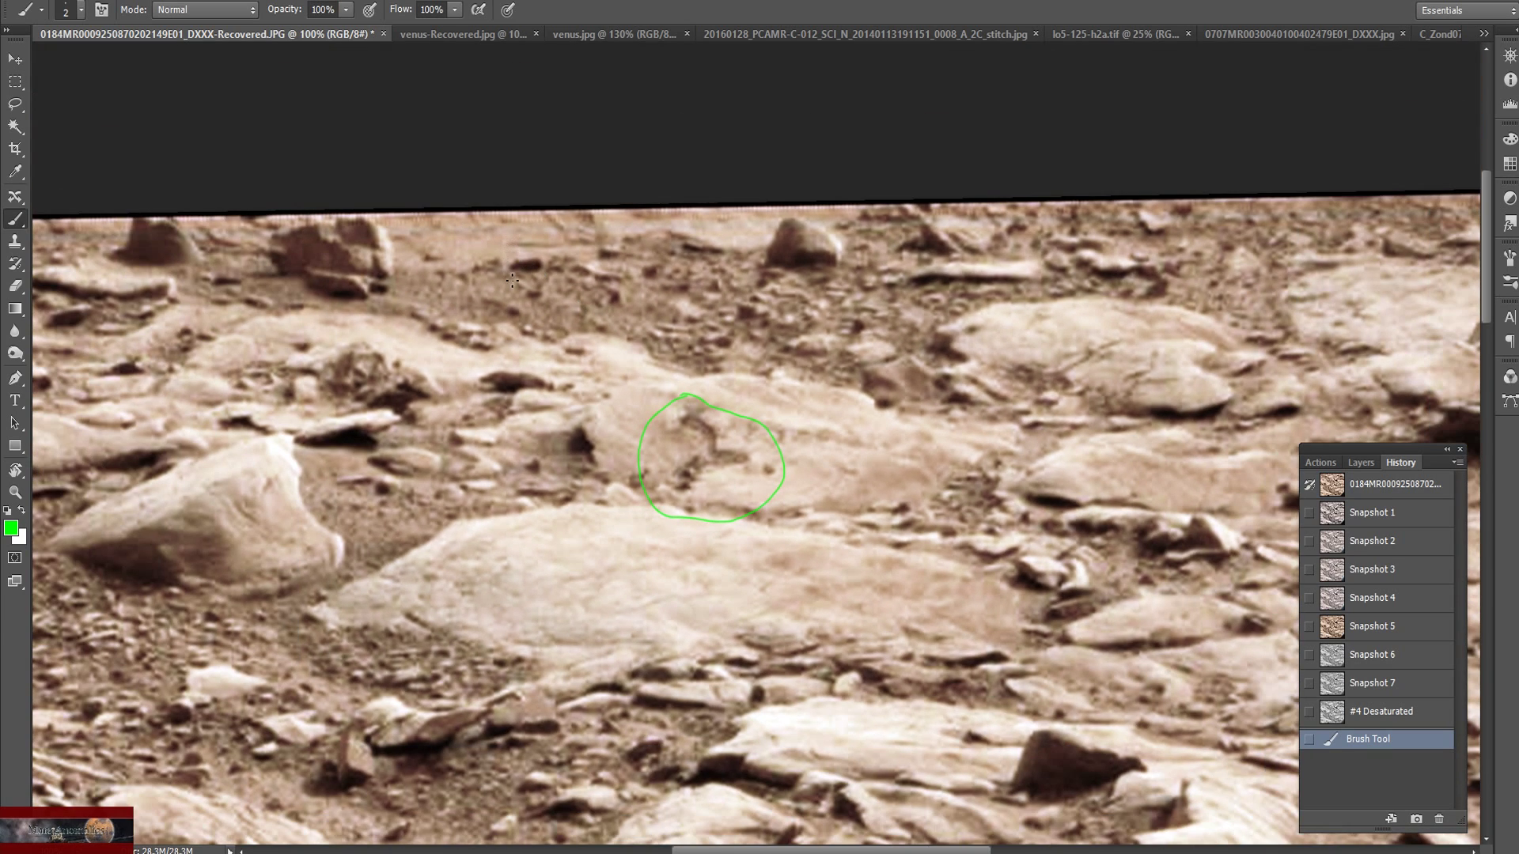
{"action": "scroll", "coordinate": [510, 320], "scroll_direction": "down", "scroll_amount": 2}
{"action": "scroll", "coordinate": [510, 320], "scroll_direction": "down", "scroll_amount": 5}
{"action": "scroll", "coordinate": [508, 339], "scroll_direction": "up", "scroll_amount": 4}
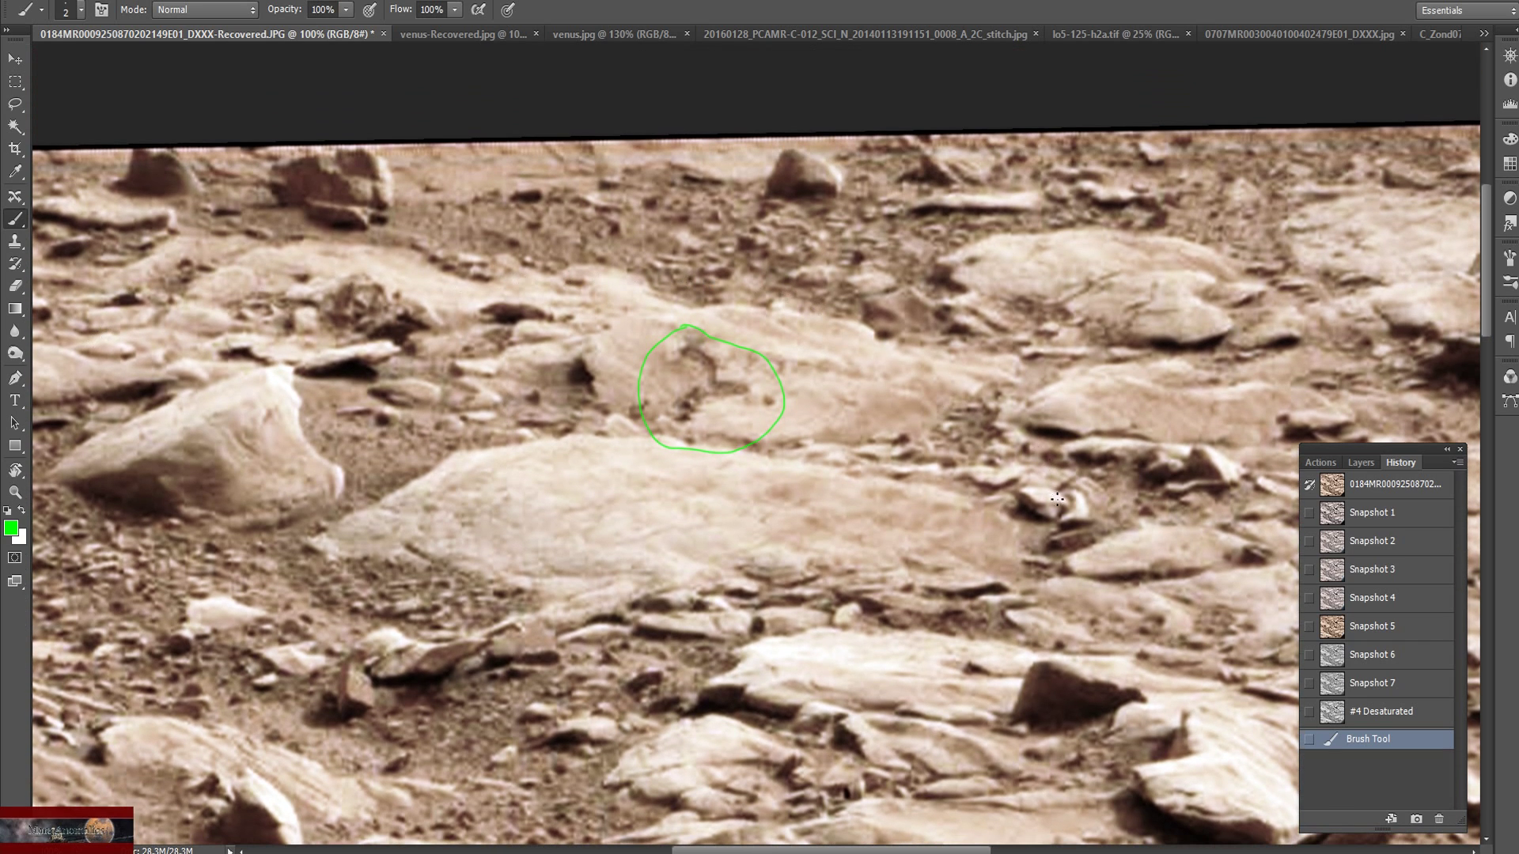
On grayscale Snapshot 7, circle the rock shape in green and zoom to 200% on it
{"action": "left_click", "coordinate": [1404, 683]}
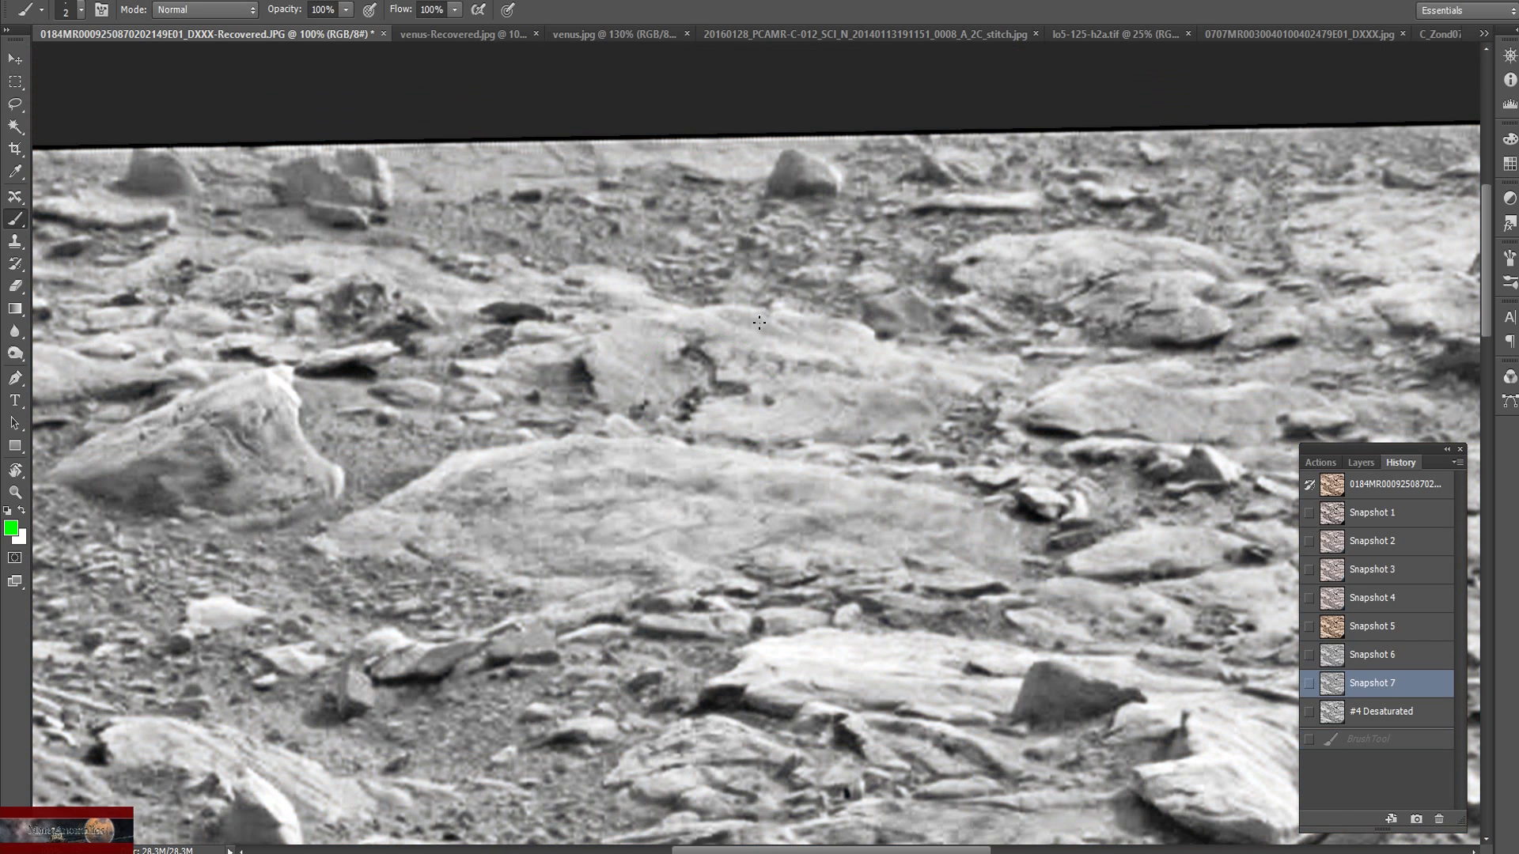
{"action": "scroll", "coordinate": [759, 340], "scroll_direction": "up", "scroll_amount": 1}
{"action": "mouse_move", "coordinate": [587, 196]}
{"action": "left_mouse_down"}
{"action": "mouse_move", "coordinate": [554, 204]}
{"action": "mouse_move", "coordinate": [647, 491]}
{"action": "mouse_move", "coordinate": [716, 217]}
{"action": "mouse_move", "coordinate": [563, 202]}
{"action": "left_mouse_up"}
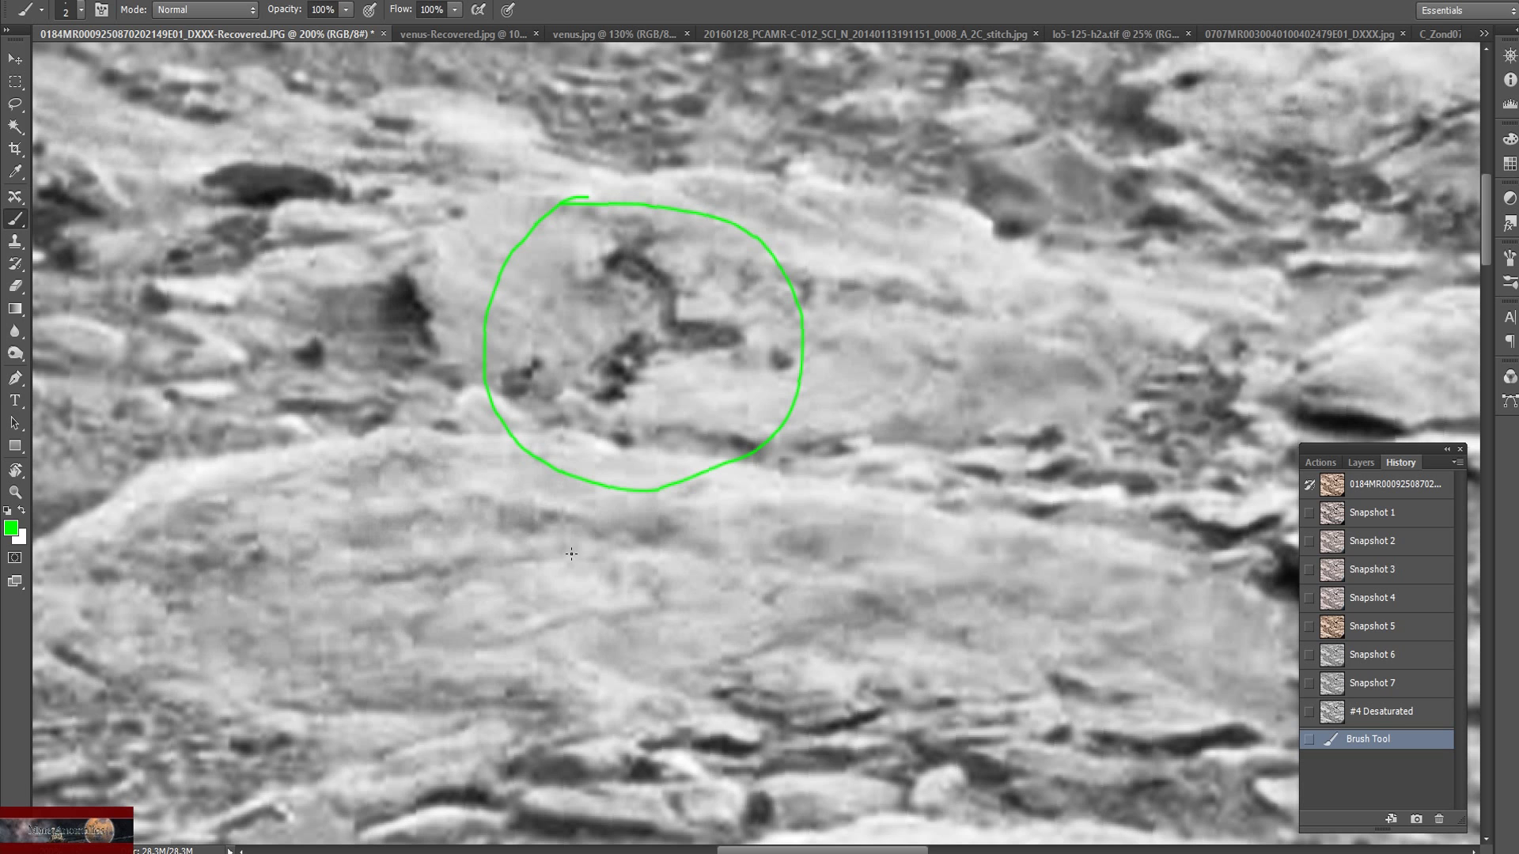
{"action": "key", "text": "ctrl+plus"}
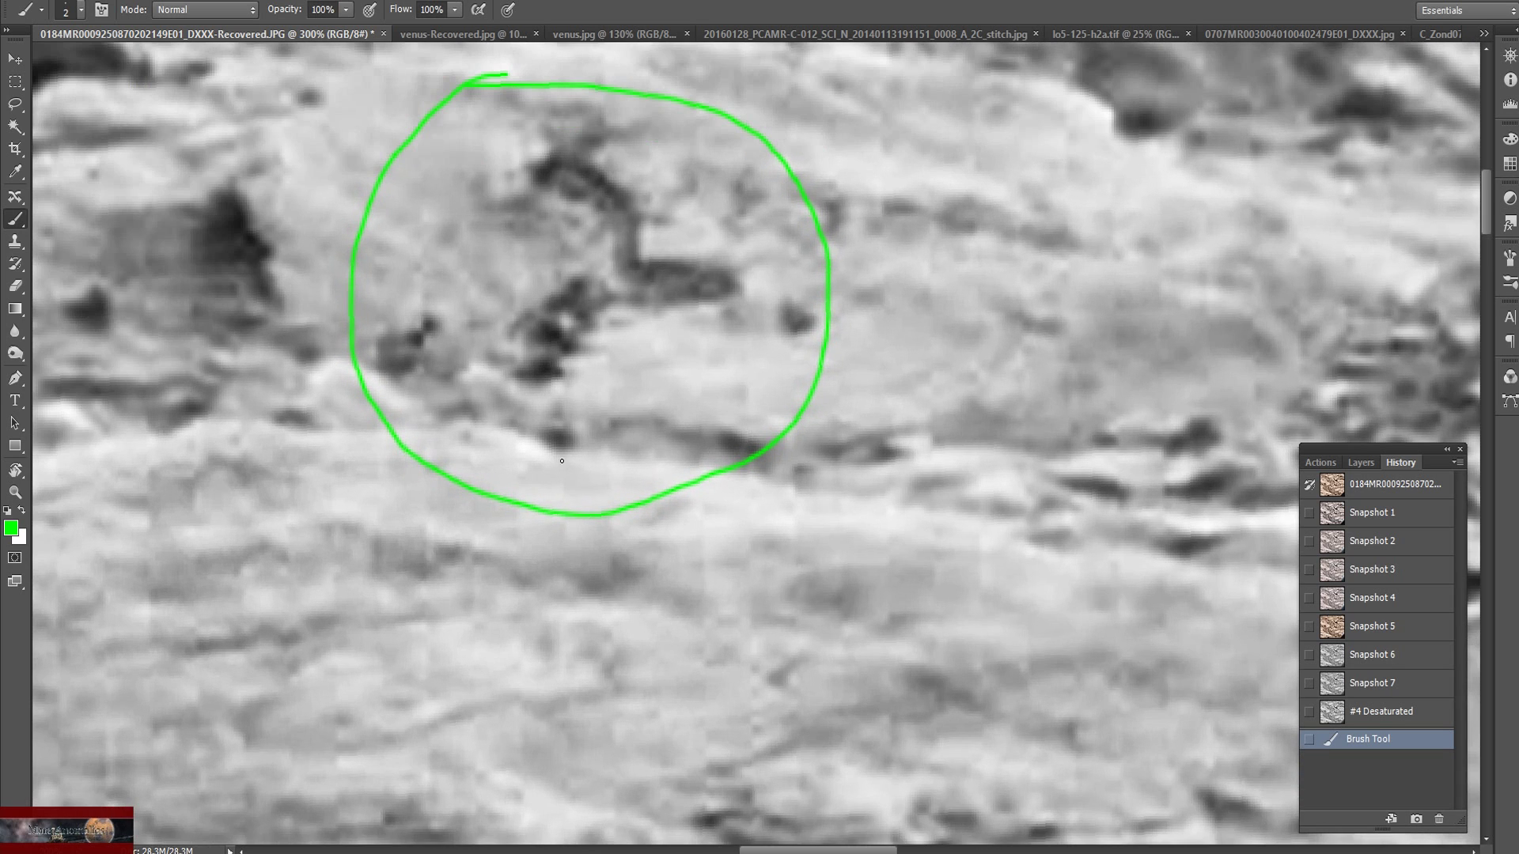
{"action": "scroll", "coordinate": [578, 535], "scroll_direction": "up", "scroll_amount": 2}
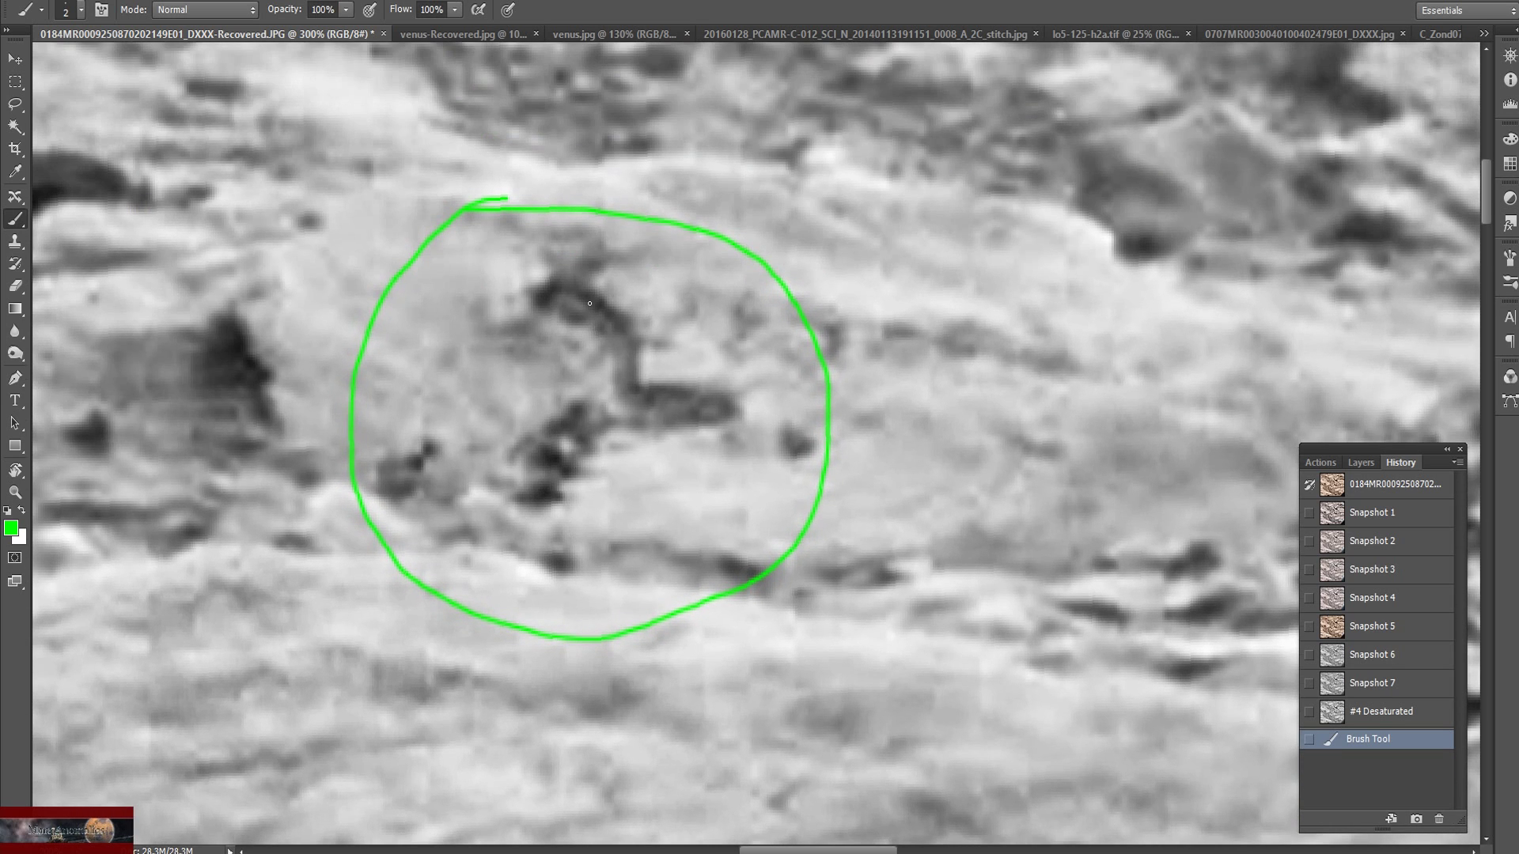
{"action": "key", "text": "ctrl+minus"}
{"action": "key", "text": "ctrl+minus"}
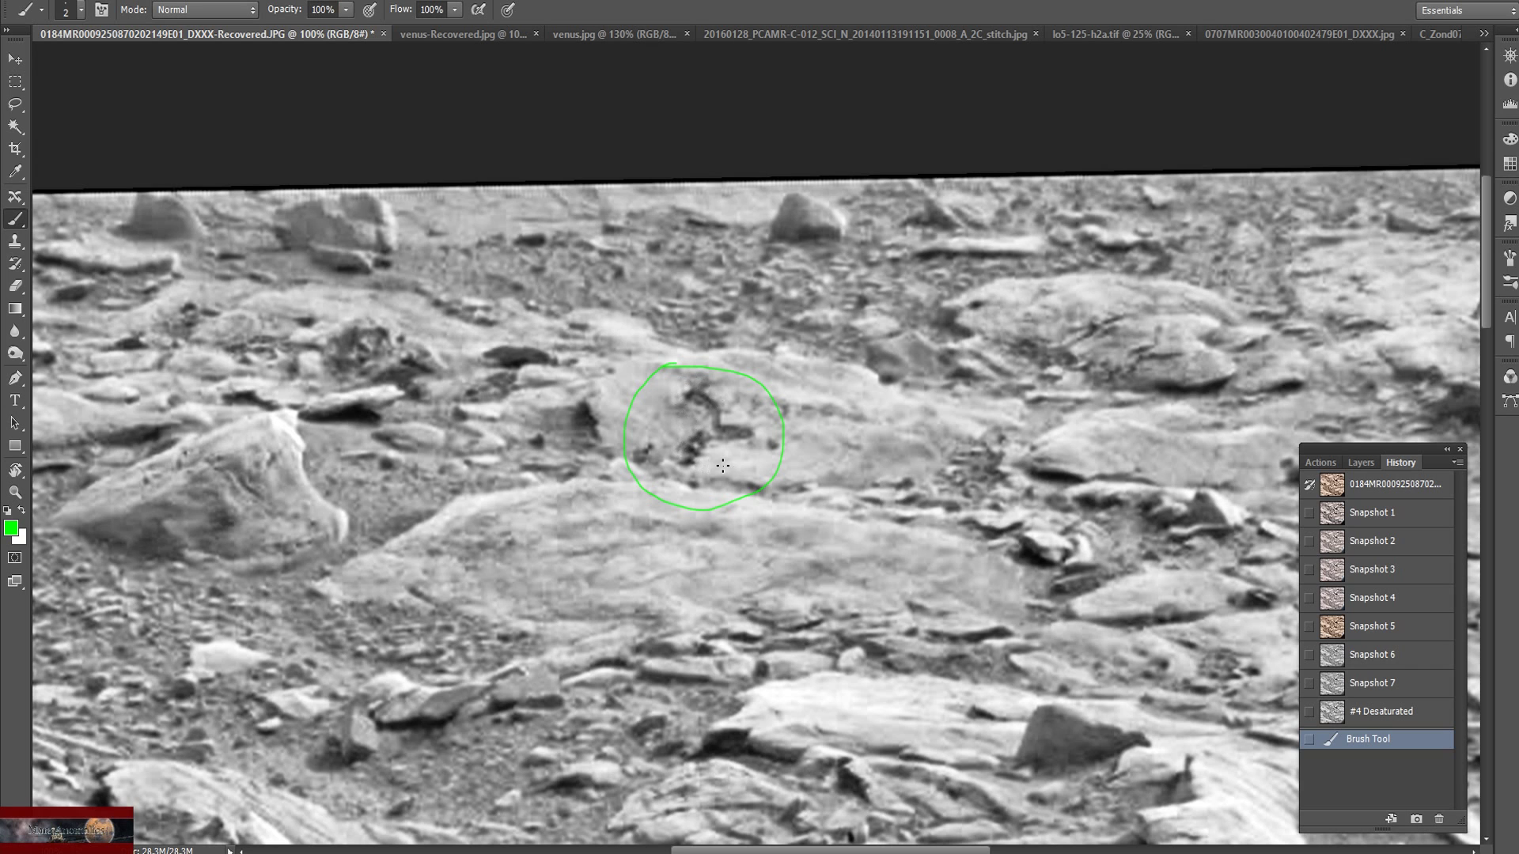
{"action": "key", "text": "ctrl+plus"}
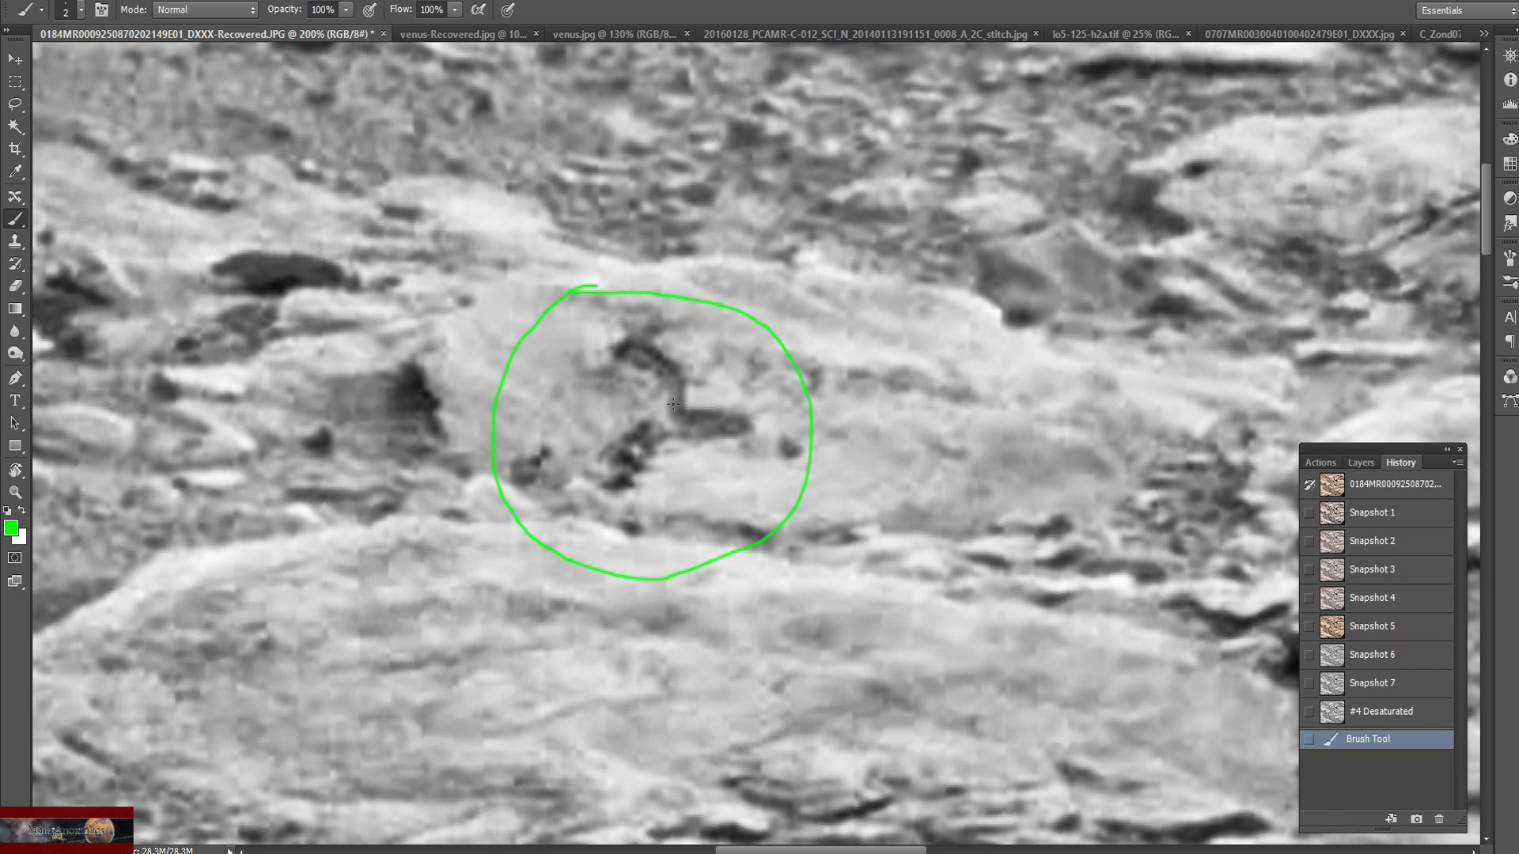
Compare Snapshots 7, 6, 5 and 4, restore the original colour state, and list open documents
{"action": "left_click", "coordinate": [1368, 684]}
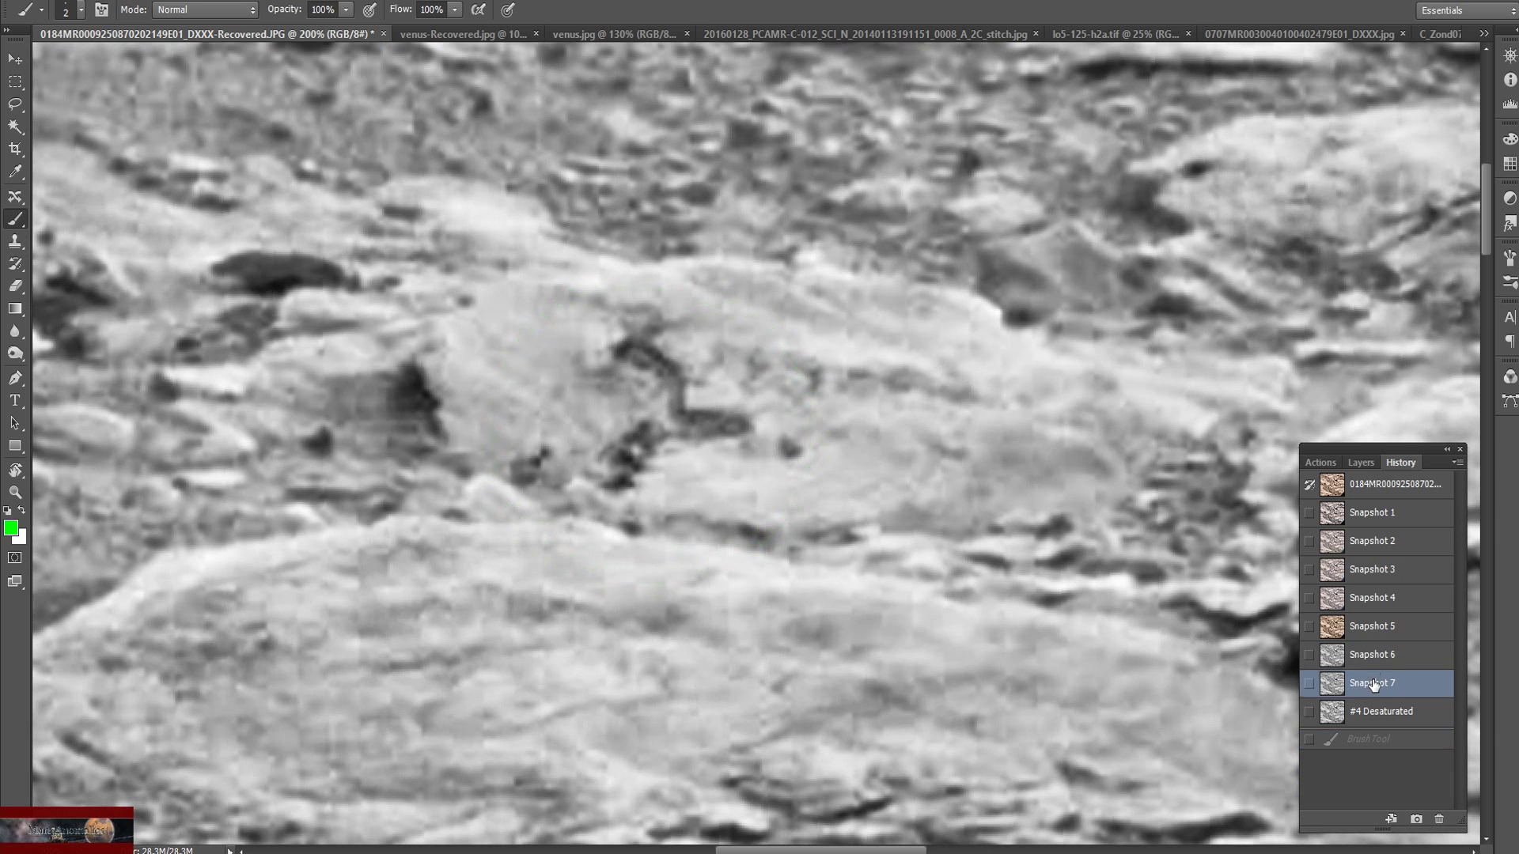
{"action": "left_click", "coordinate": [1381, 656]}
{"action": "left_click", "coordinate": [1386, 625]}
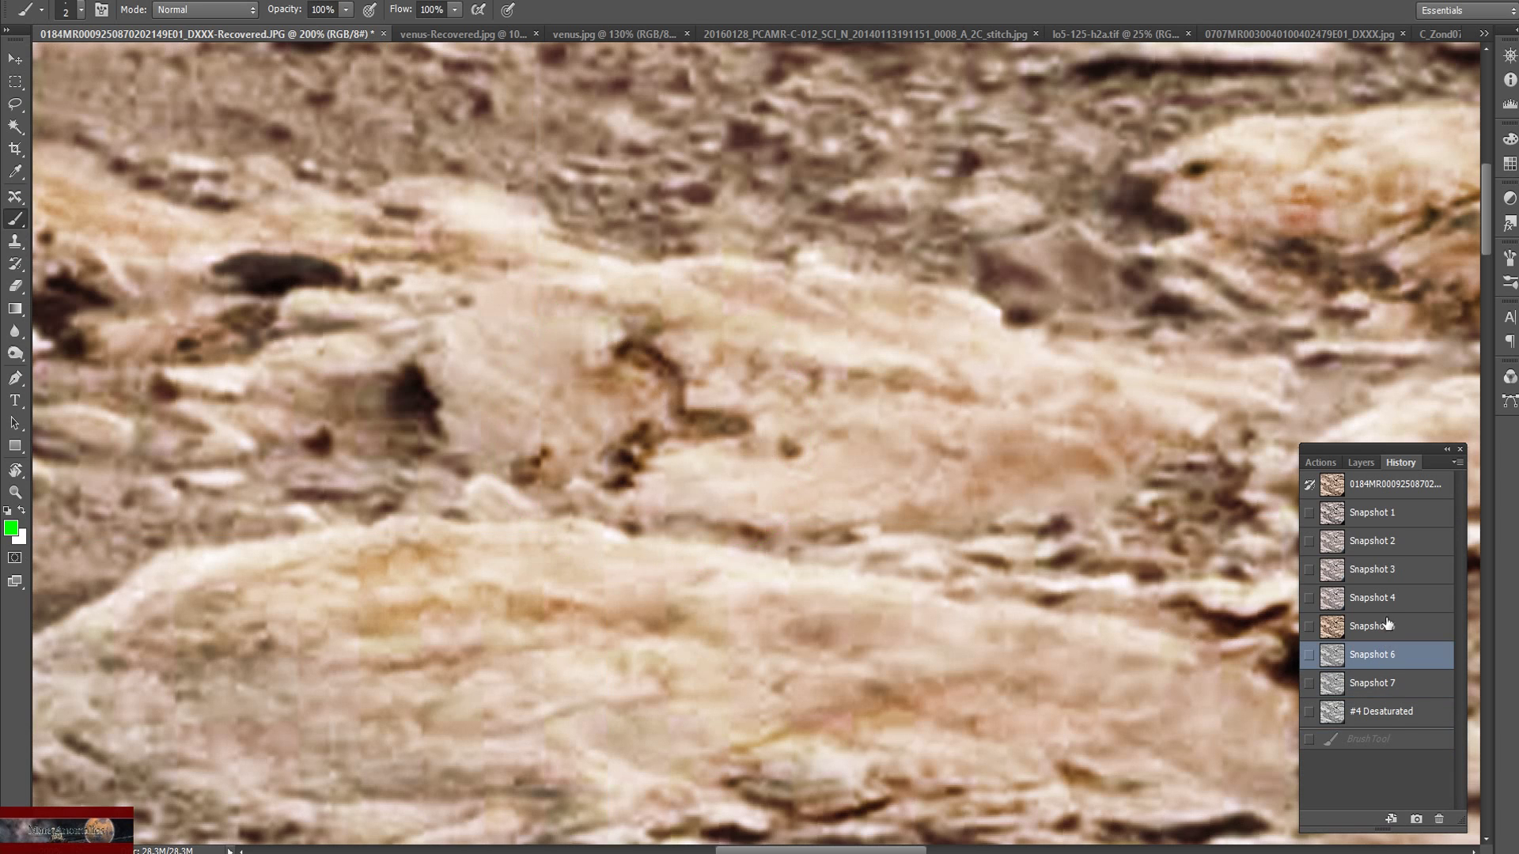
{"action": "left_click", "coordinate": [1388, 601]}
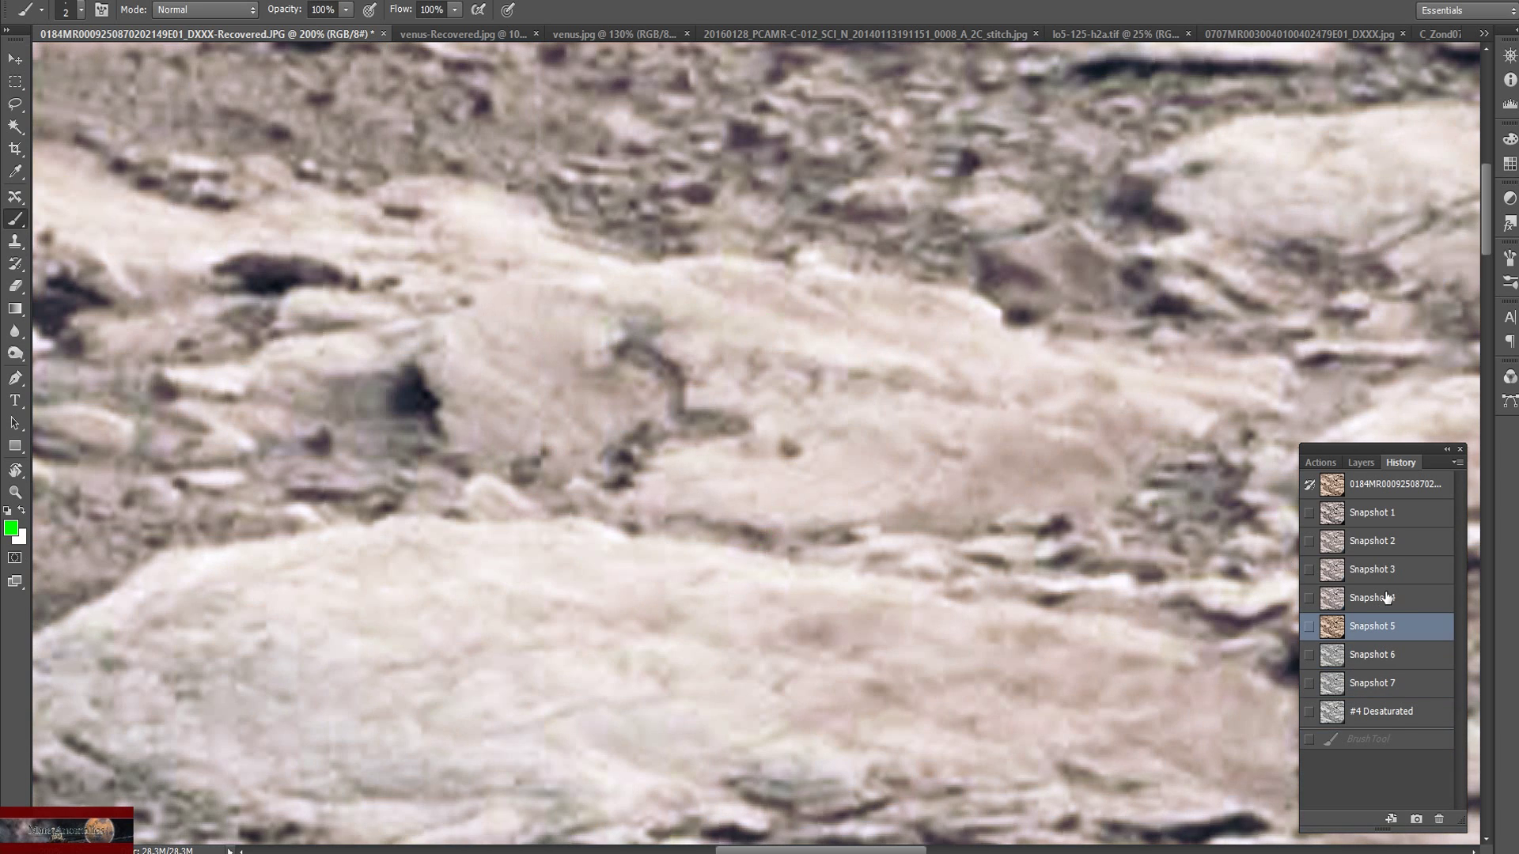
{"action": "left_click", "coordinate": [1388, 486]}
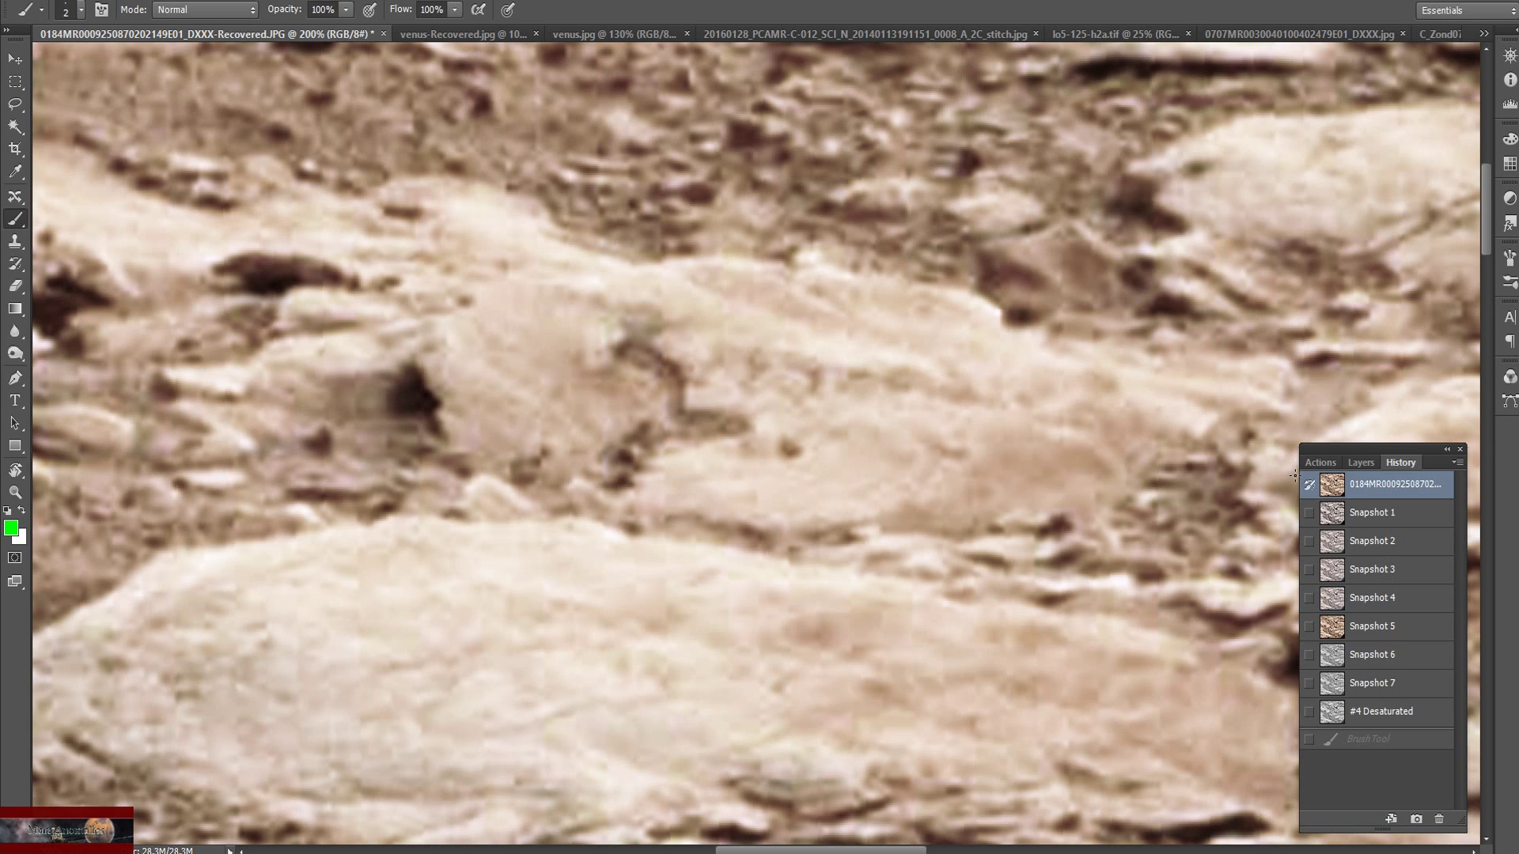
{"action": "left_click", "coordinate": [1478, 32]}
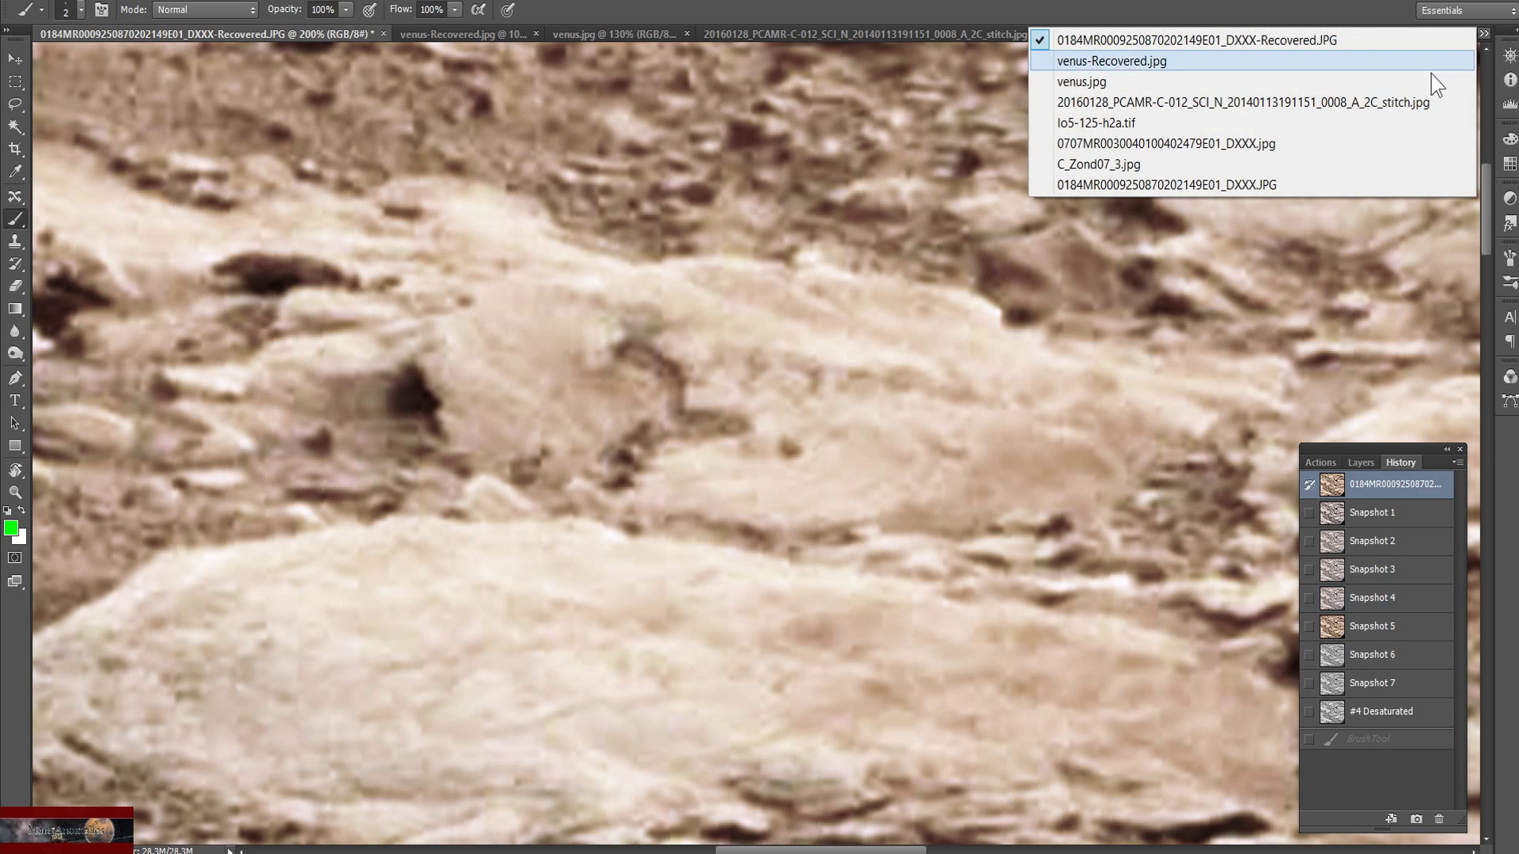
Switch to DXXX.JPG, show its original colour state and bring back the green rock circle
{"action": "left_click", "coordinate": [1281, 186]}
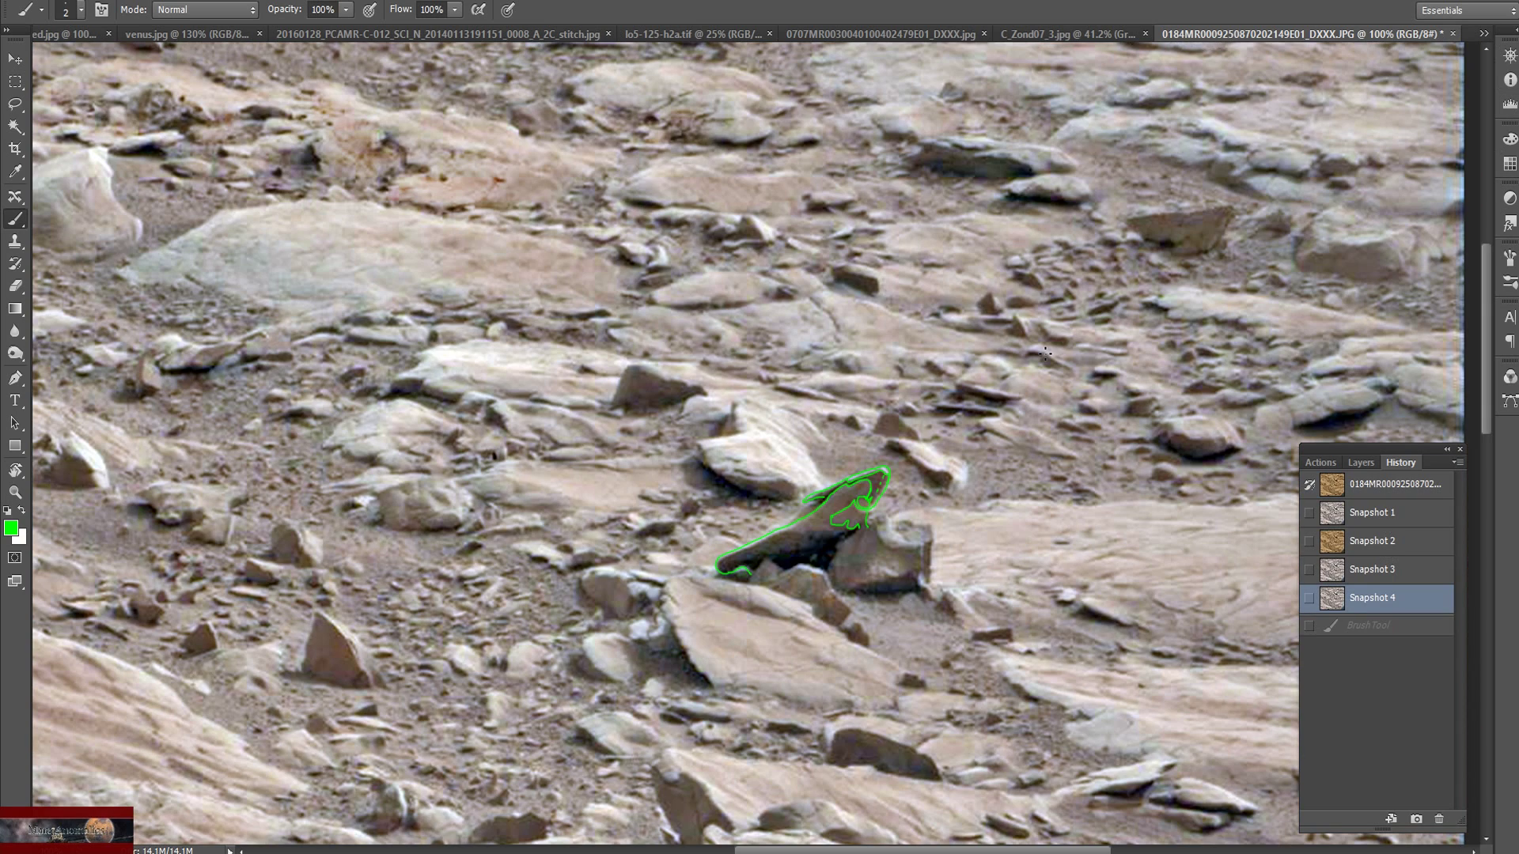
{"action": "left_click", "coordinate": [1351, 486]}
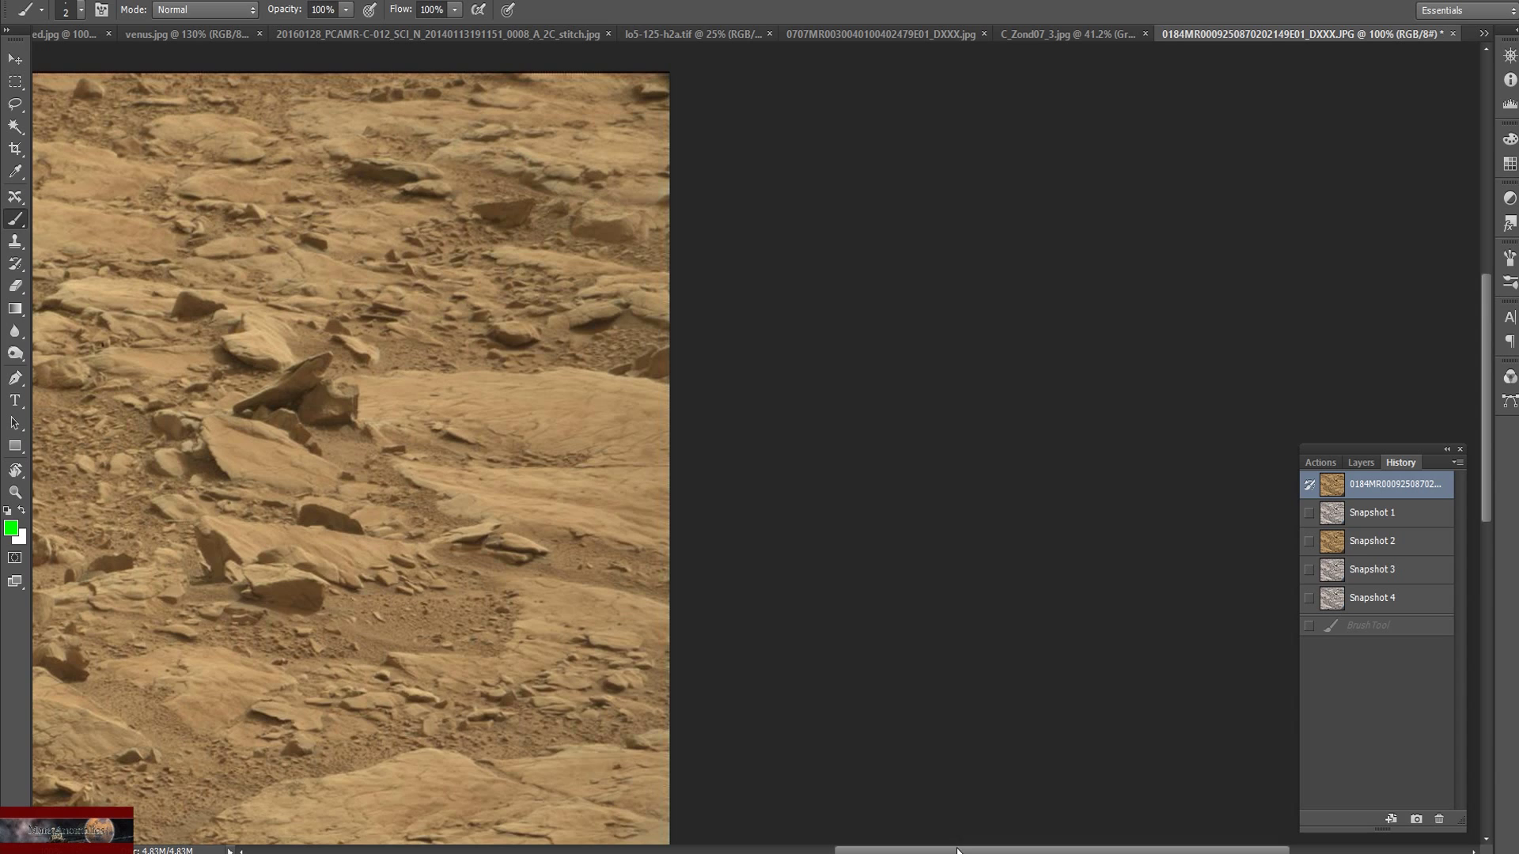
{"action": "left_click_drag", "start_coordinate": [959, 850], "coordinate": [787, 849]}
{"action": "scroll", "coordinate": [766, 690], "scroll_direction": "up", "scroll_amount": 10}
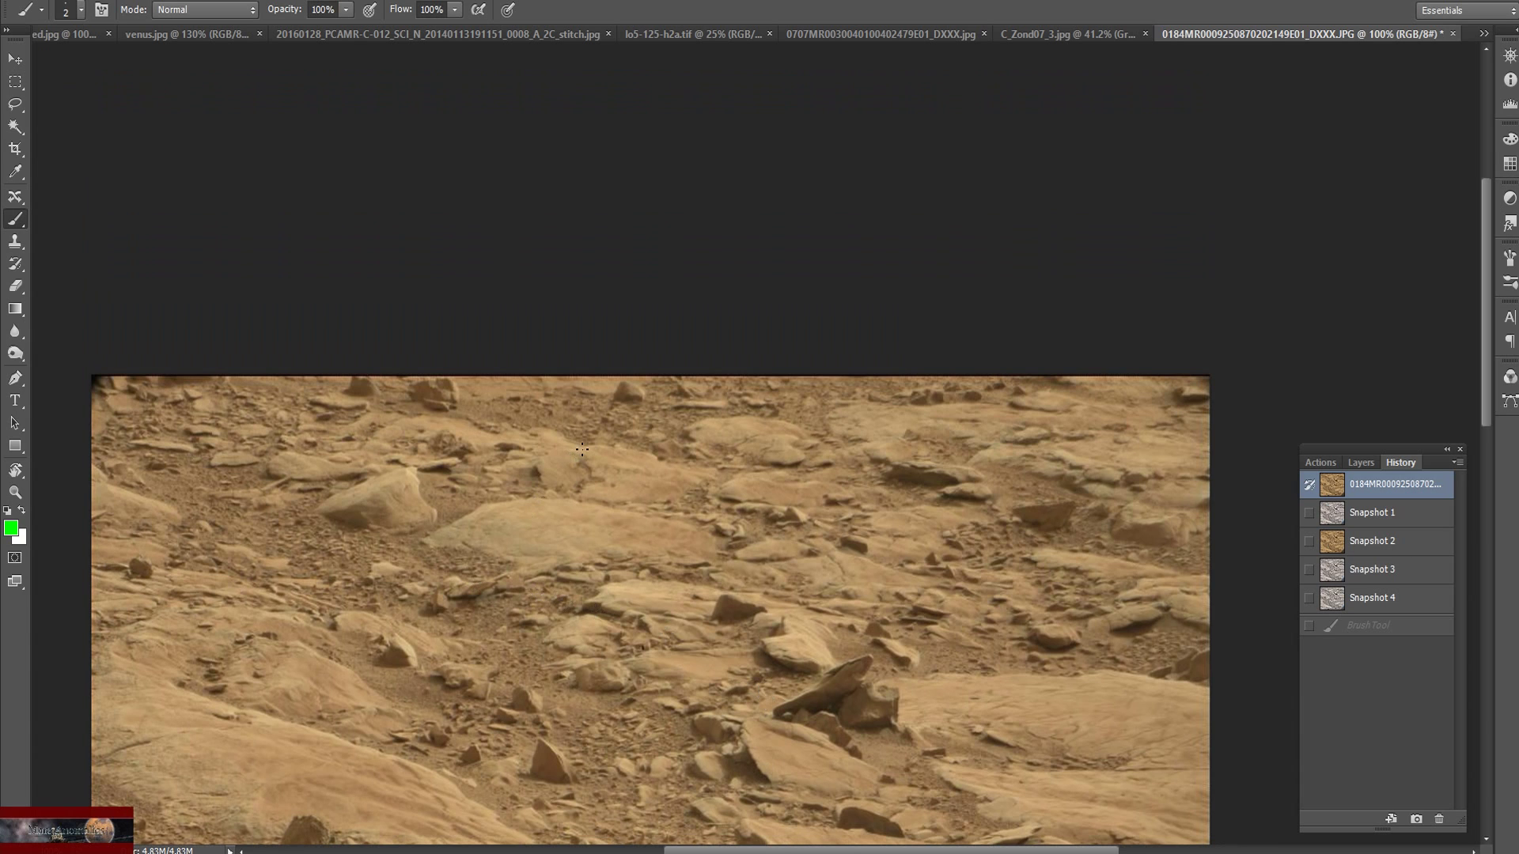
{"action": "key", "text": "ctrl+z"}
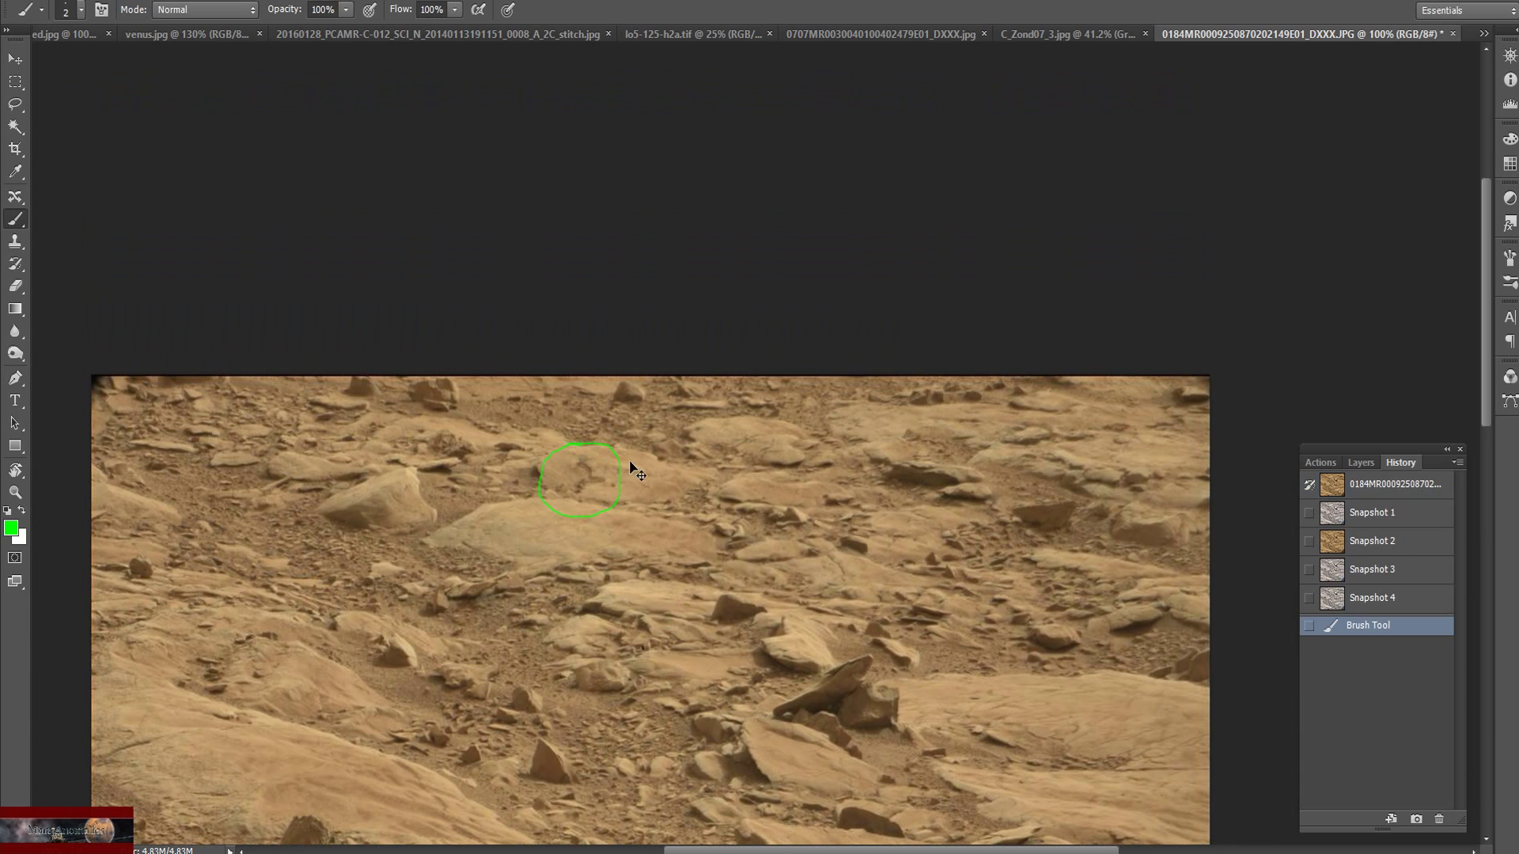
{"action": "key", "text": "ctrl+plus"}
{"action": "key", "text": "ctrl+plus"}
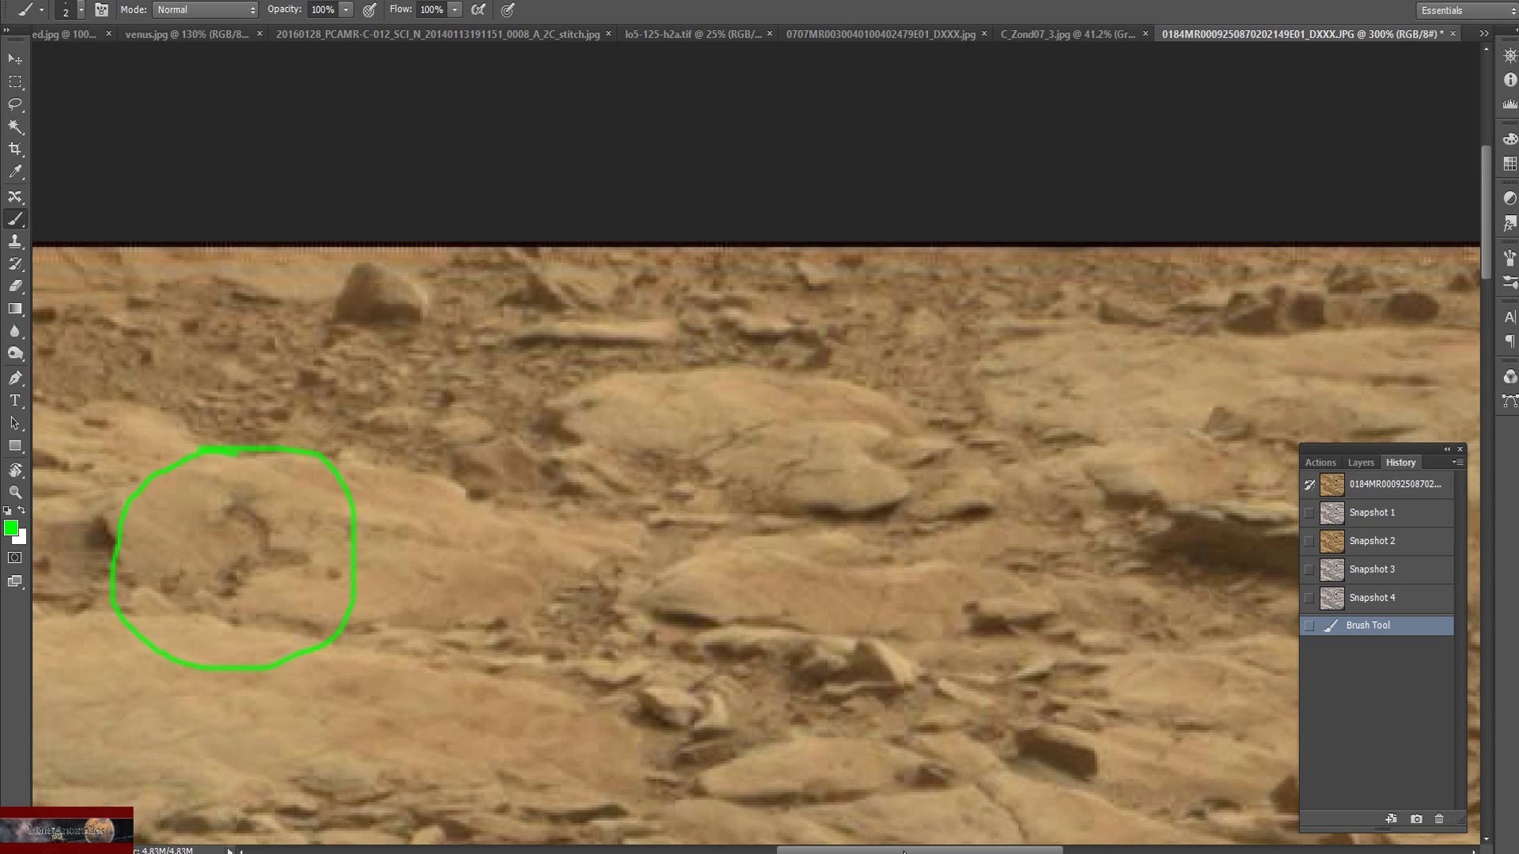
{"action": "left_click_drag", "start_coordinate": [900, 850], "coordinate": [837, 850]}
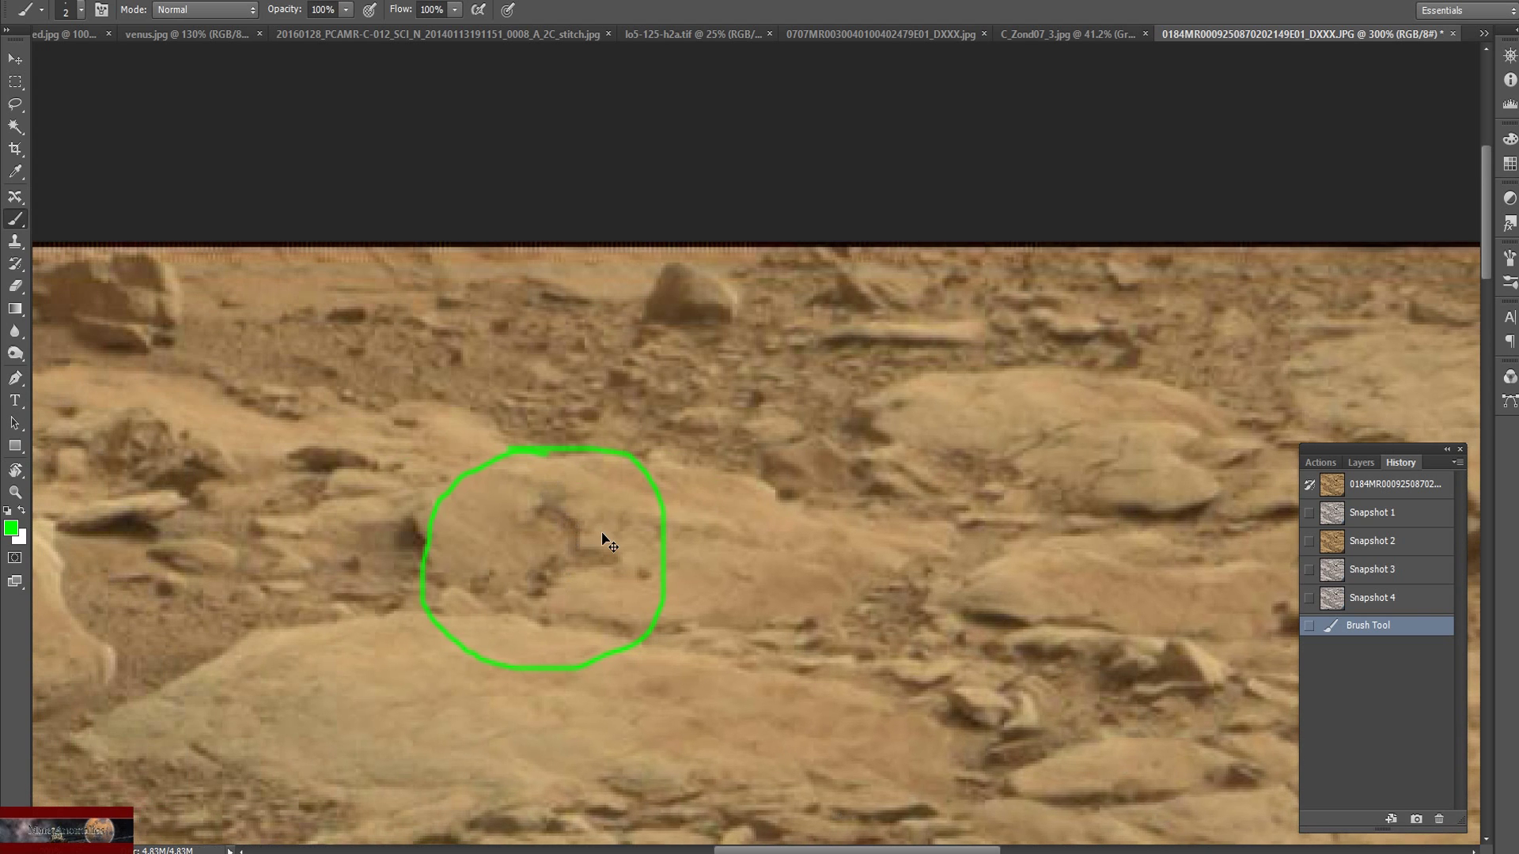
{"action": "key", "text": "ctrl+plus"}
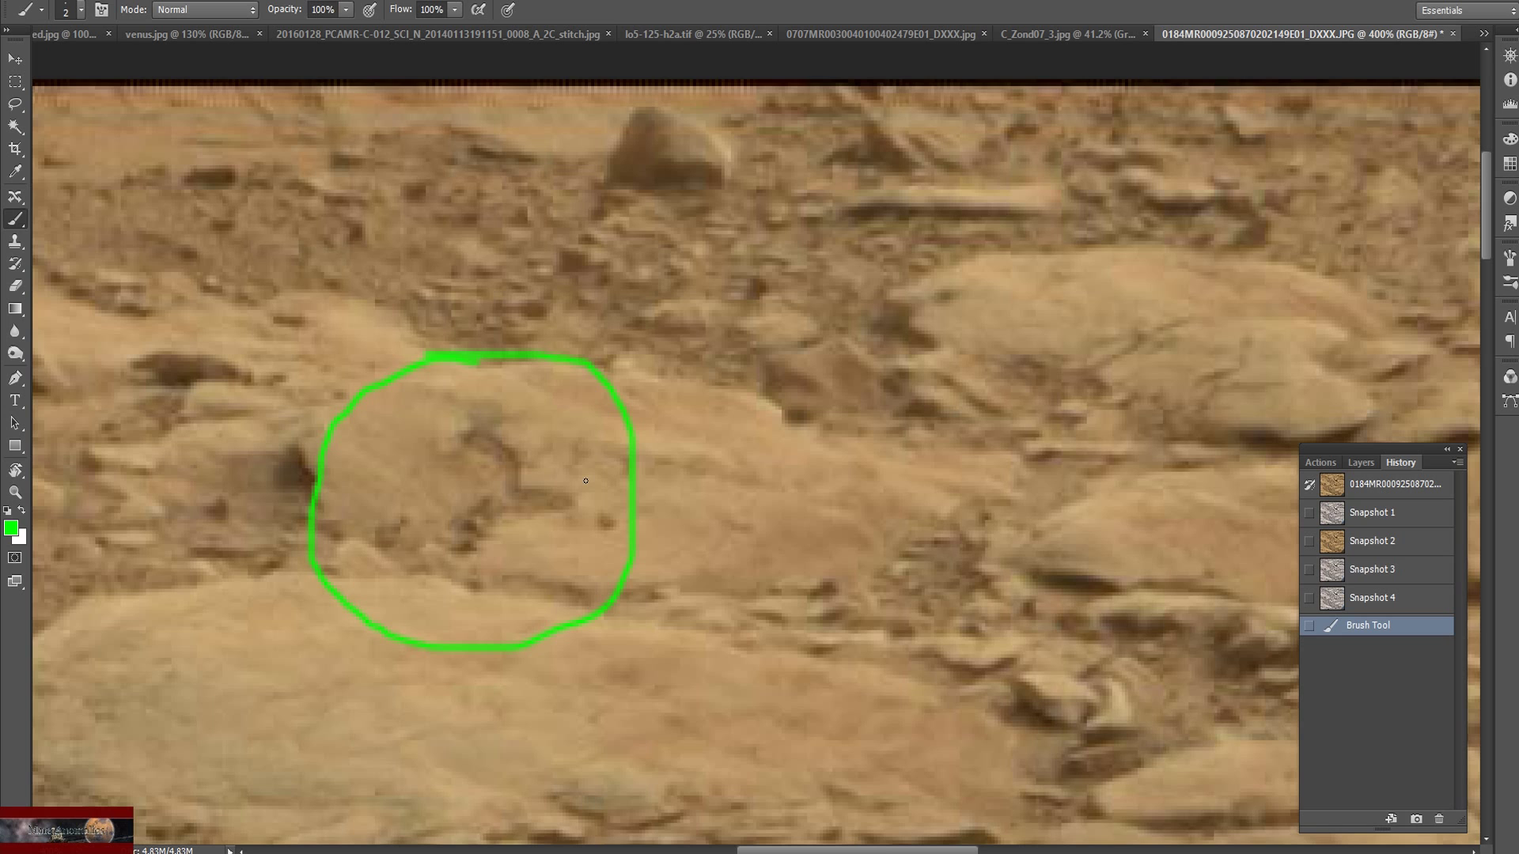
{"action": "key", "text": "ctrl+plus"}
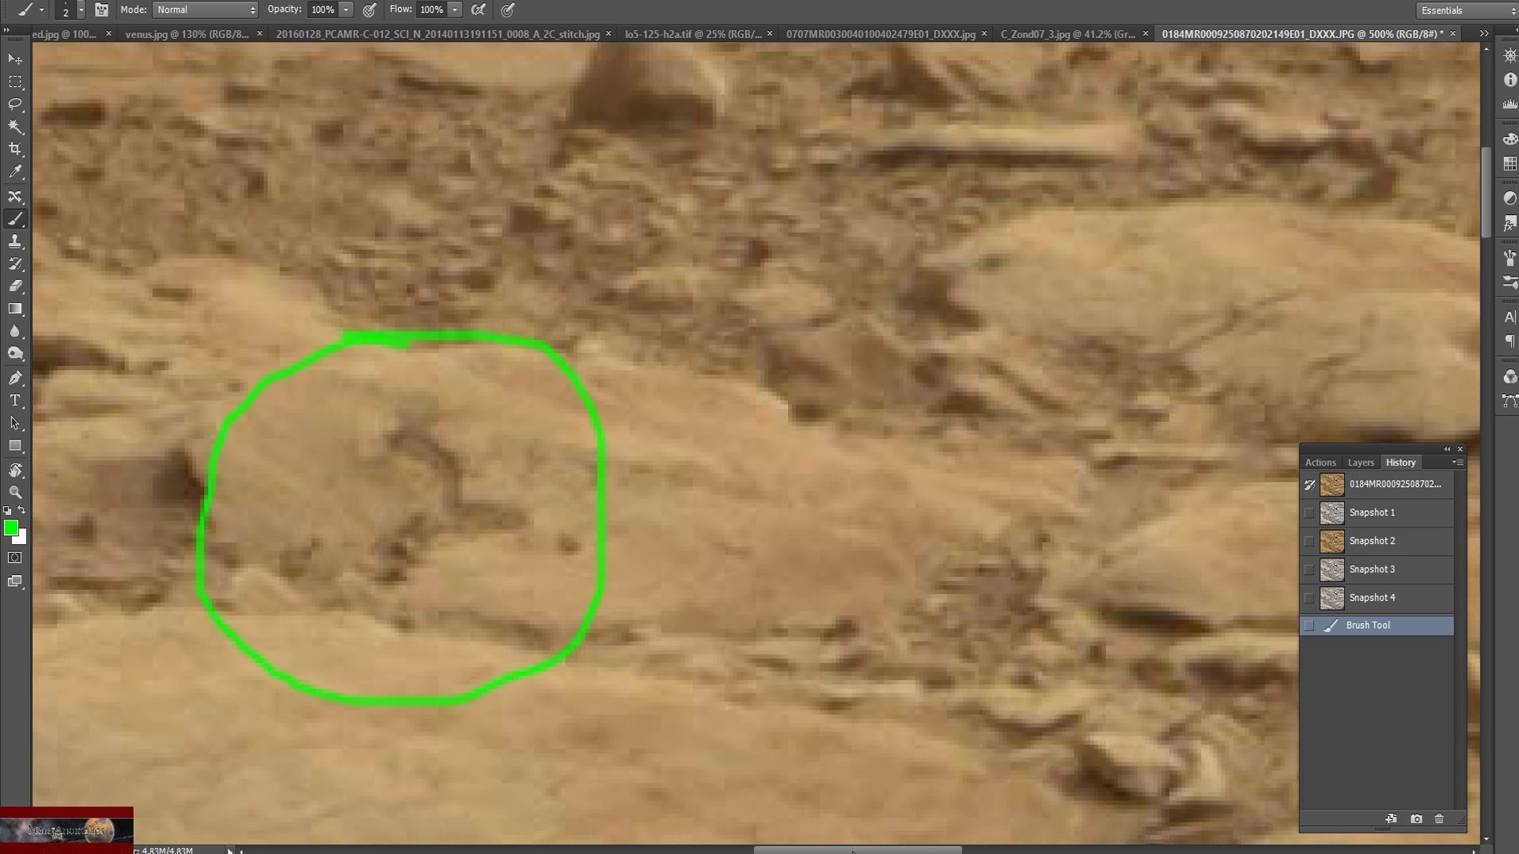
{"action": "mouse_move", "coordinate": [852, 852]}
{"action": "left_mouse_down"}
{"action": "mouse_move", "coordinate": [808, 852]}
{"action": "mouse_move", "coordinate": [825, 850]}
{"action": "left_mouse_up"}
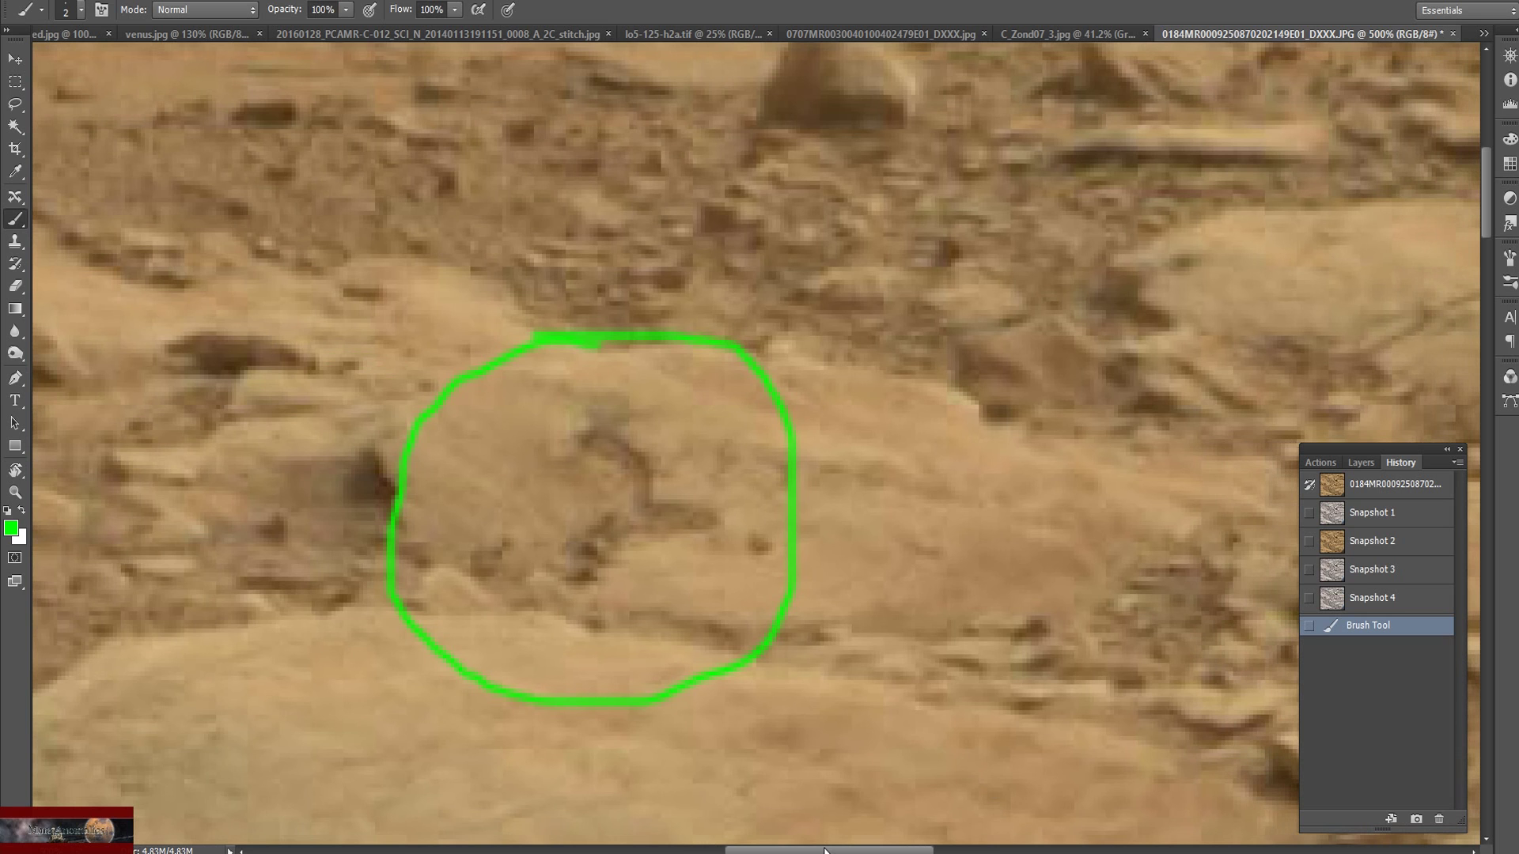
{"action": "key", "text": "ctrl+minus"}
{"action": "key", "text": "ctrl+minus"}
{"action": "key", "text": "ctrl+minus"}
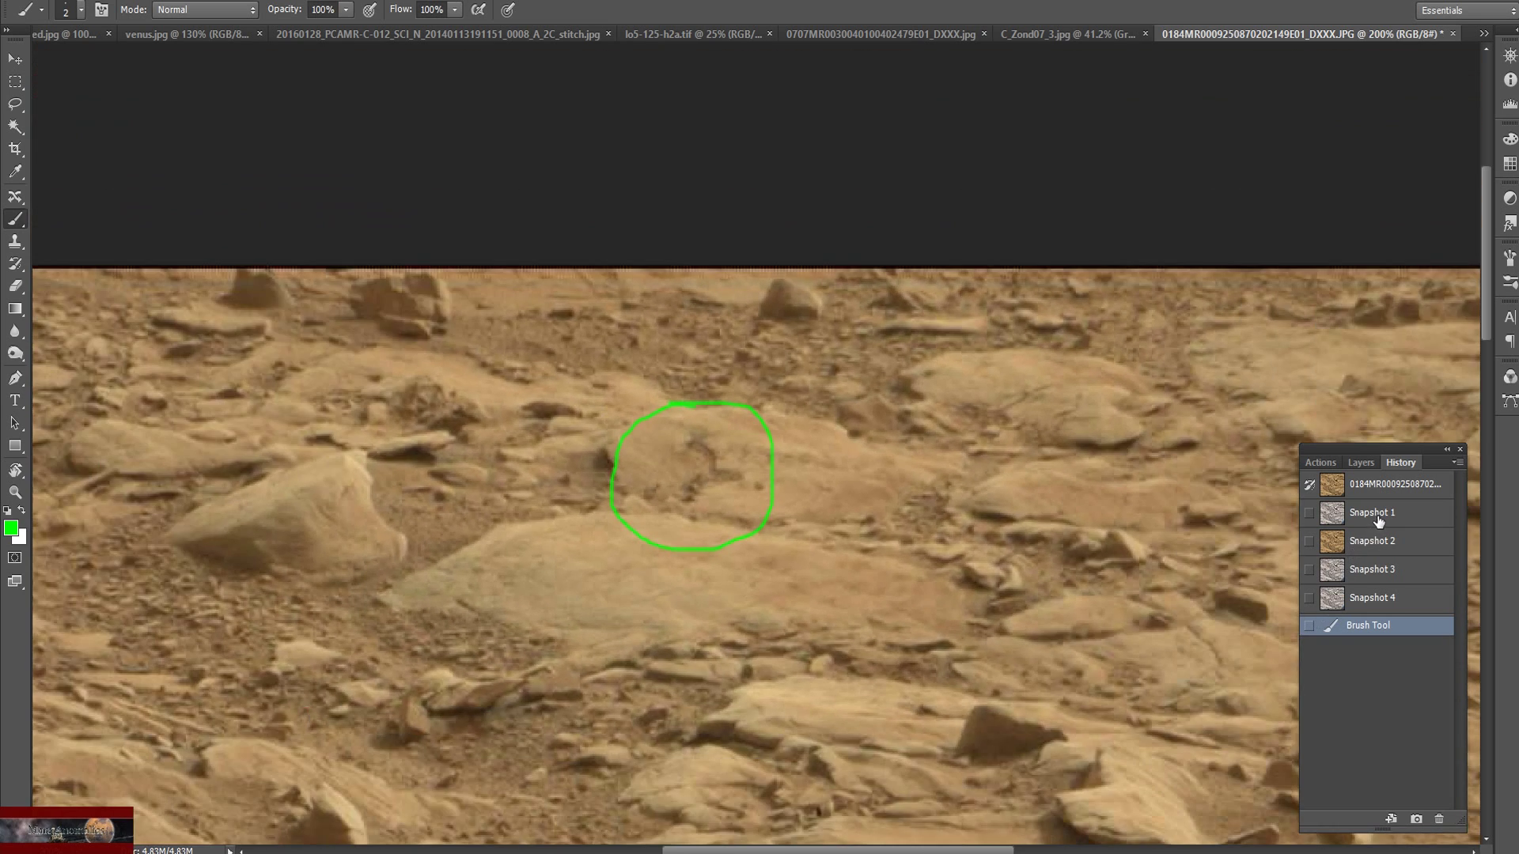
Revert to Snapshot 1 and redraw a green circle around the dark-marked flat rock
{"action": "left_click", "coordinate": [1319, 515]}
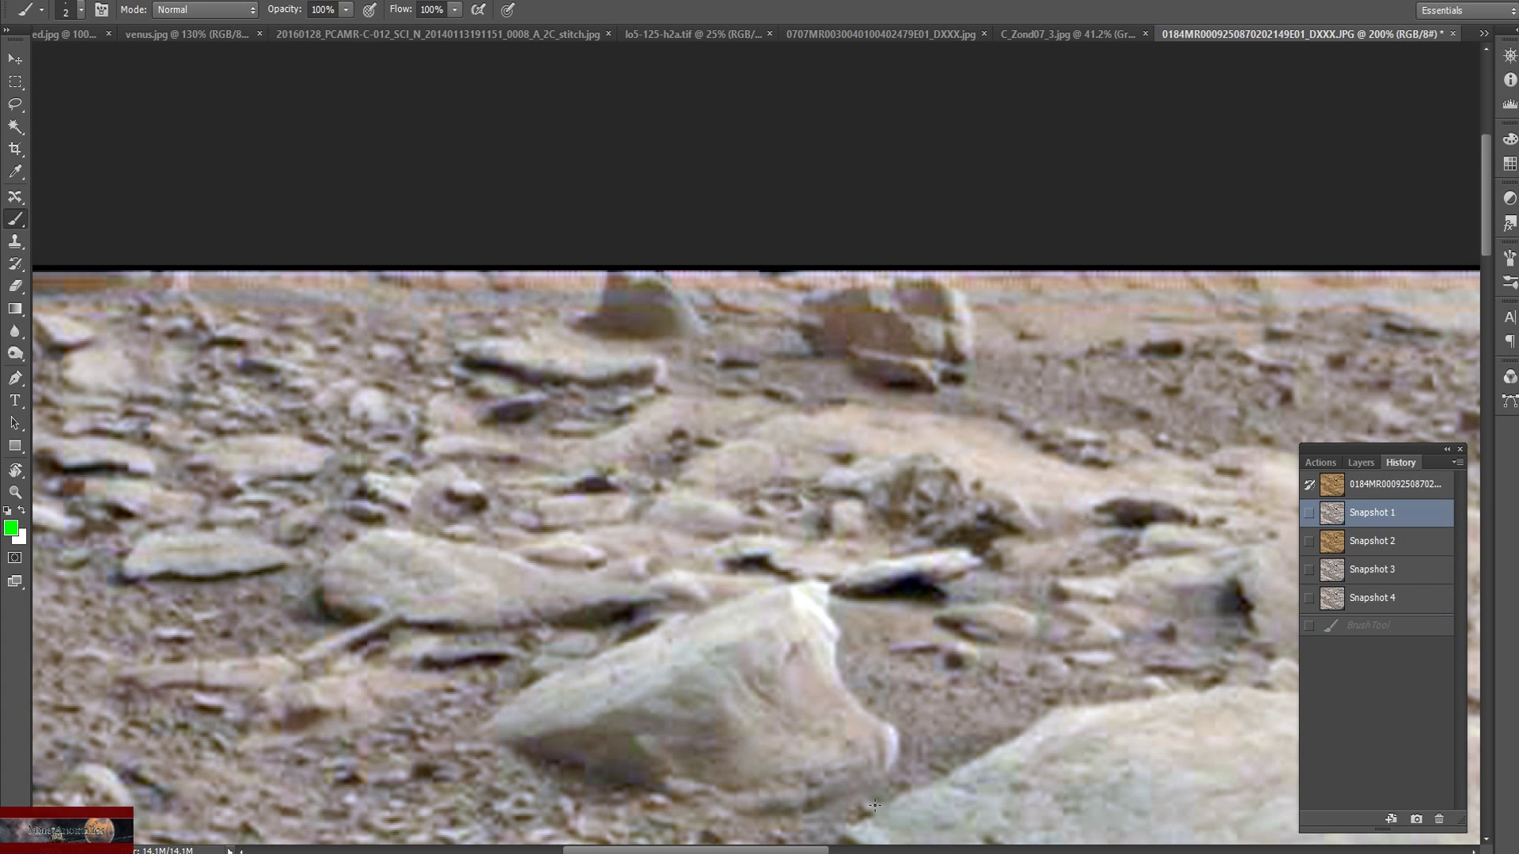
{"action": "left_click_drag", "start_coordinate": [791, 848], "coordinate": [923, 849]}
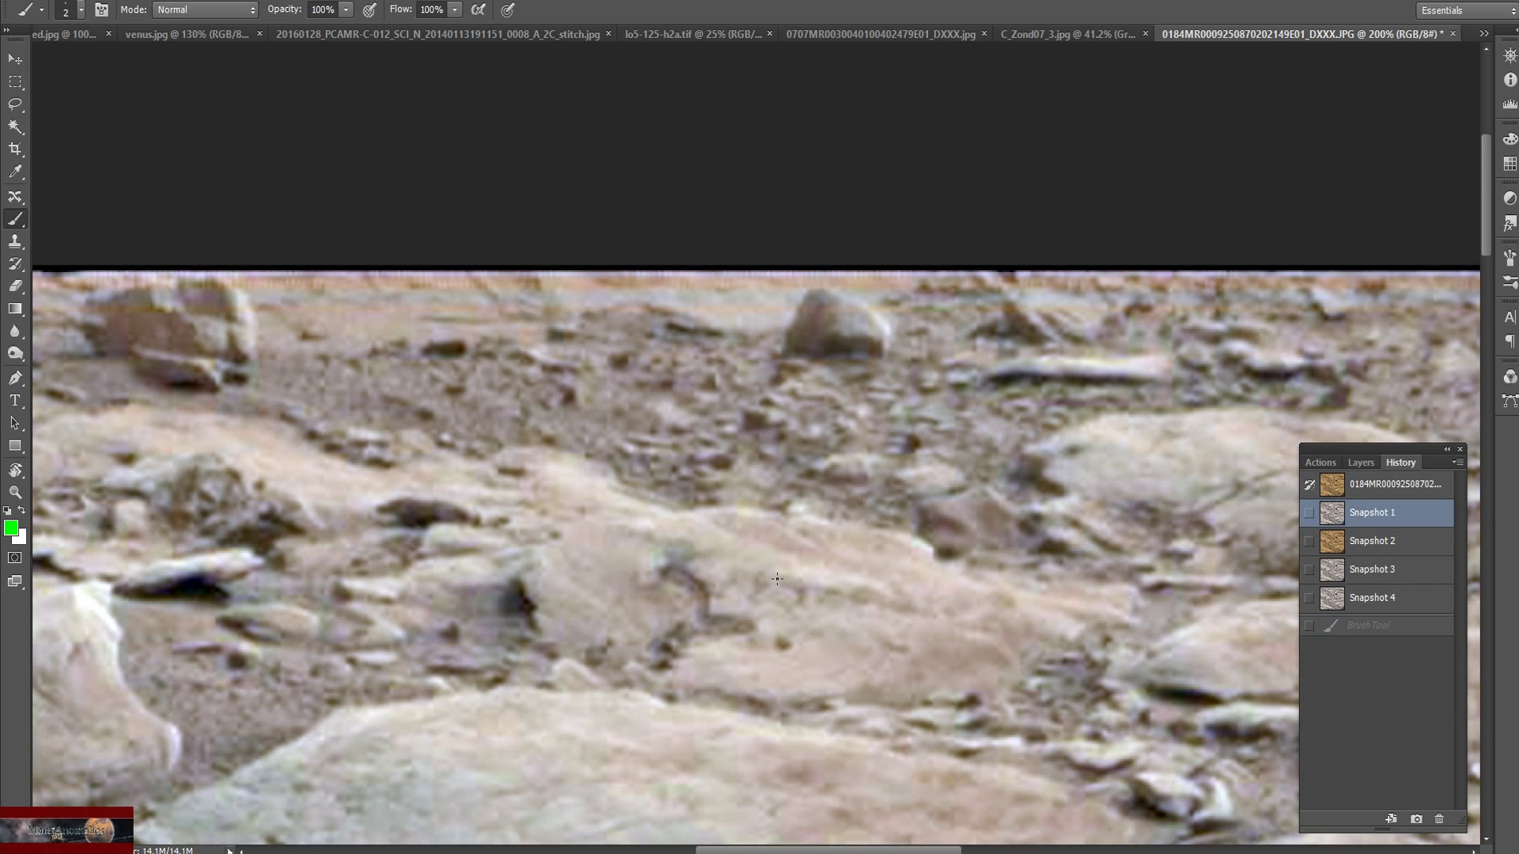
{"action": "mouse_move", "coordinate": [693, 527]}
{"action": "left_mouse_down"}
{"action": "mouse_move", "coordinate": [580, 597]}
{"action": "mouse_move", "coordinate": [589, 677]}
{"action": "mouse_move", "coordinate": [697, 704]}
{"action": "mouse_move", "coordinate": [785, 628]}
{"action": "mouse_move", "coordinate": [751, 552]}
{"action": "mouse_move", "coordinate": [690, 523]}
{"action": "left_mouse_up"}
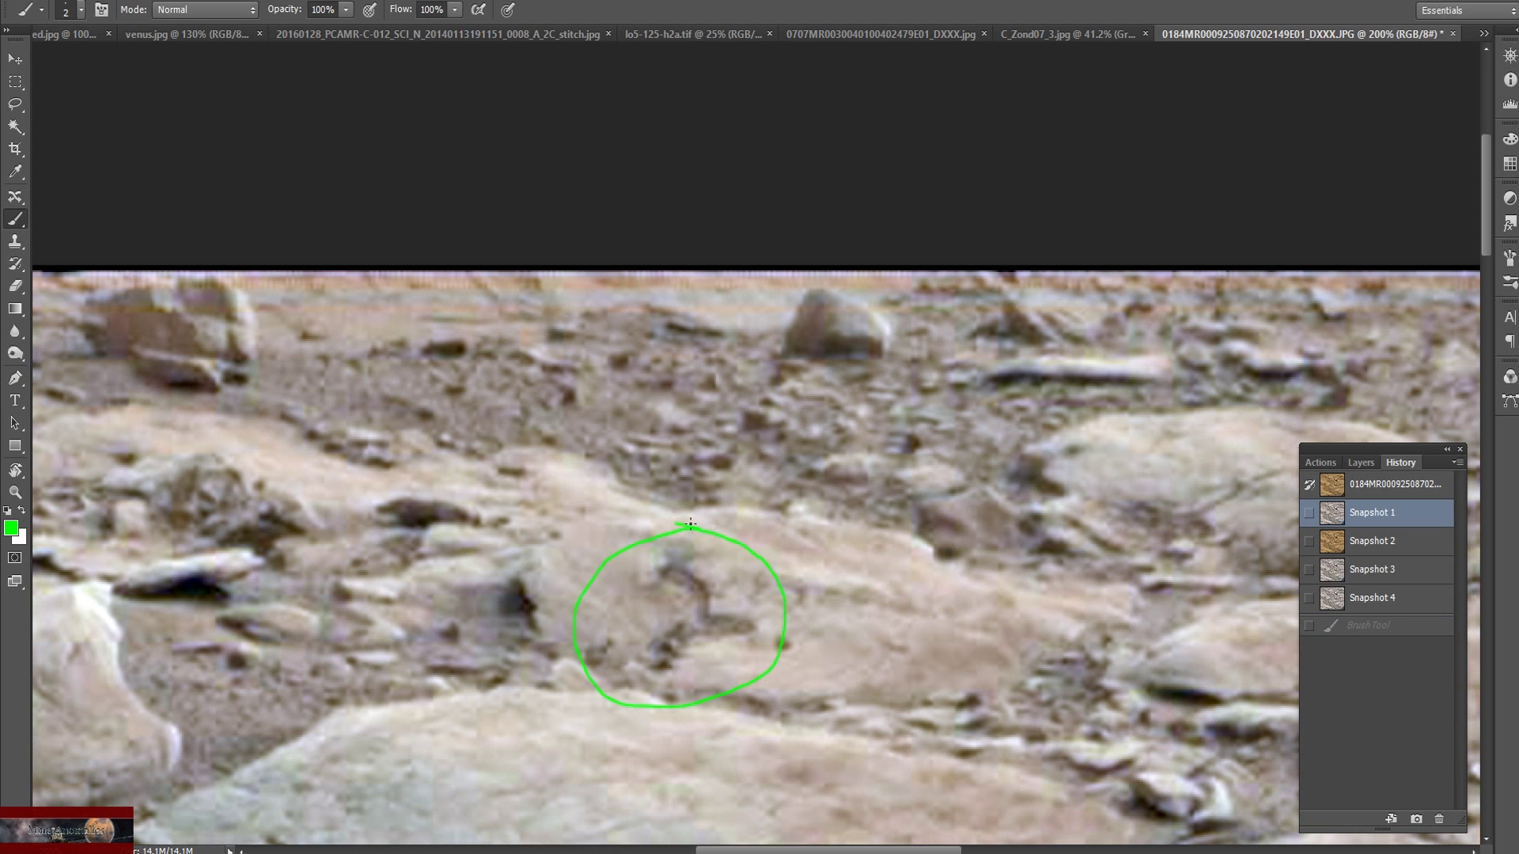
{"action": "key", "text": "ctrl+plus"}
{"action": "scroll", "coordinate": [935, 553], "scroll_direction": "down", "scroll_amount": 3}
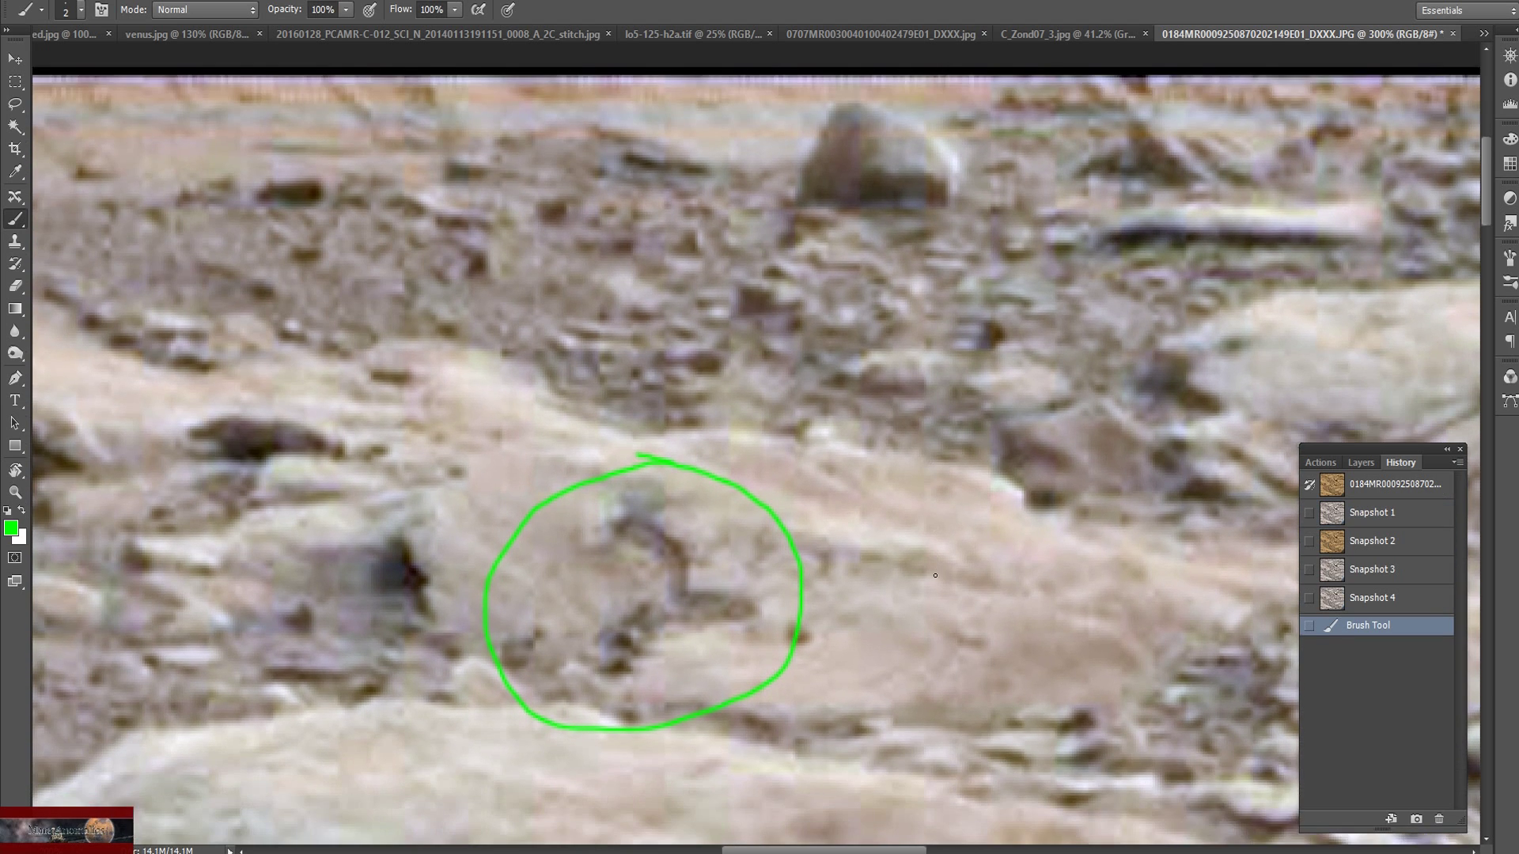
{"action": "scroll", "coordinate": [935, 575], "scroll_direction": "down", "scroll_amount": 2}
{"action": "key", "text": "ctrl+minus"}
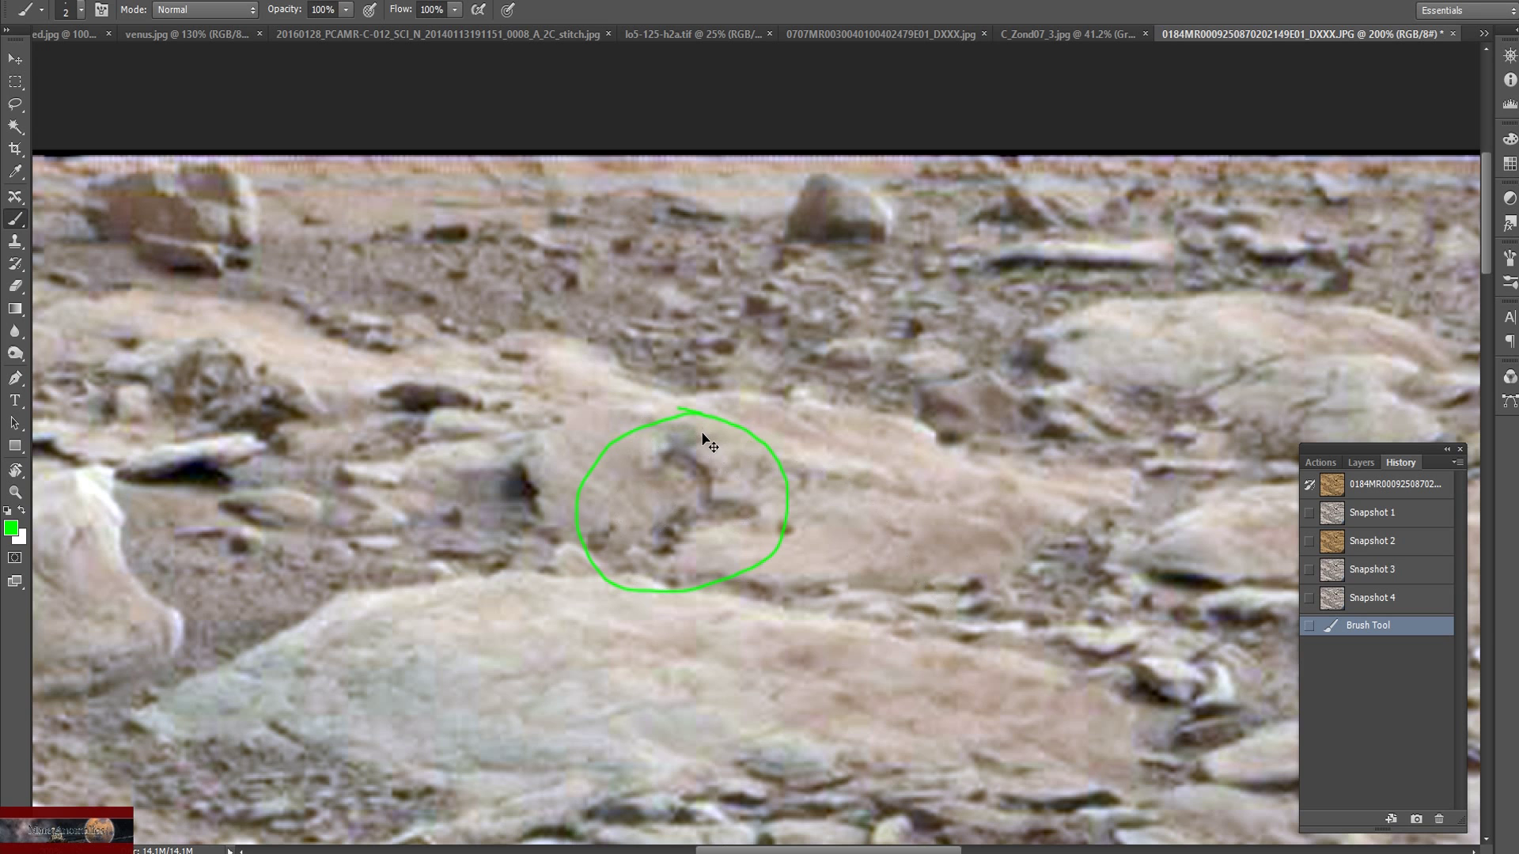
Zoom to 200% on the angled slab rock and brush a green loop around it
{"action": "key", "text": "ctrl+minus"}
{"action": "scroll", "coordinate": [698, 696], "scroll_direction": "down", "scroll_amount": 2}
{"action": "scroll", "coordinate": [697, 696], "scroll_direction": "down", "scroll_amount": 1}
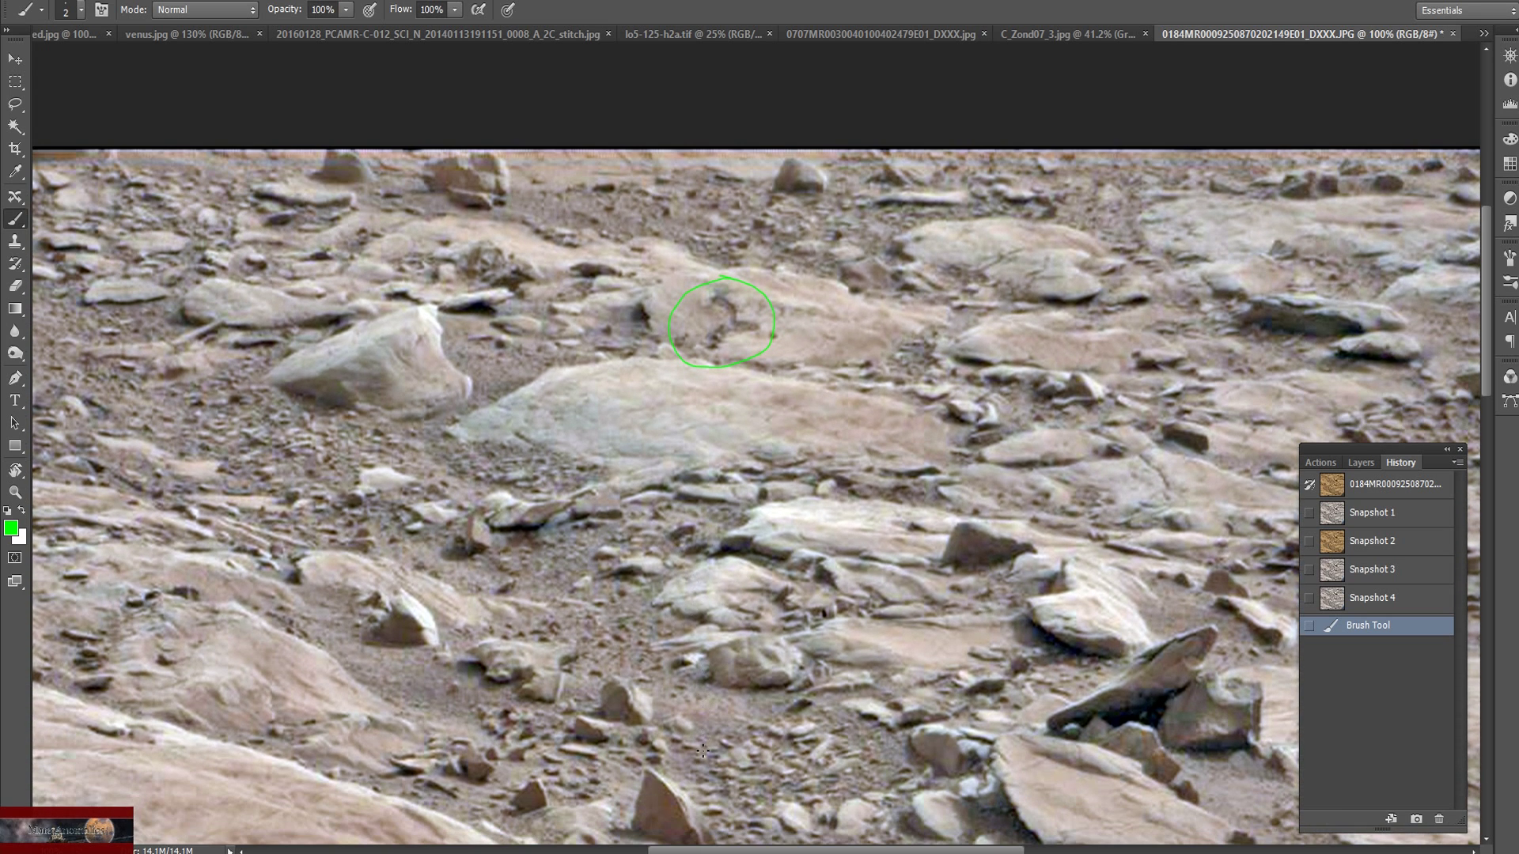
{"action": "left_click_drag", "start_coordinate": [752, 851], "coordinate": [838, 851]}
{"action": "scroll", "coordinate": [926, 599], "scroll_direction": "down", "scroll_amount": 2}
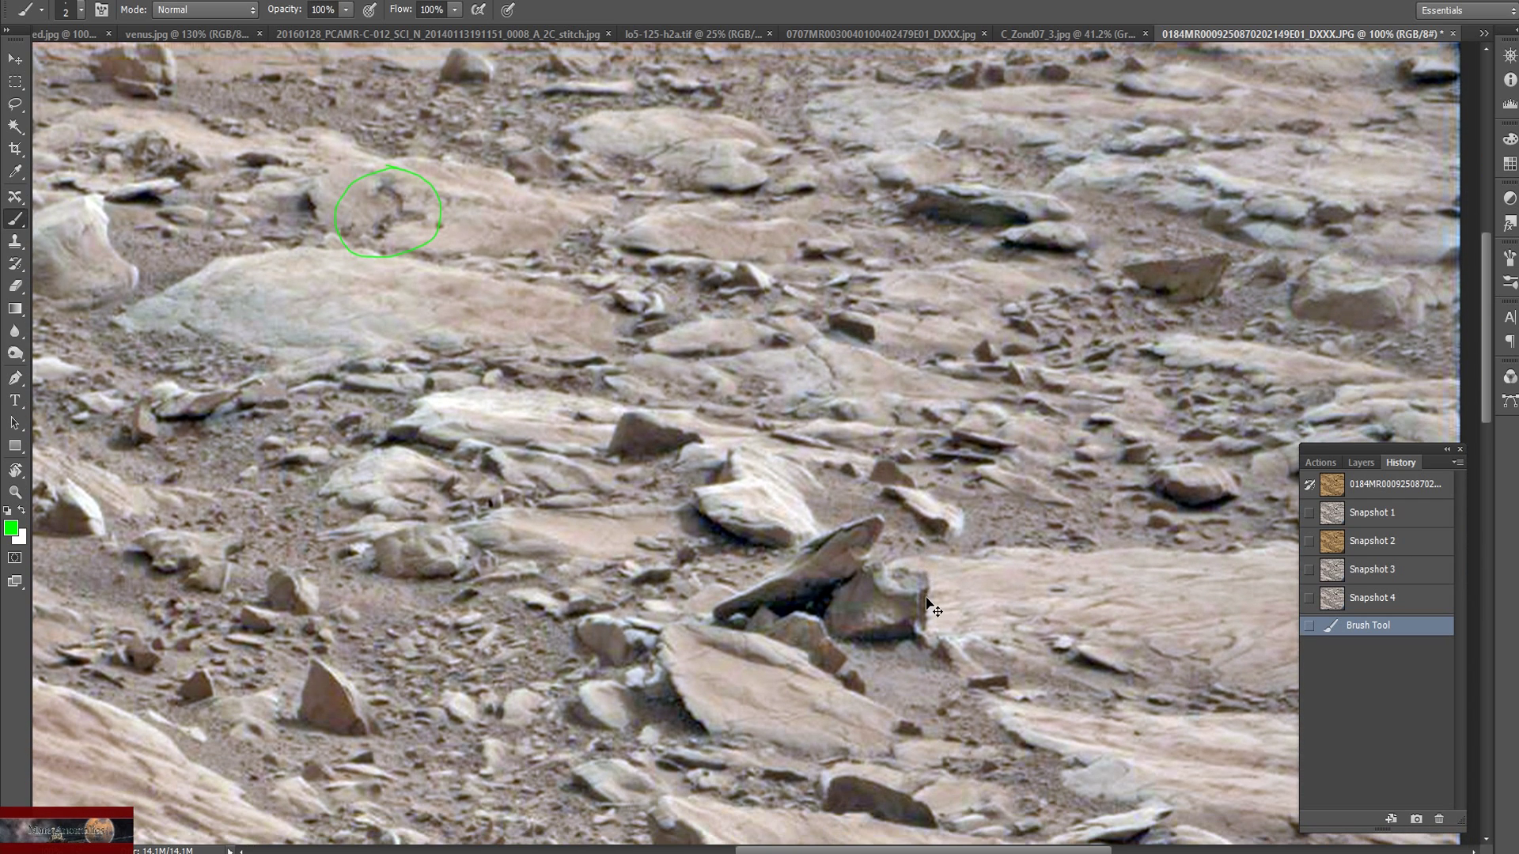
{"action": "key", "text": "ctrl+plus"}
{"action": "scroll", "coordinate": [1059, 621], "scroll_direction": "down", "scroll_amount": 1}
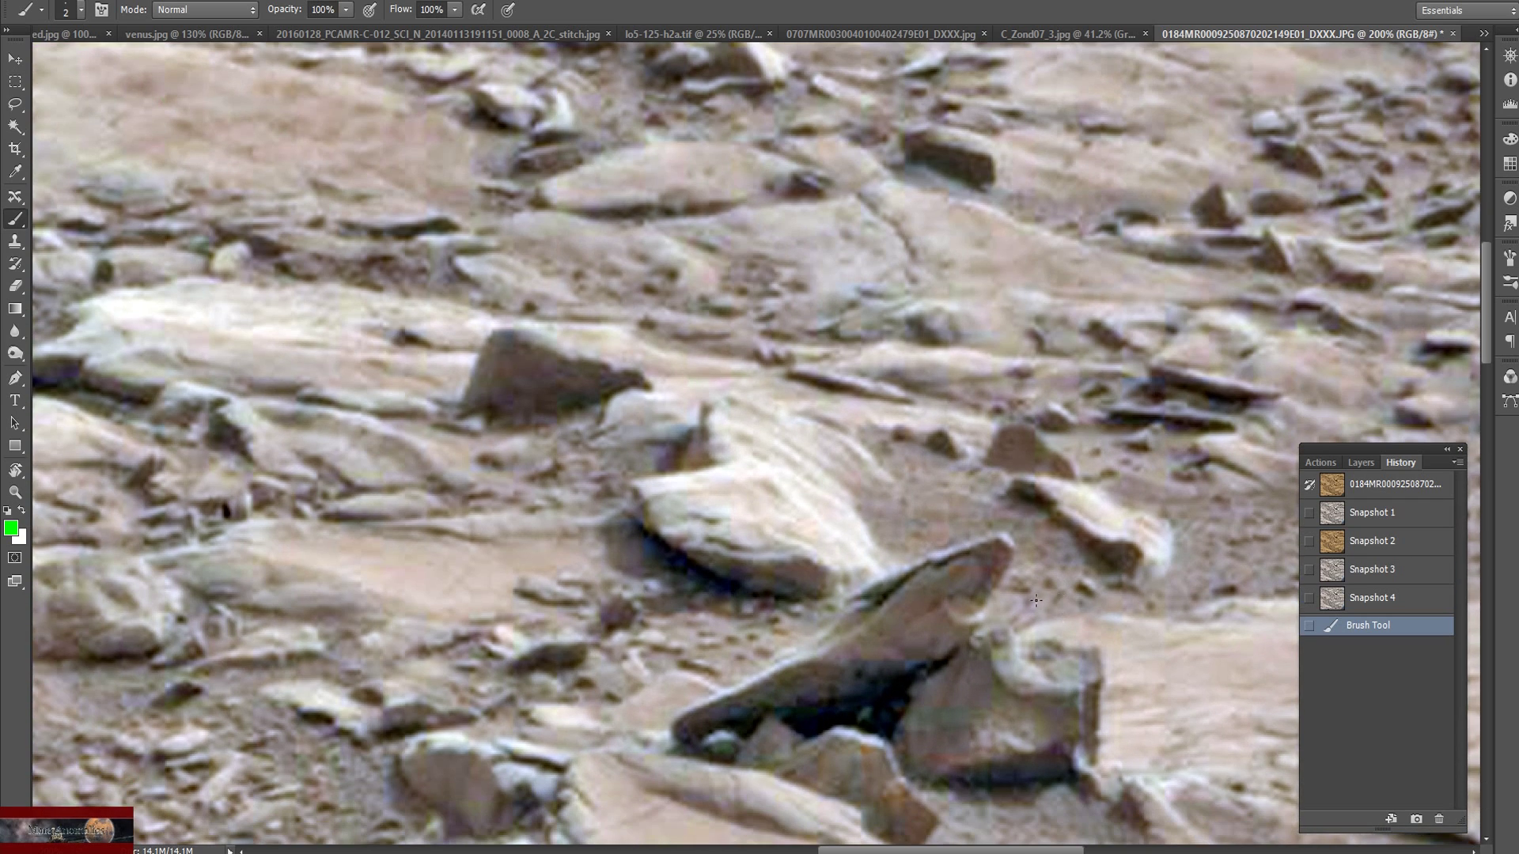
{"action": "mouse_move", "coordinate": [965, 501]}
{"action": "left_mouse_down"}
{"action": "mouse_move", "coordinate": [644, 688]}
{"action": "mouse_move", "coordinate": [681, 810]}
{"action": "mouse_move", "coordinate": [937, 827]}
{"action": "mouse_move", "coordinate": [1123, 680]}
{"action": "mouse_move", "coordinate": [1021, 523]}
{"action": "mouse_move", "coordinate": [916, 510]}
{"action": "left_mouse_up"}
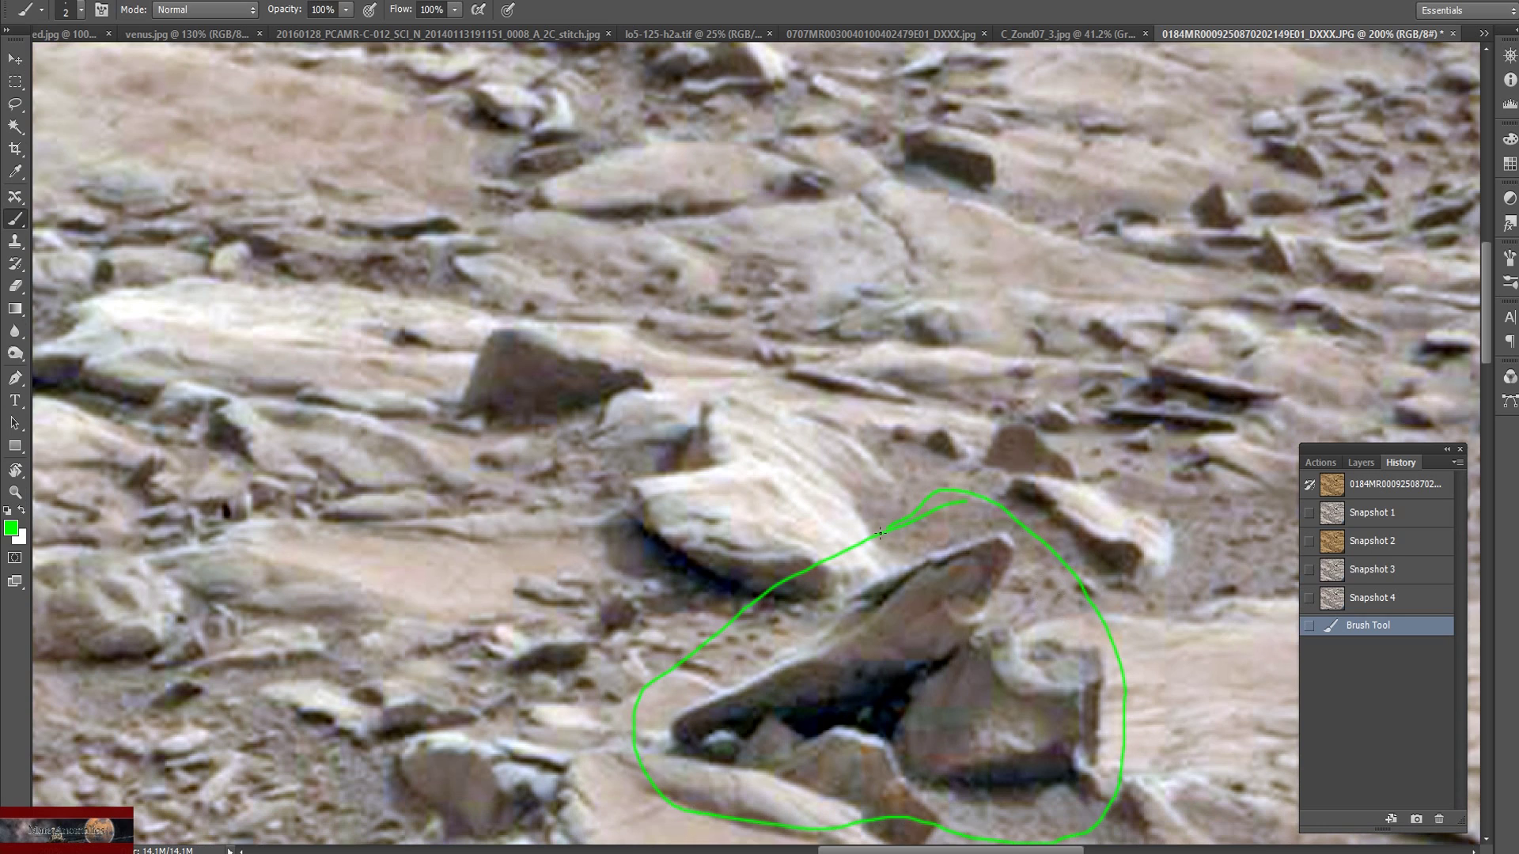
Trace trial green strokes along the rock edge on Snapshot 4, discard them, then view Snapshot 3
{"action": "left_click", "coordinate": [1380, 599]}
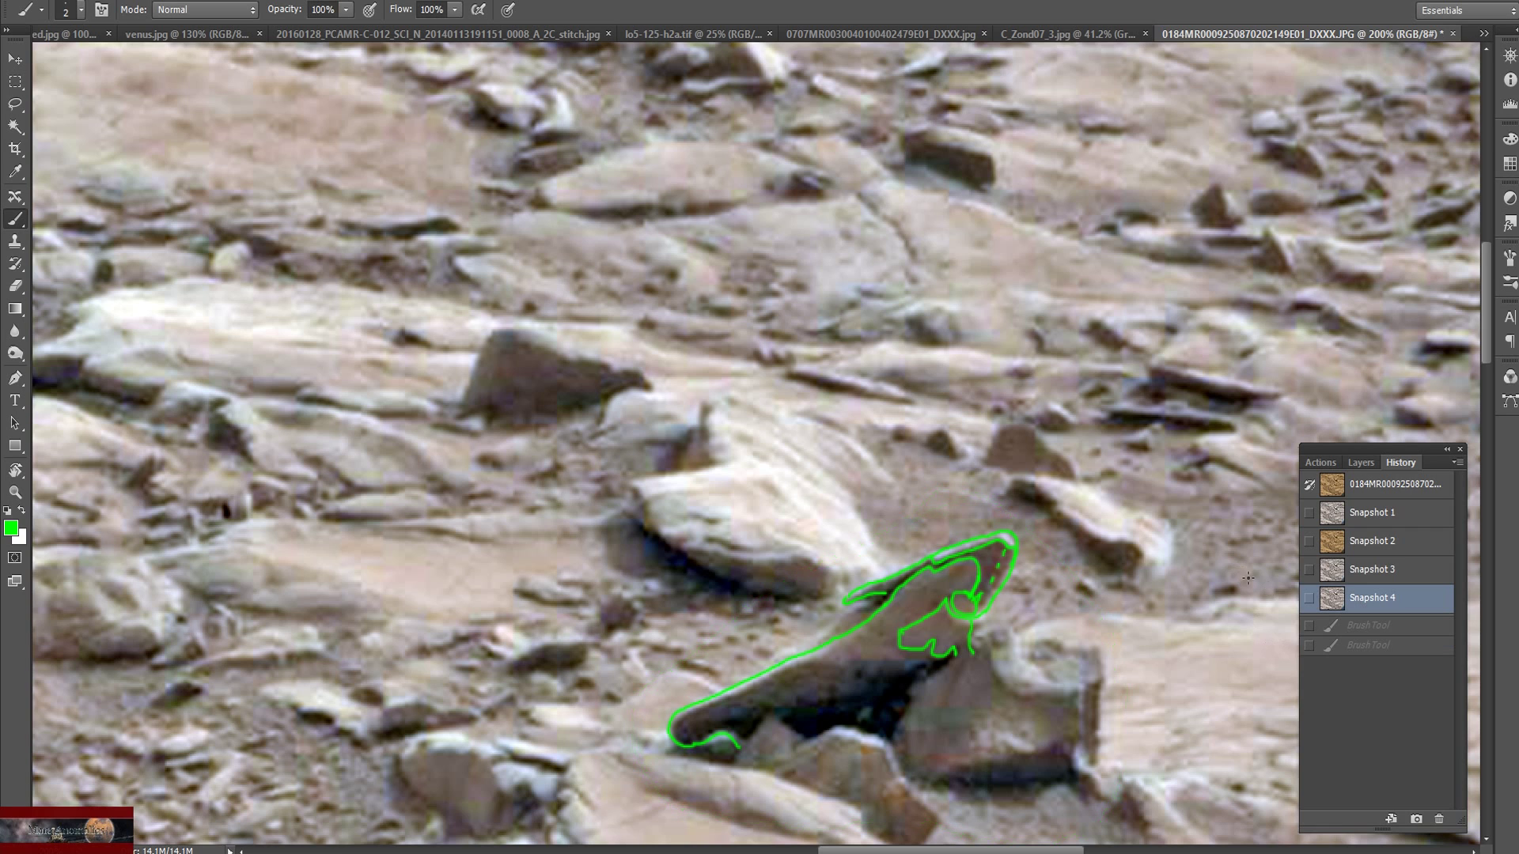
{"action": "scroll", "coordinate": [1248, 578], "scroll_direction": "down", "scroll_amount": 5}
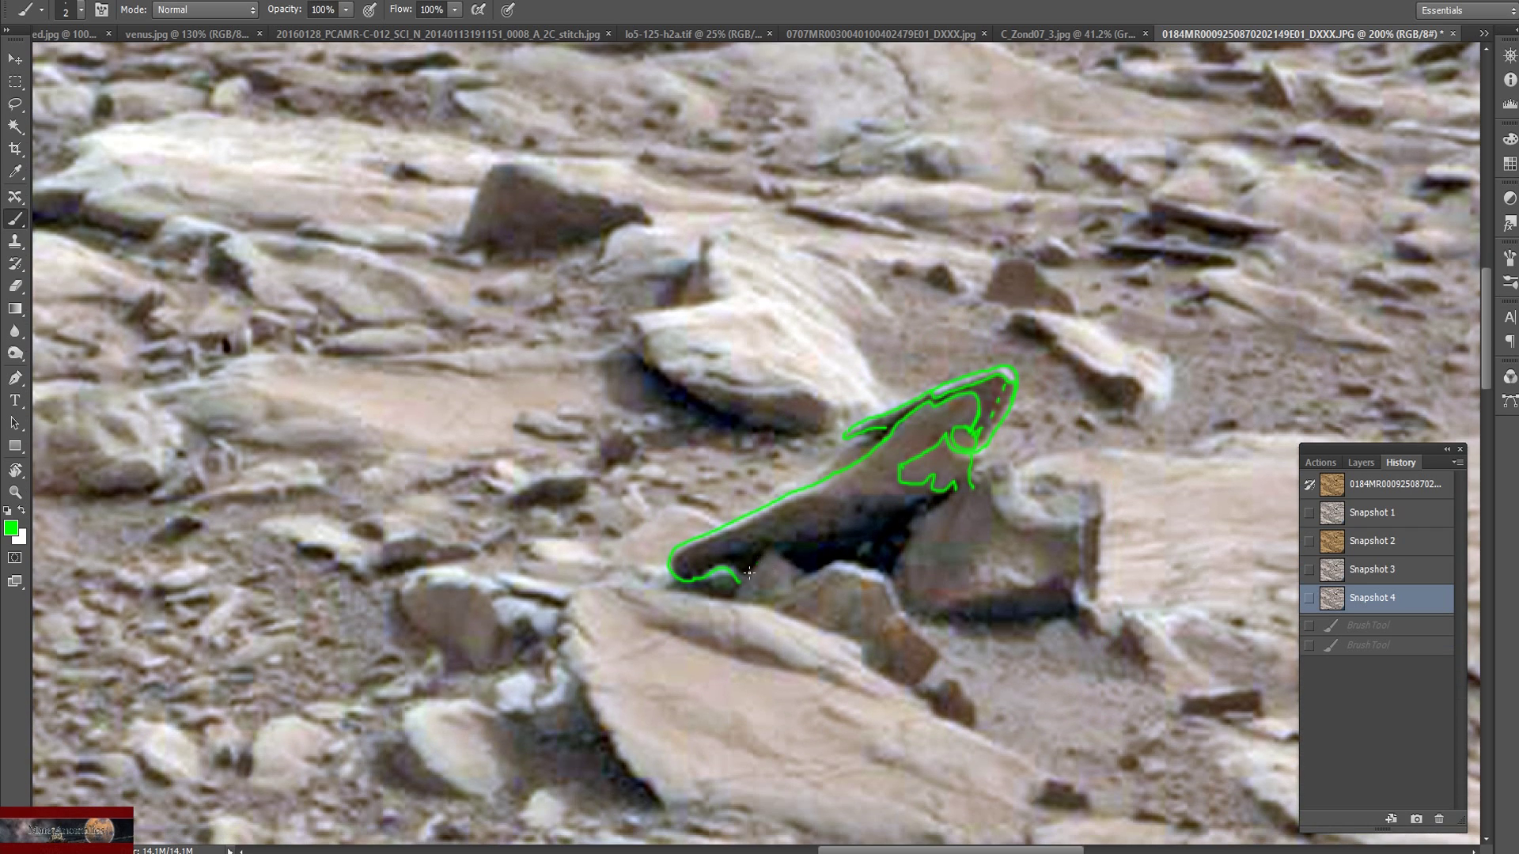
{"action": "mouse_move", "coordinate": [748, 571]}
{"action": "left_mouse_down"}
{"action": "mouse_move", "coordinate": [771, 549]}
{"action": "mouse_move", "coordinate": [789, 567]}
{"action": "mouse_move", "coordinate": [876, 573]}
{"action": "left_mouse_up"}
{"action": "left_click_drag", "start_coordinate": [915, 634], "coordinate": [917, 696]}
{"action": "left_click", "coordinate": [1372, 599]}
{"action": "left_click", "coordinate": [1394, 573]}
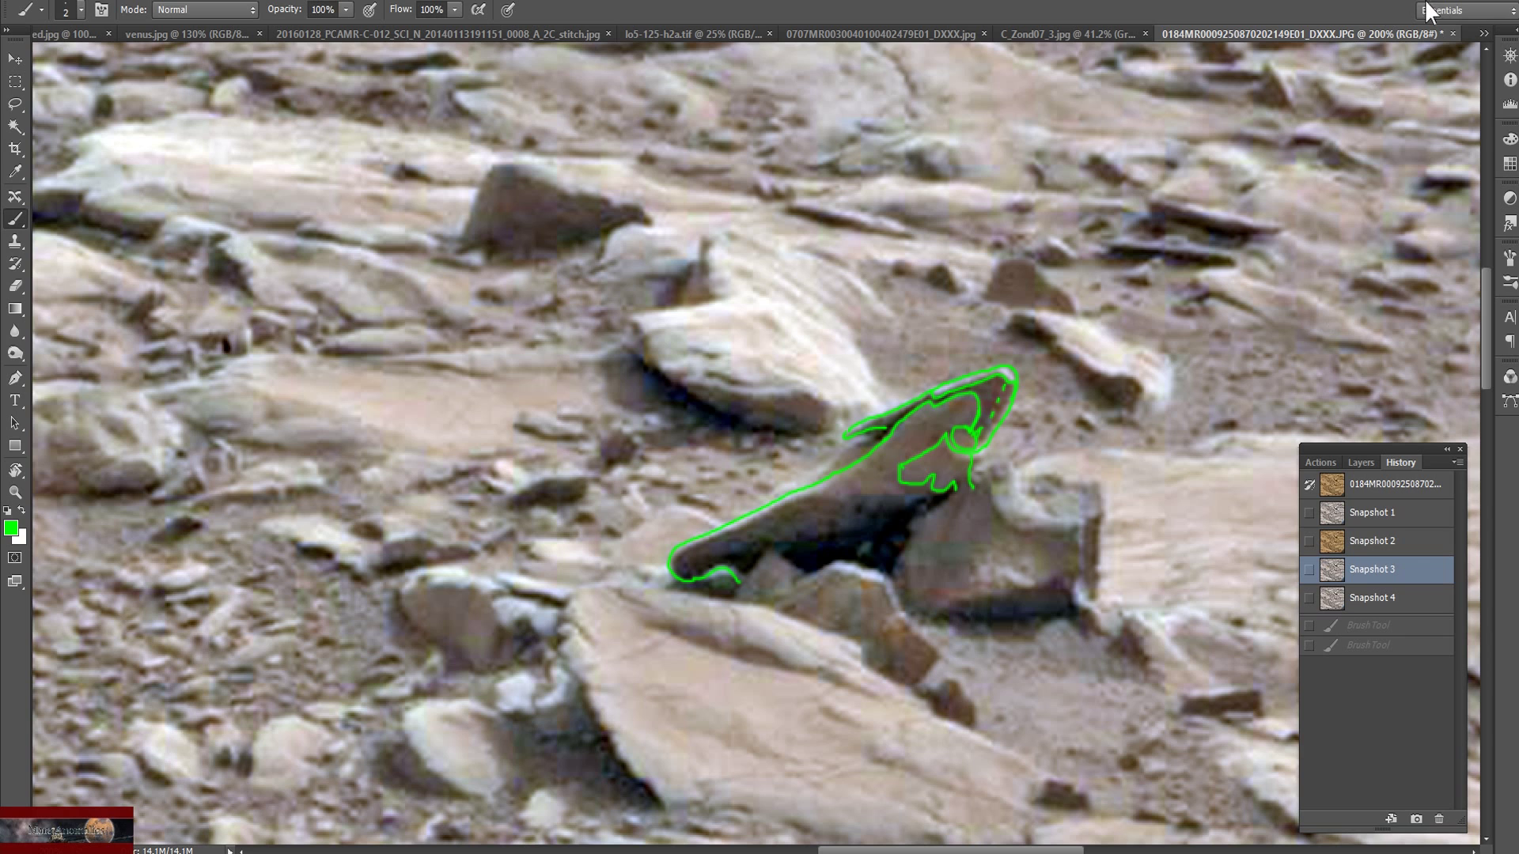
Switch back to the Recovered.JPG rock close-up and set the view to 100%
{"action": "left_click", "coordinate": [1484, 34]}
{"action": "left_click", "coordinate": [1241, 43]}
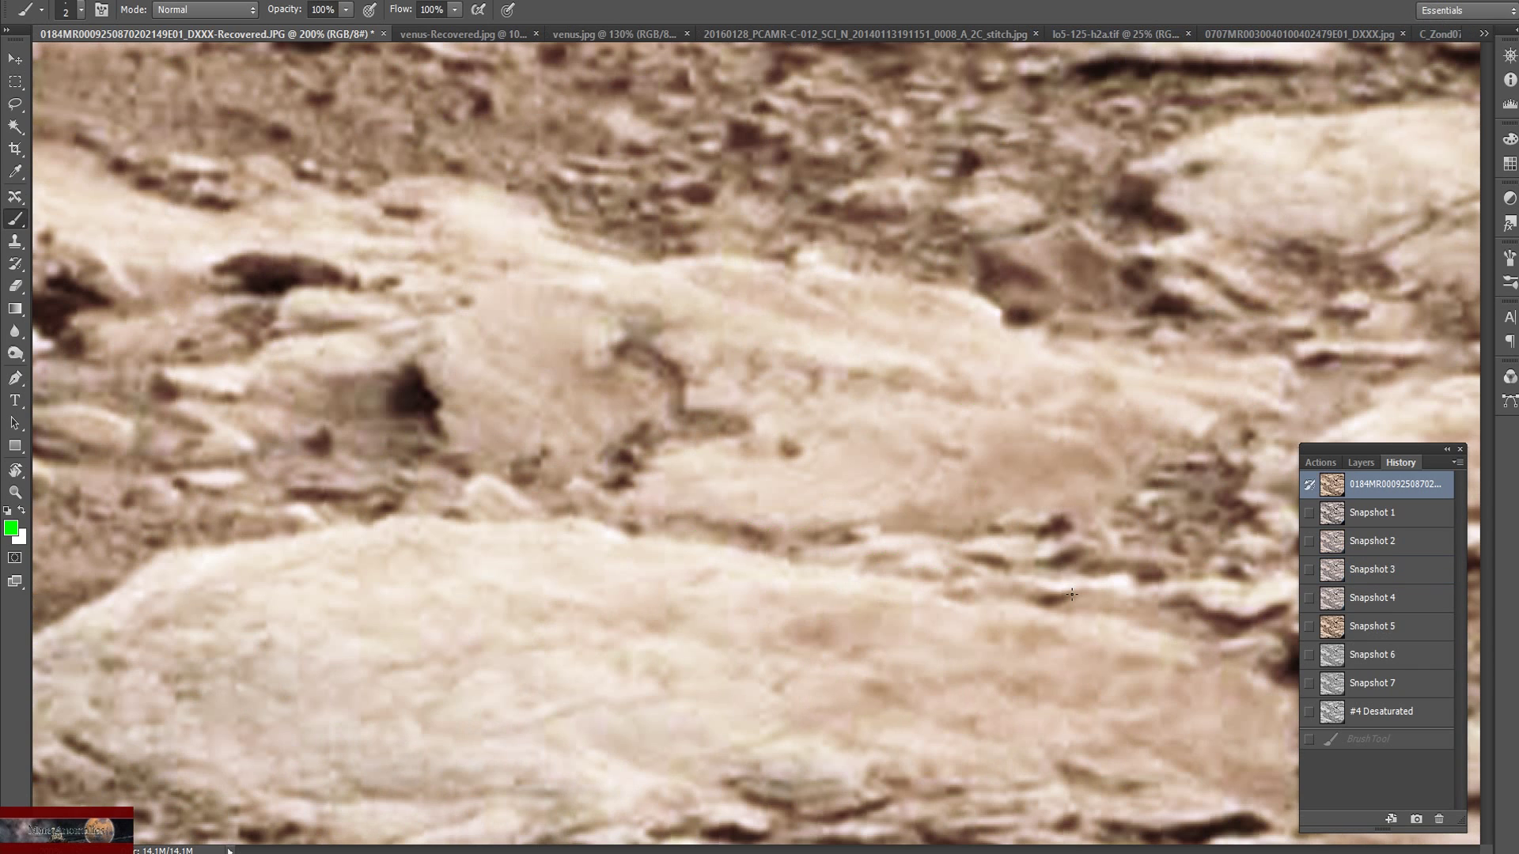
{"action": "key", "text": "ctrl+minus"}
{"action": "key", "text": "ctrl+minus"}
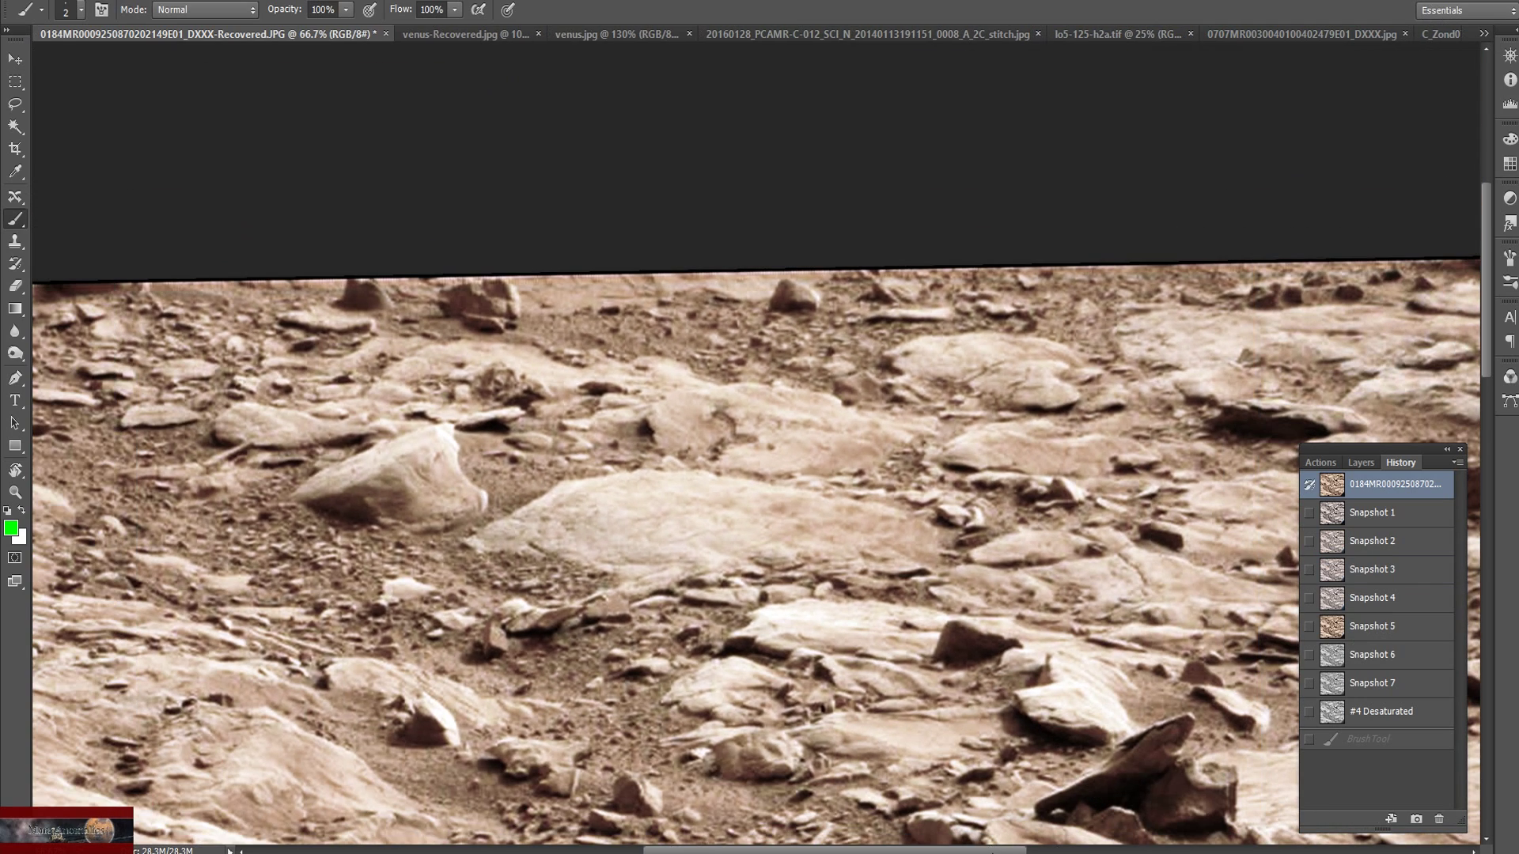
{"action": "scroll", "coordinate": [990, 850], "scroll_direction": "right", "scroll_amount": 5}
{"action": "scroll", "coordinate": [990, 851], "scroll_direction": "down", "scroll_amount": 2}
{"action": "scroll", "coordinate": [1083, 698], "scroll_direction": "down", "scroll_amount": 5}
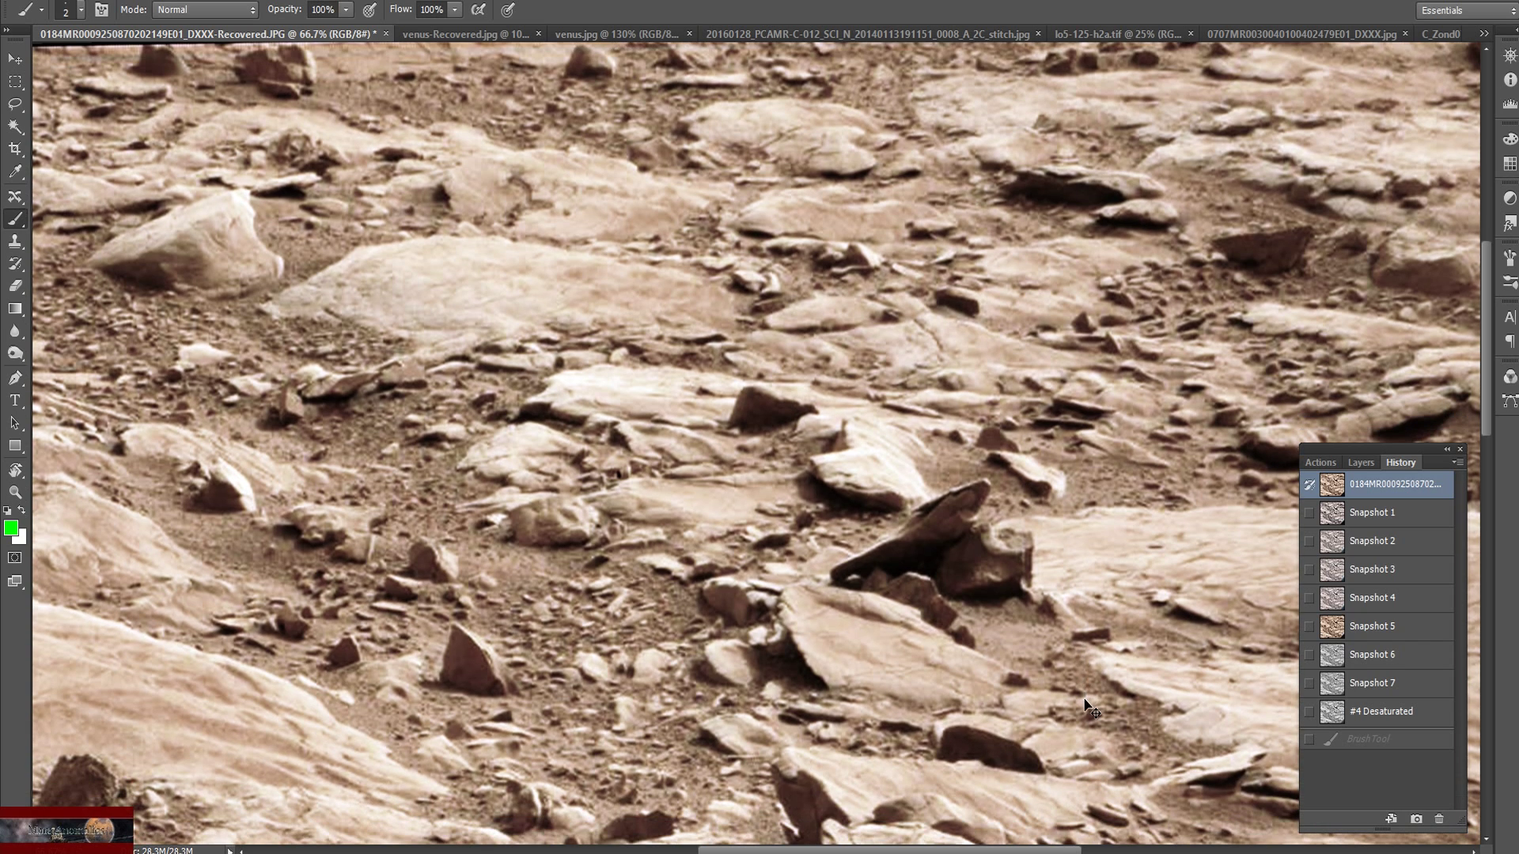
{"action": "key", "text": "ctrl+plus"}
{"action": "scroll", "coordinate": [1025, 843], "scroll_direction": "right", "scroll_amount": 4}
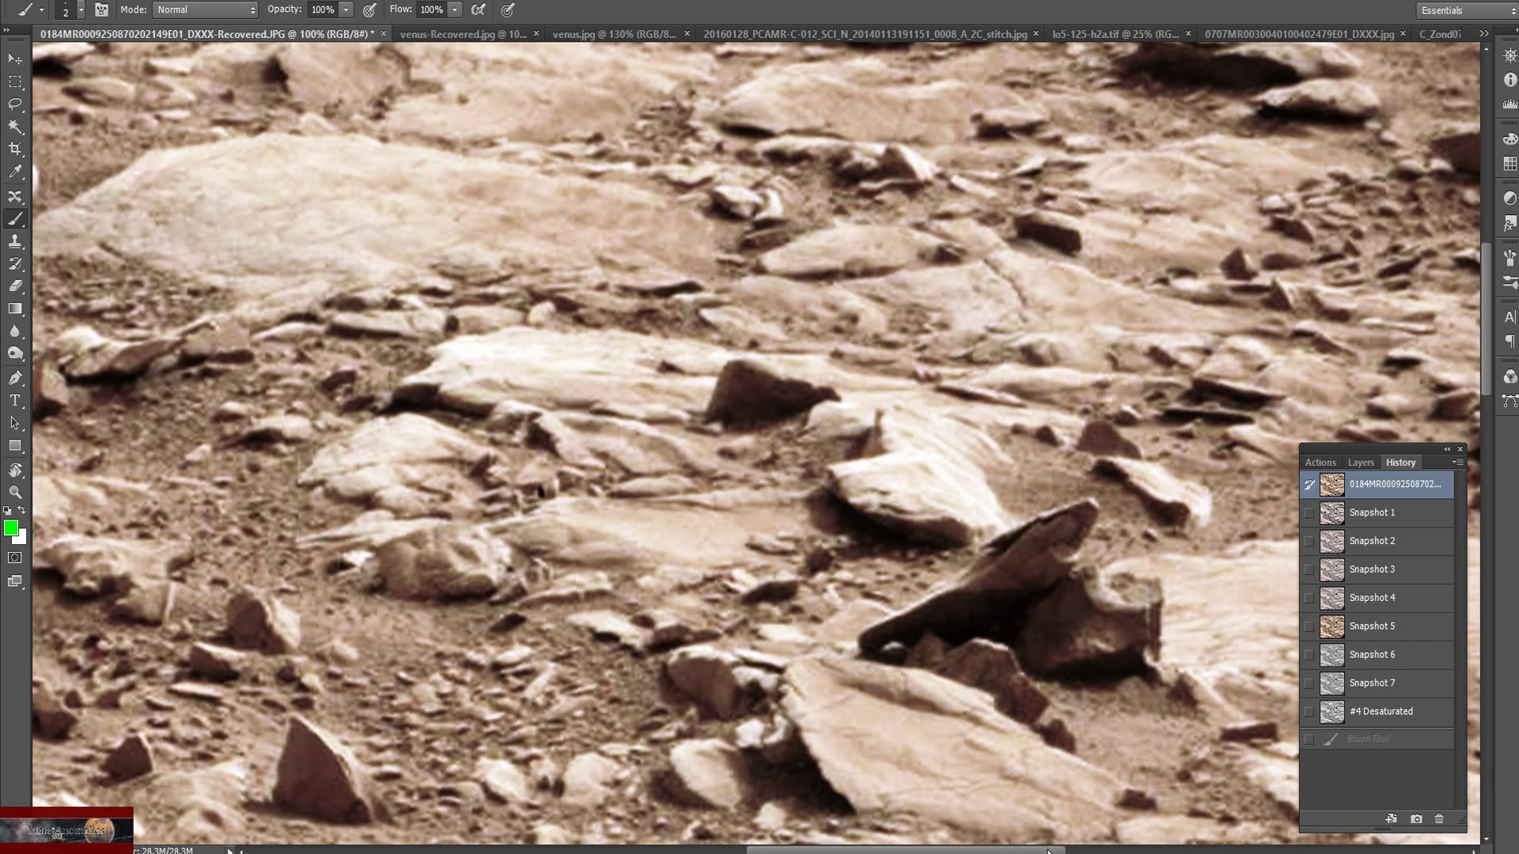
At 200%, compare Snapshots 5, 4, 6, 7 and #4 Desaturated, ending on Snapshot 7
{"action": "left_click", "coordinate": [1396, 629]}
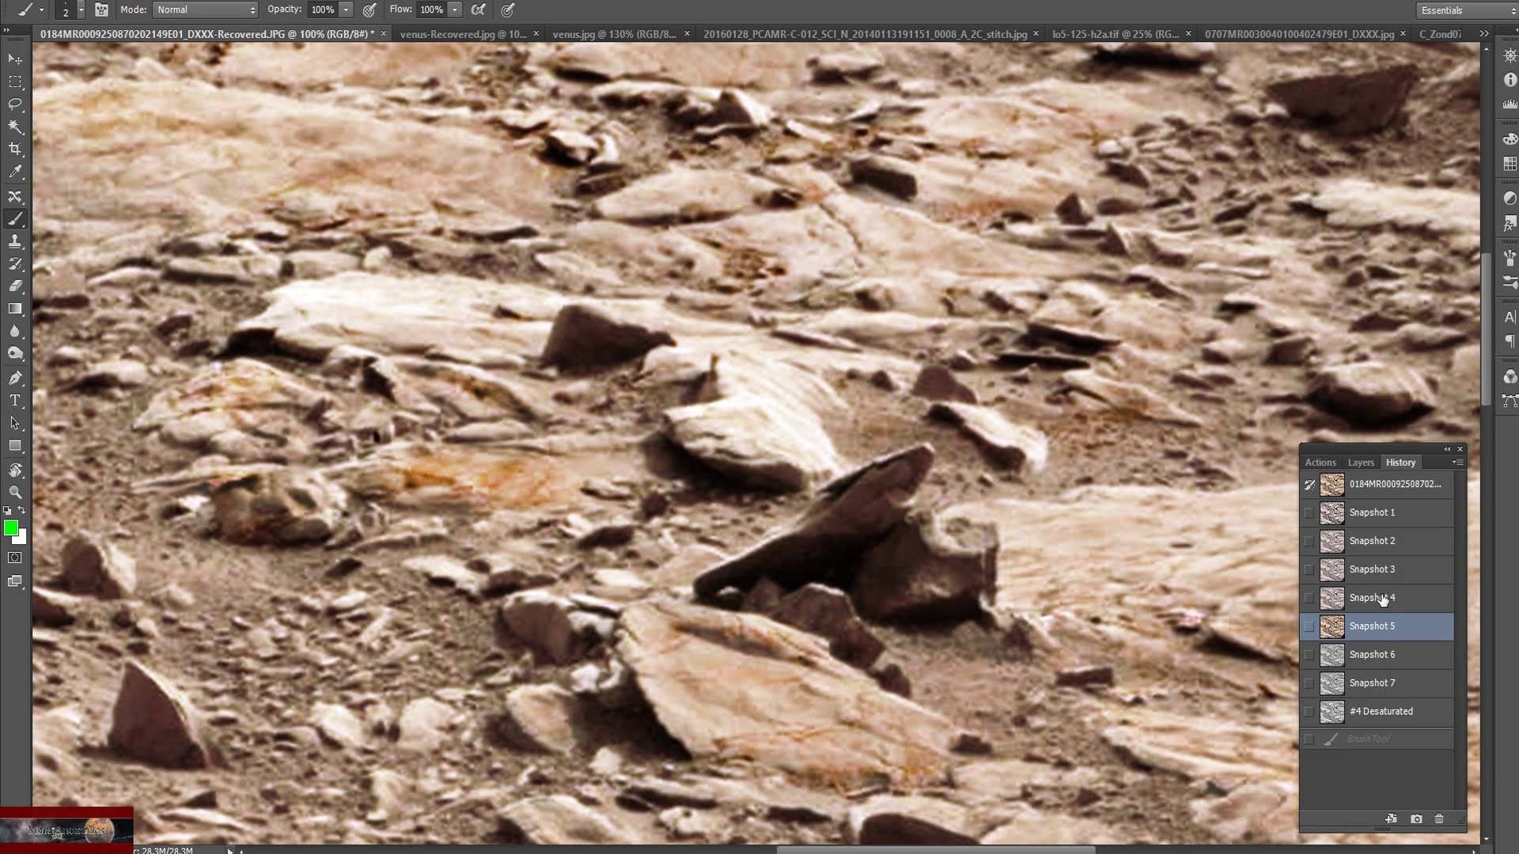
{"action": "left_click", "coordinate": [1382, 598]}
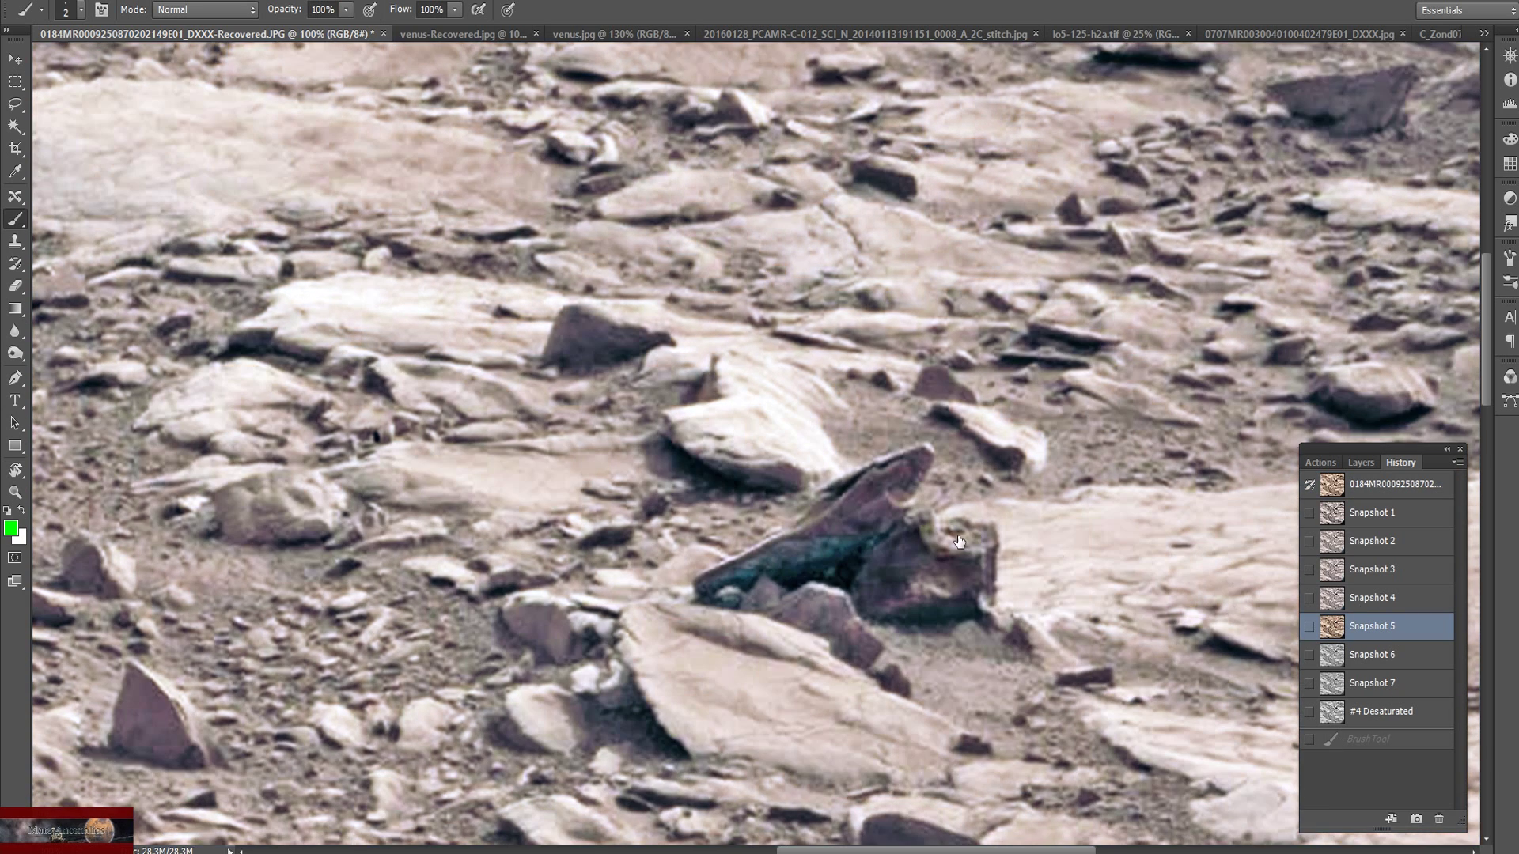
{"action": "scroll", "coordinate": [1032, 578], "scroll_direction": "down", "scroll_amount": 2}
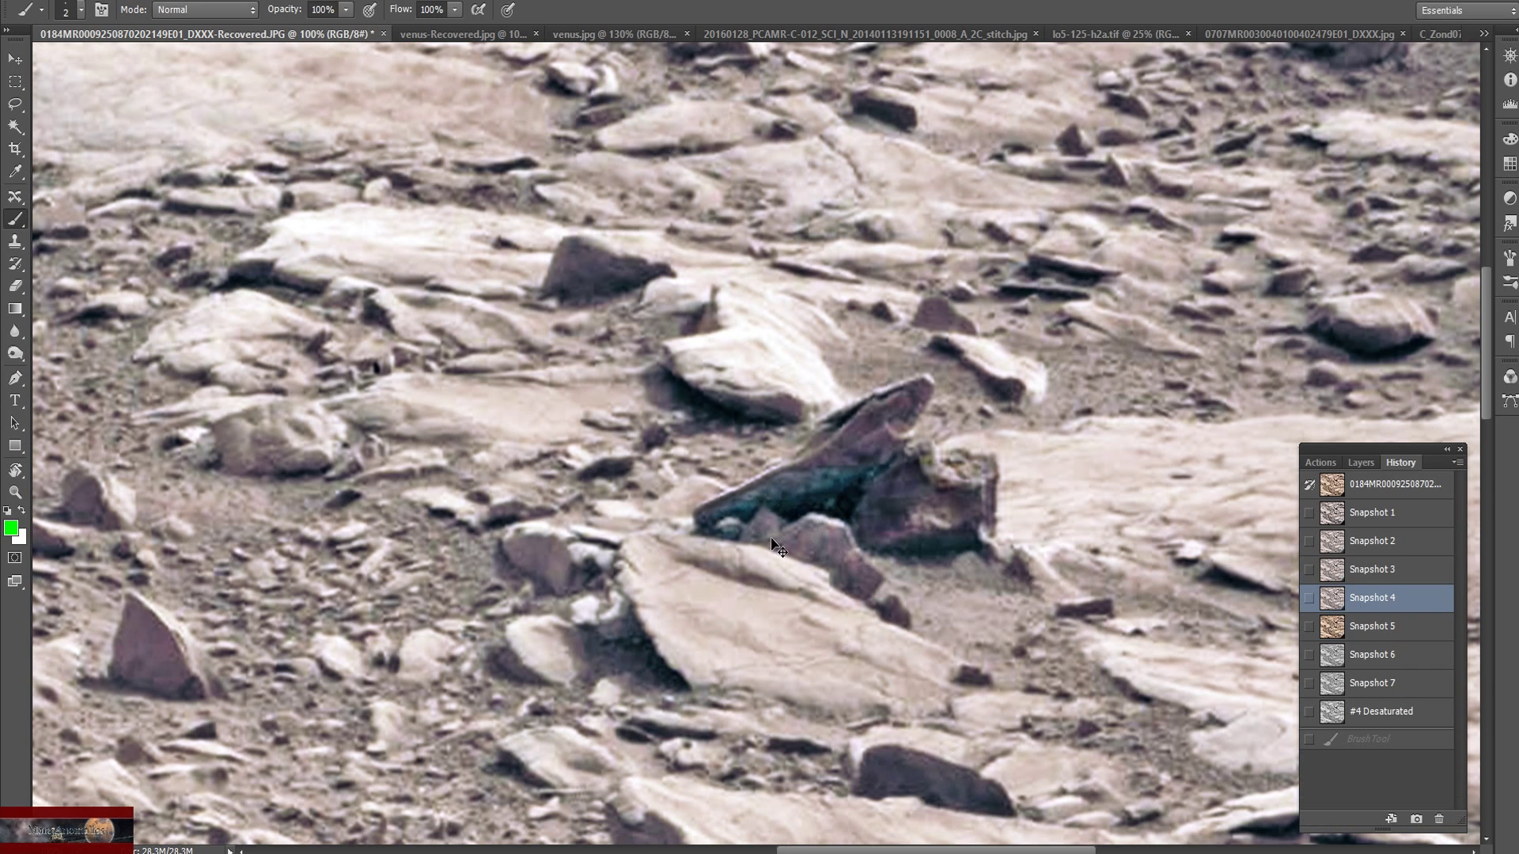
{"action": "key", "text": "ctrl+plus"}
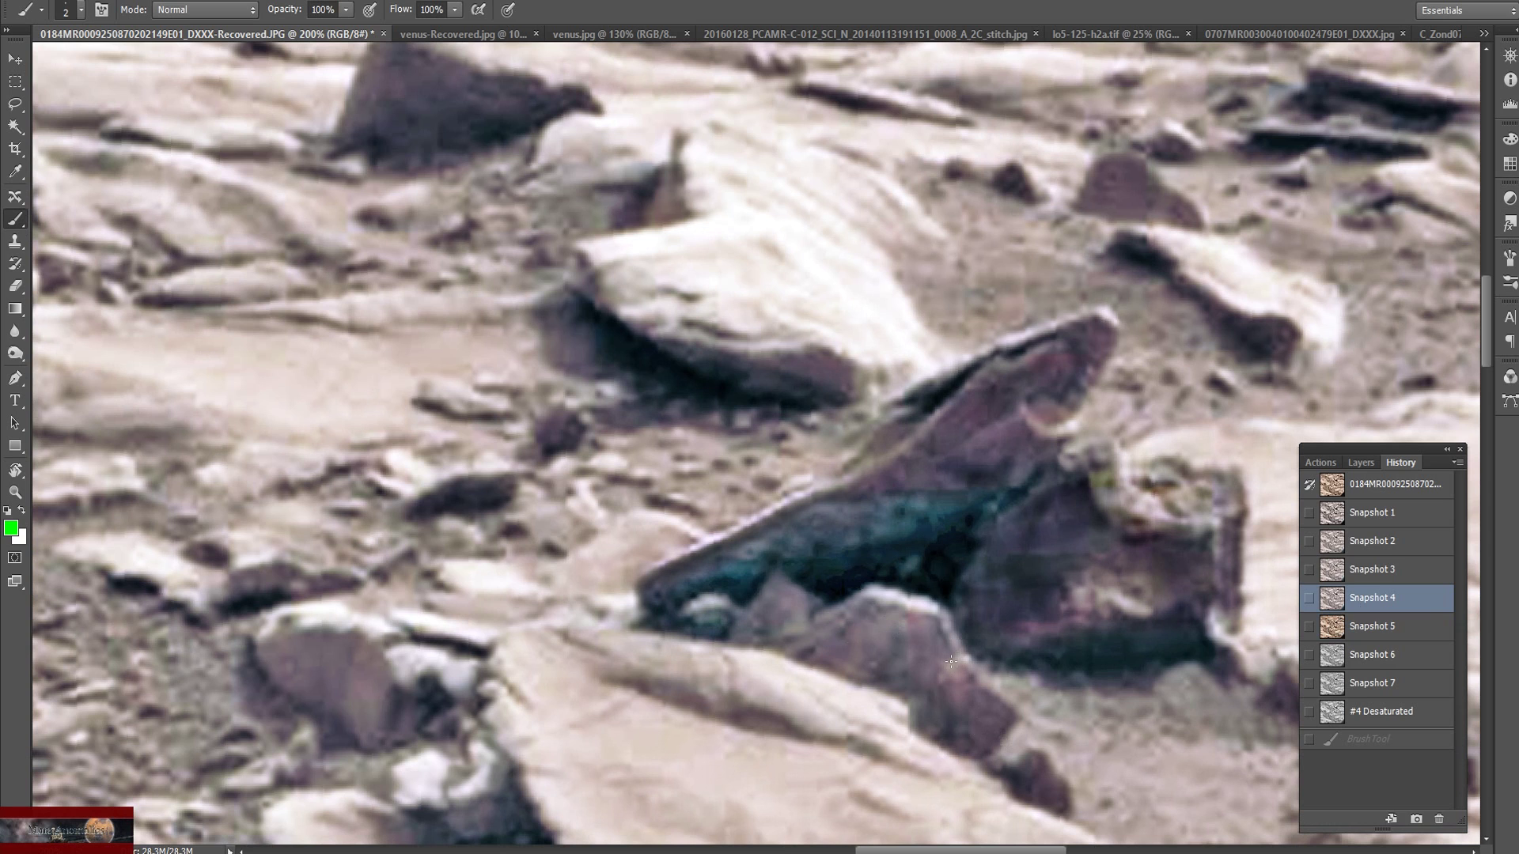
{"action": "left_click", "coordinate": [1394, 660]}
{"action": "left_click", "coordinate": [1394, 687]}
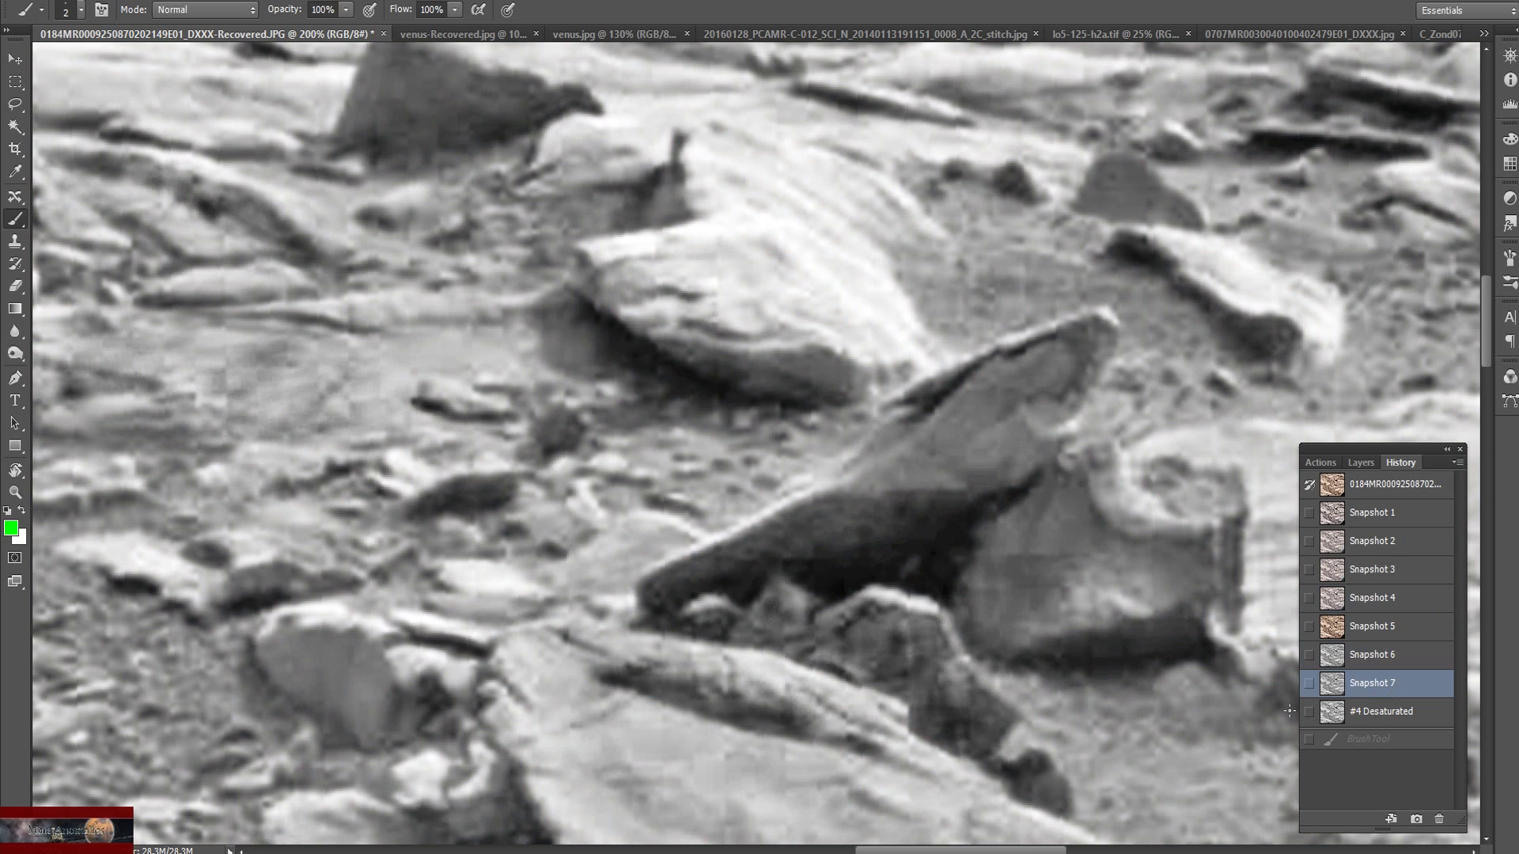
{"action": "left_click", "coordinate": [1370, 713]}
{"action": "left_click", "coordinate": [1349, 688]}
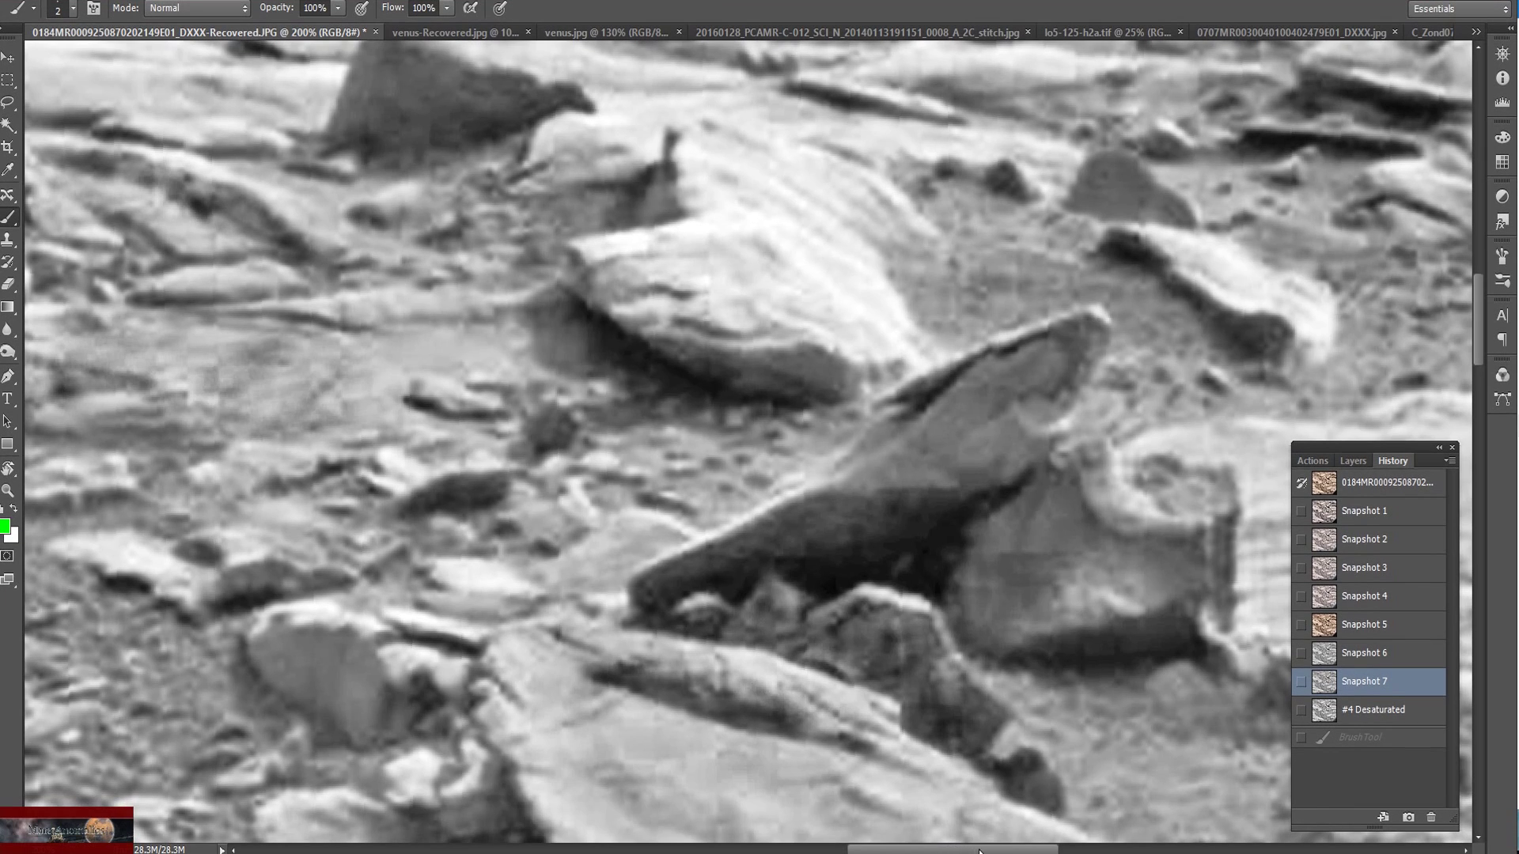
Draw a green loop around the leaning rock on the grayscale image and zoom in with Scrubby Zoom
{"action": "left_click_drag", "start_coordinate": [979, 850], "coordinate": [1015, 851]}
{"action": "mouse_move", "coordinate": [801, 237]}
{"action": "left_mouse_down"}
{"action": "mouse_move", "coordinate": [567, 311]}
{"action": "mouse_move", "coordinate": [414, 403]}
{"action": "mouse_move", "coordinate": [330, 525]}
{"action": "mouse_move", "coordinate": [329, 644]}
{"action": "mouse_move", "coordinate": [487, 766]}
{"action": "mouse_move", "coordinate": [782, 759]}
{"action": "mouse_move", "coordinate": [986, 629]}
{"action": "mouse_move", "coordinate": [1046, 482]}
{"action": "mouse_move", "coordinate": [950, 336]}
{"action": "mouse_move", "coordinate": [852, 265]}
{"action": "mouse_move", "coordinate": [763, 237]}
{"action": "left_mouse_up"}
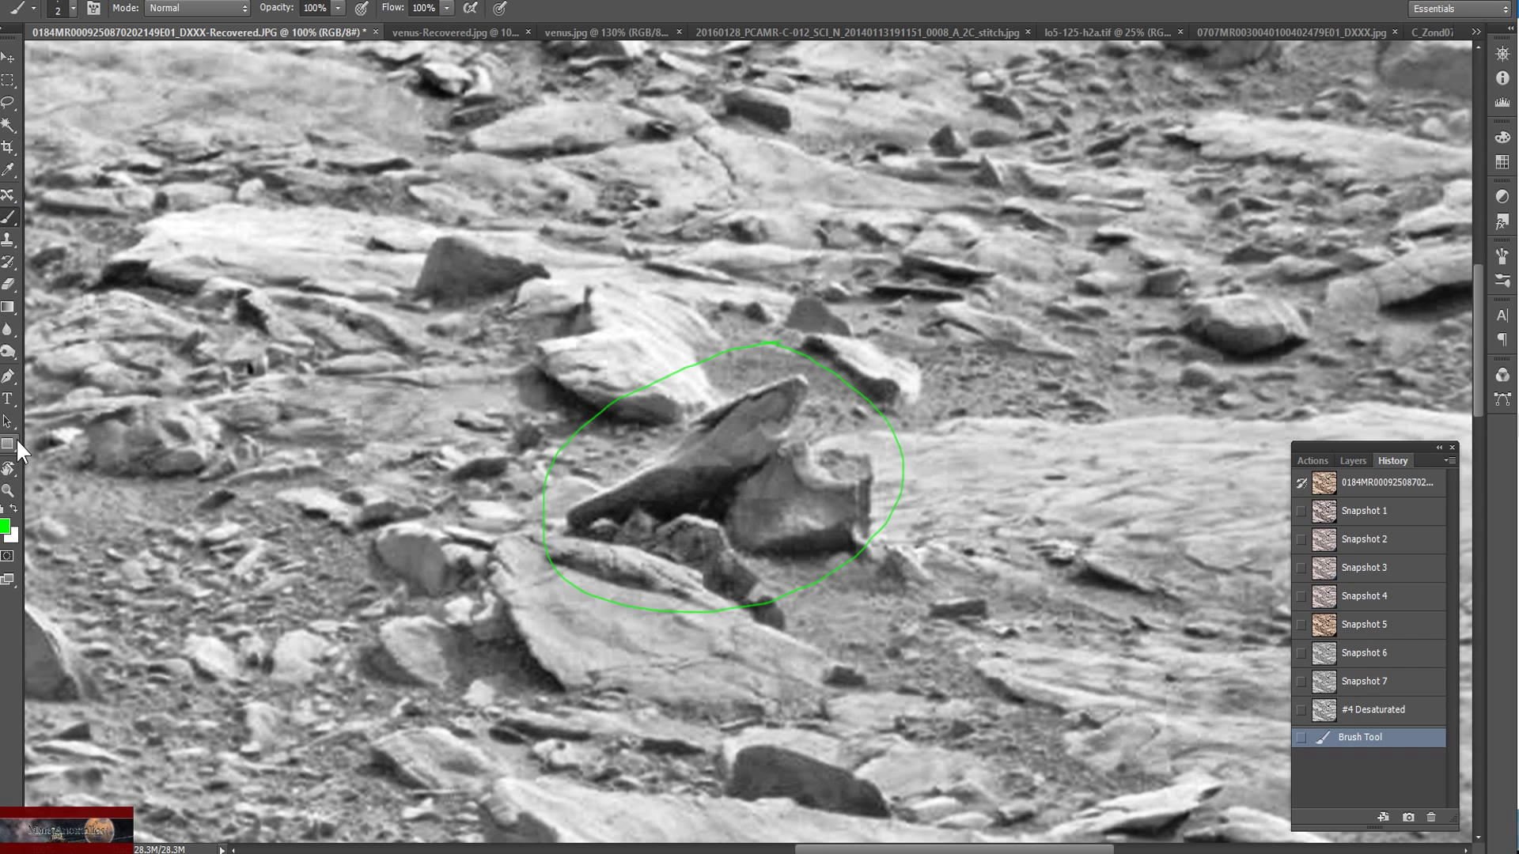
{"action": "left_click", "coordinate": [10, 490]}
{"action": "left_click_drag", "start_coordinate": [542, 437], "coordinate": [712, 617]}
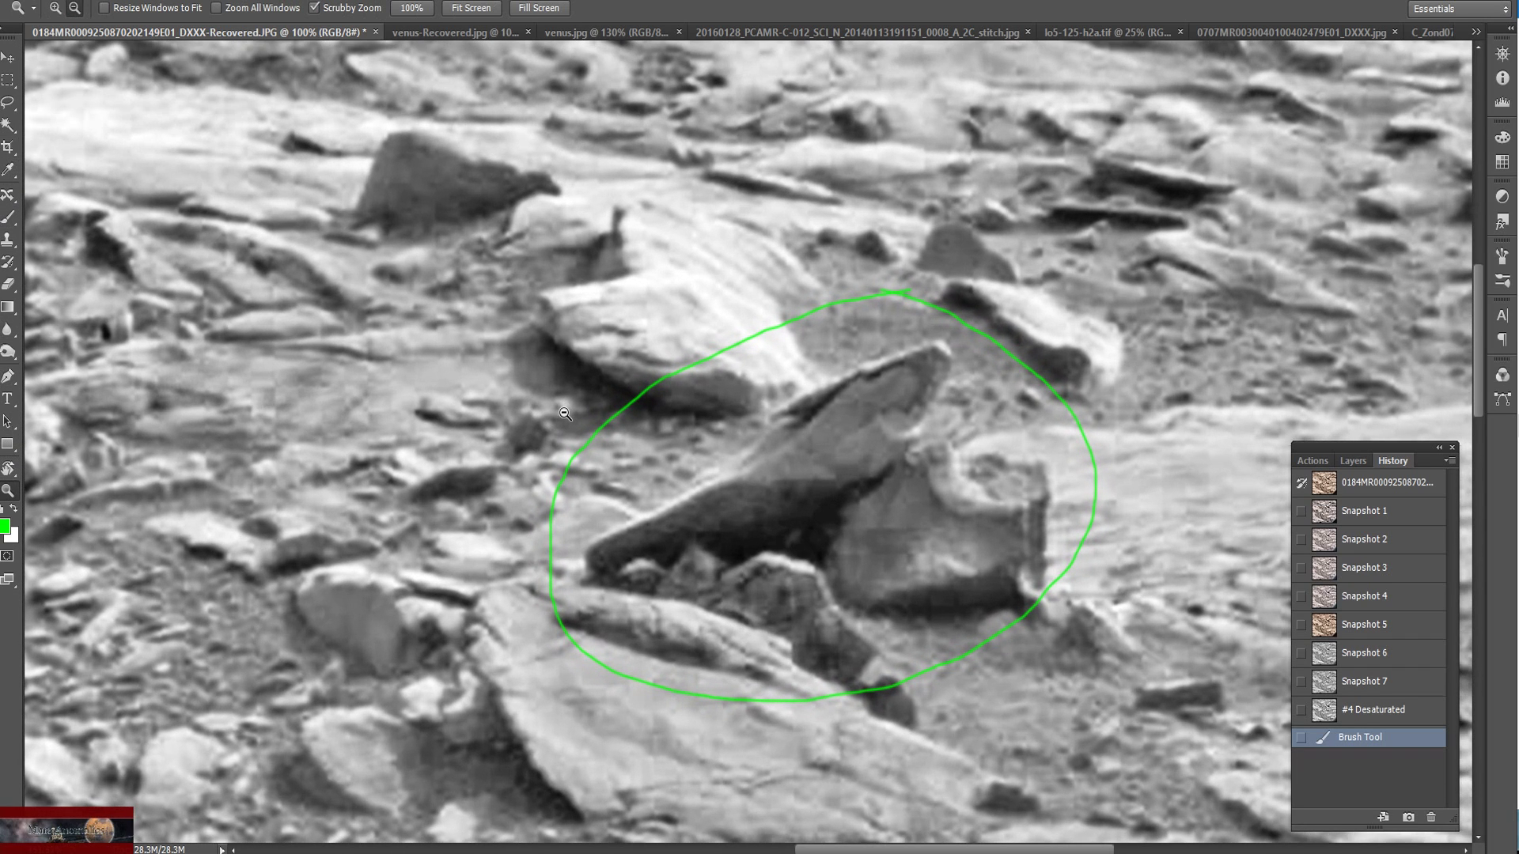
{"action": "left_click_drag", "start_coordinate": [922, 849], "coordinate": [950, 852]}
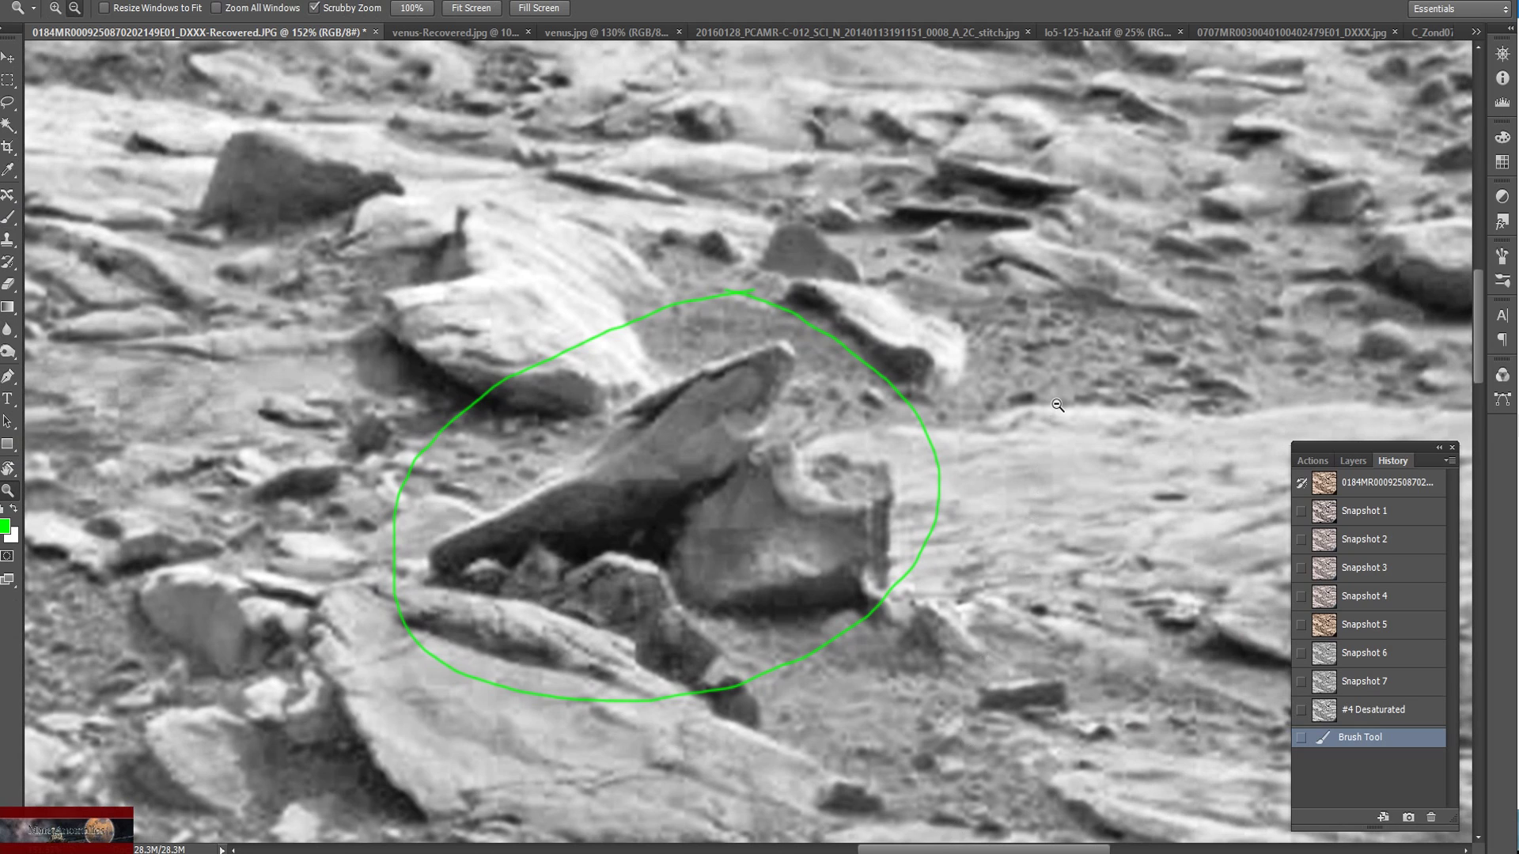
{"action": "left_click_drag", "start_coordinate": [824, 405], "coordinate": [858, 405]}
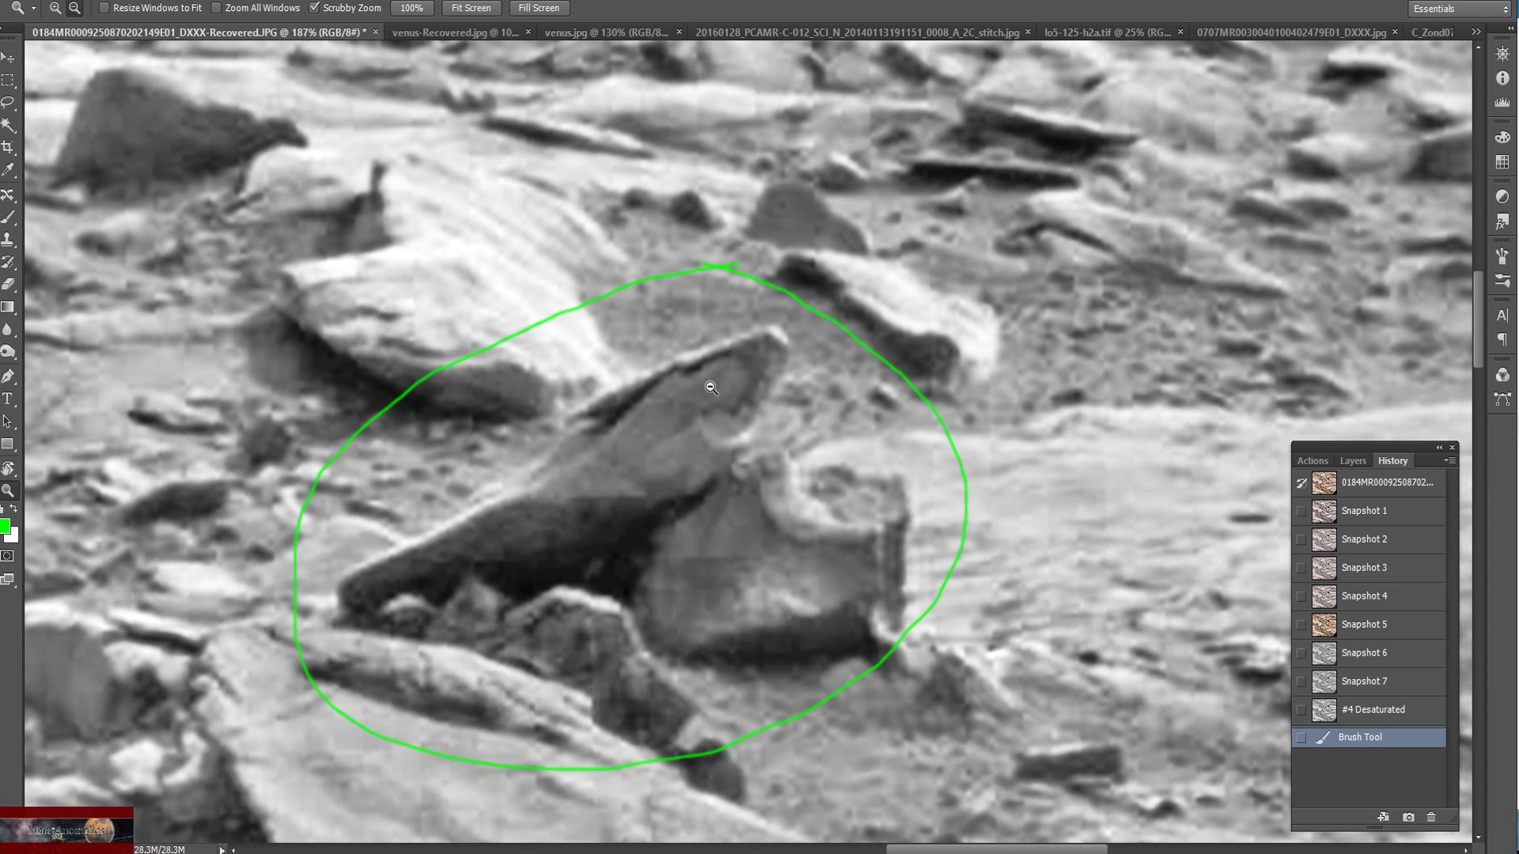
Flip through Snapshots 4–7 and #4 Desaturated, restore the original sepia photo, and list open documents
{"action": "left_click", "coordinate": [1411, 599]}
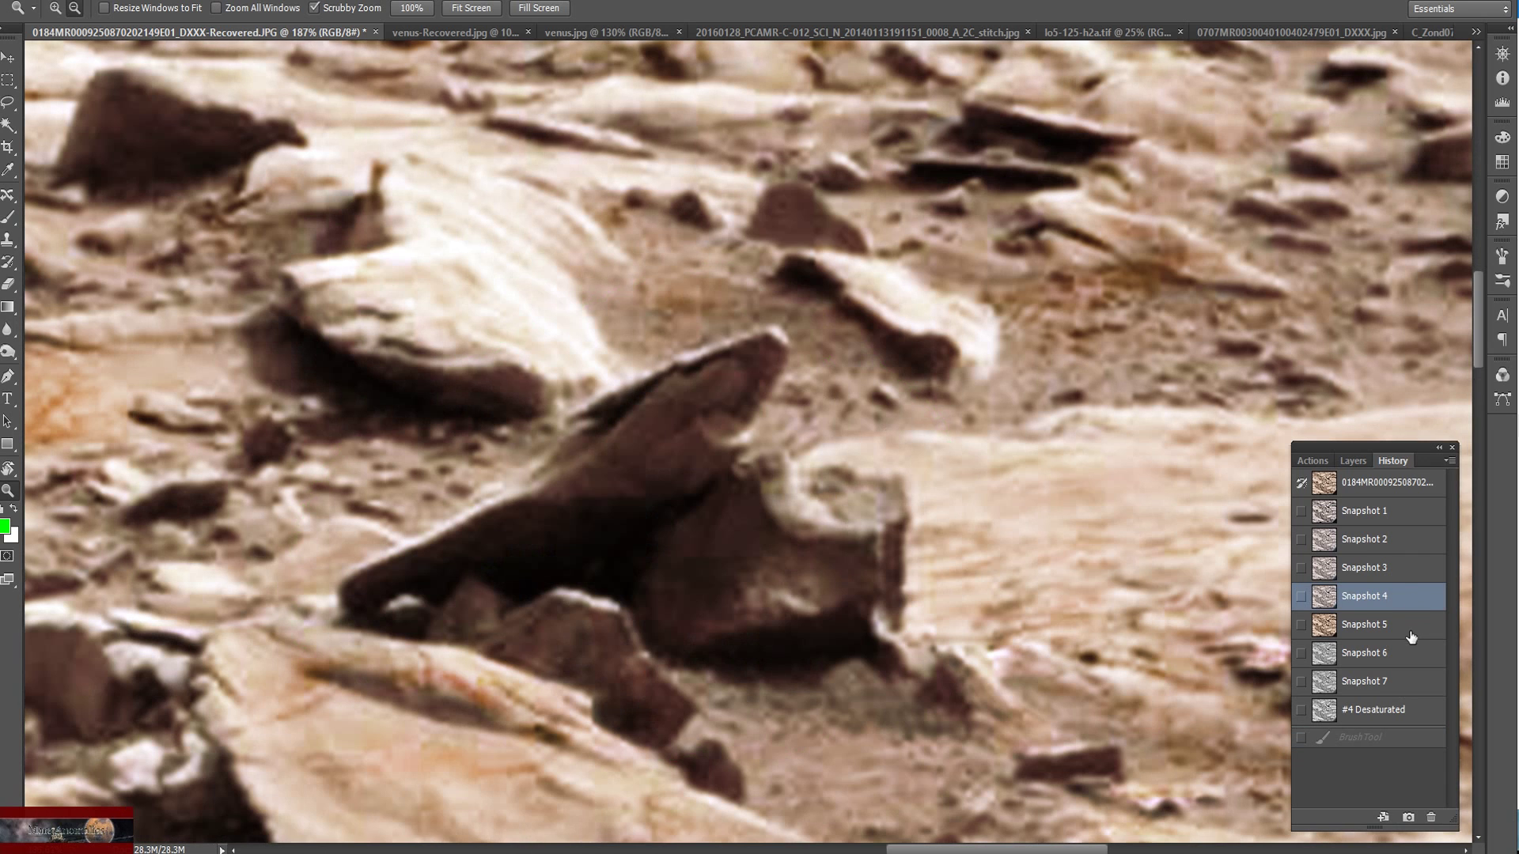
{"action": "left_click", "coordinate": [1413, 624]}
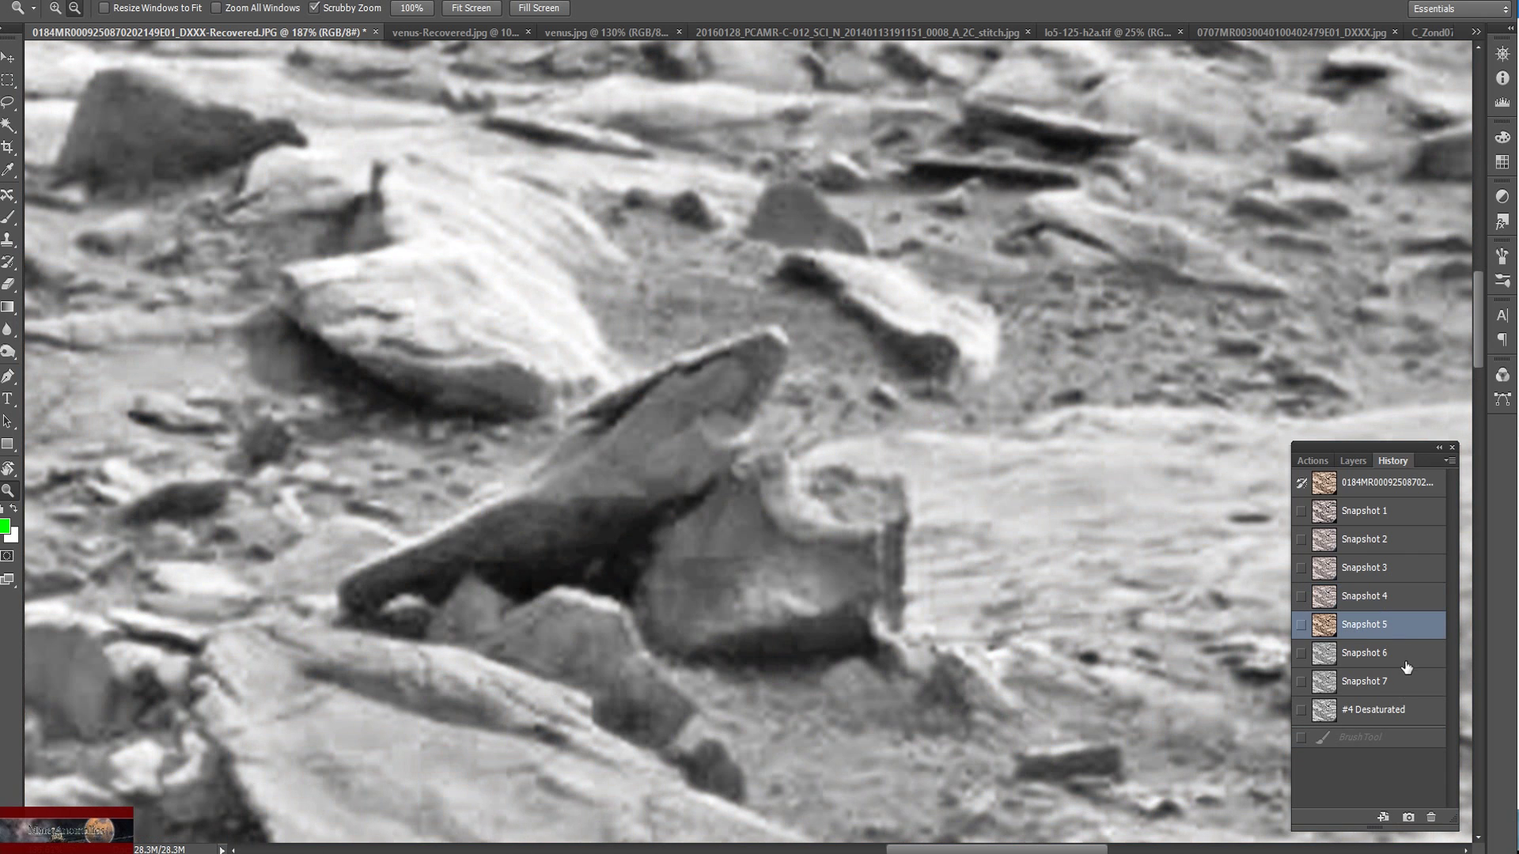
{"action": "left_click", "coordinate": [1408, 655]}
{"action": "left_click", "coordinate": [1410, 683]}
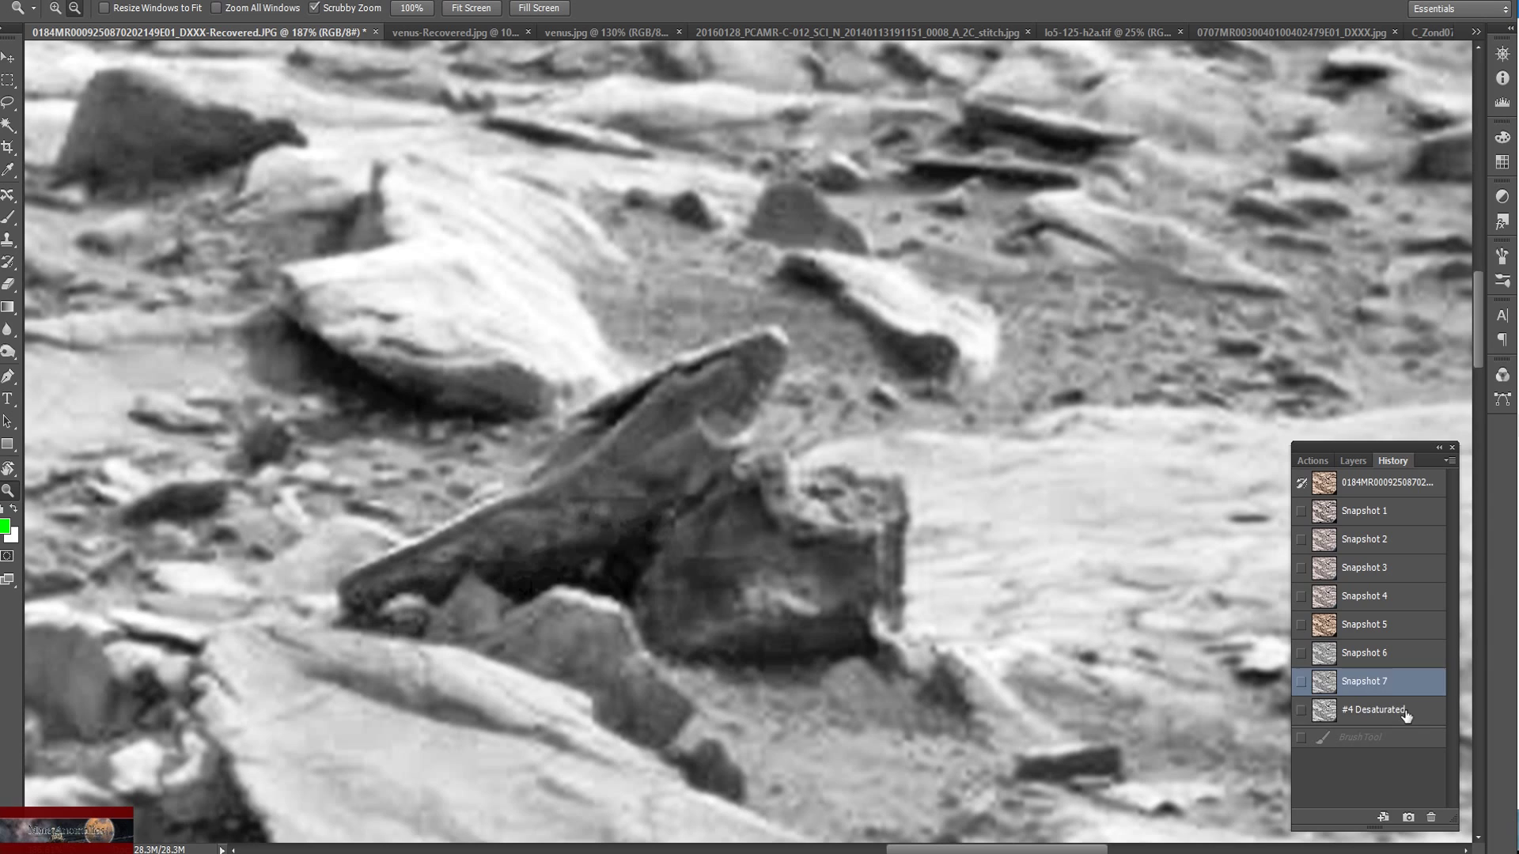
{"action": "left_click", "coordinate": [1409, 714]}
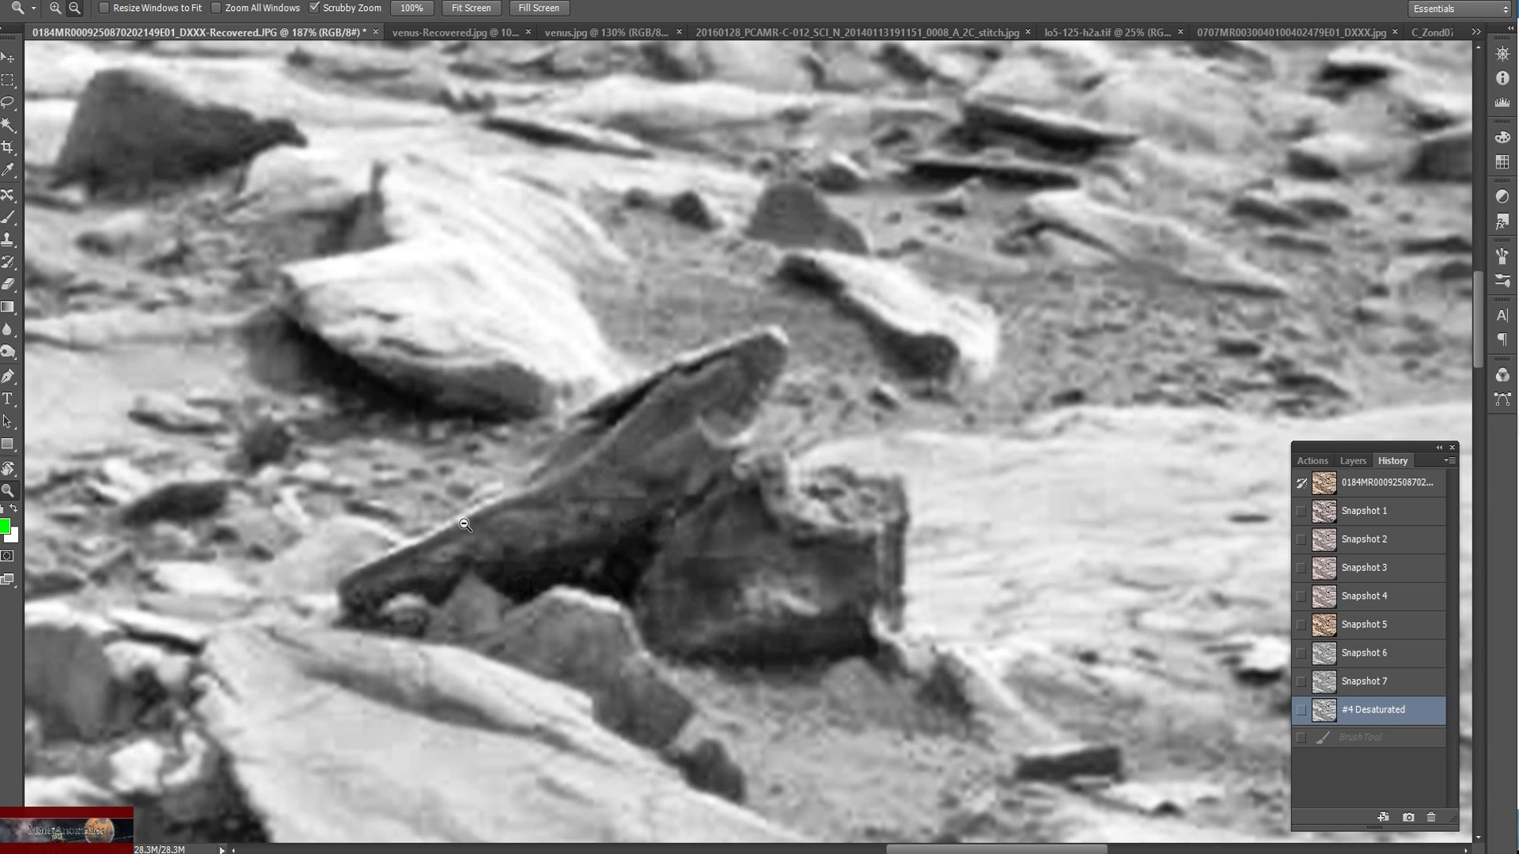
{"action": "left_click", "coordinate": [1398, 492]}
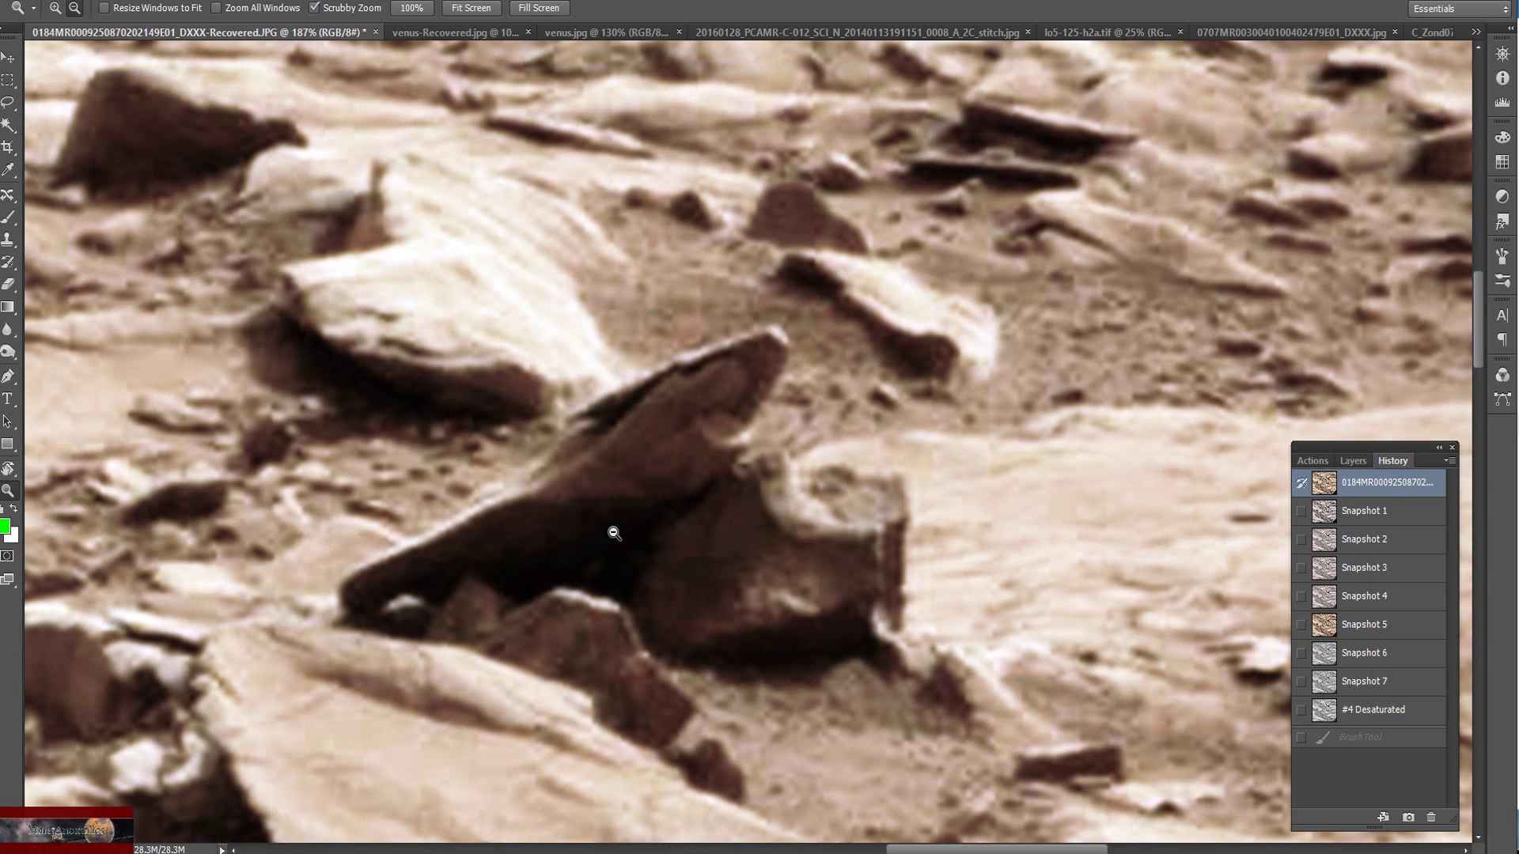
{"action": "left_click", "coordinate": [1476, 32]}
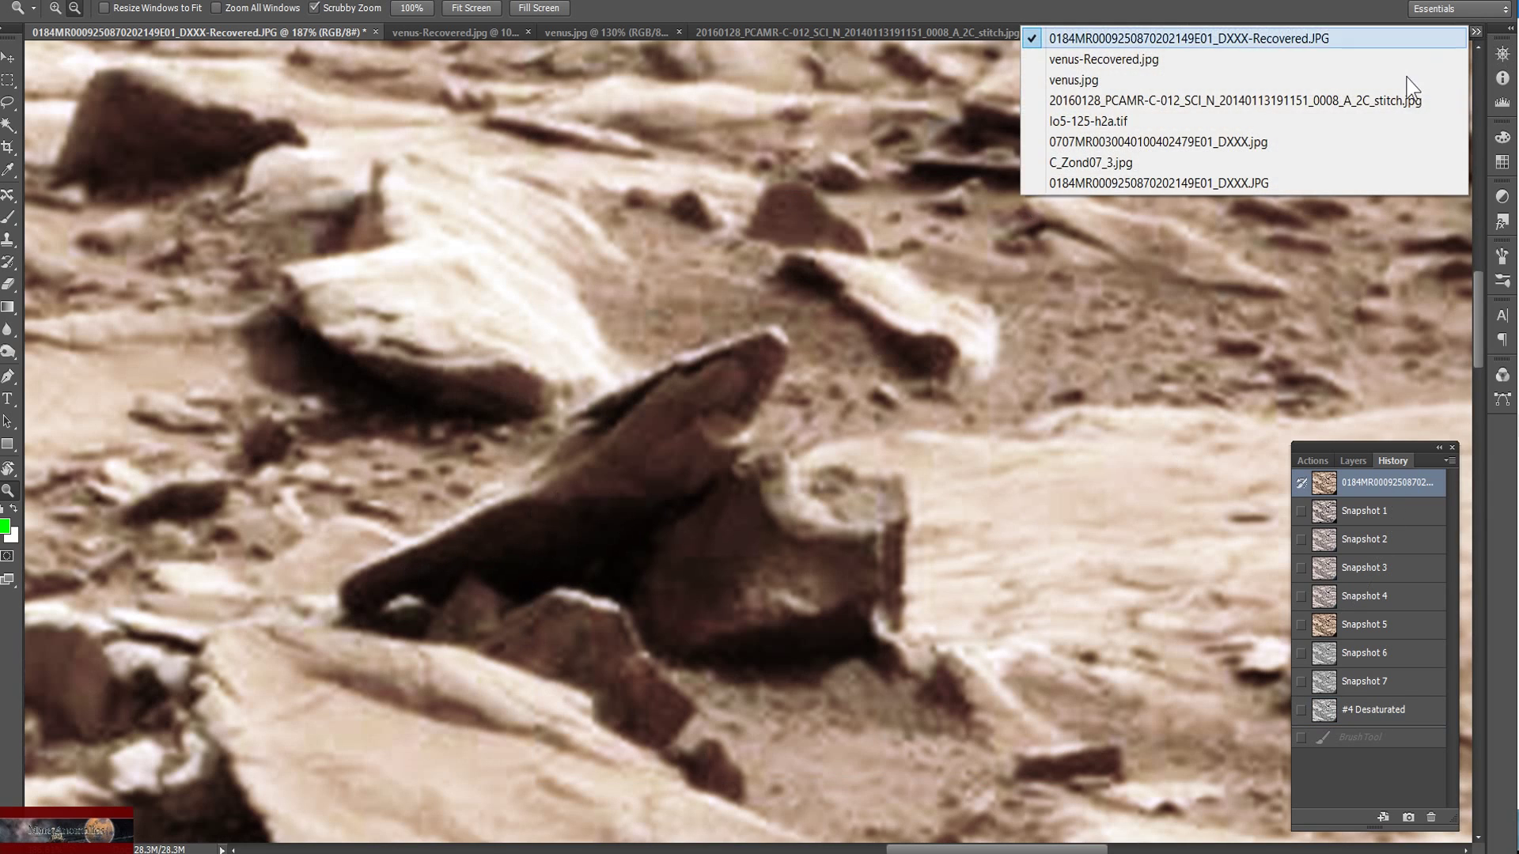
{"action": "left_click", "coordinate": [1149, 184]}
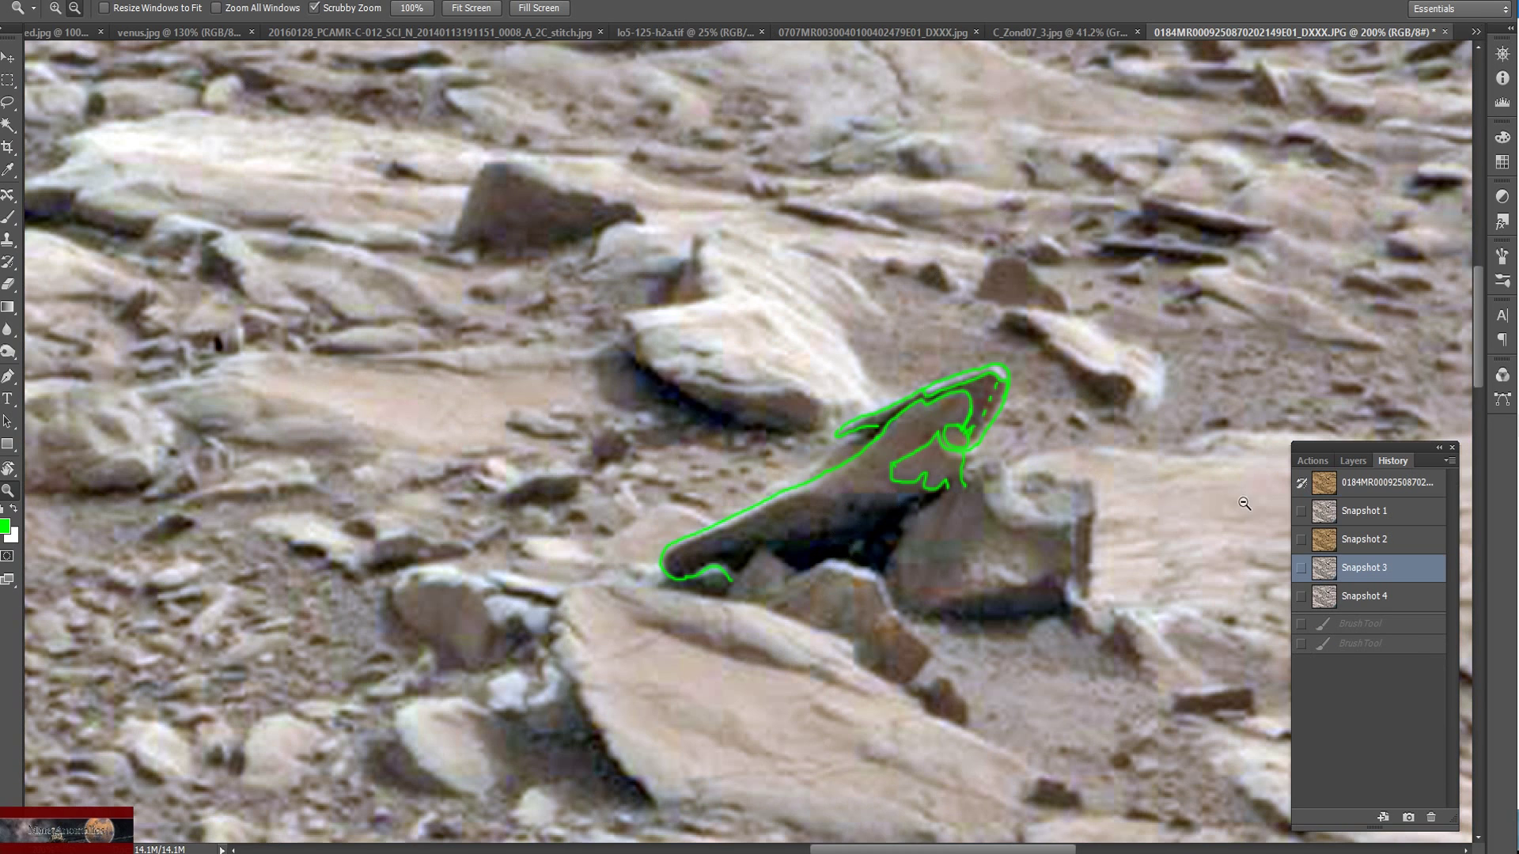
{"action": "left_click", "coordinate": [1375, 492]}
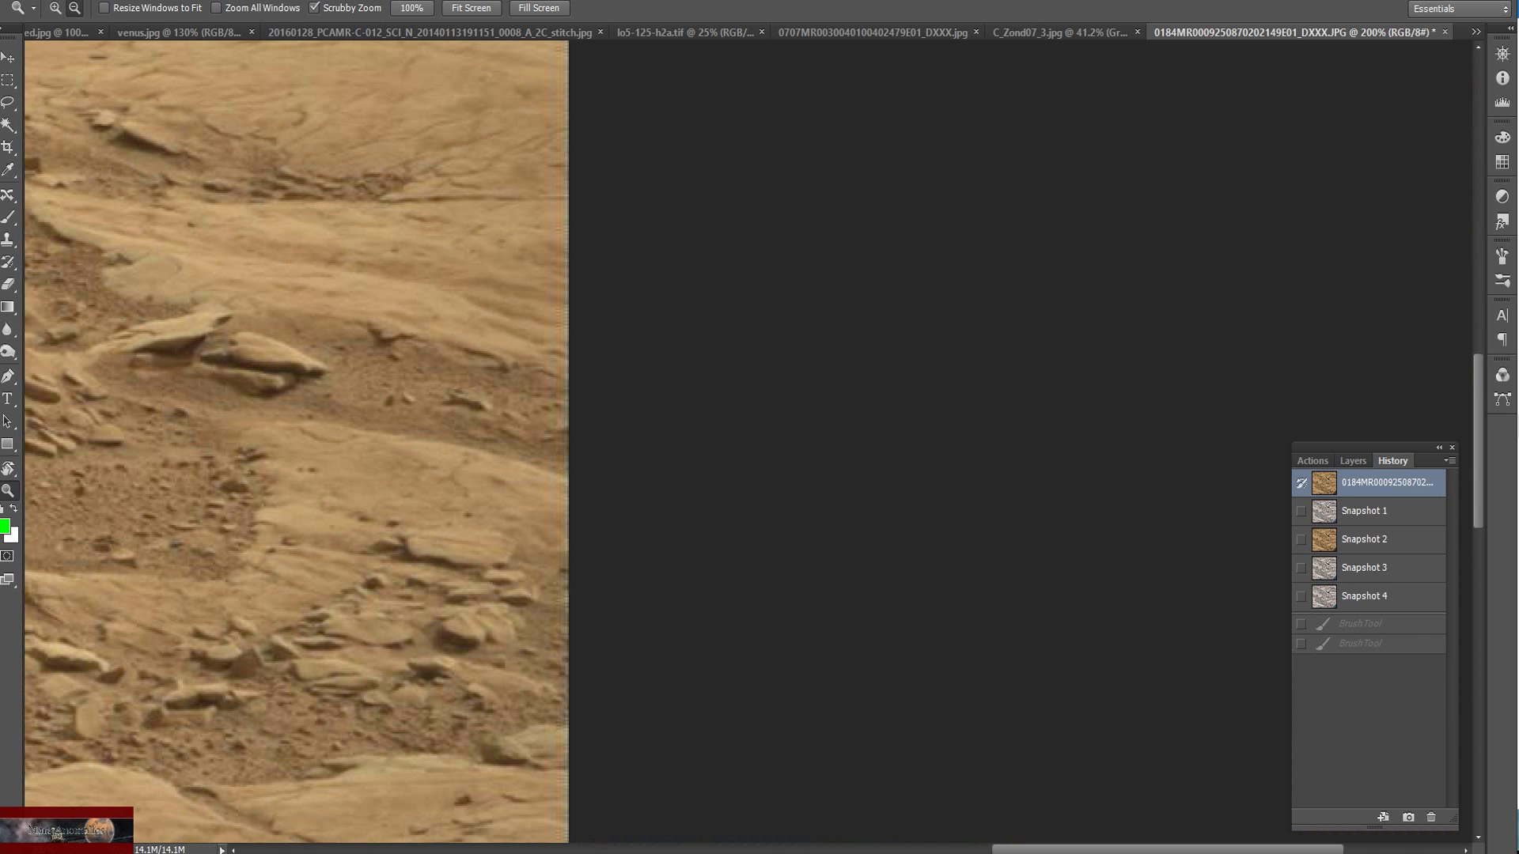
{"action": "left_click_drag", "start_coordinate": [1034, 850], "coordinate": [829, 850]}
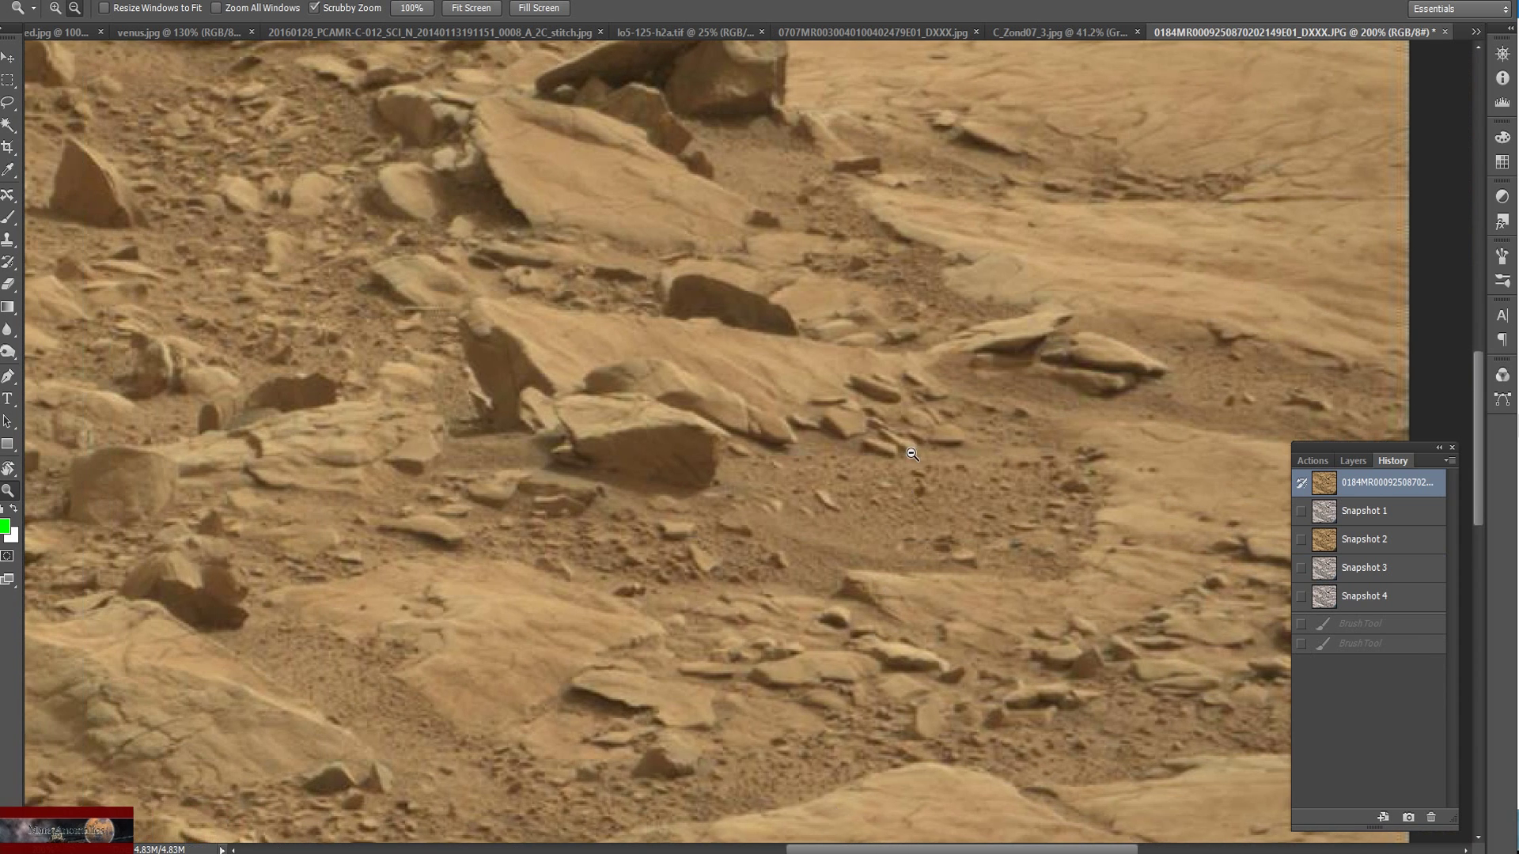
{"action": "scroll", "coordinate": [913, 459], "scroll_direction": "up", "scroll_amount": 6}
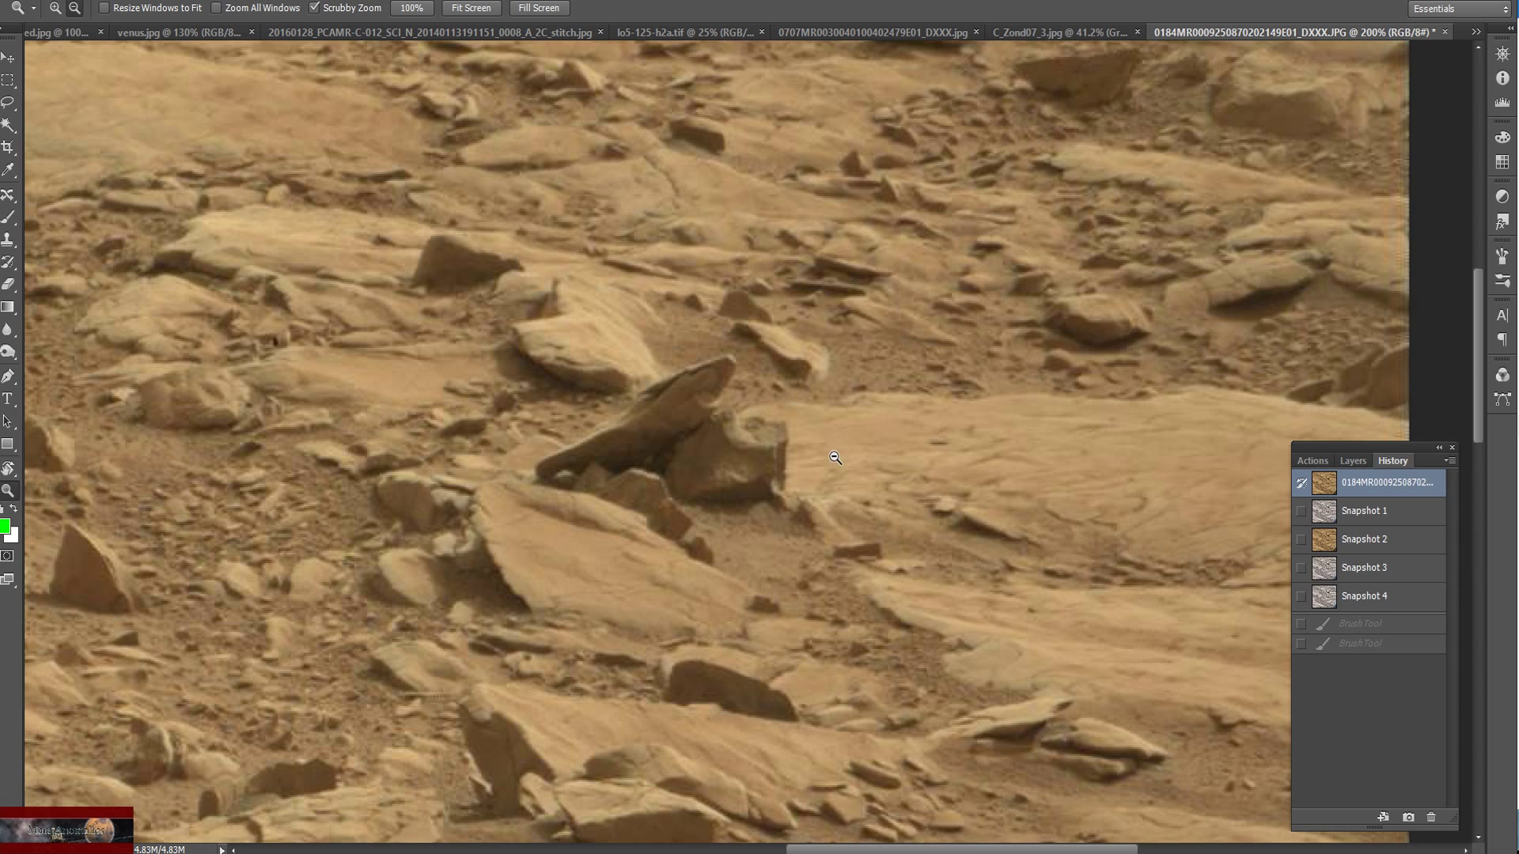
{"action": "scroll", "coordinate": [783, 437], "scroll_direction": "up", "scroll_amount": 3}
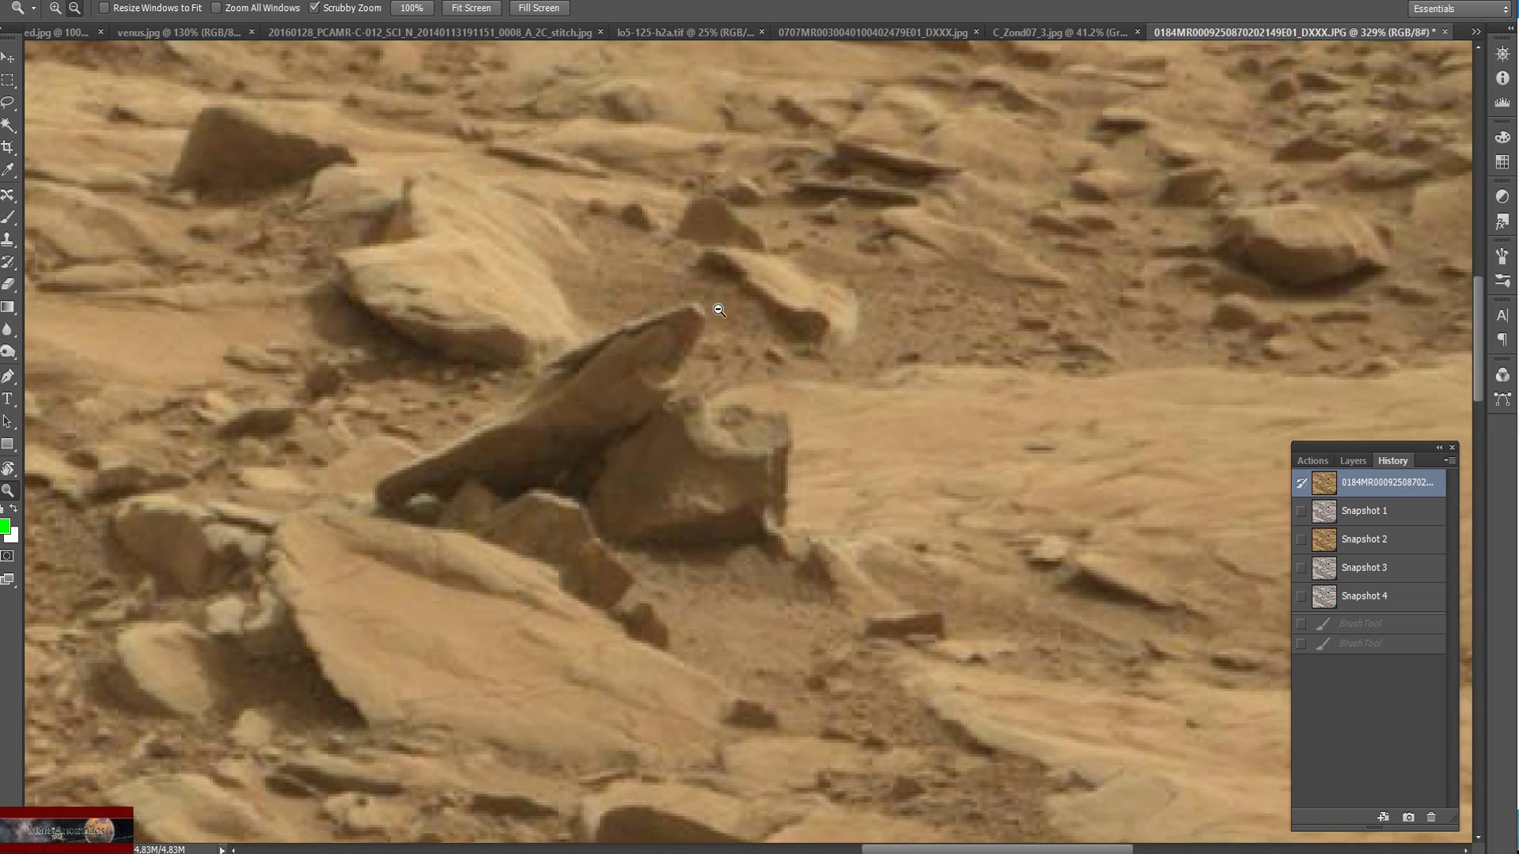
{"action": "scroll", "coordinate": [731, 296], "scroll_direction": "up", "scroll_amount": 2}
{"action": "scroll", "coordinate": [750, 280], "scroll_direction": "up", "scroll_amount": 2}
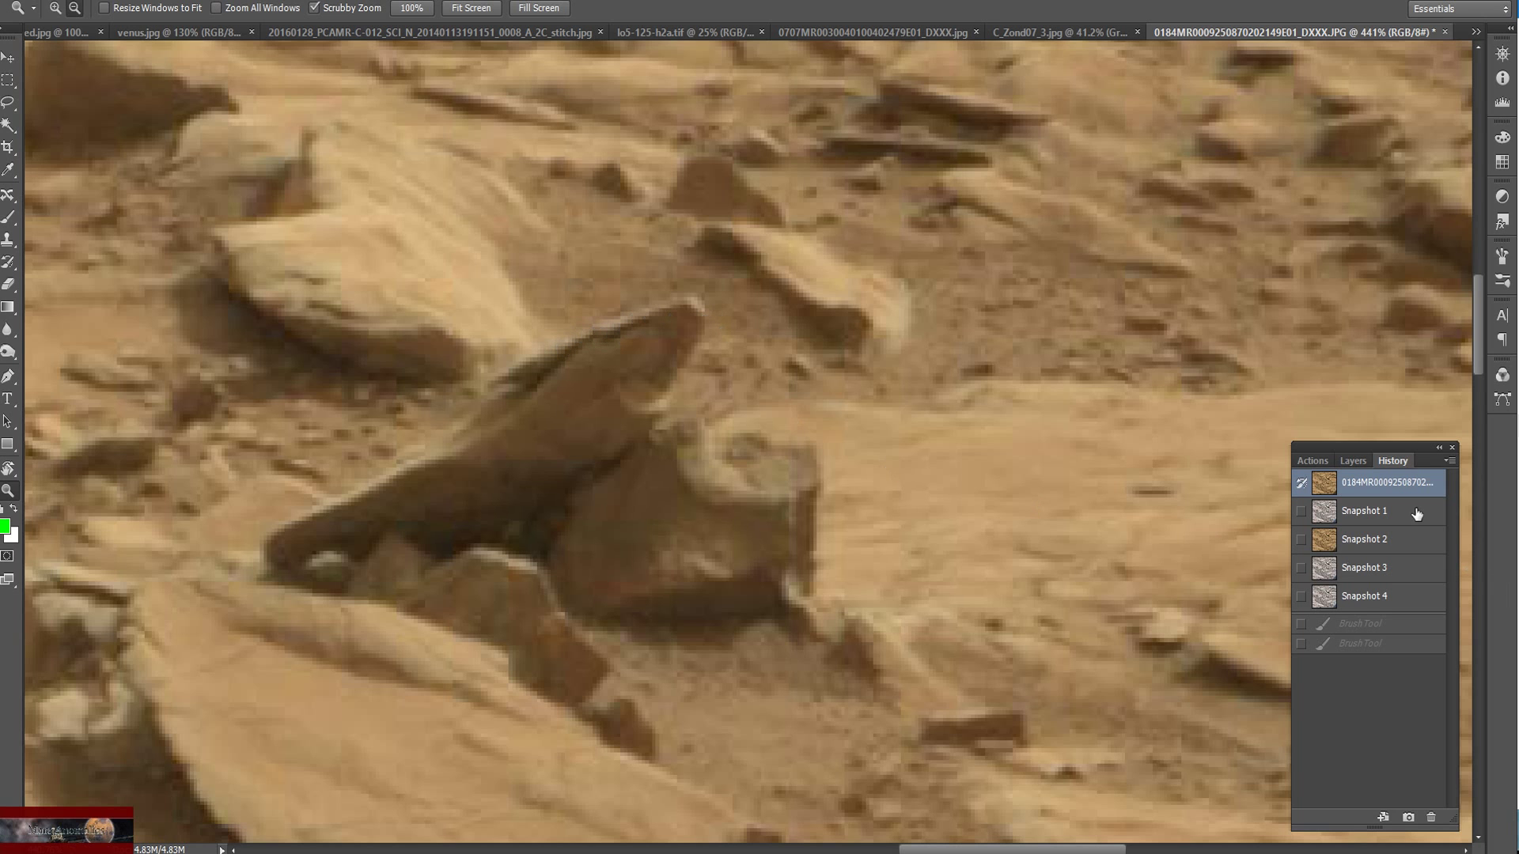
{"action": "key", "text": "ctrl+1"}
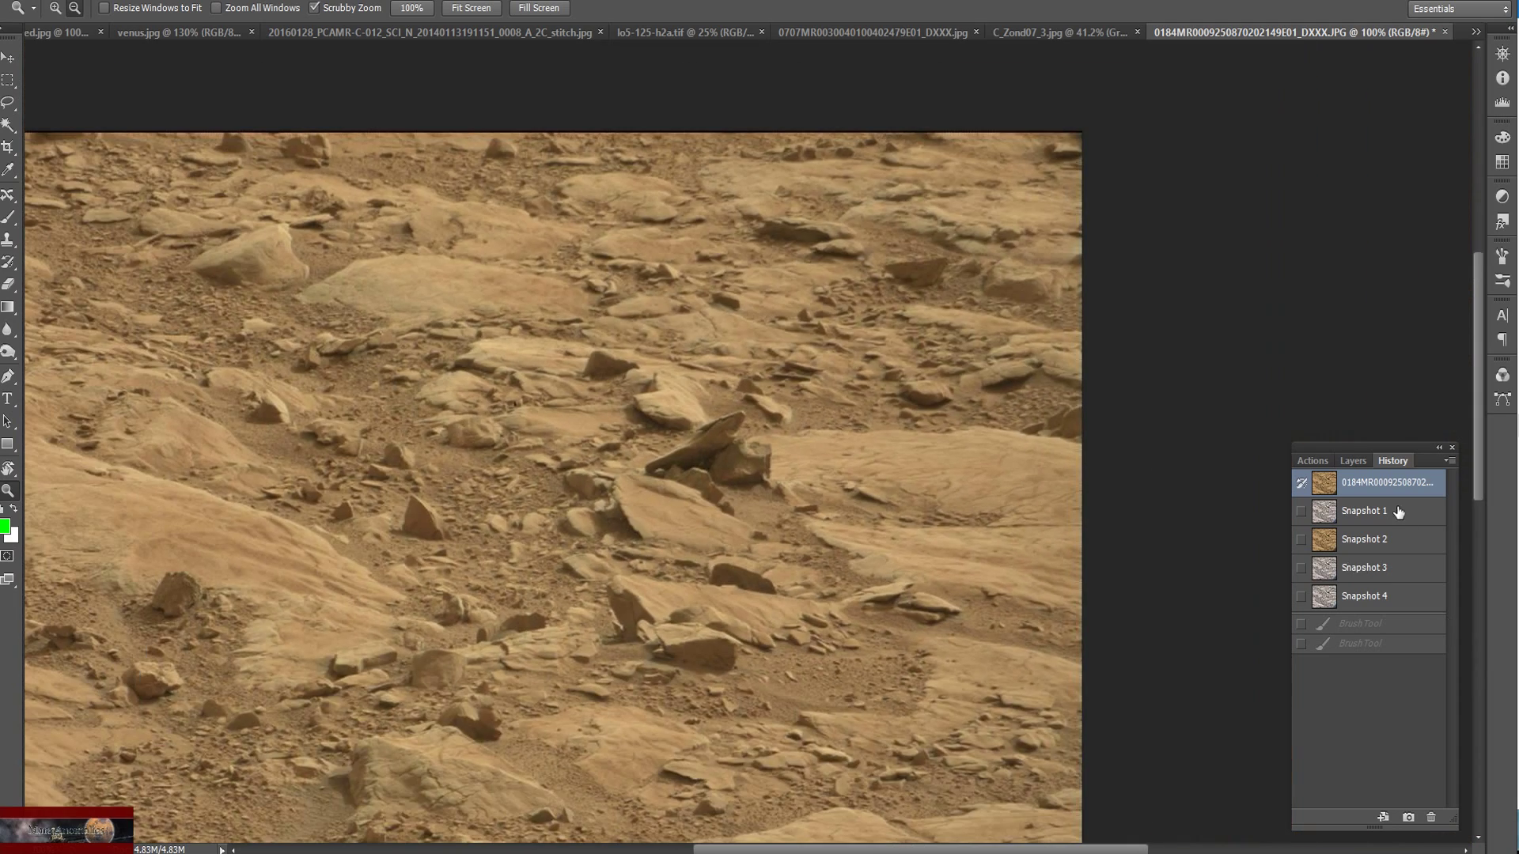
{"action": "left_click", "coordinate": [1397, 511]}
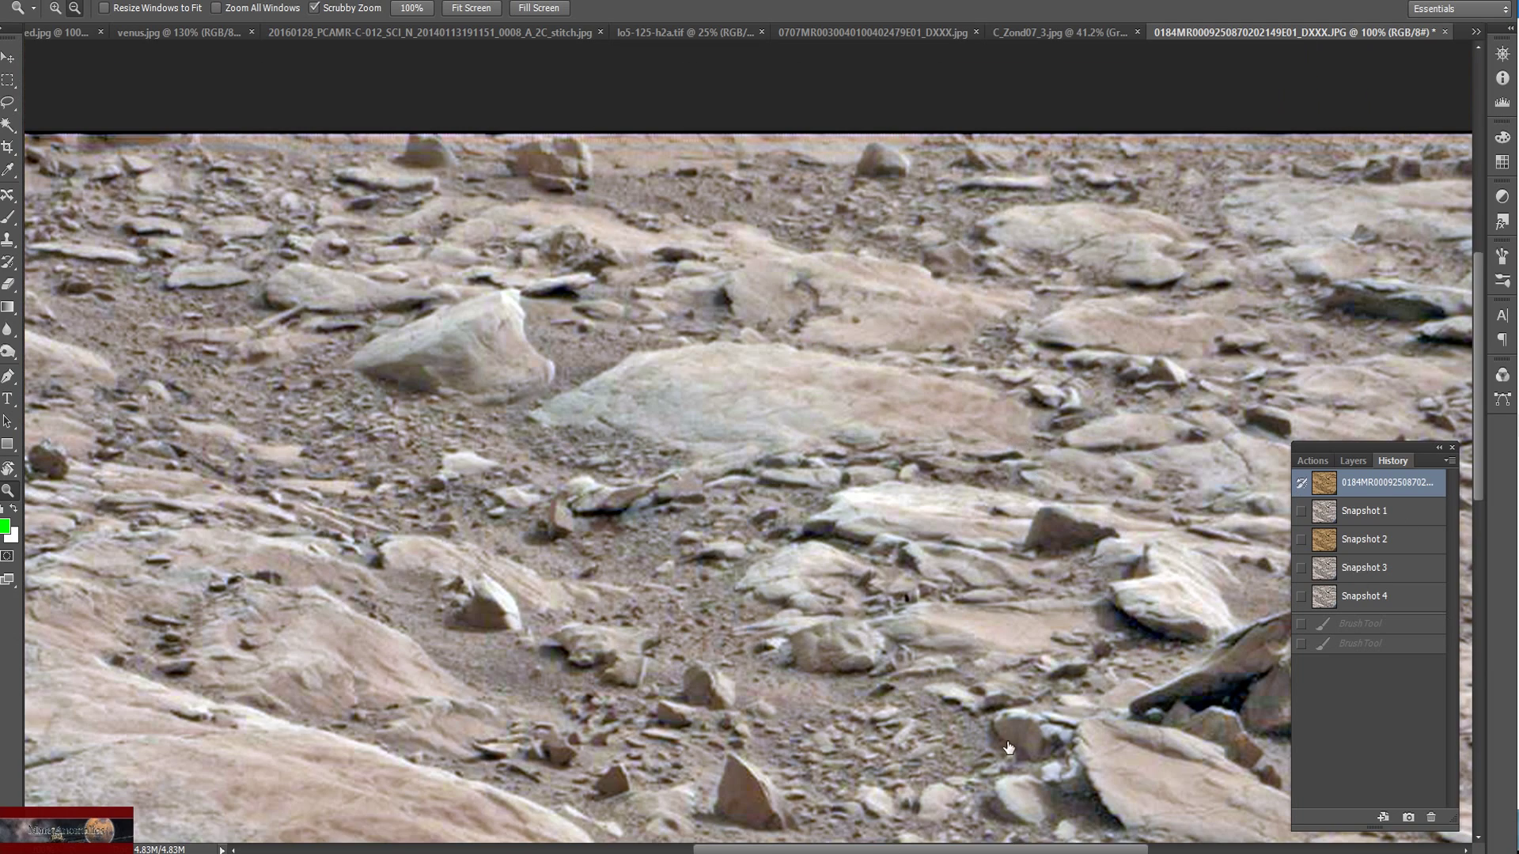
{"action": "scroll", "coordinate": [948, 579], "scroll_direction": "right", "scroll_amount": 5}
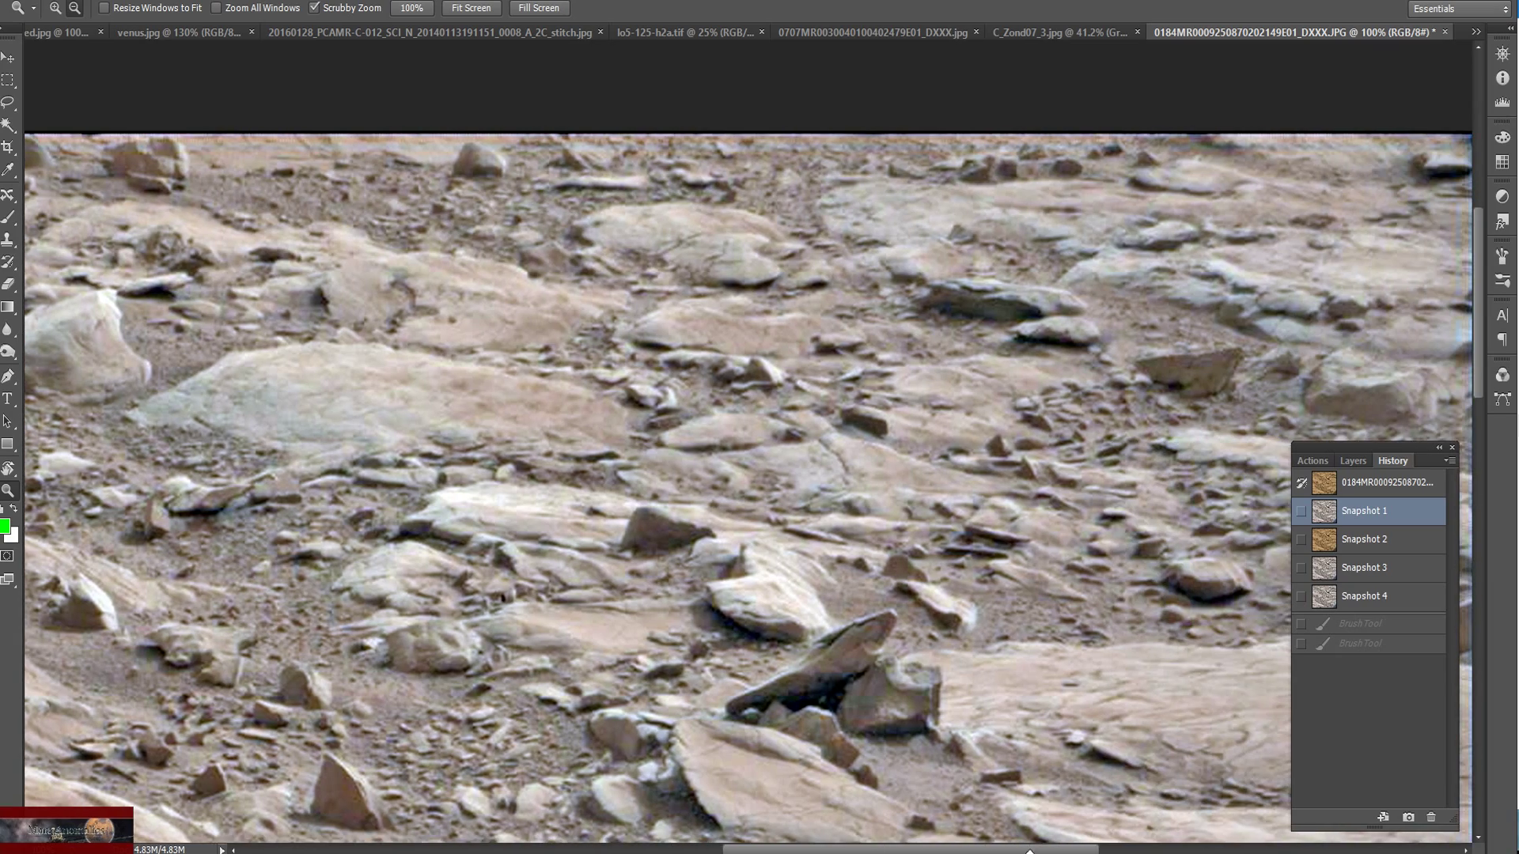
{"action": "scroll", "coordinate": [948, 580], "scroll_direction": "down", "scroll_amount": 3}
{"action": "left_click_drag", "start_coordinate": [948, 579], "coordinate": [1027, 421]}
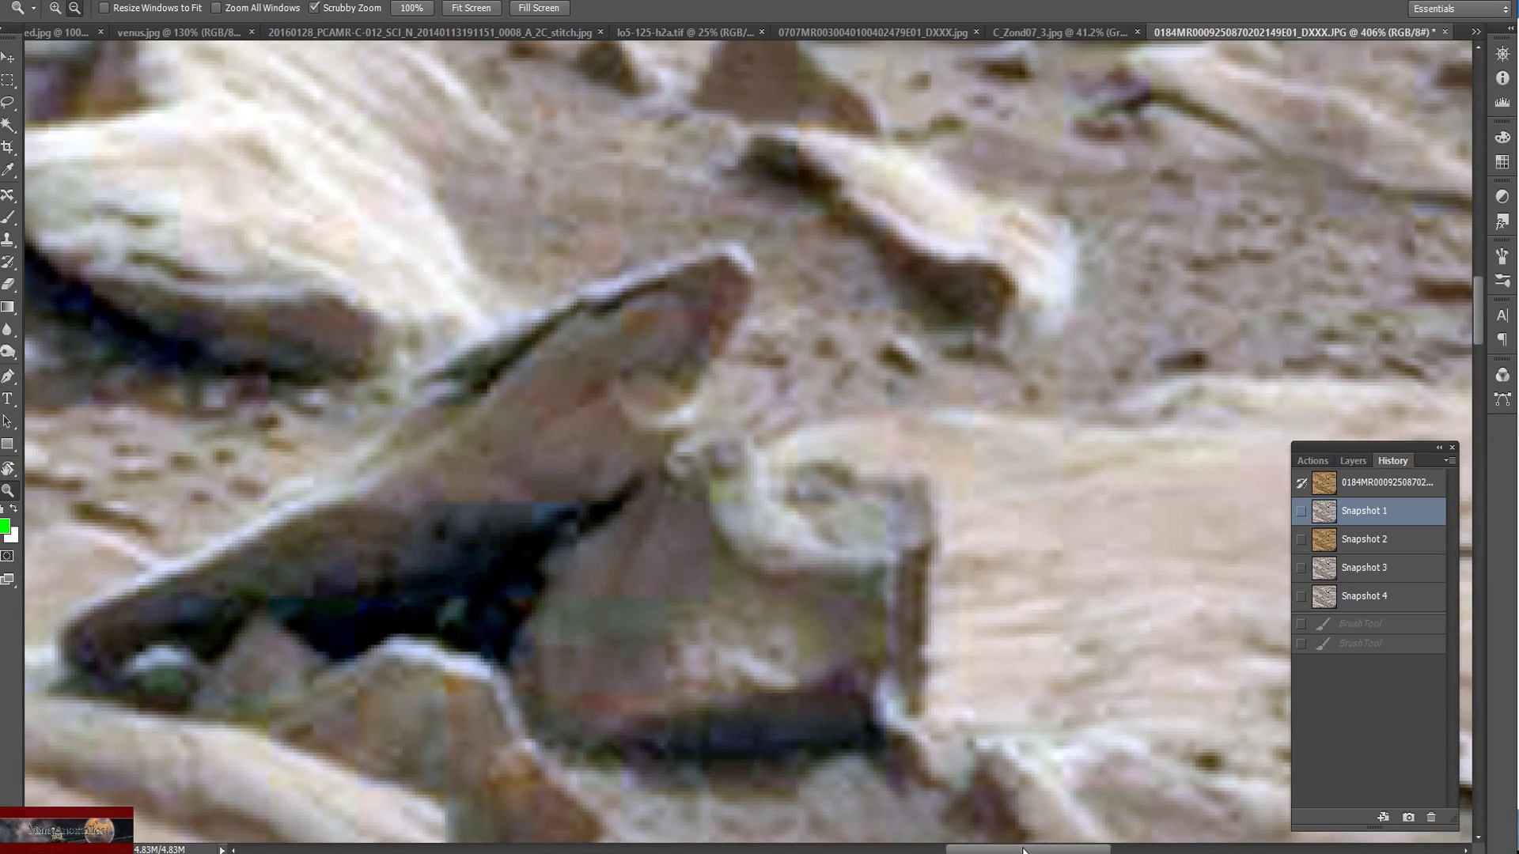
{"action": "left_click_drag", "start_coordinate": [1022, 850], "coordinate": [1008, 850]}
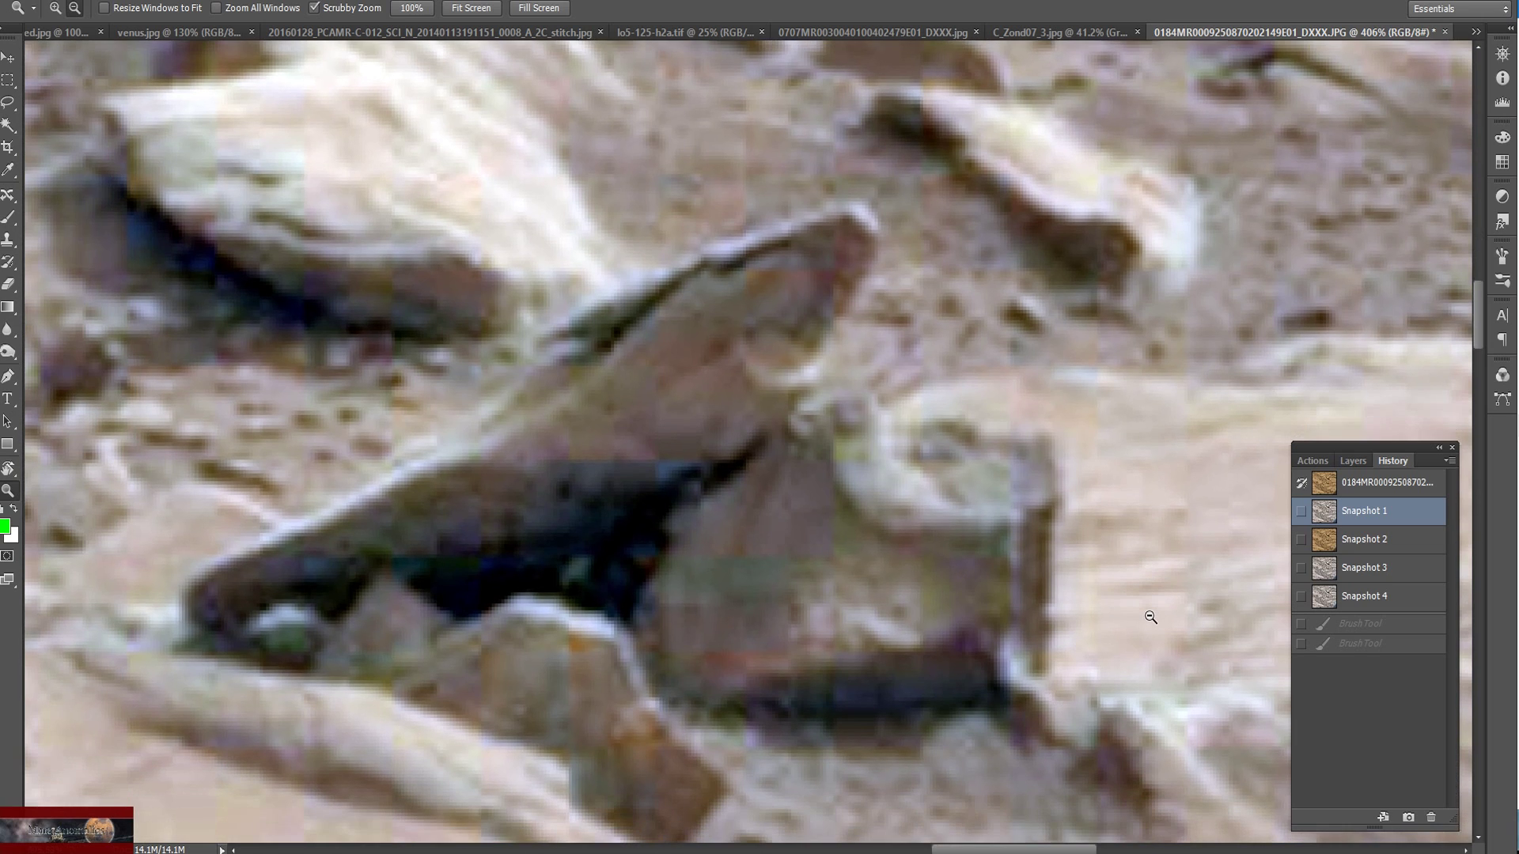
{"action": "mouse_move", "coordinate": [1149, 614]}
{"action": "left_mouse_down"}
{"action": "mouse_move", "coordinate": [1171, 593]}
{"action": "mouse_move", "coordinate": [1167, 627]}
{"action": "left_mouse_up"}
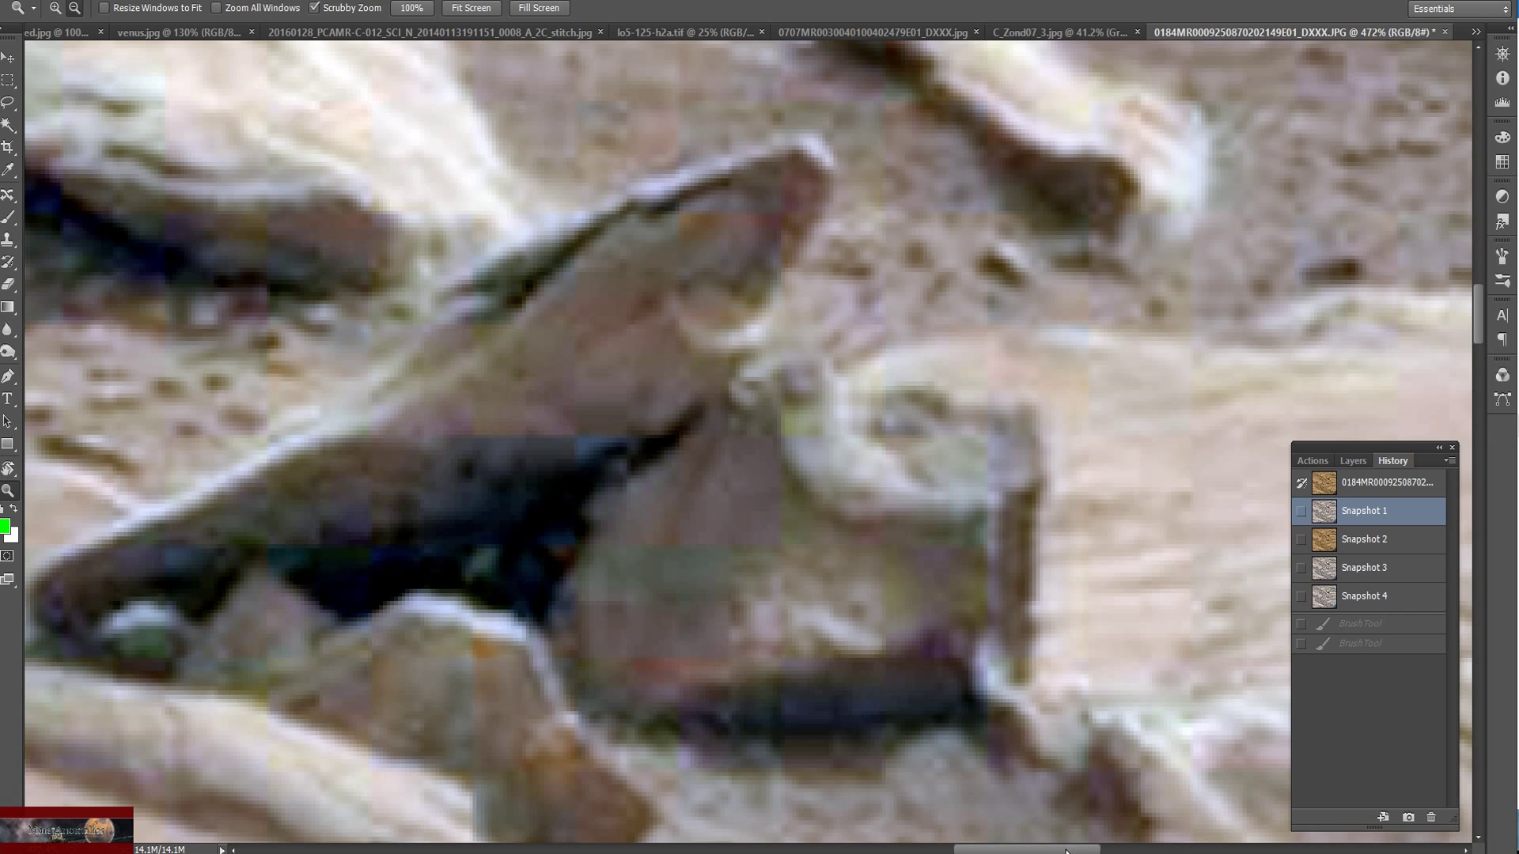
{"action": "left_click_drag", "start_coordinate": [1065, 850], "coordinate": [1049, 851]}
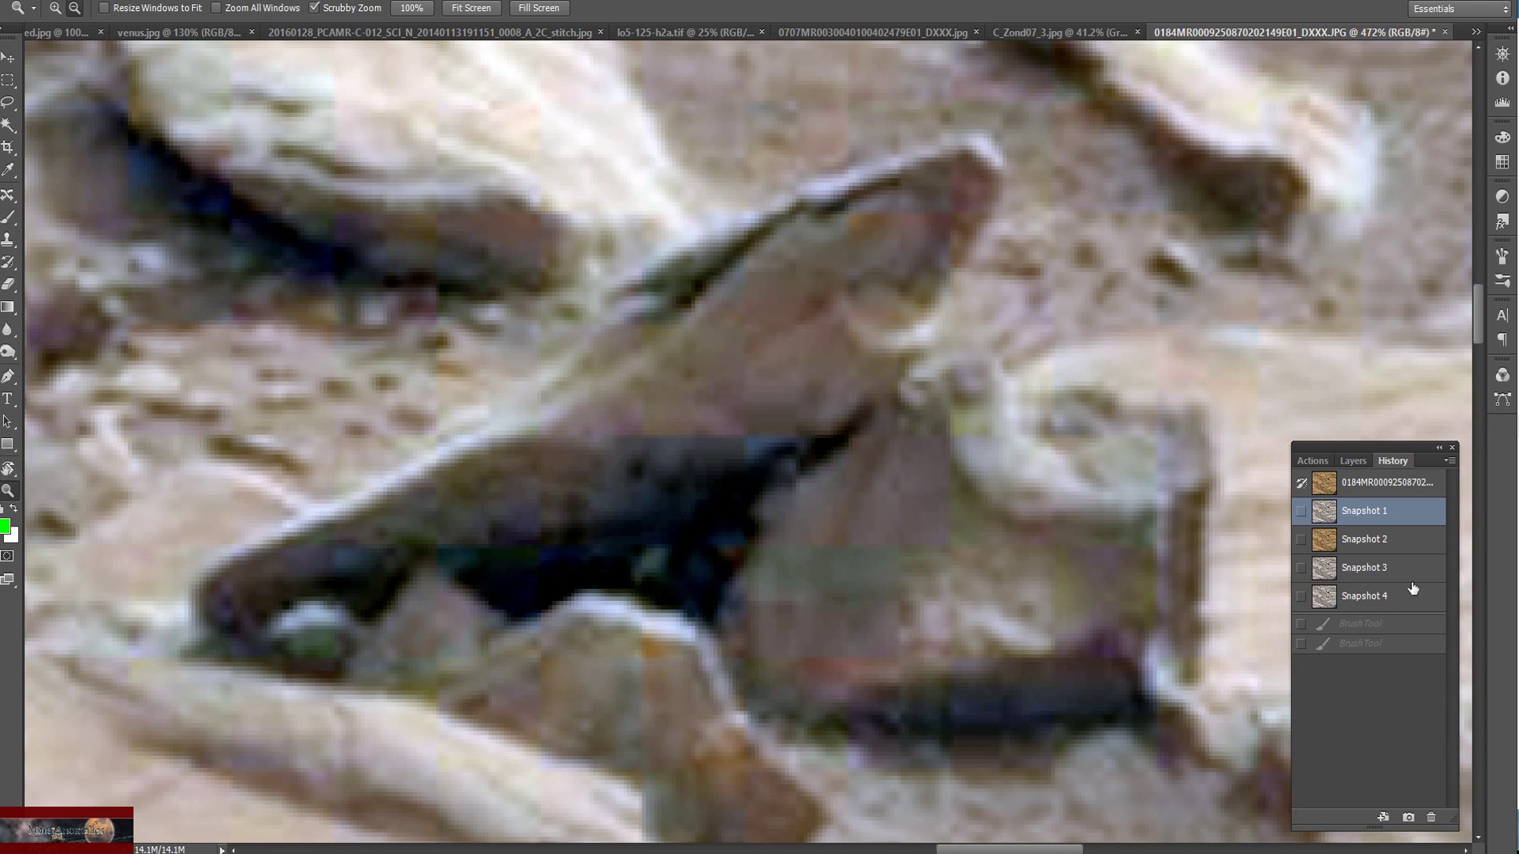
{"action": "left_click", "coordinate": [1413, 588]}
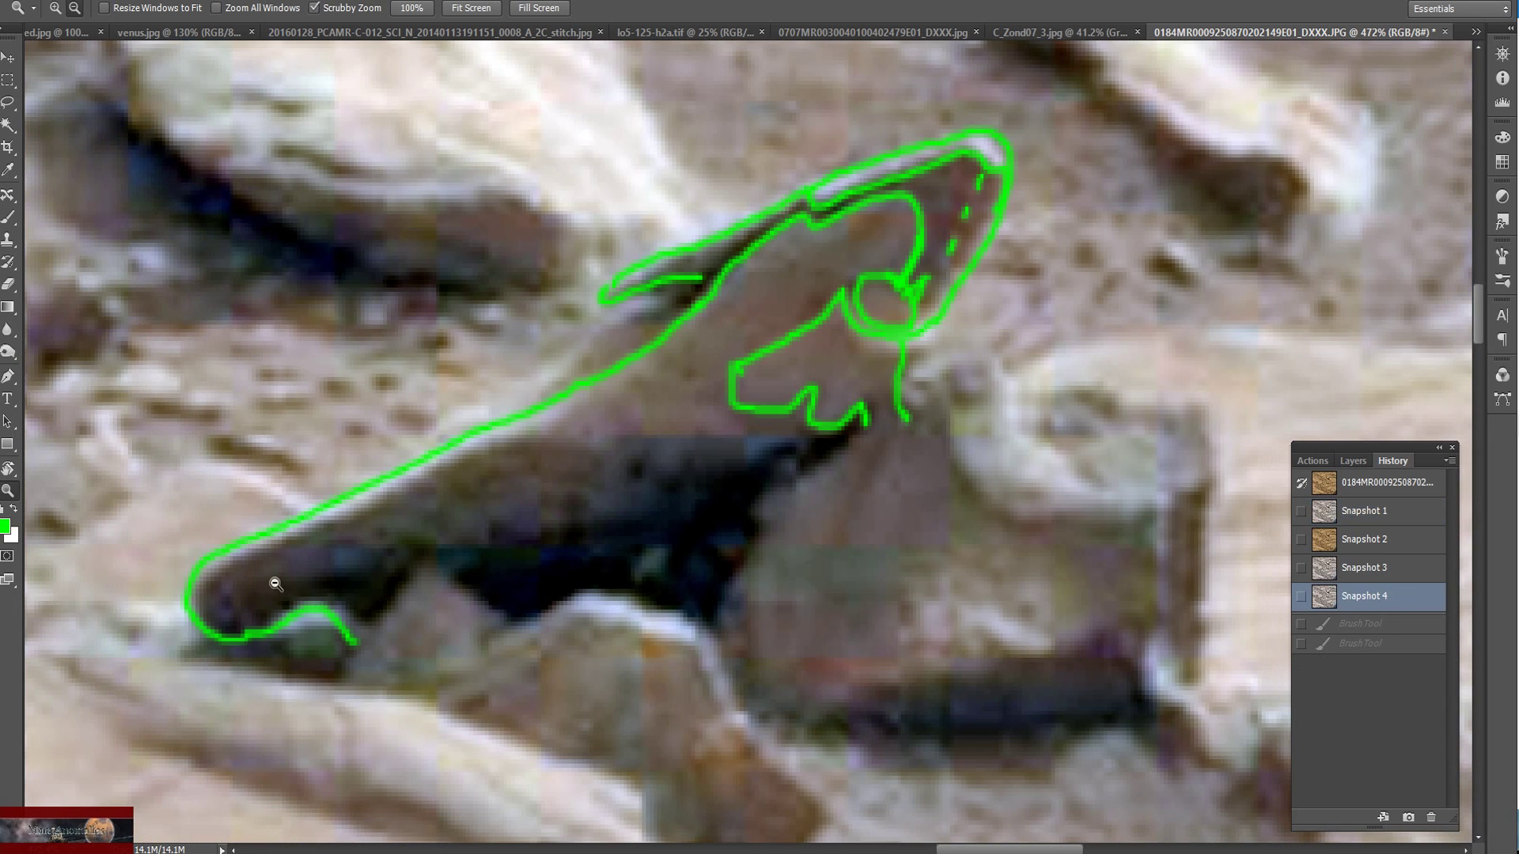
{"action": "left_click", "coordinate": [1404, 573]}
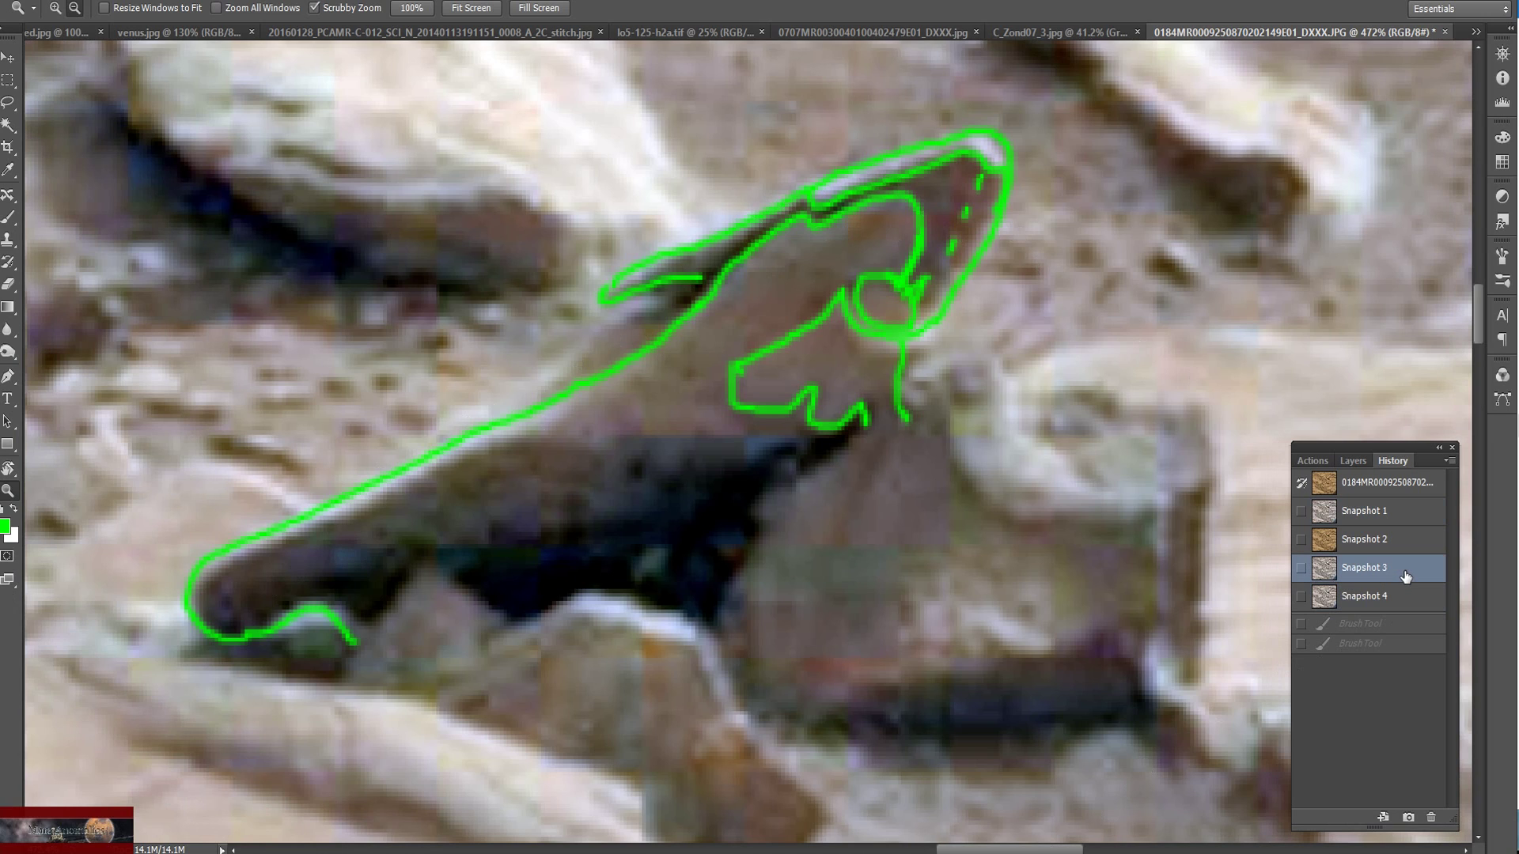
{"action": "left_click", "coordinate": [1412, 546]}
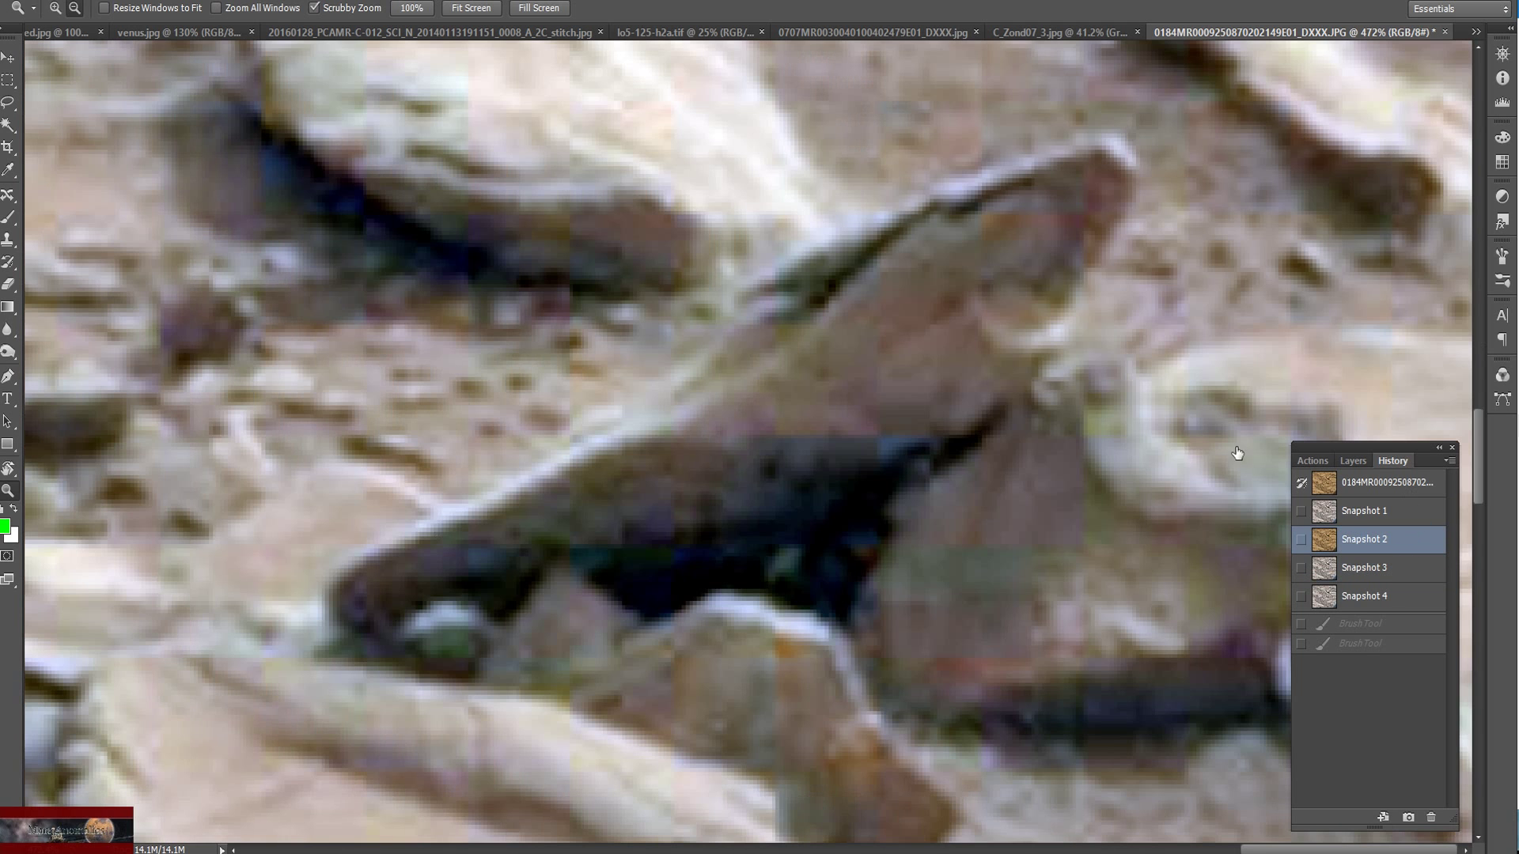
{"action": "left_click", "coordinate": [1412, 506]}
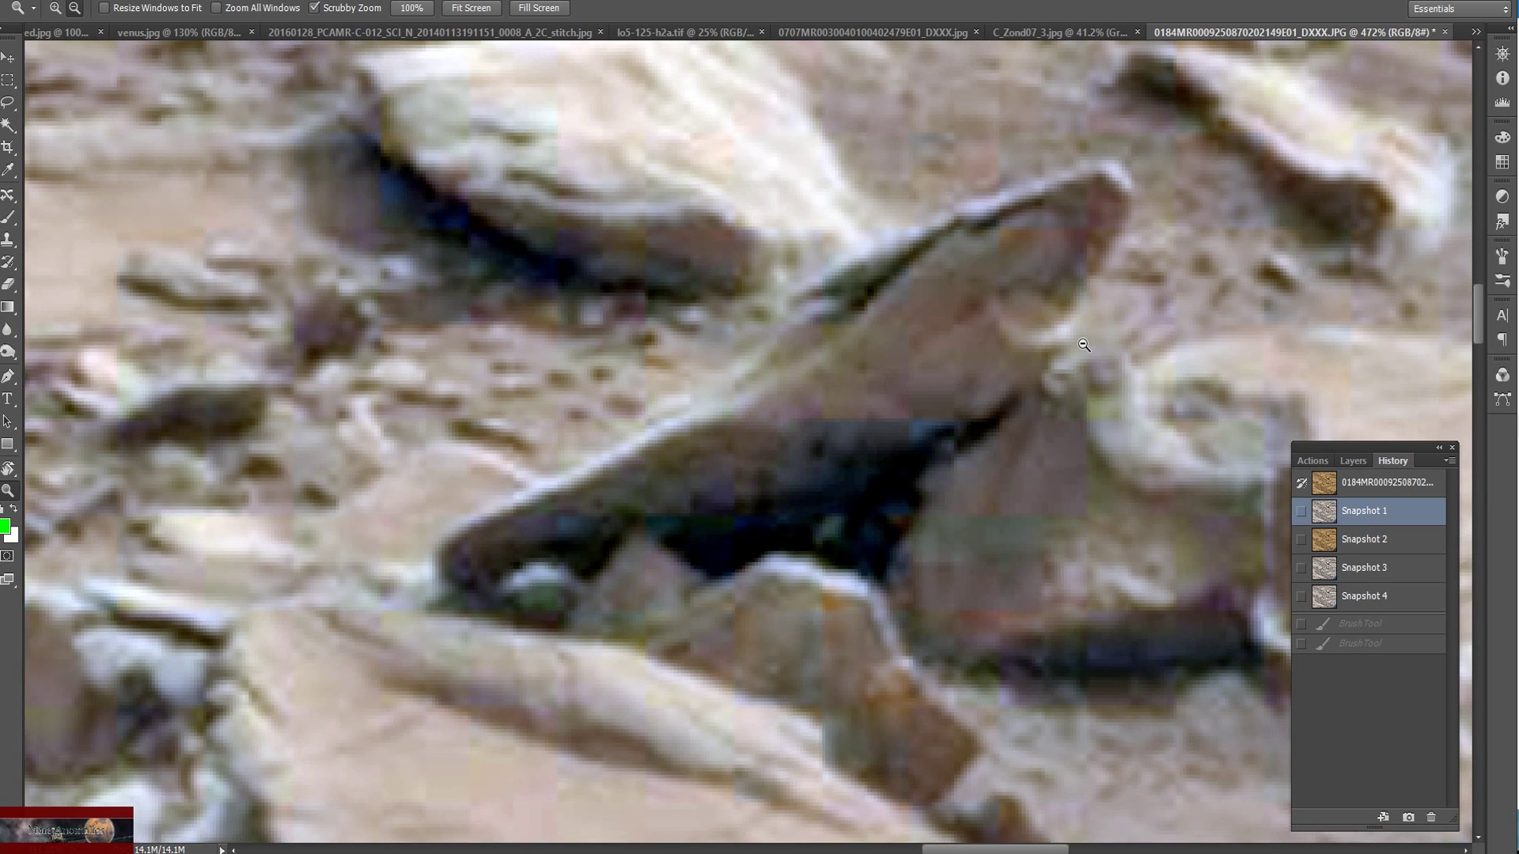
{"action": "left_click", "coordinate": [1084, 346], "text": "alt"}
Zoom out from the single rock until the entire rocky rover scene fits in the window
{"action": "left_click_drag", "start_coordinate": [902, 849], "coordinate": [937, 851]}
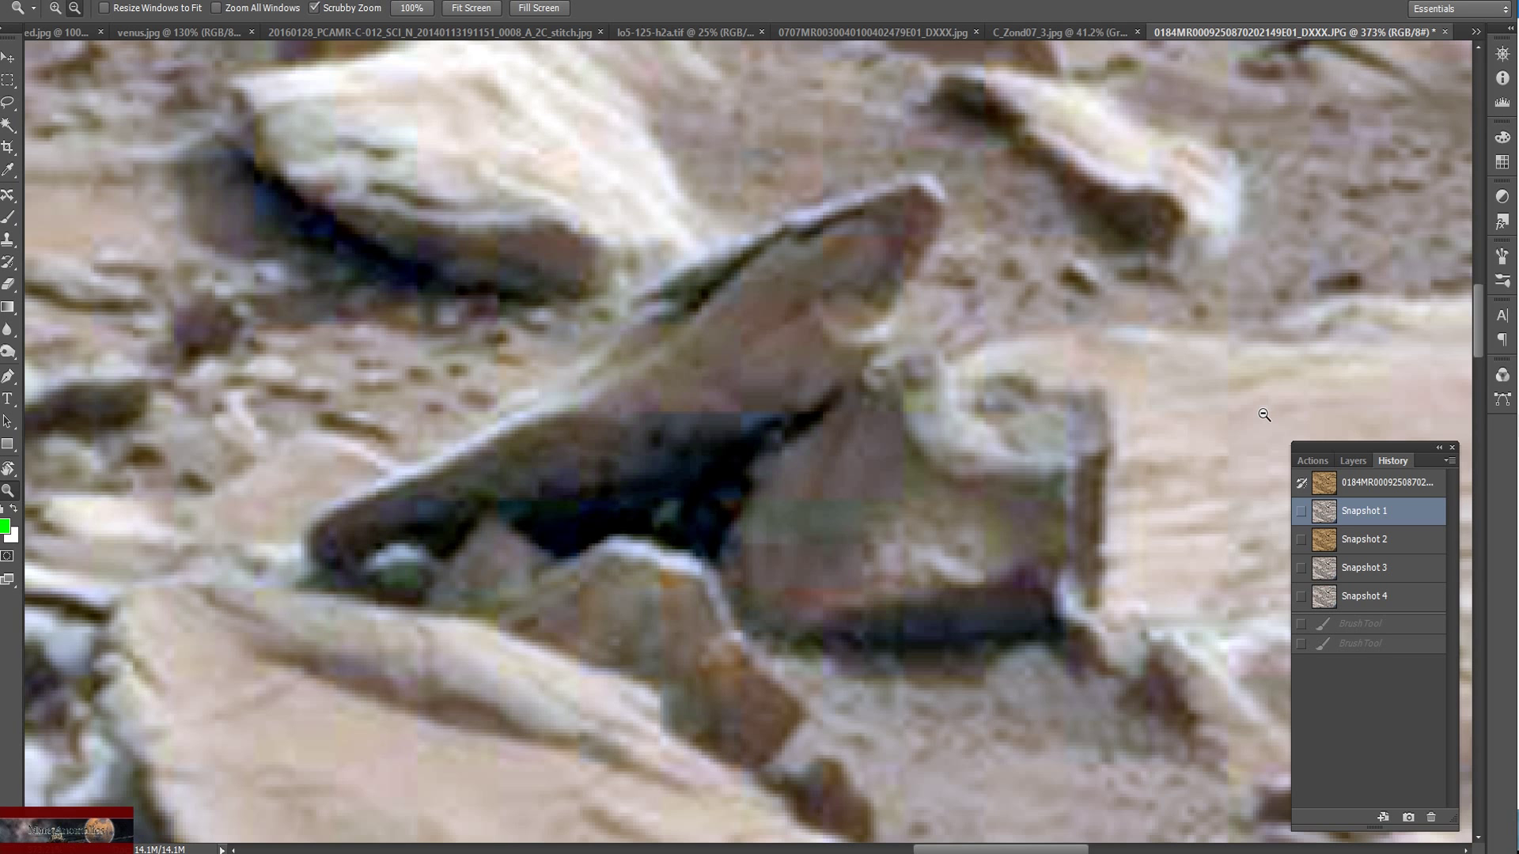
{"action": "left_click_drag", "start_coordinate": [1234, 411], "coordinate": [1058, 606]}
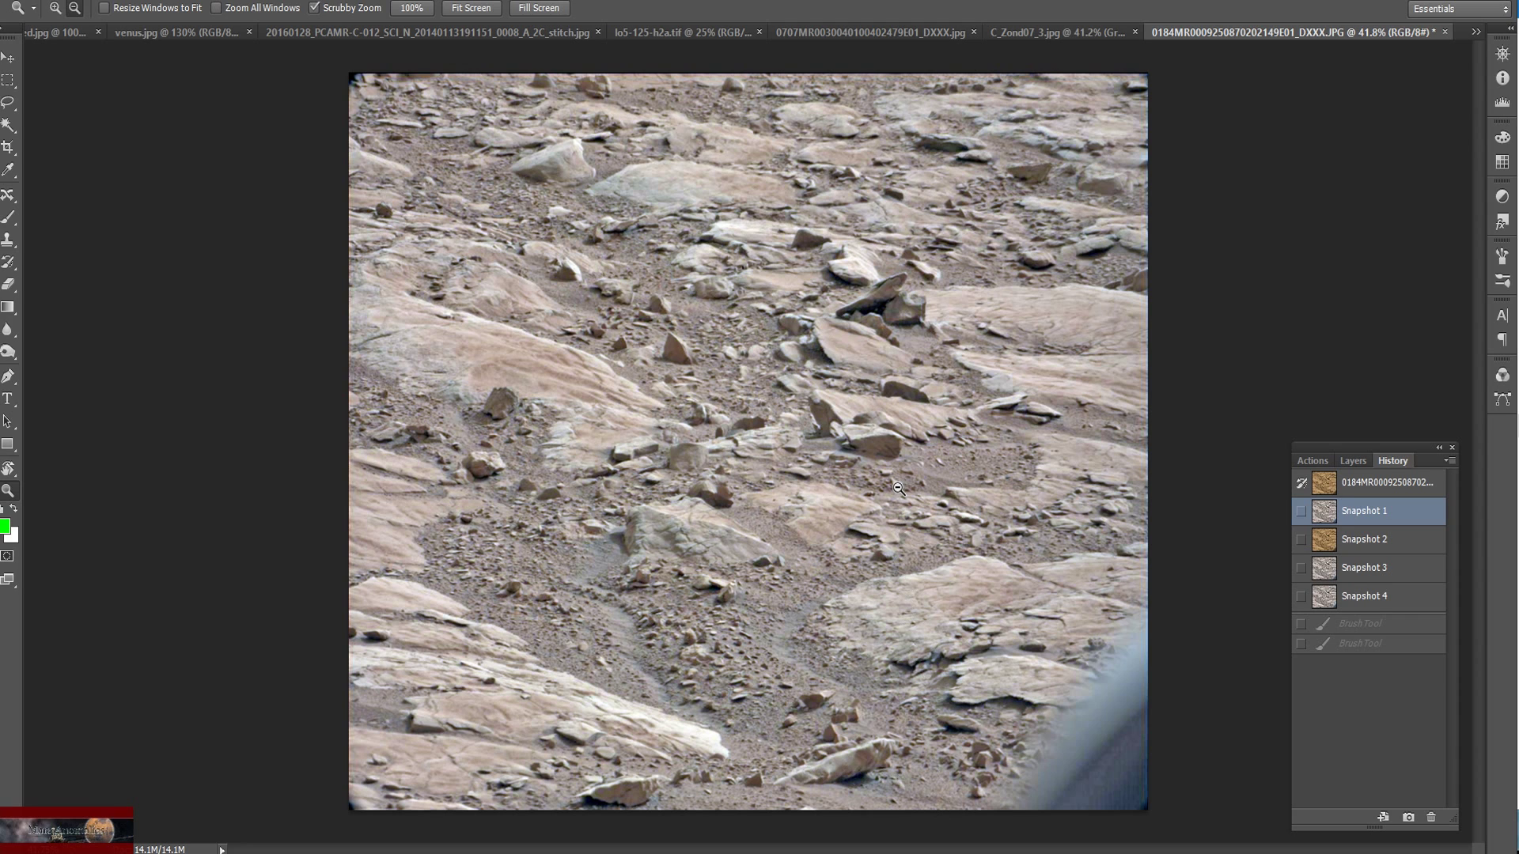
Zoom in toward the middle of the image onto the pointed rock
{"action": "left_click_drag", "start_coordinate": [905, 281], "coordinate": [972, 130]}
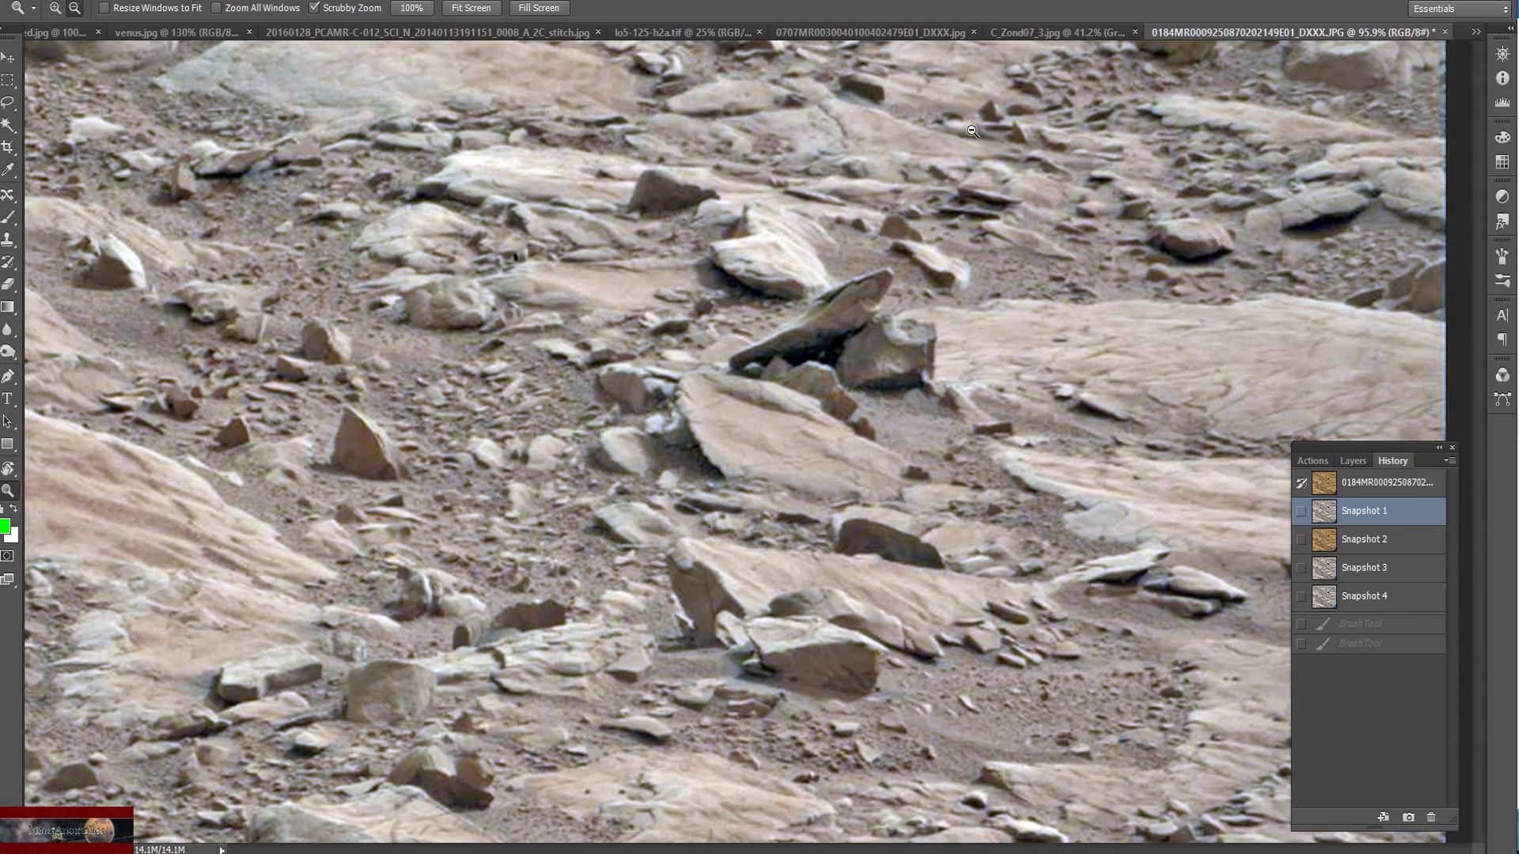
{"action": "scroll", "coordinate": [972, 130], "scroll_direction": "up", "scroll_amount": 8}
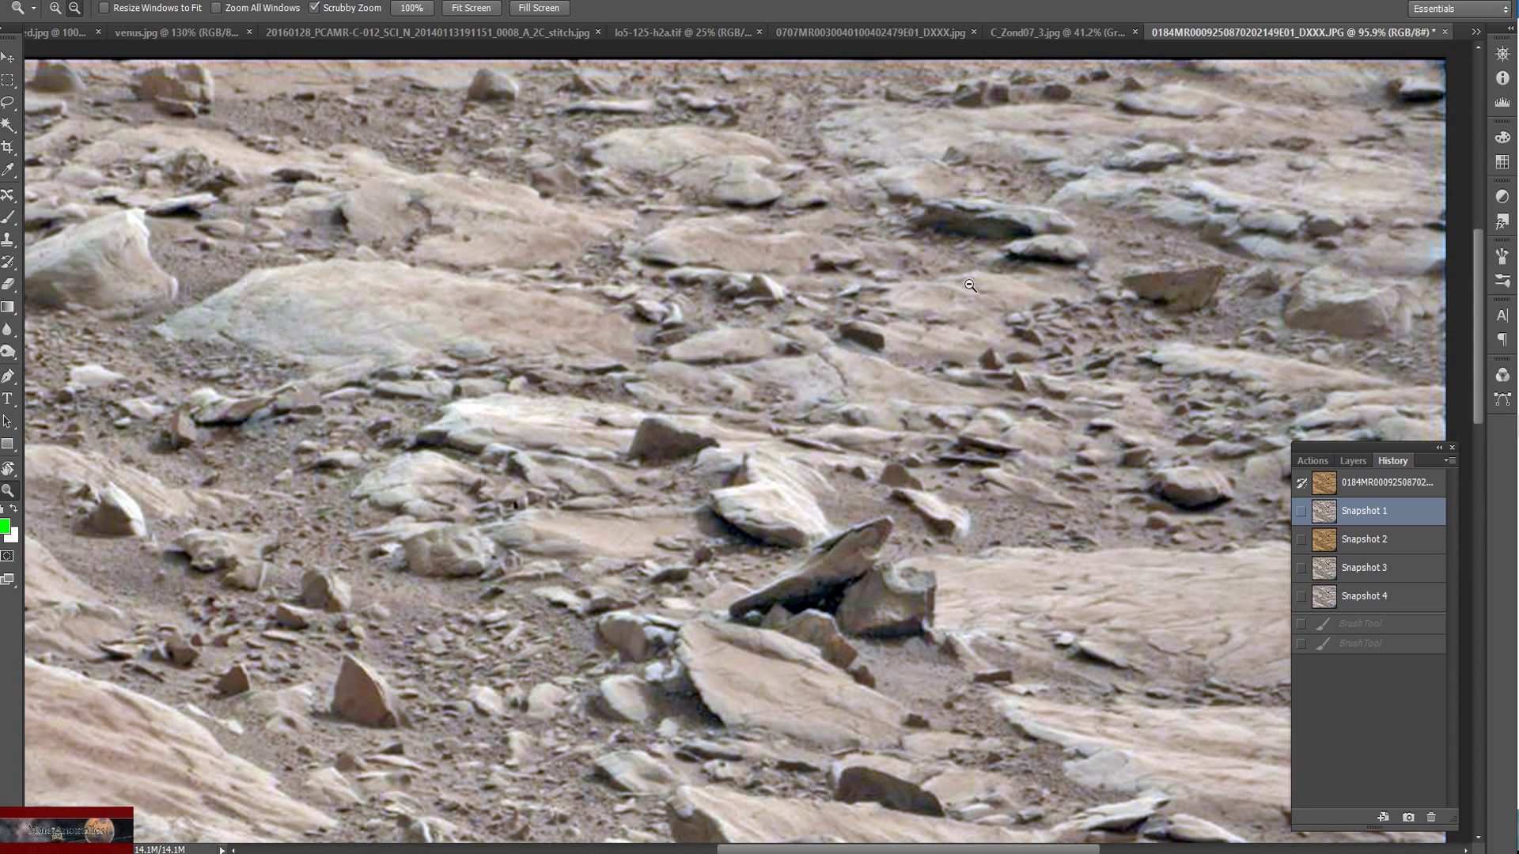
{"action": "left_click_drag", "start_coordinate": [947, 453], "coordinate": [981, 432]}
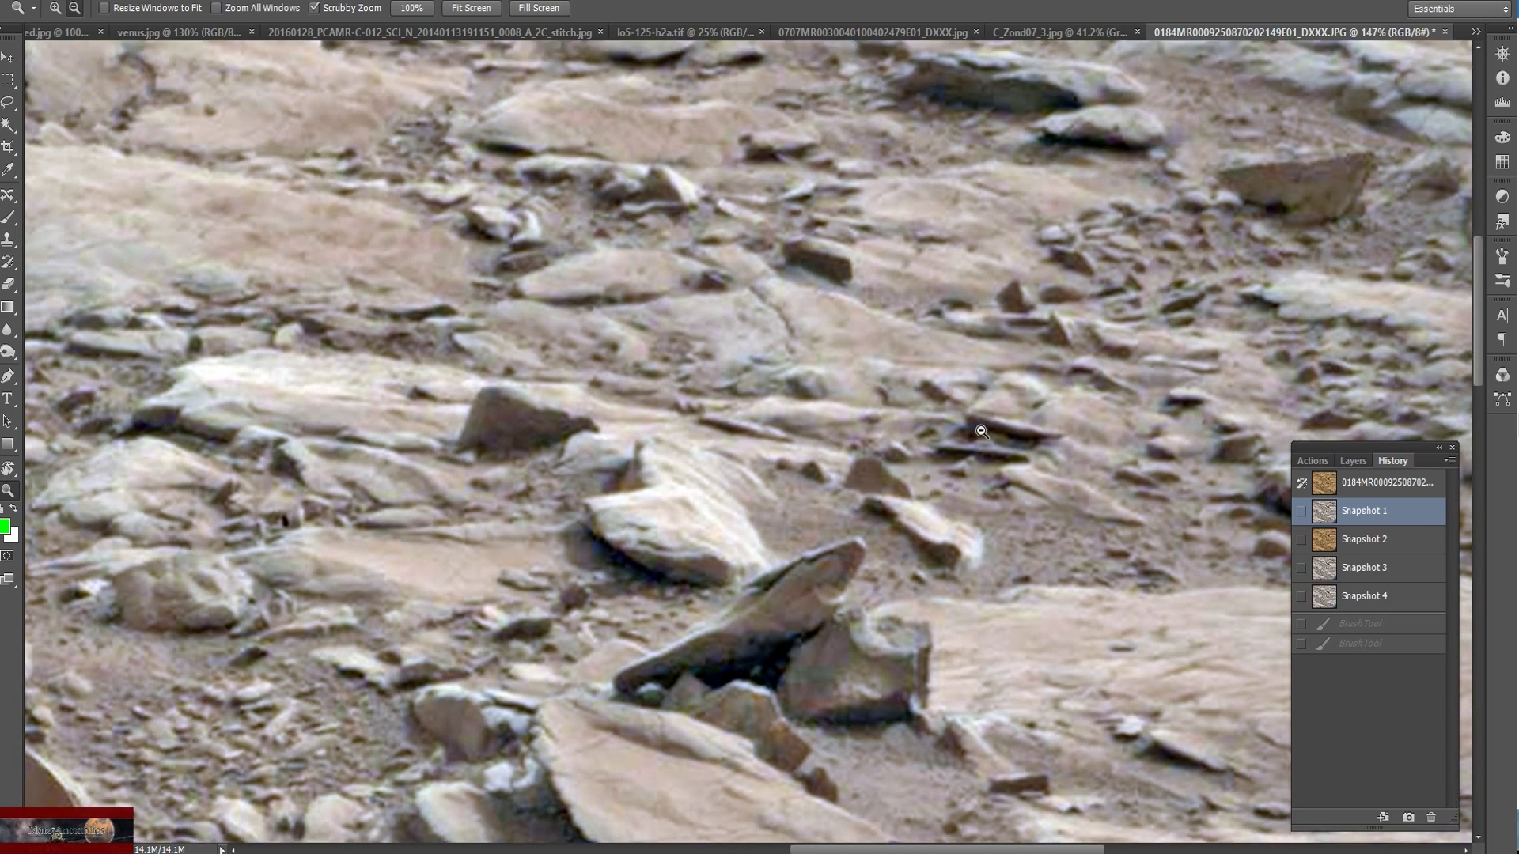
{"action": "scroll", "coordinate": [981, 431], "scroll_direction": "down", "scroll_amount": 3}
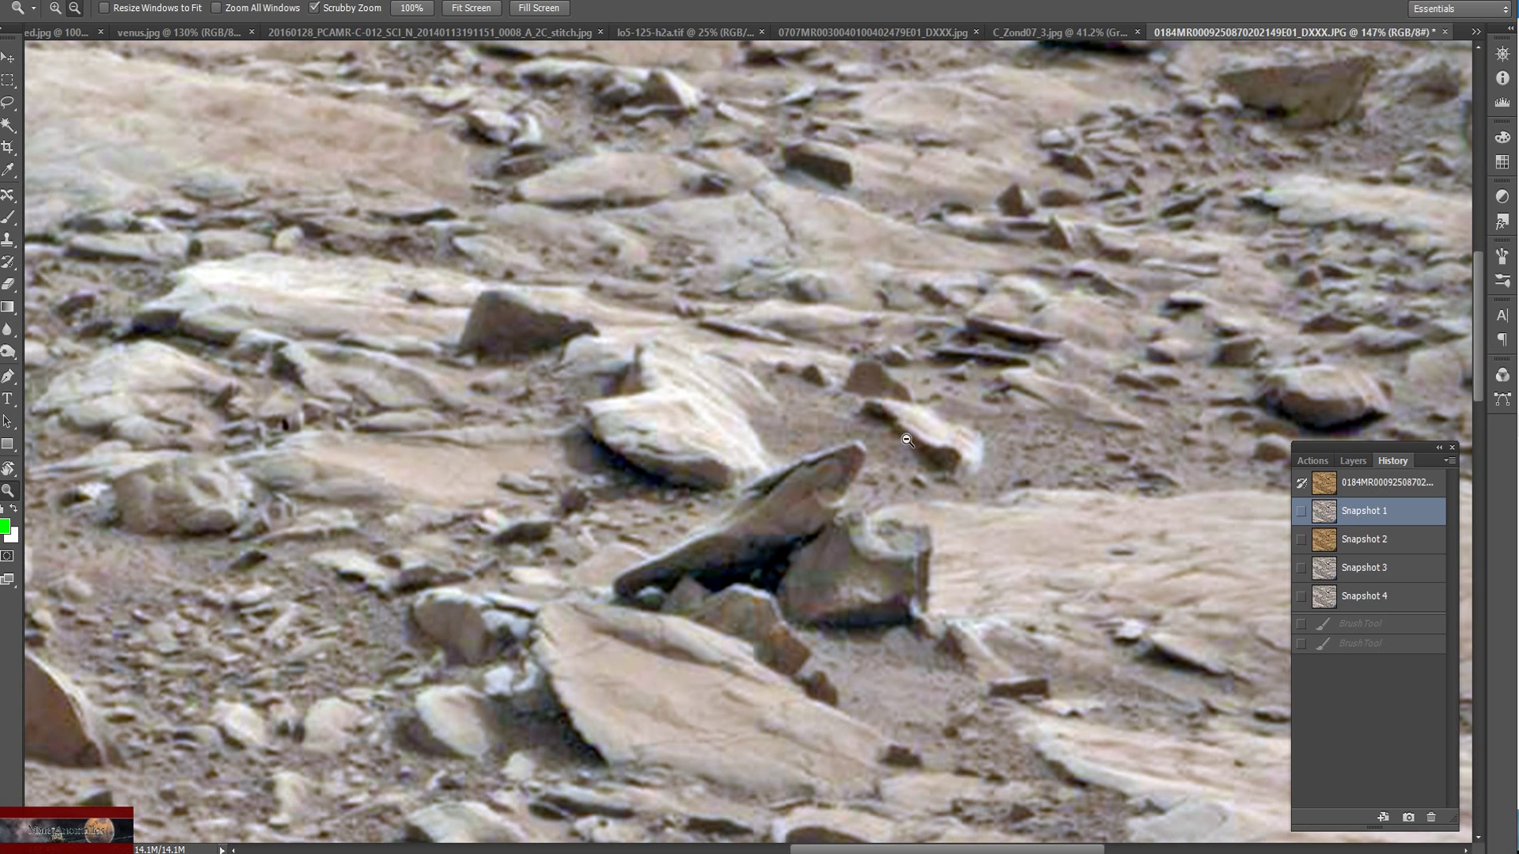
Restore the original orange-tinted file state and frame closely on the wedge-shaped rock
{"action": "left_click", "coordinate": [1345, 483]}
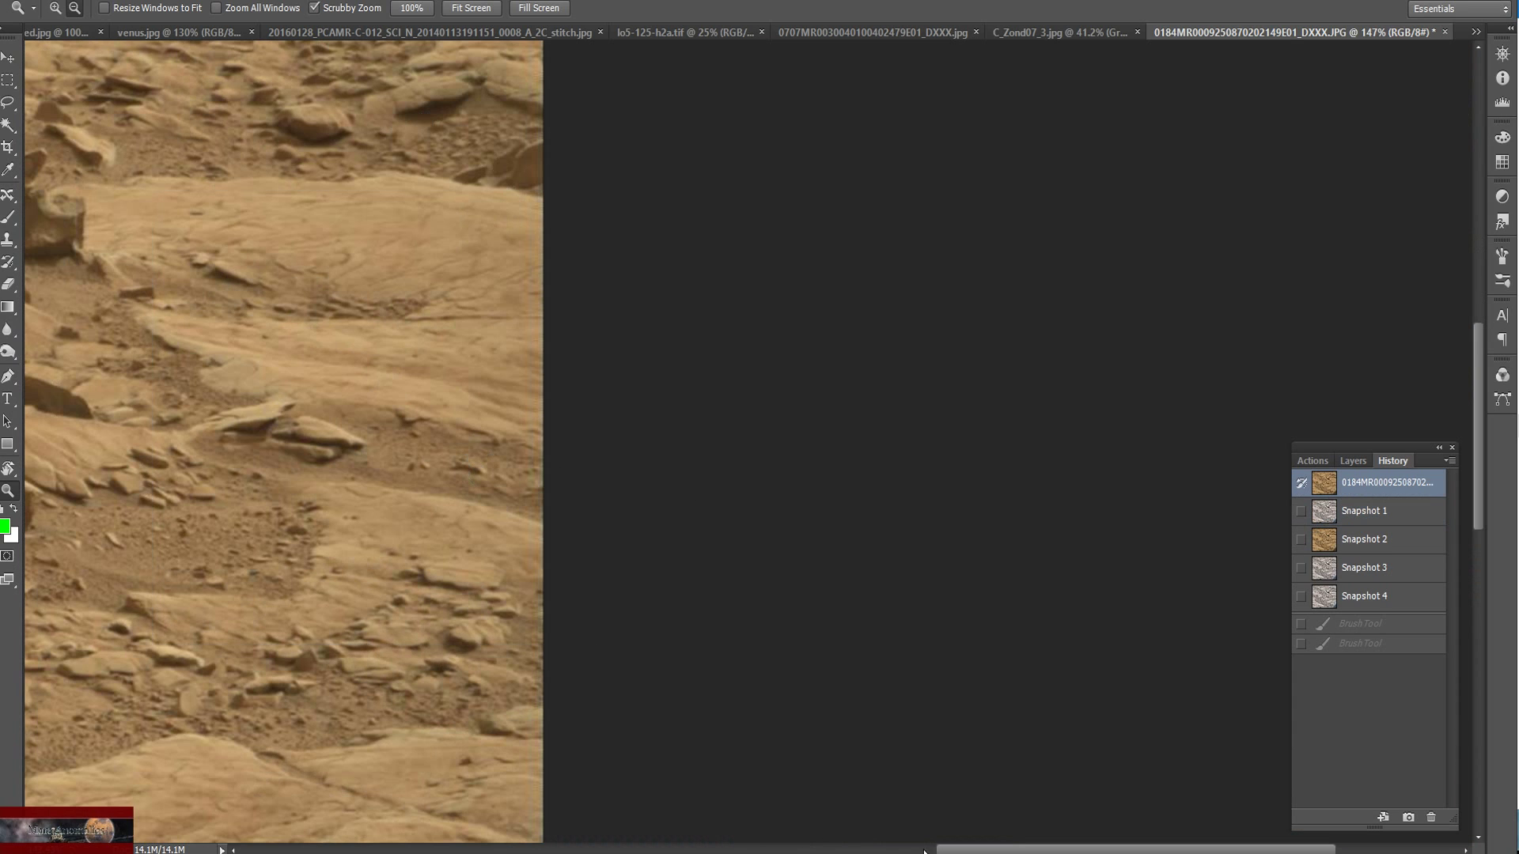
{"action": "left_click_drag", "start_coordinate": [949, 851], "coordinate": [777, 850]}
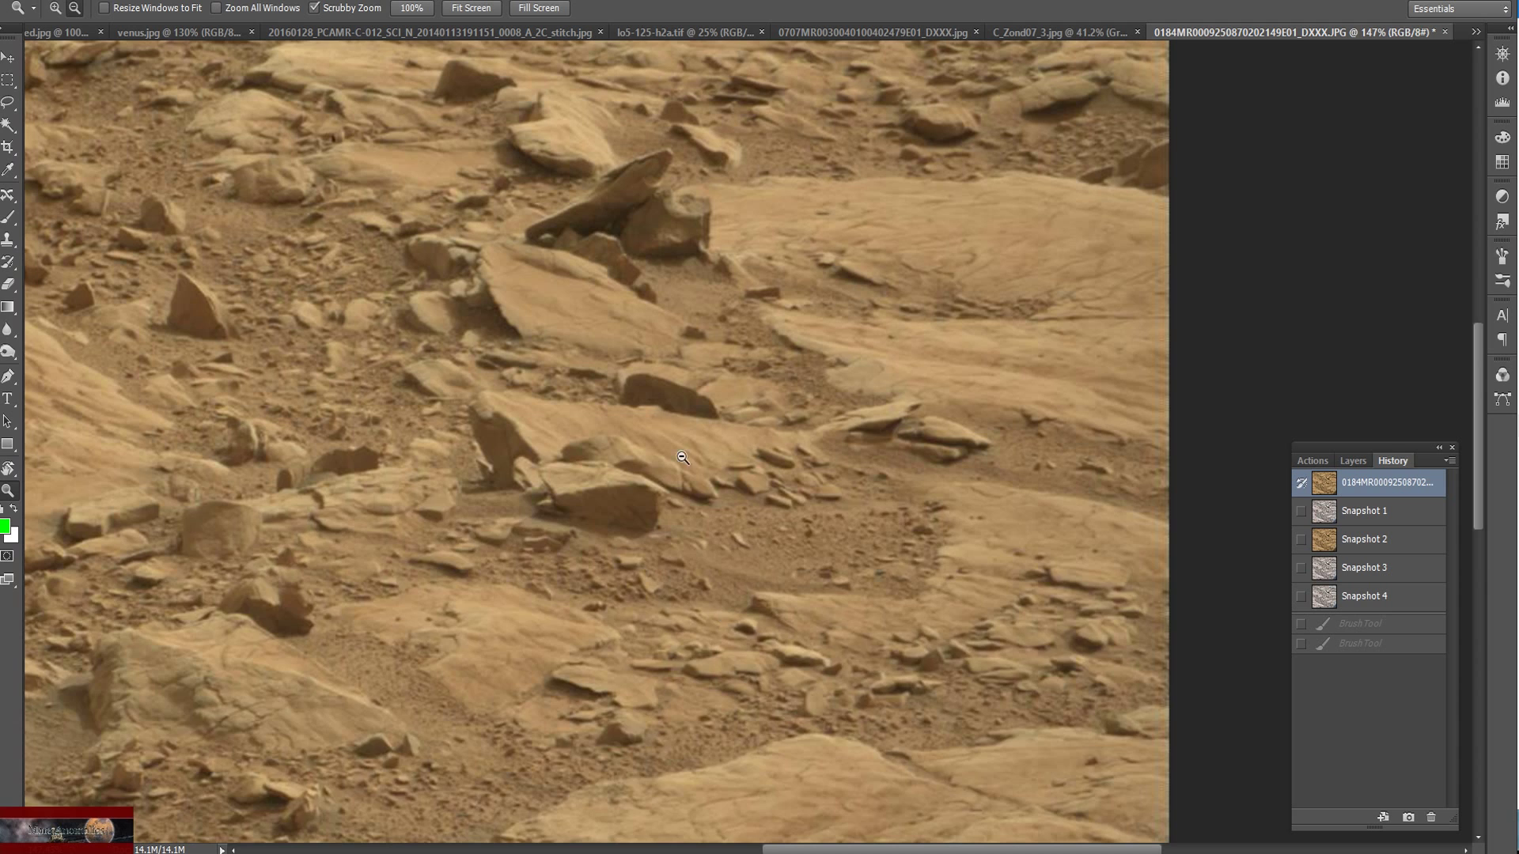
{"action": "scroll", "coordinate": [652, 405], "scroll_direction": "up", "scroll_amount": 1}
{"action": "scroll", "coordinate": [651, 405], "scroll_direction": "up", "scroll_amount": 3}
{"action": "left_click_drag", "start_coordinate": [712, 372], "coordinate": [752, 447]}
{"action": "left_click_drag", "start_coordinate": [922, 850], "coordinate": [902, 850]}
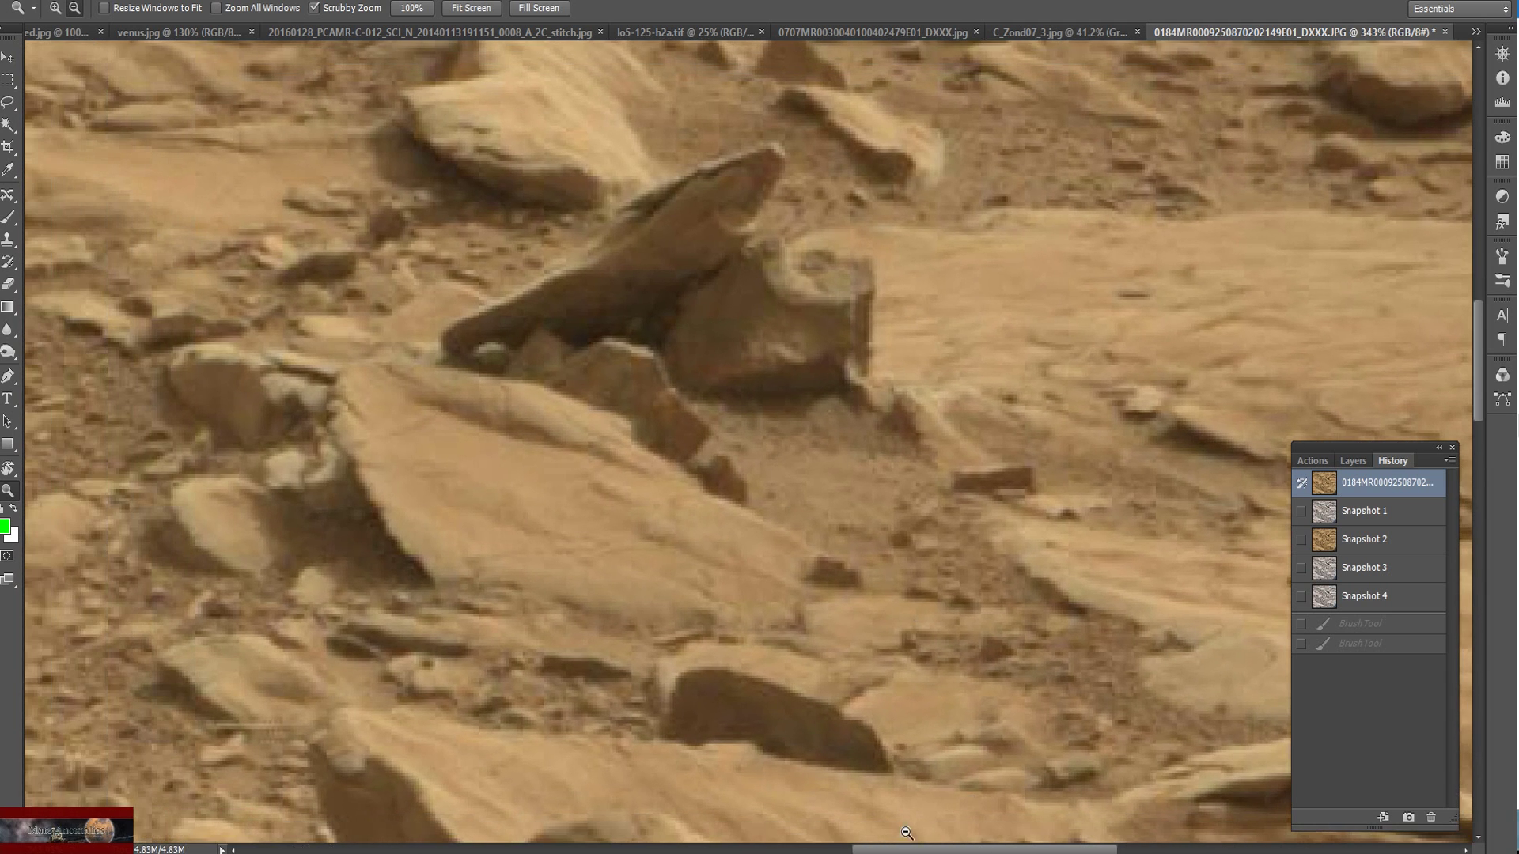
{"action": "scroll", "coordinate": [951, 638], "scroll_direction": "up", "scroll_amount": 3}
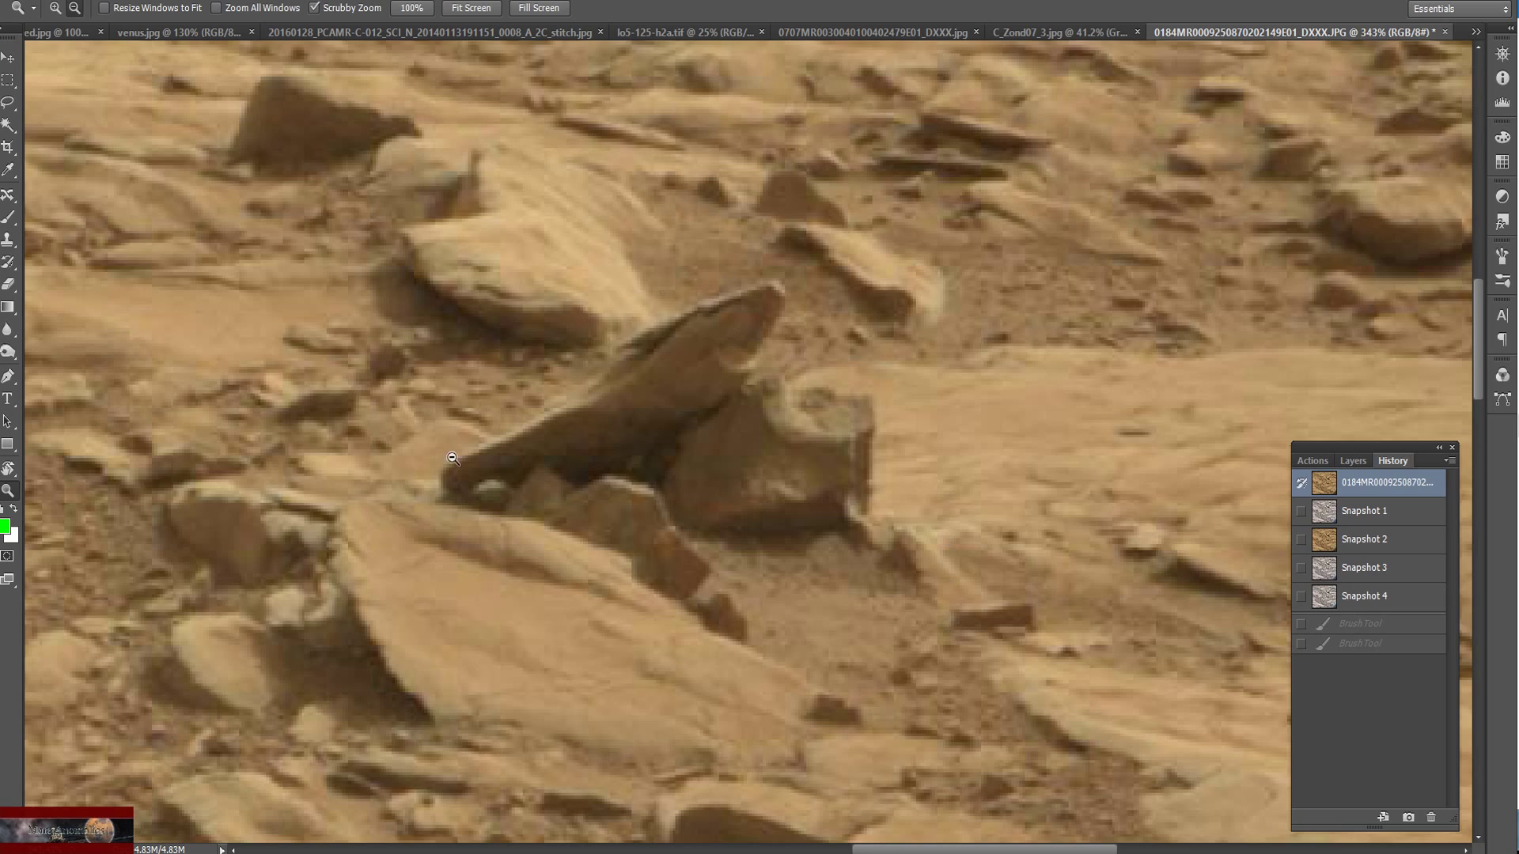
{"action": "left_click_drag", "start_coordinate": [791, 417], "coordinate": [865, 488]}
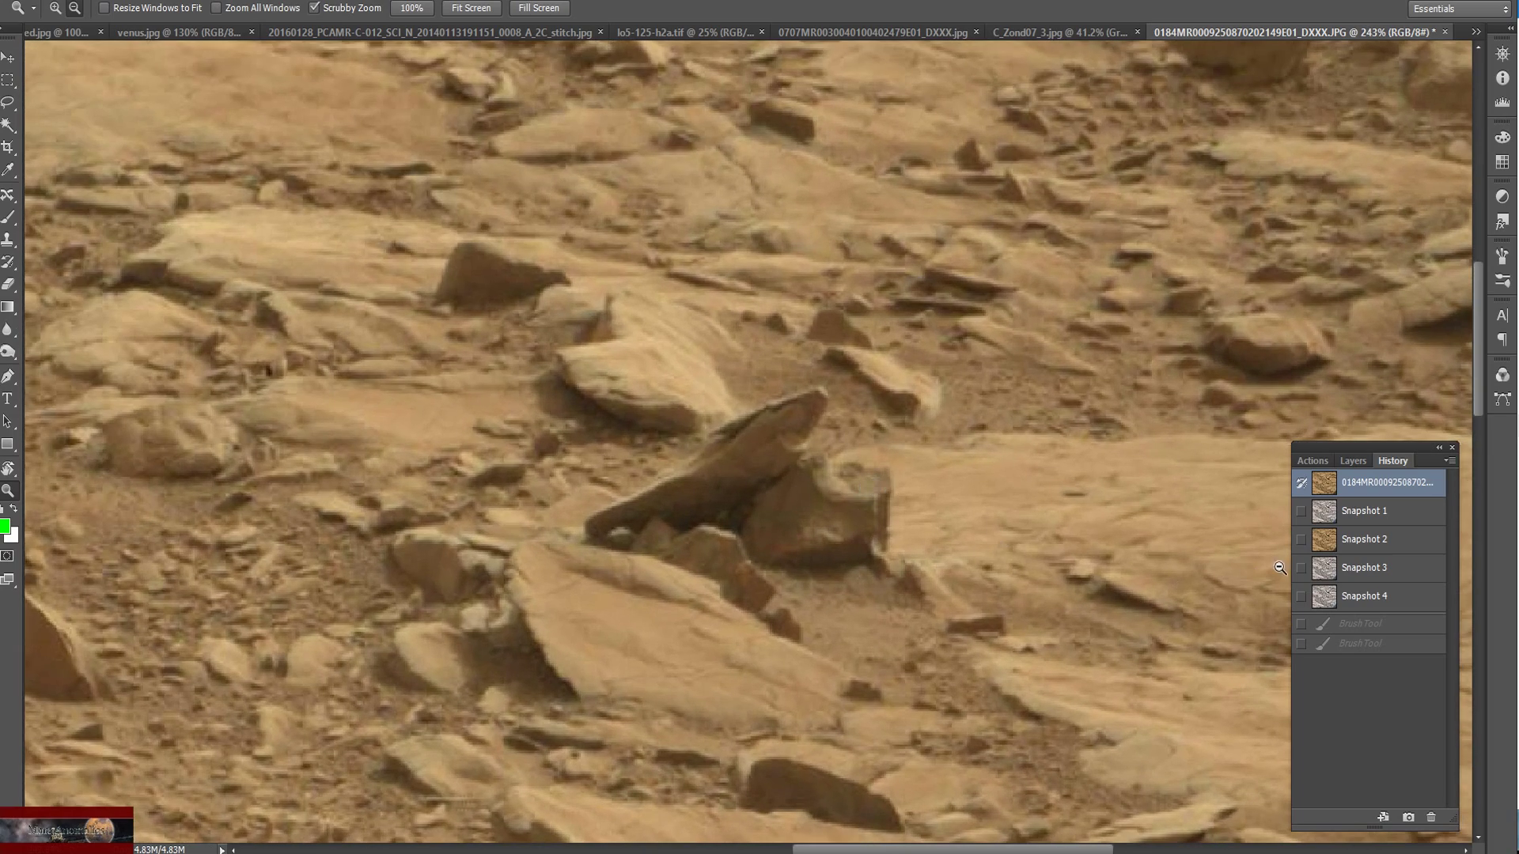
Switch to the greyer Snapshot 1 state and zoom out to see more terrain
{"action": "left_click", "coordinate": [1363, 510]}
{"action": "left_click", "coordinate": [912, 549], "text": "alt"}
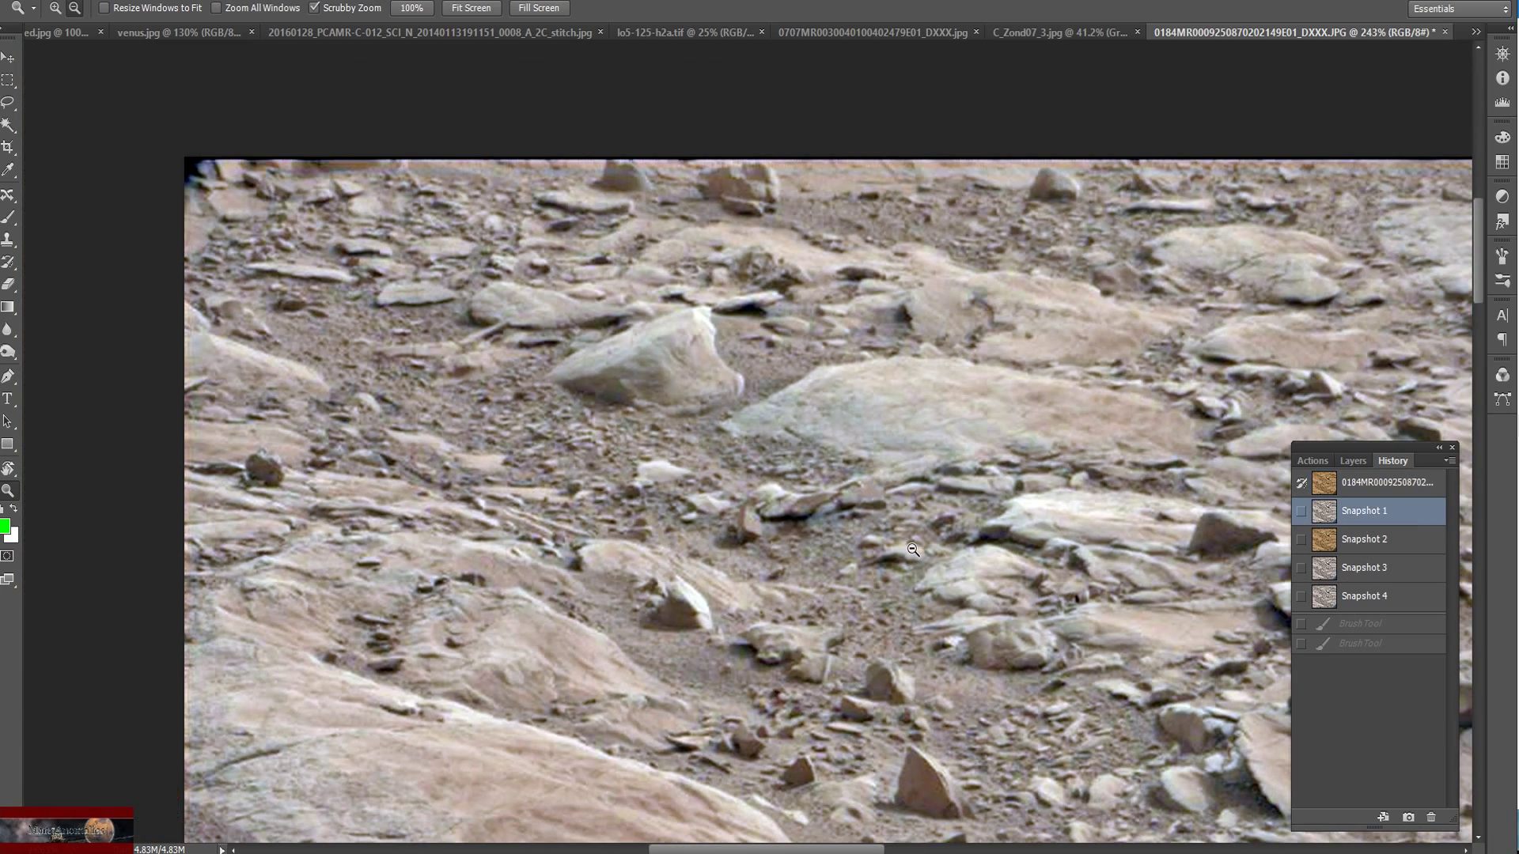
{"action": "left_click_drag", "start_coordinate": [850, 848], "coordinate": [994, 850]}
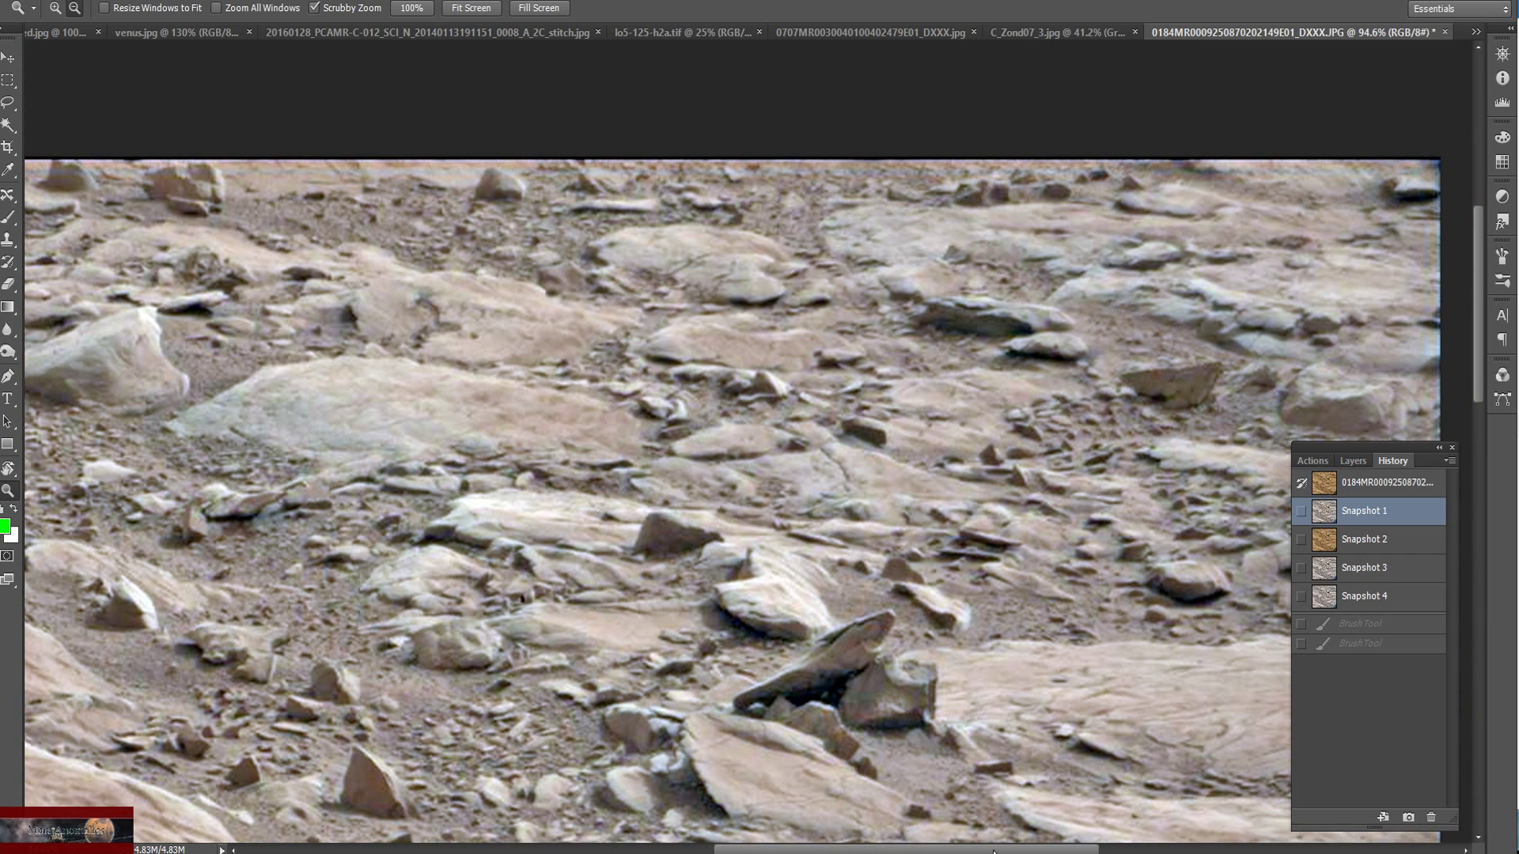
{"action": "scroll", "coordinate": [1020, 672], "scroll_direction": "down", "scroll_amount": 4}
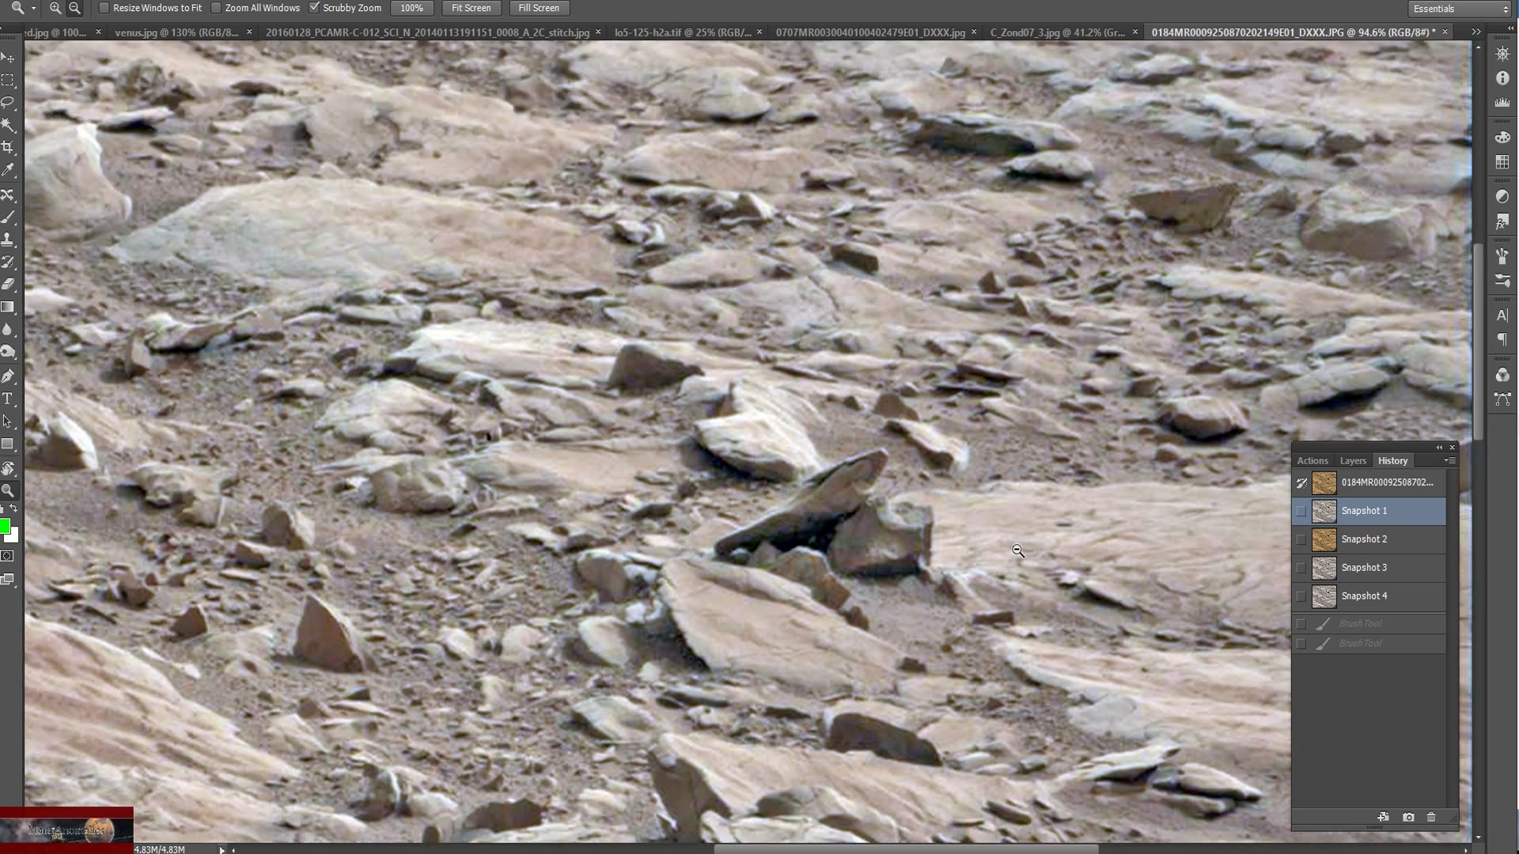
Zoom in on the pointed rock's tip, back out to context, then switch to Photo Viewer
{"action": "left_click_drag", "start_coordinate": [1017, 551], "coordinate": [1012, 528]}
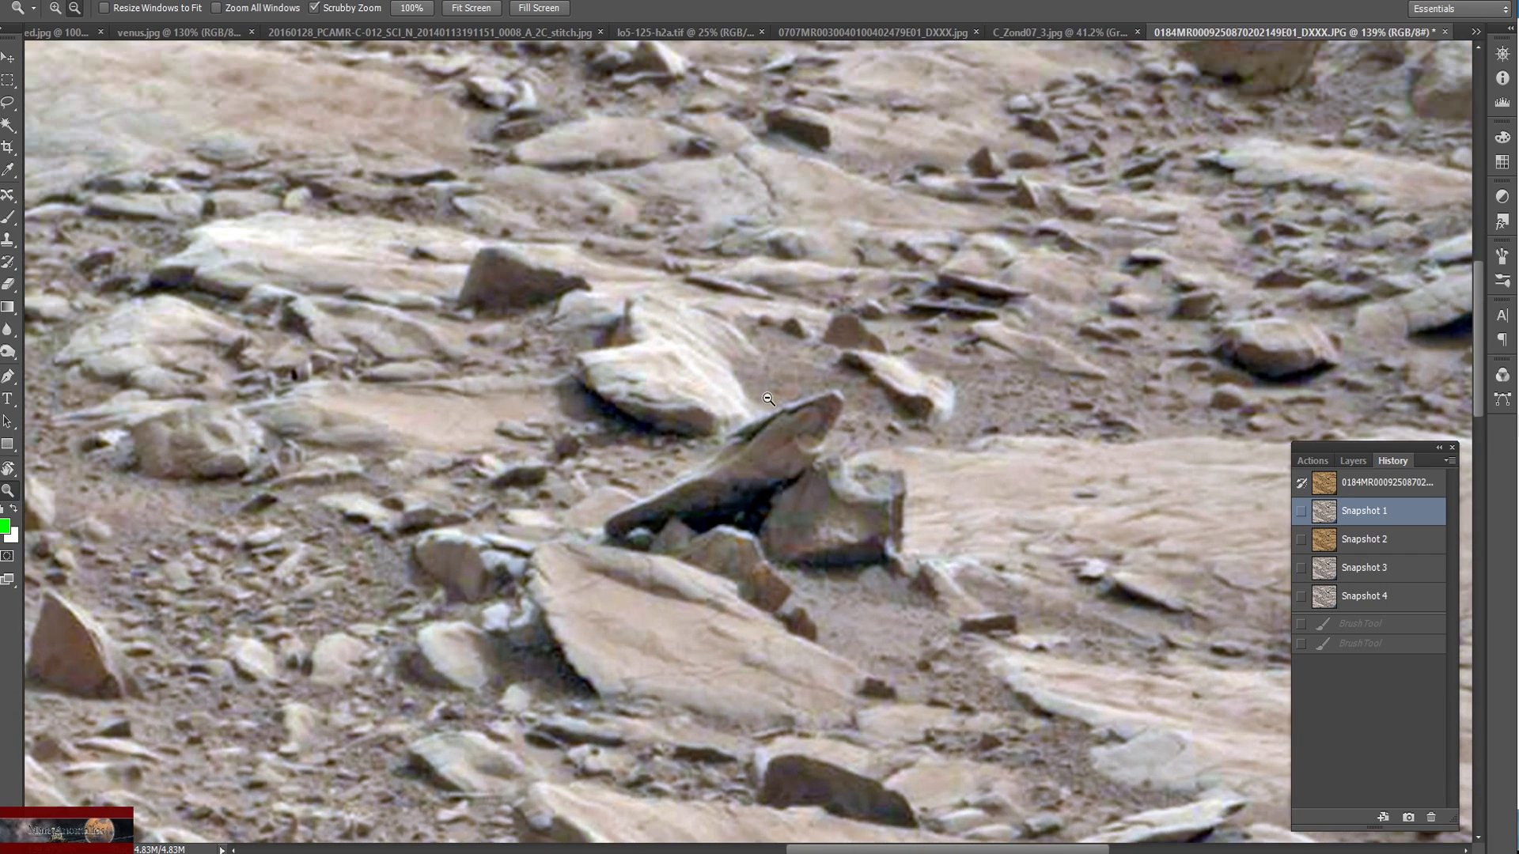
{"action": "left_click_drag", "start_coordinate": [779, 416], "coordinate": [837, 327]}
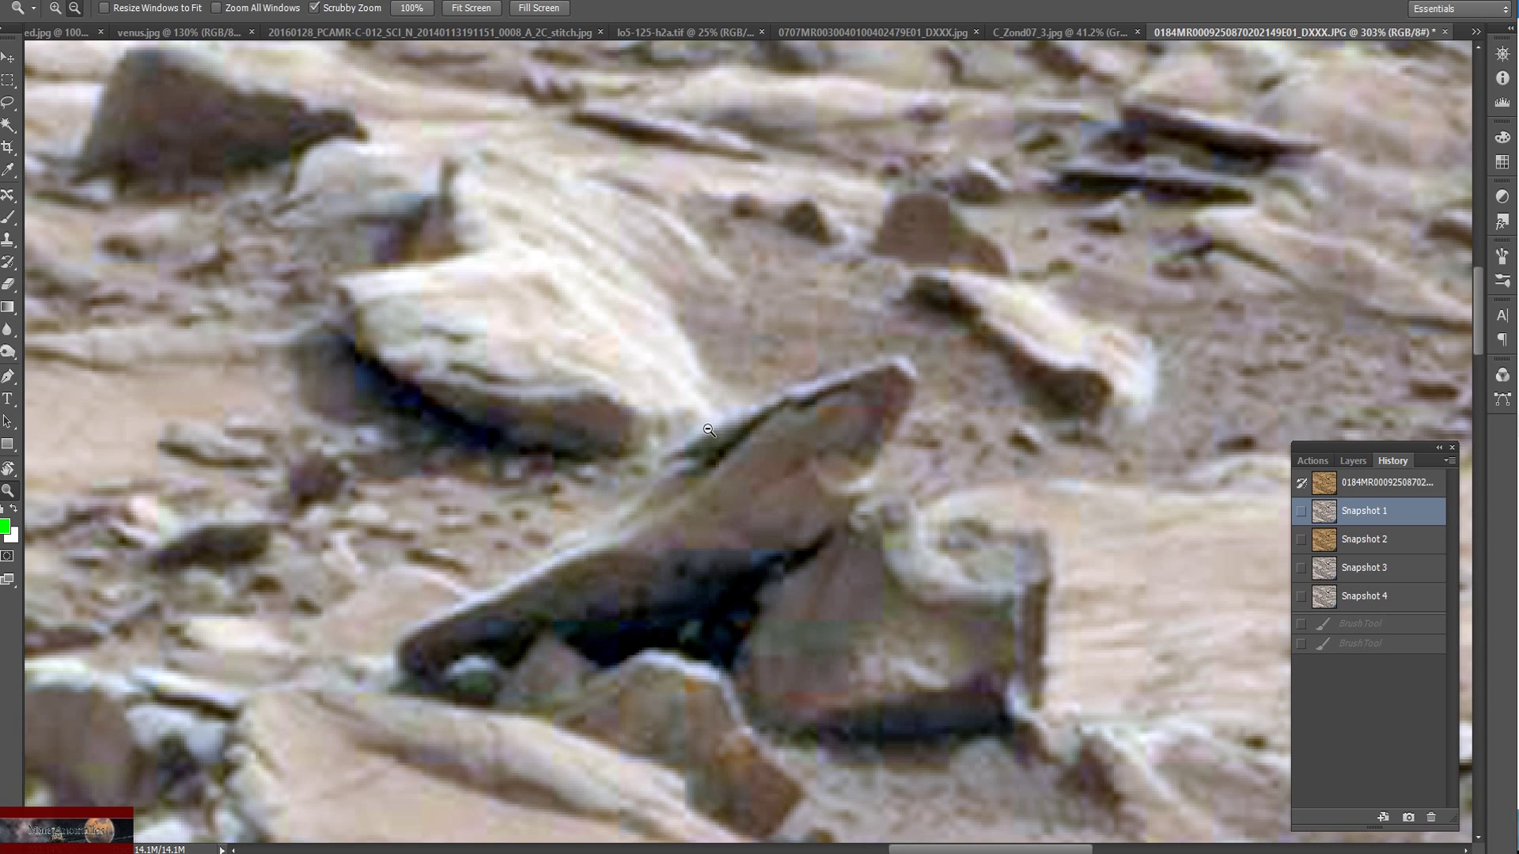
{"action": "left_click_drag", "start_coordinate": [874, 378], "coordinate": [839, 482]}
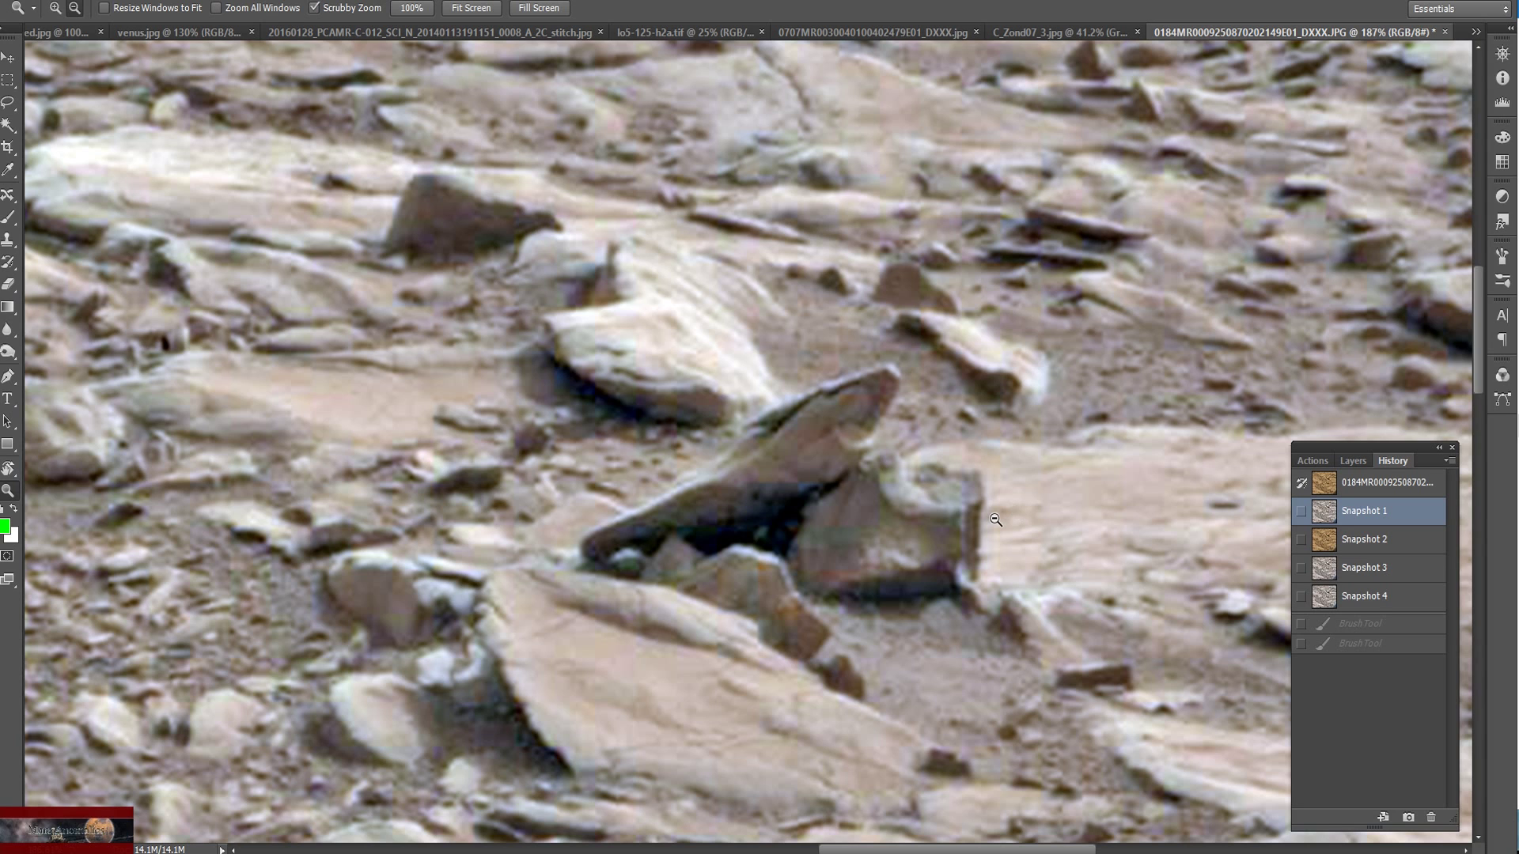
{"action": "left_click_drag", "start_coordinate": [974, 521], "coordinate": [952, 466]}
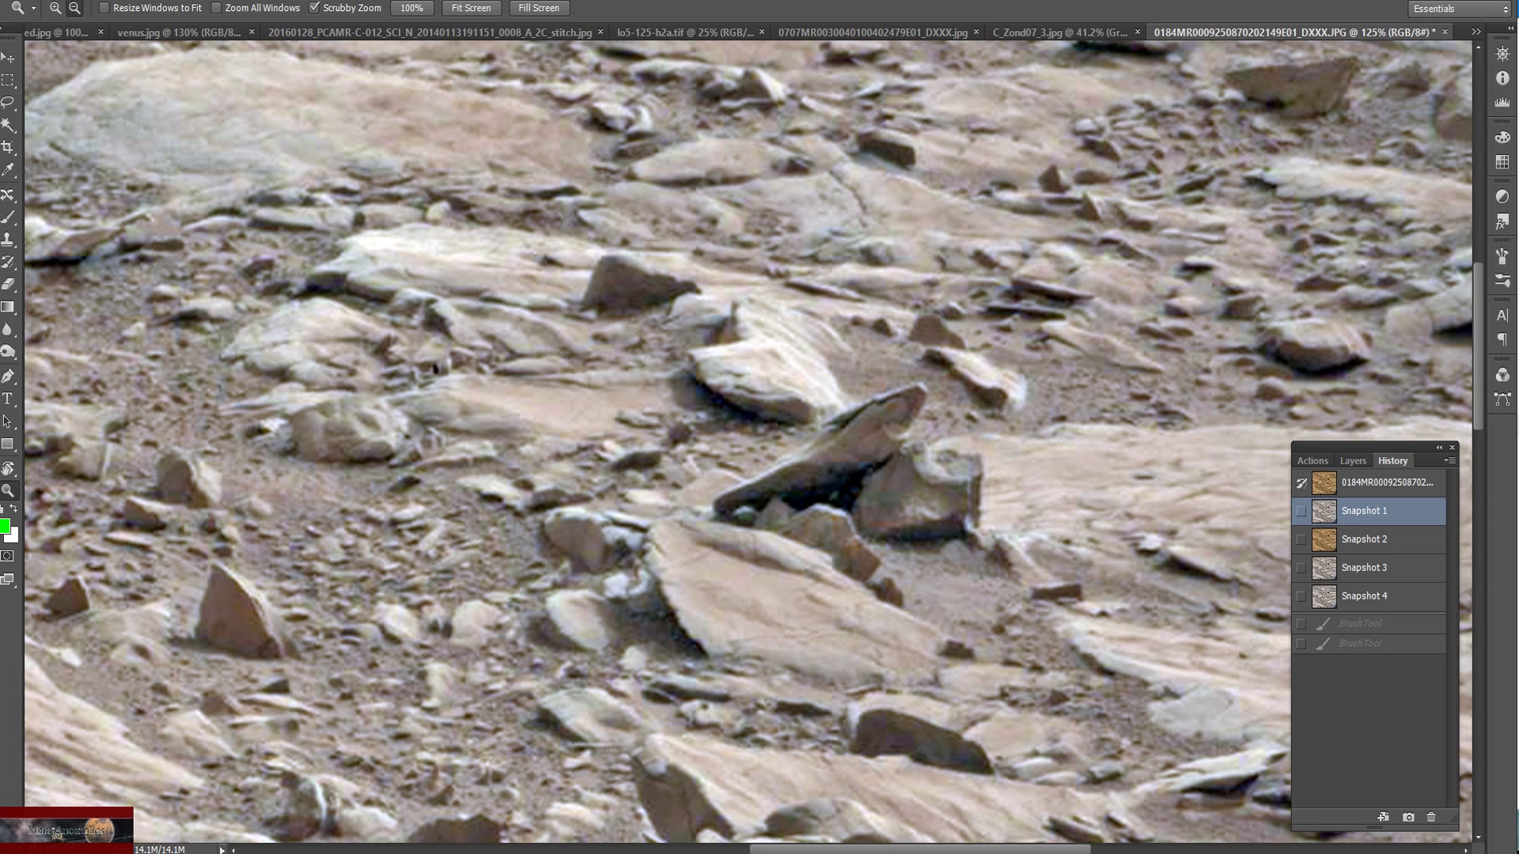
{"action": "left_click", "coordinate": [765, 755]}
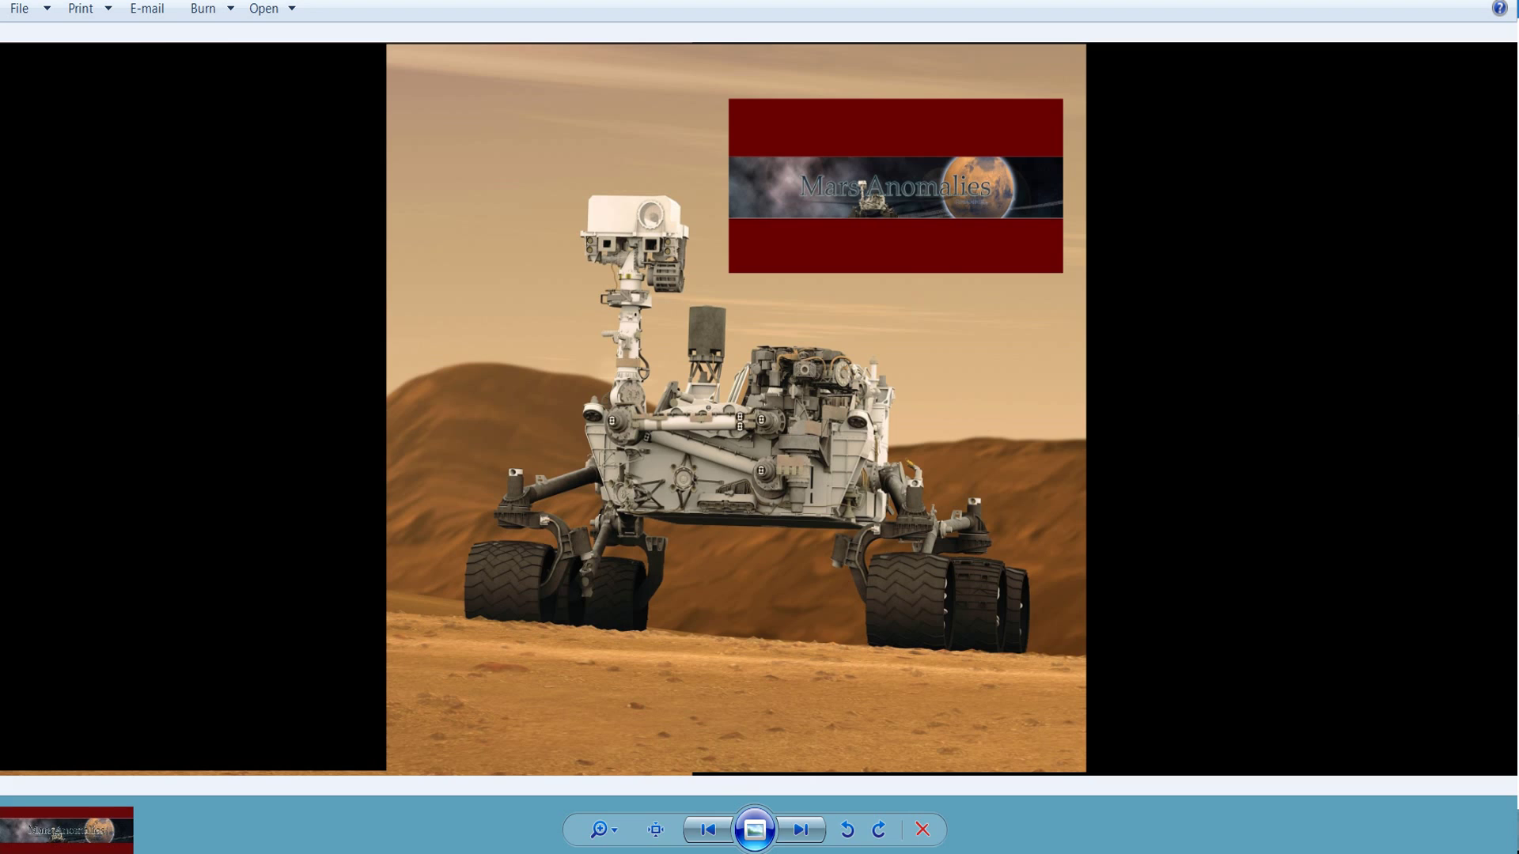
Bring up the Curiosity rover picture with the Mars Anomalies banner in Windows Photo Viewer
{"action": "mouse_move", "coordinate": [715, 851]}
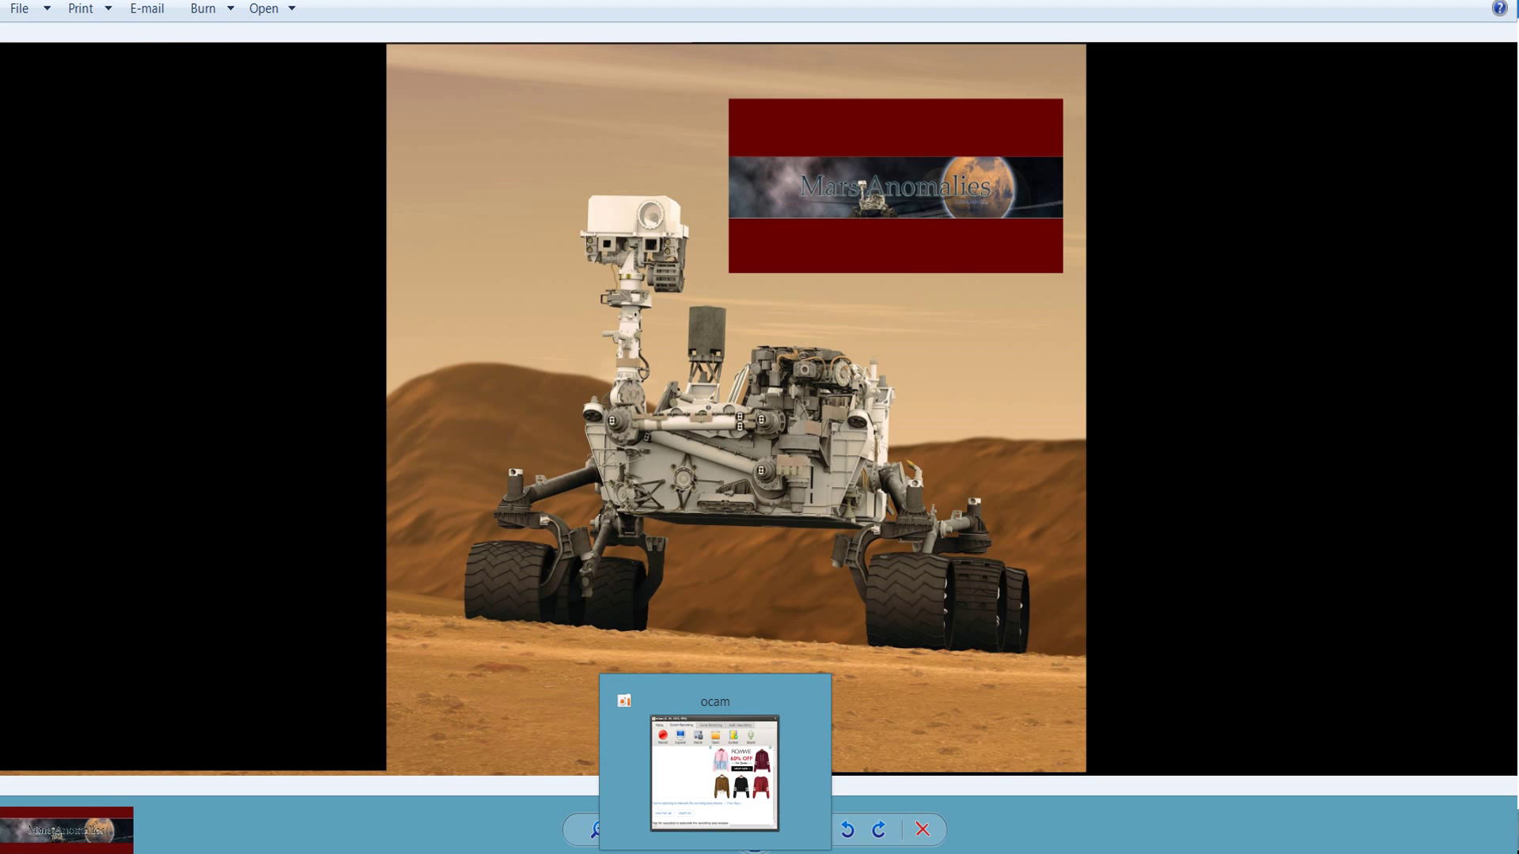